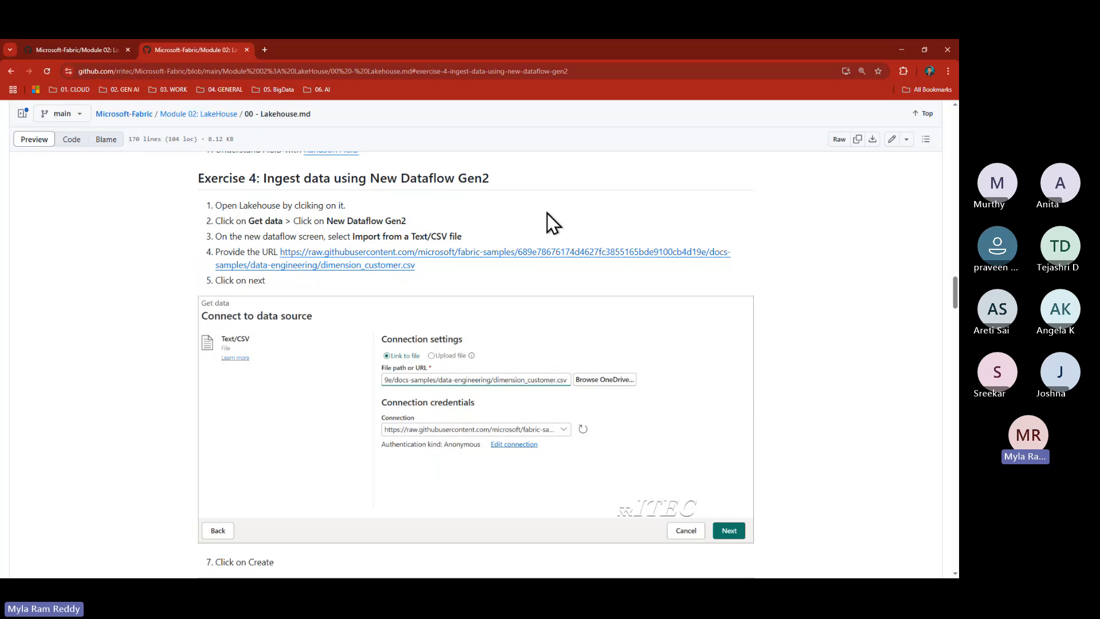
left_click_drag(264, 179, 504, 187)
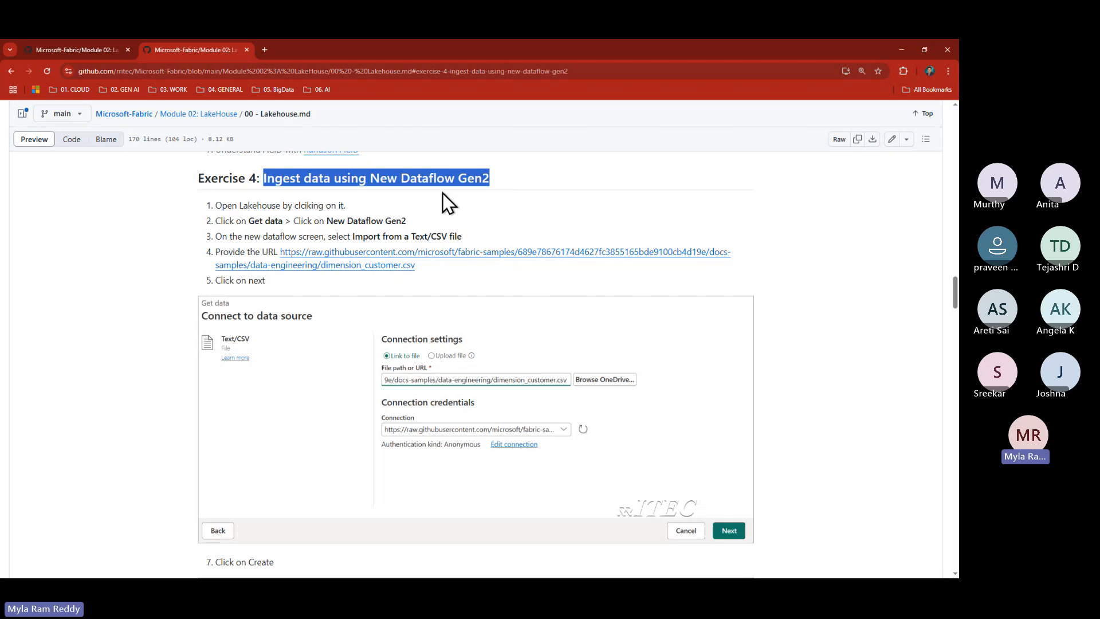
left_click(403, 180)
left_click_drag(403, 181, 489, 179)
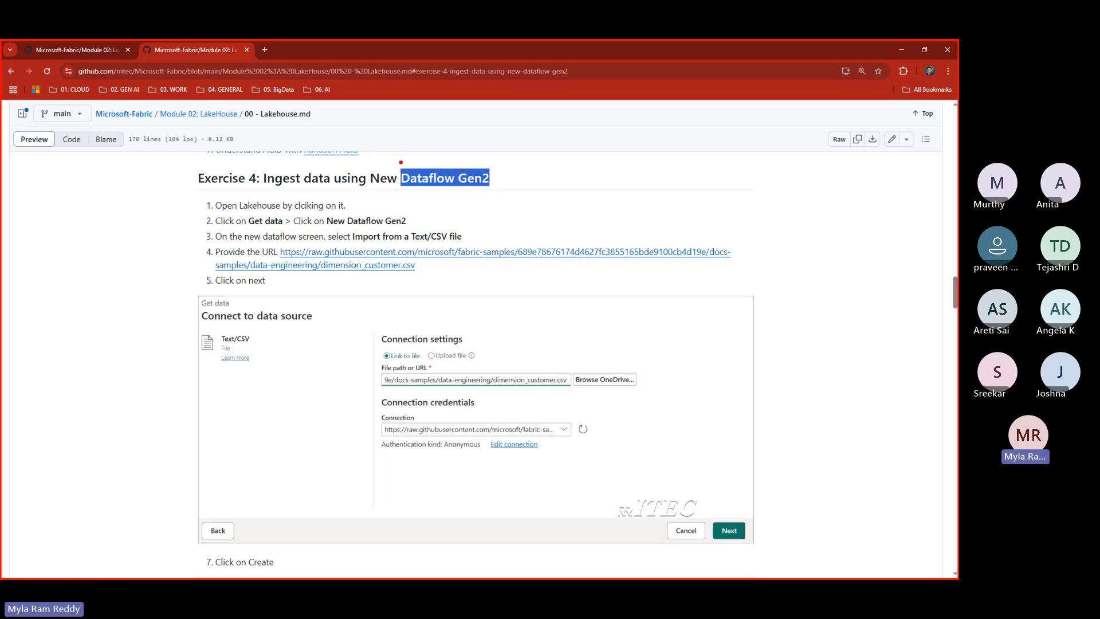
mouse_move(394, 162)
left_mouse_down()
mouse_move(408, 189)
mouse_move(496, 194)
left_mouse_up()
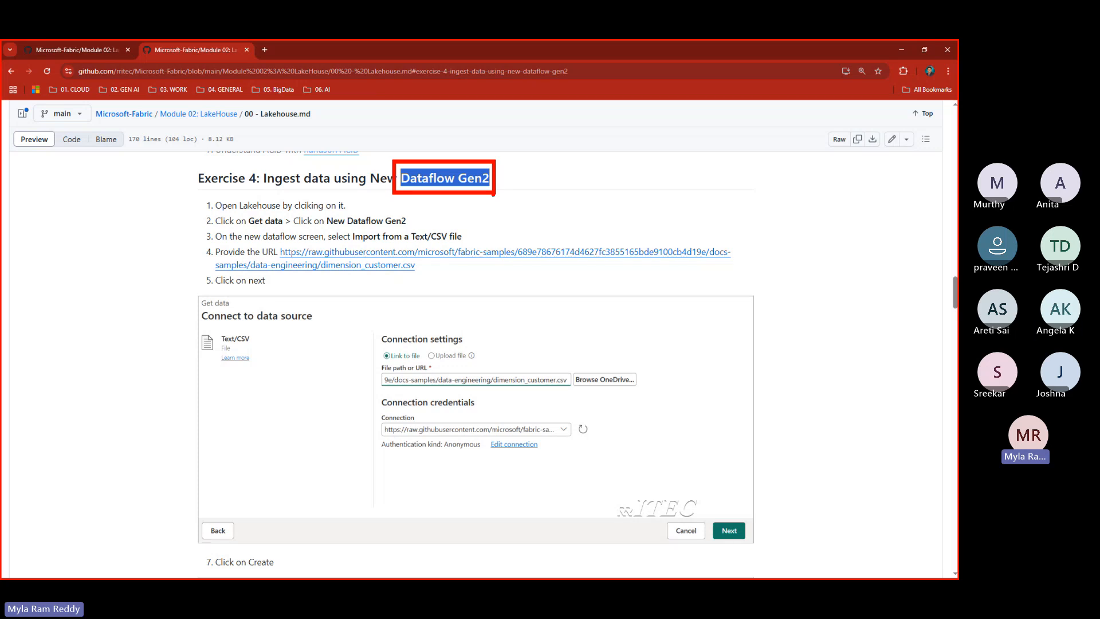
mouse_move(334, 185)
left_mouse_down()
mouse_move(375, 184)
mouse_move(359, 197)
left_mouse_up()
mouse_move(496, 178)
left_mouse_down()
mouse_move(555, 179)
mouse_move(535, 190)
left_mouse_up()
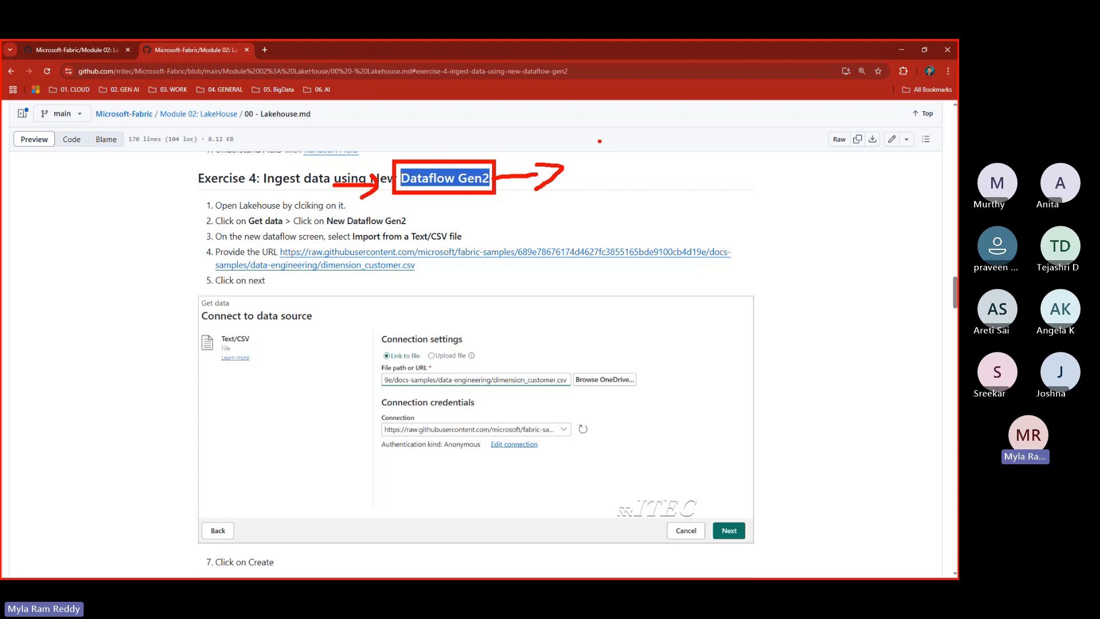
mouse_move(599, 141)
left_mouse_down()
mouse_move(633, 160)
mouse_move(653, 144)
left_mouse_up()
left_click_drag(622, 182, 606, 211)
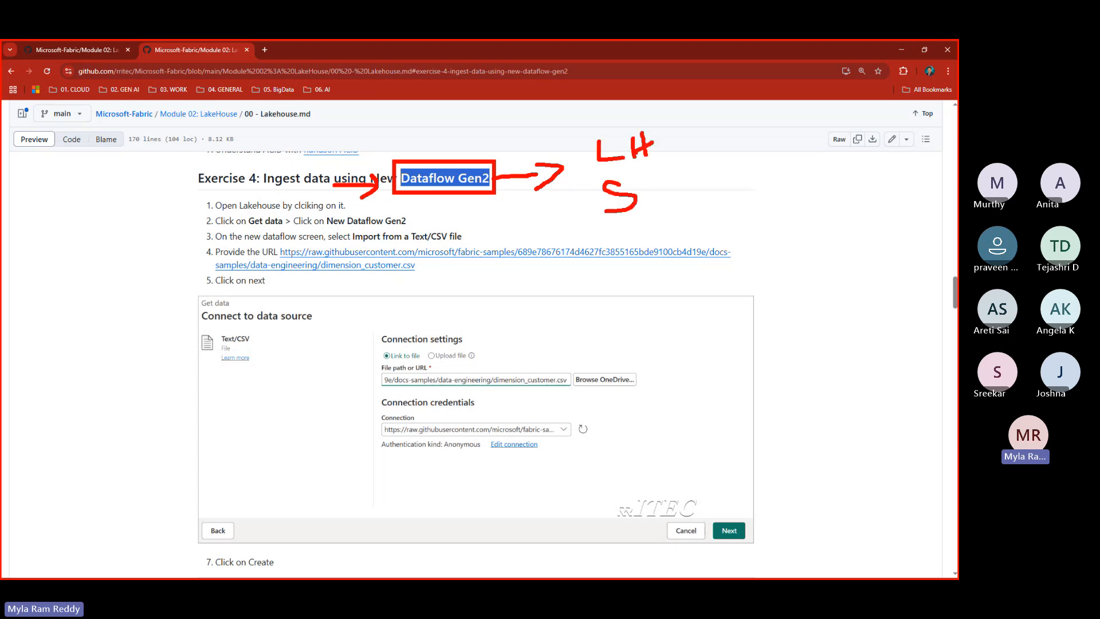
mouse_move(664, 183)
left_mouse_down()
mouse_move(646, 197)
mouse_move(743, 189)
left_mouse_up()
mouse_move(746, 144)
left_mouse_down()
mouse_move(747, 184)
mouse_move(791, 183)
left_mouse_up()
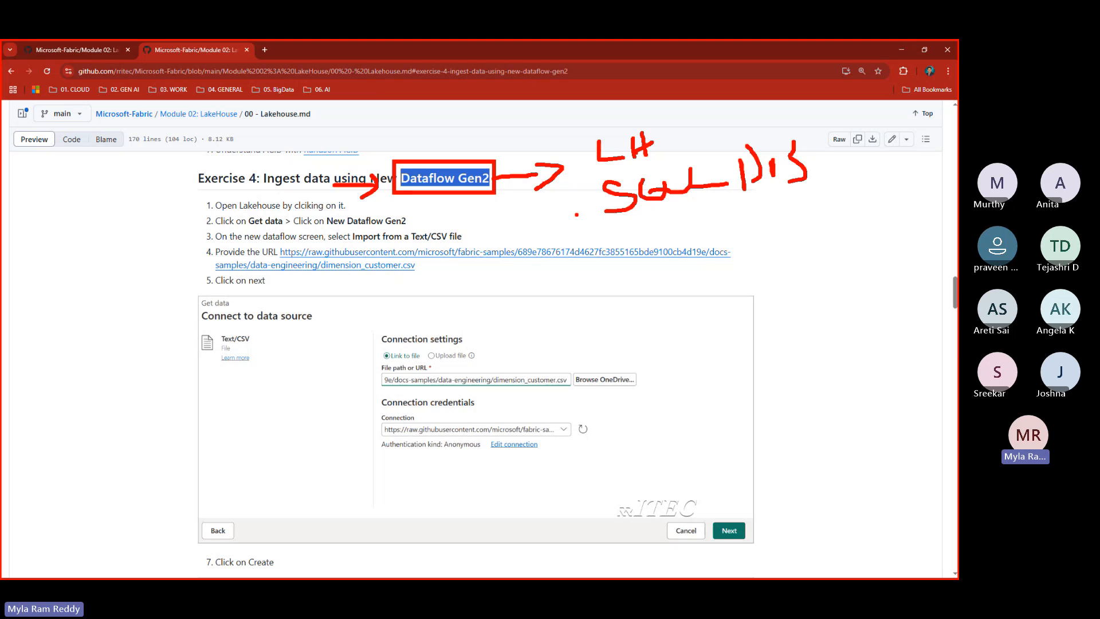
mouse_move(343, 188)
left_mouse_down()
mouse_move(385, 178)
mouse_move(349, 202)
mouse_move(362, 208)
left_mouse_up()
mouse_move(697, 105)
left_mouse_down()
mouse_move(624, 227)
mouse_move(725, 110)
mouse_move(673, 107)
left_mouse_up()
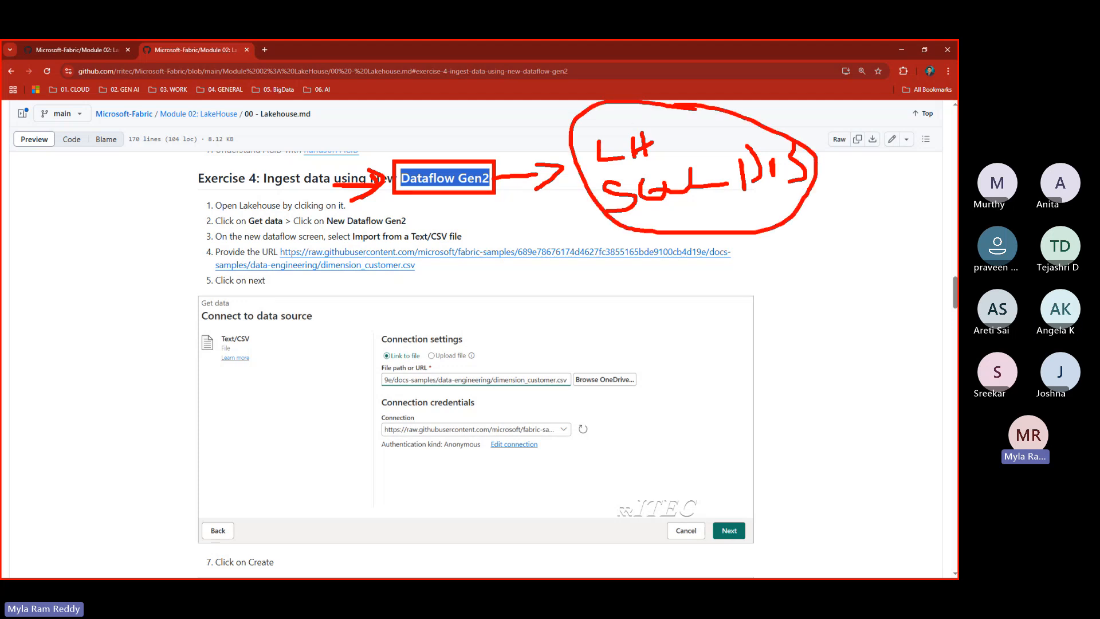
left_click(741, 248)
key("Escape")
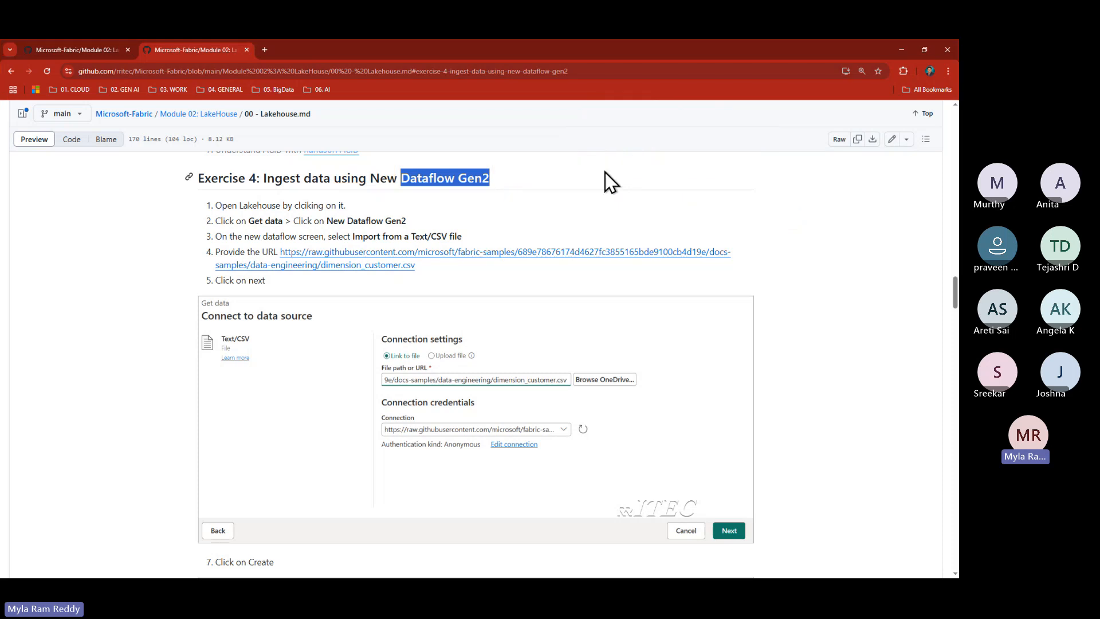
left_click(567, 191)
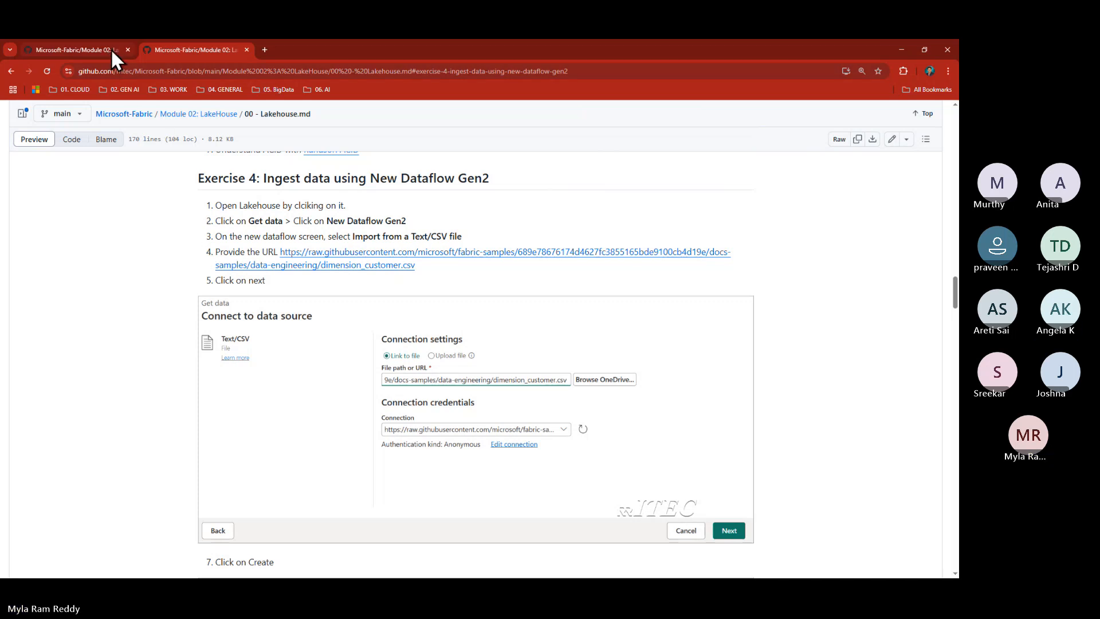
Switch to Microsoft Fabric and open the rr_batch100 lakehouse to examine its list of tables
key("alt+Tab")
key("alt+Tab")
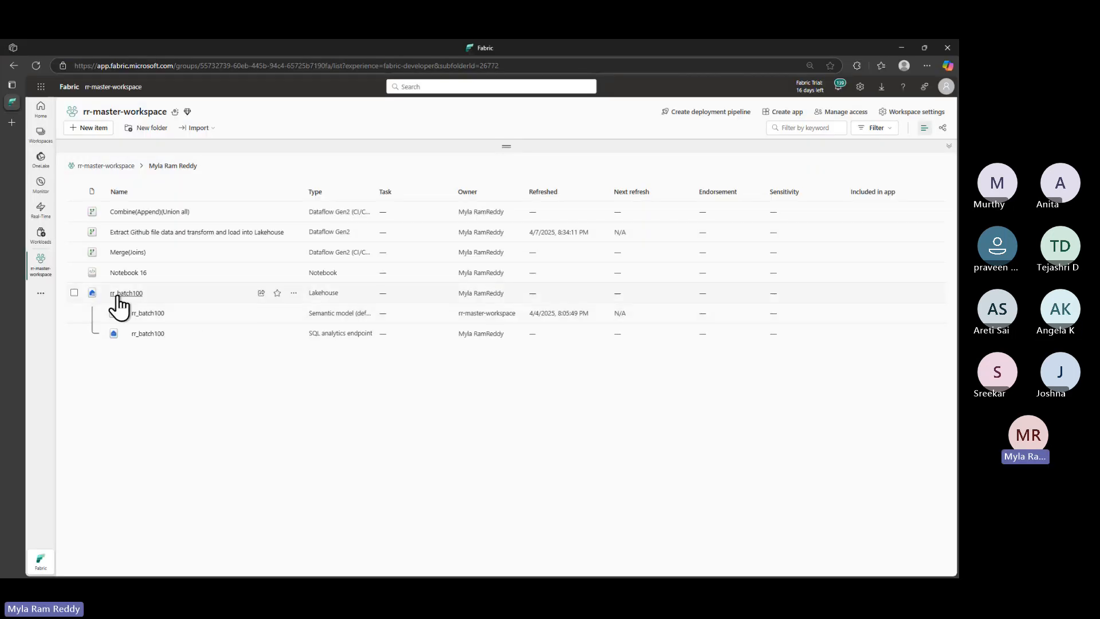
left_click(120, 294)
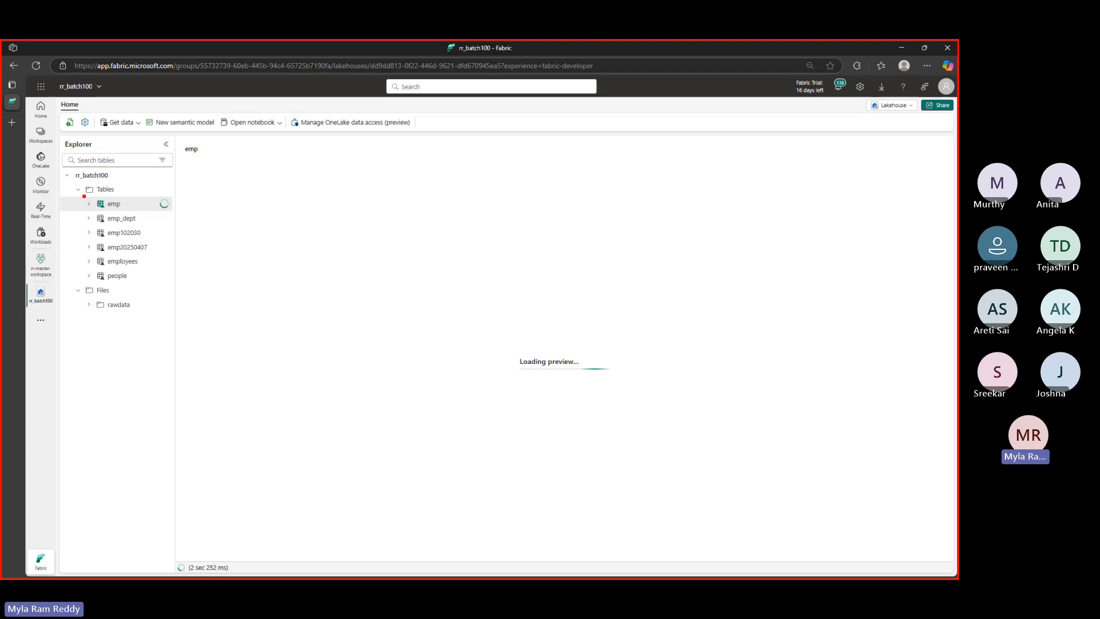
mouse_move(83, 197)
left_mouse_down()
mouse_move(116, 279)
mouse_move(172, 284)
left_mouse_up()
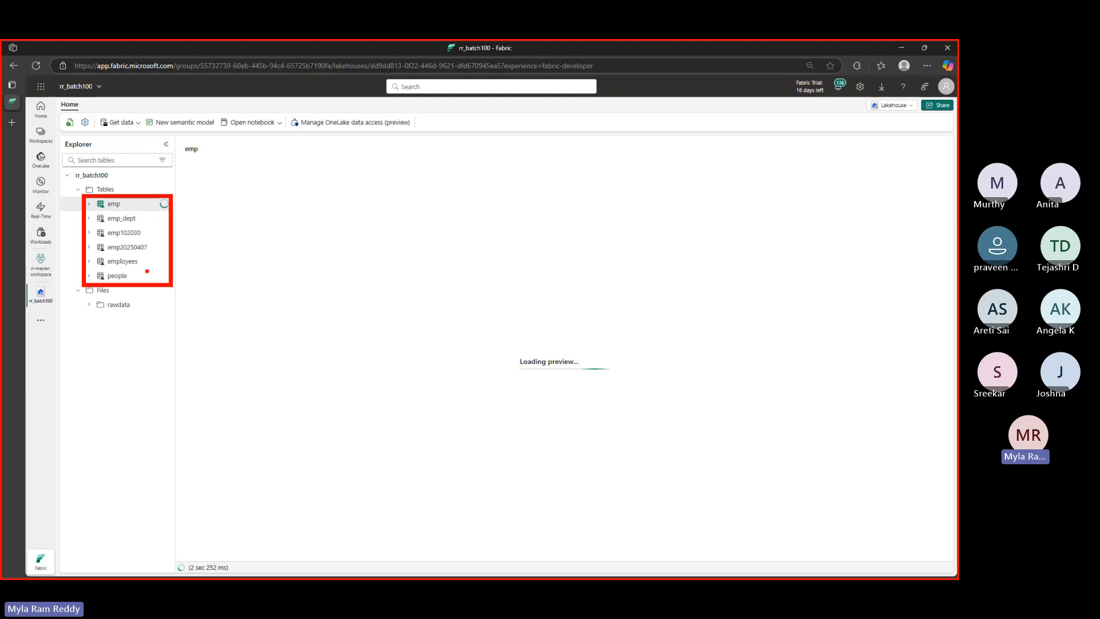
mouse_move(148, 248)
left_mouse_down()
mouse_move(206, 239)
mouse_move(213, 218)
left_mouse_up()
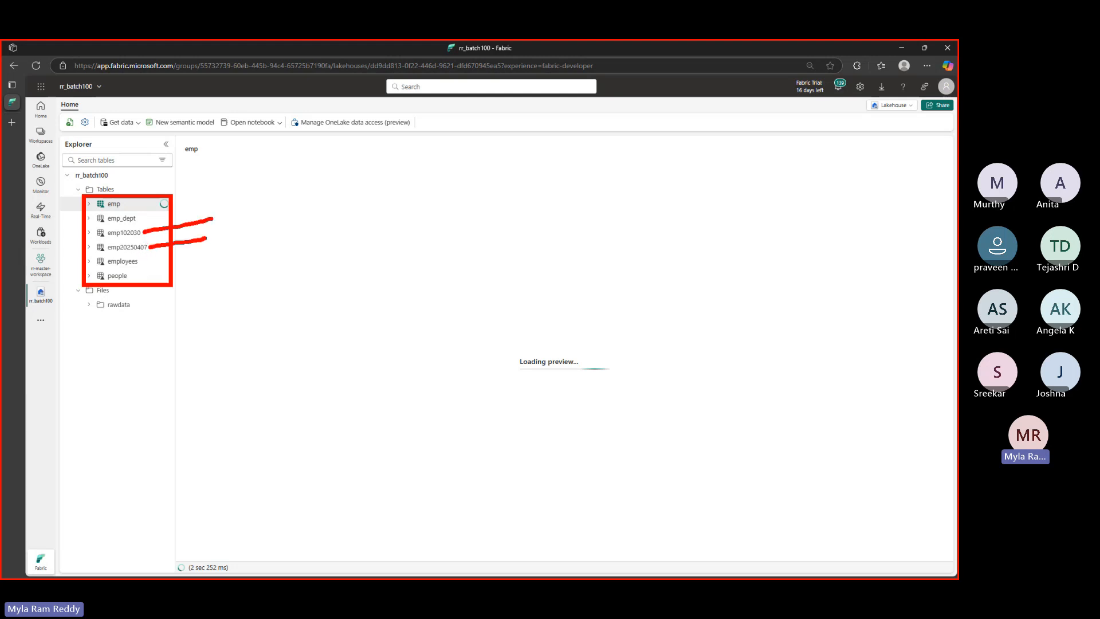
left_click_drag(139, 218, 213, 201)
left_click(218, 201)
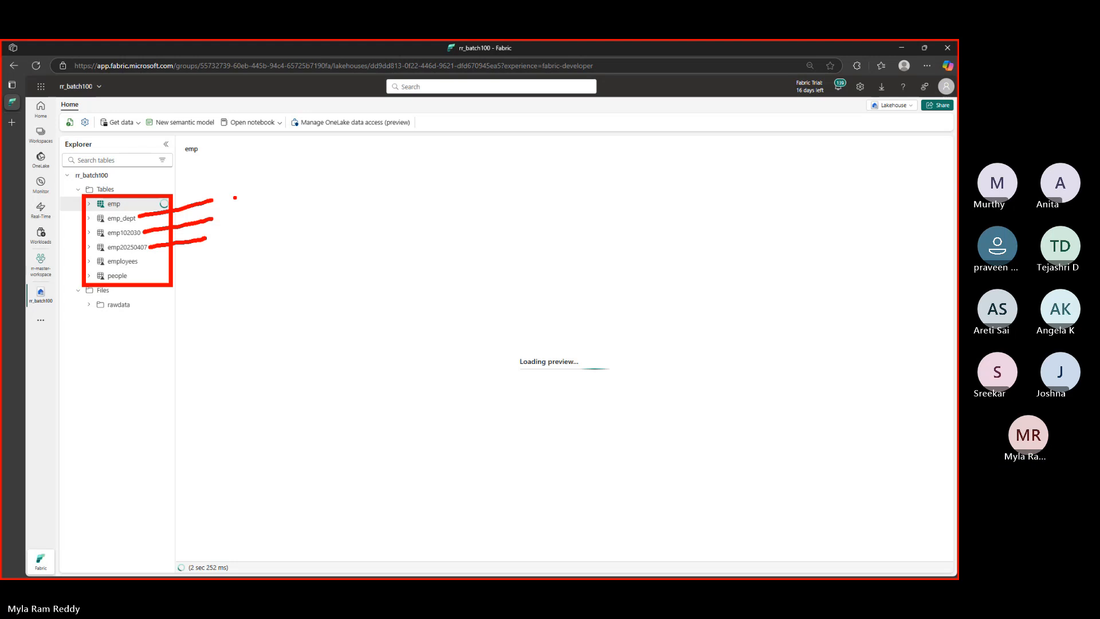
key("Escape")
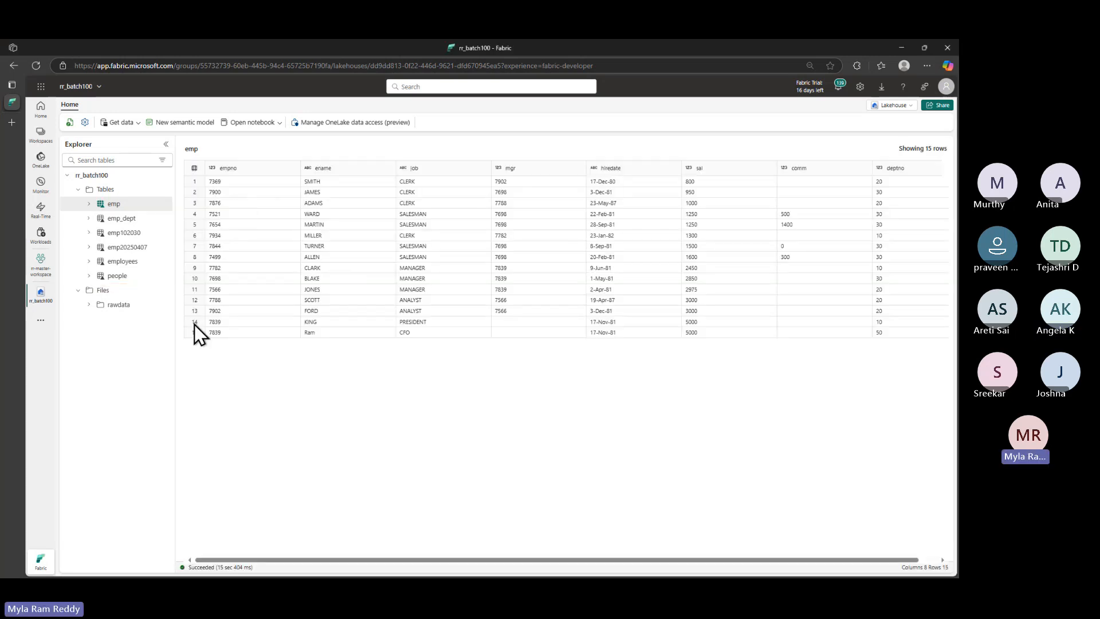
Return to the rr-master-workspace items and view the further options of the "Extract Github file data and transform and load into Lakehouse" dataflow
left_click(43, 280)
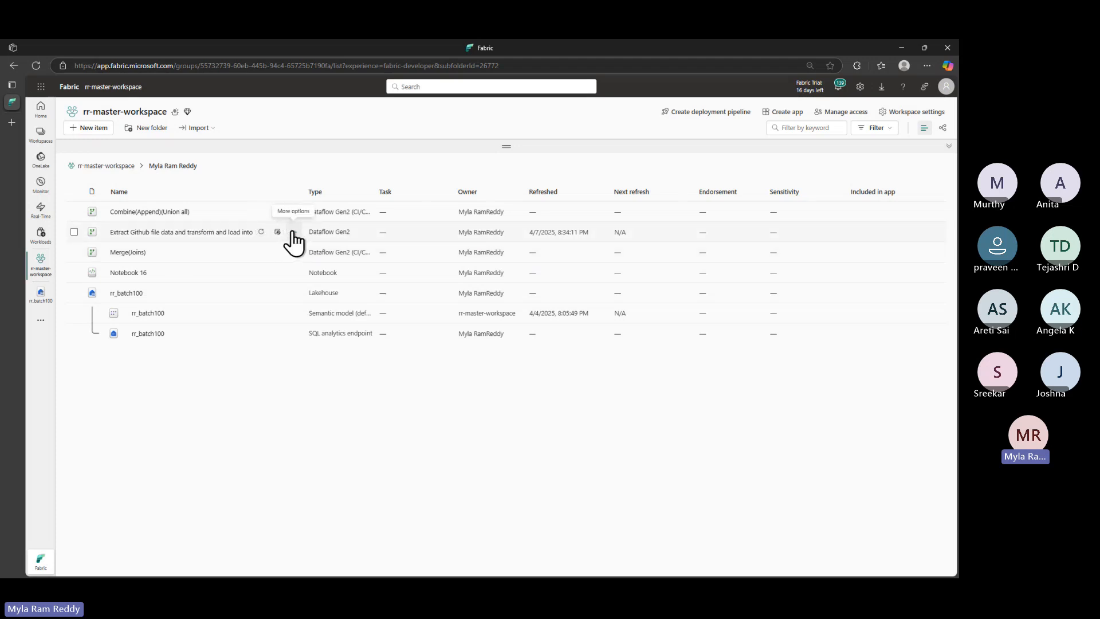
left_click(293, 232)
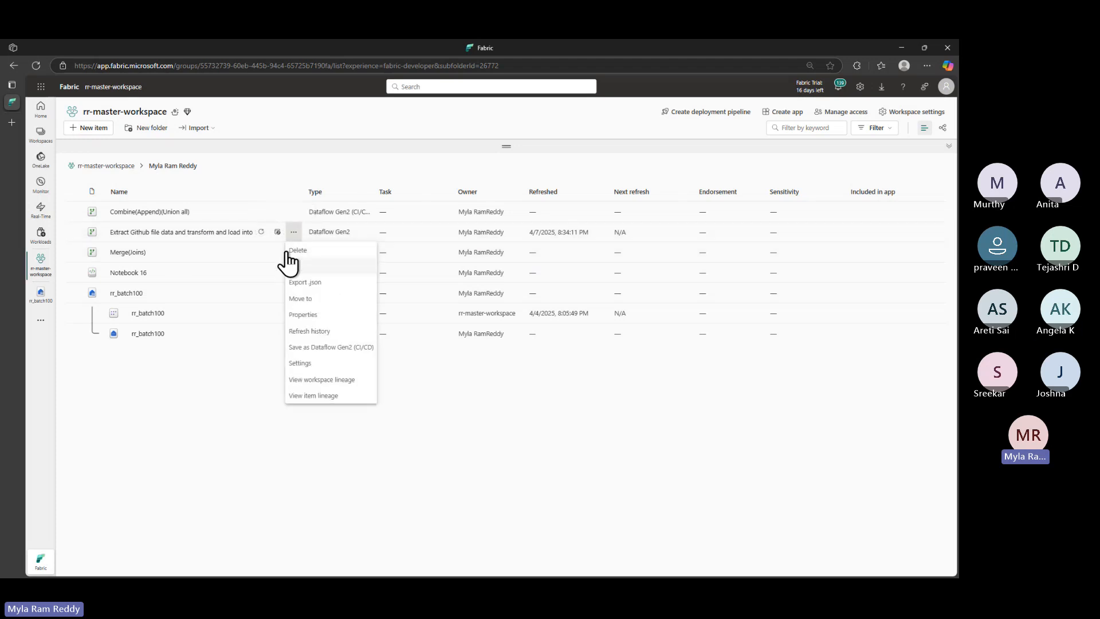
left_click(221, 388)
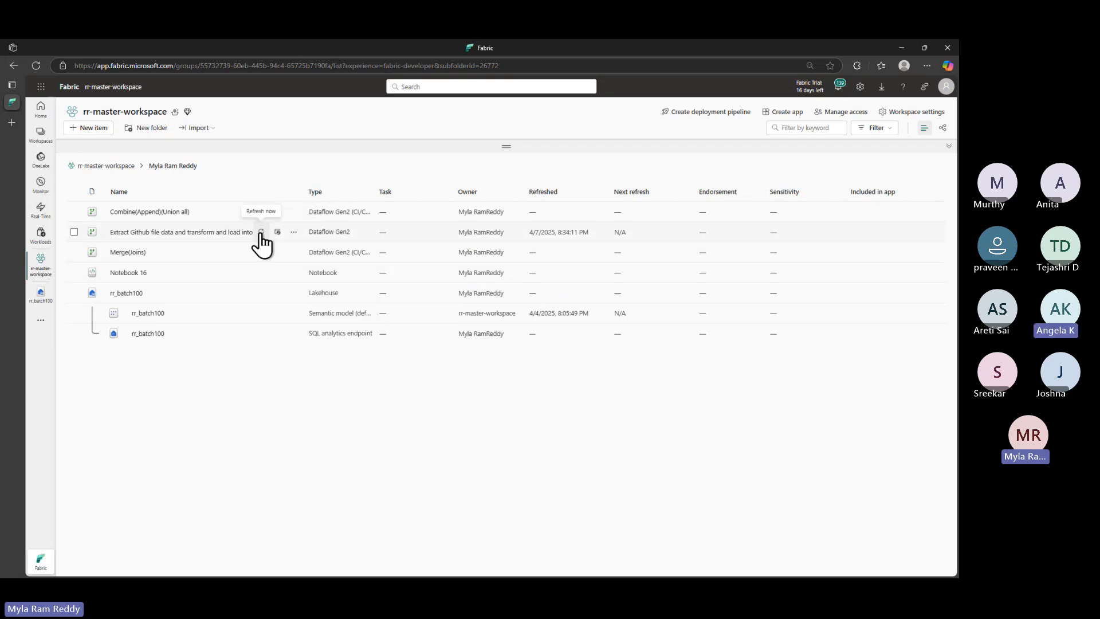
key("ctrl+2")
mouse_move(254, 220)
left_mouse_down()
mouse_move(261, 242)
mouse_move(283, 243)
mouse_move(314, 346)
mouse_move(380, 406)
left_mouse_up()
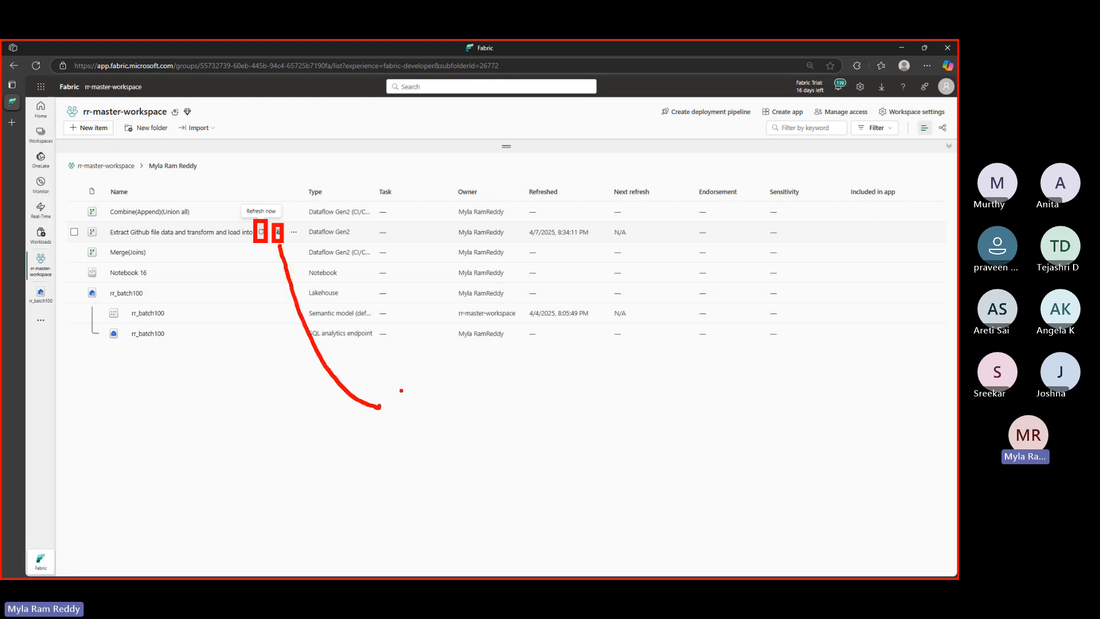
type("tsche")
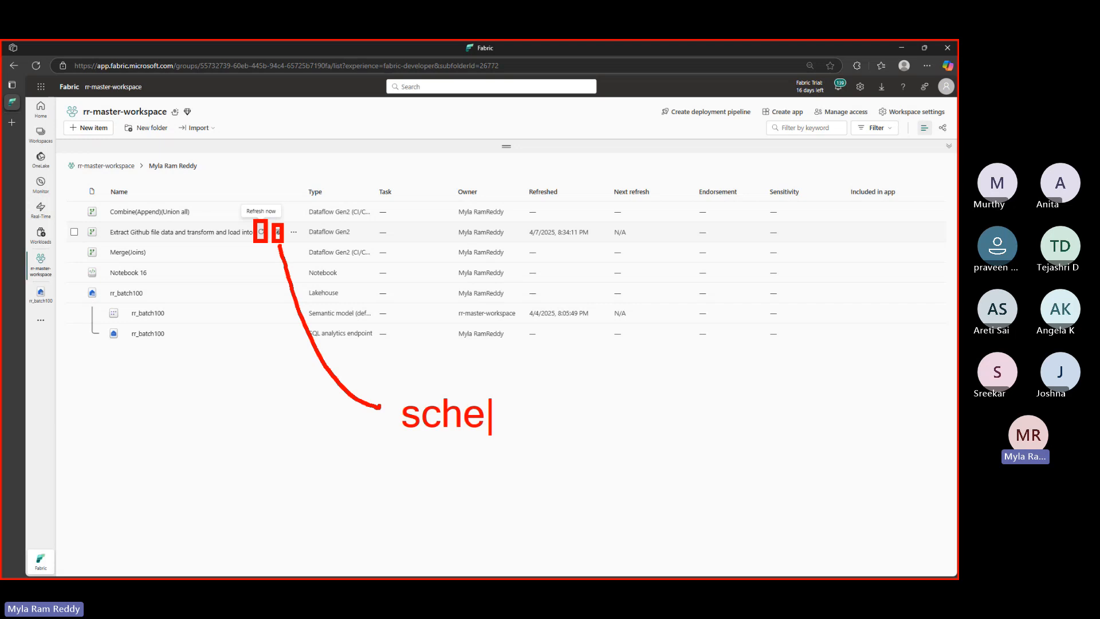
type("dule")
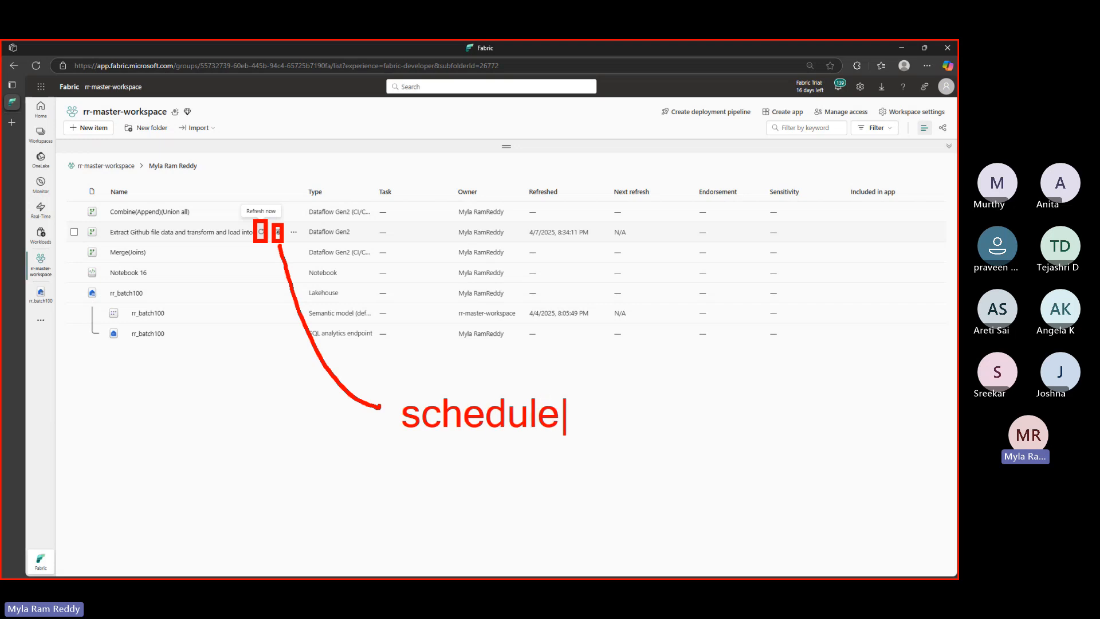
mouse_move(261, 243)
left_mouse_down()
mouse_move(298, 416)
mouse_move(374, 449)
left_mouse_up()
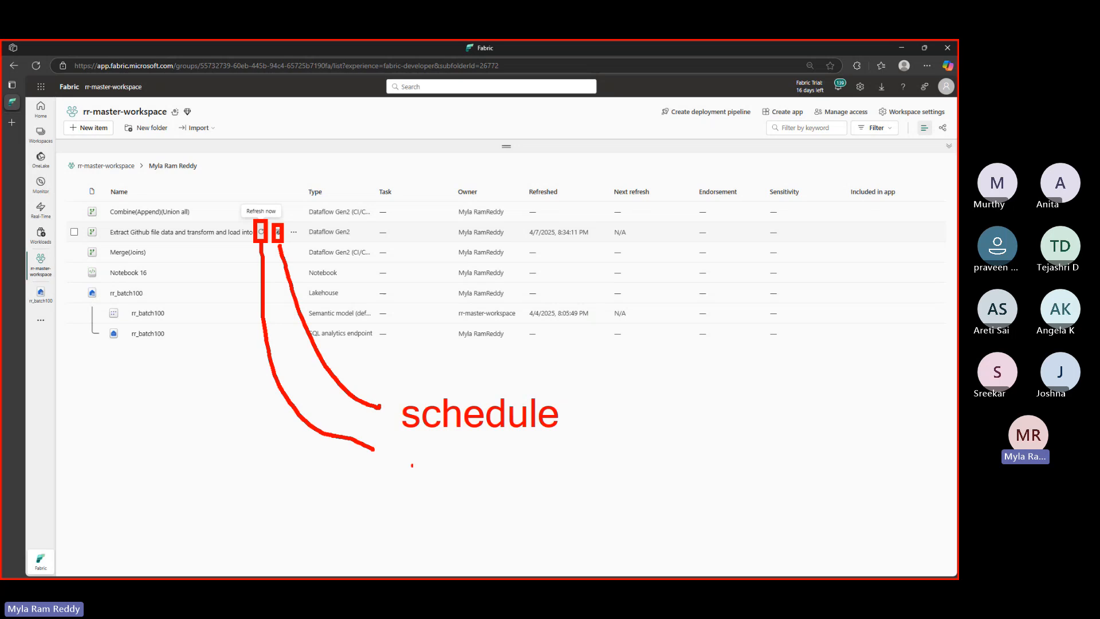
left_click(417, 463)
type("on ")
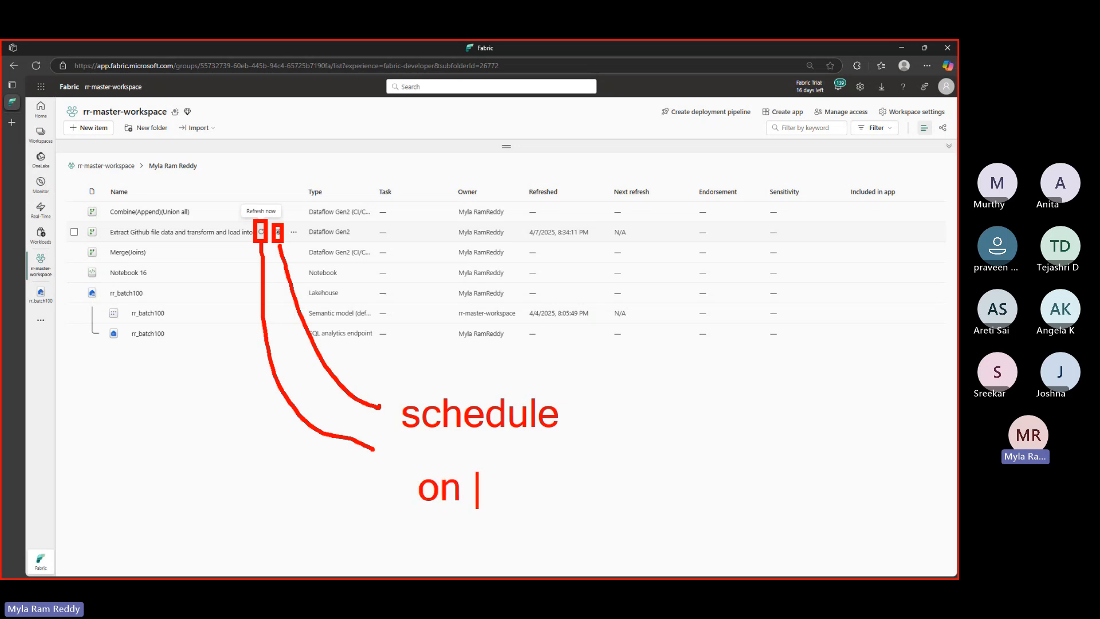
type("demand")
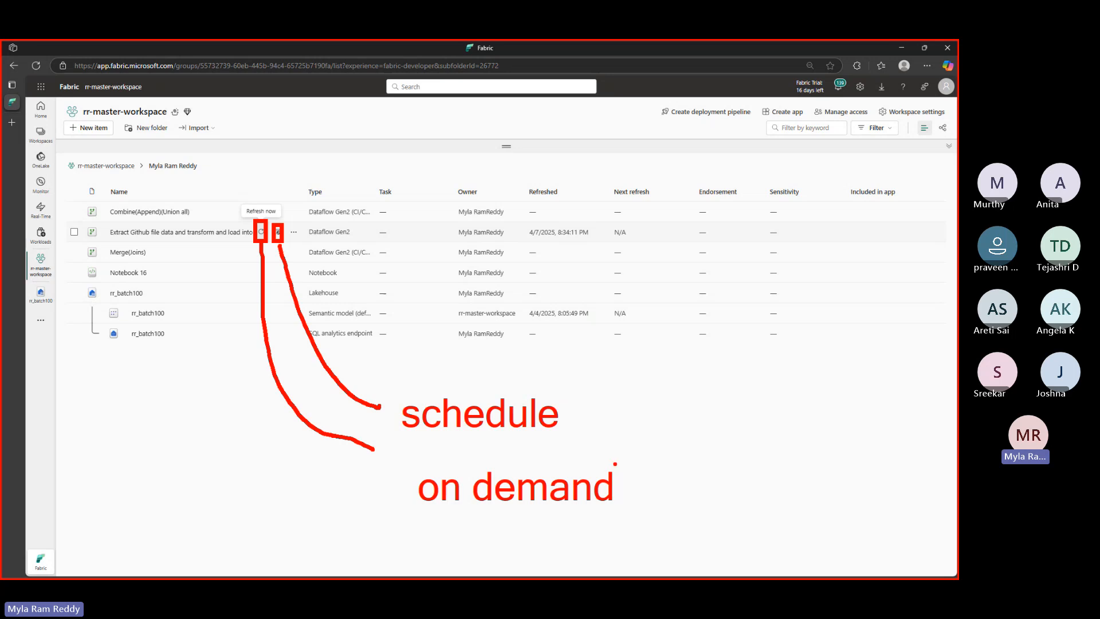
key("Escape")
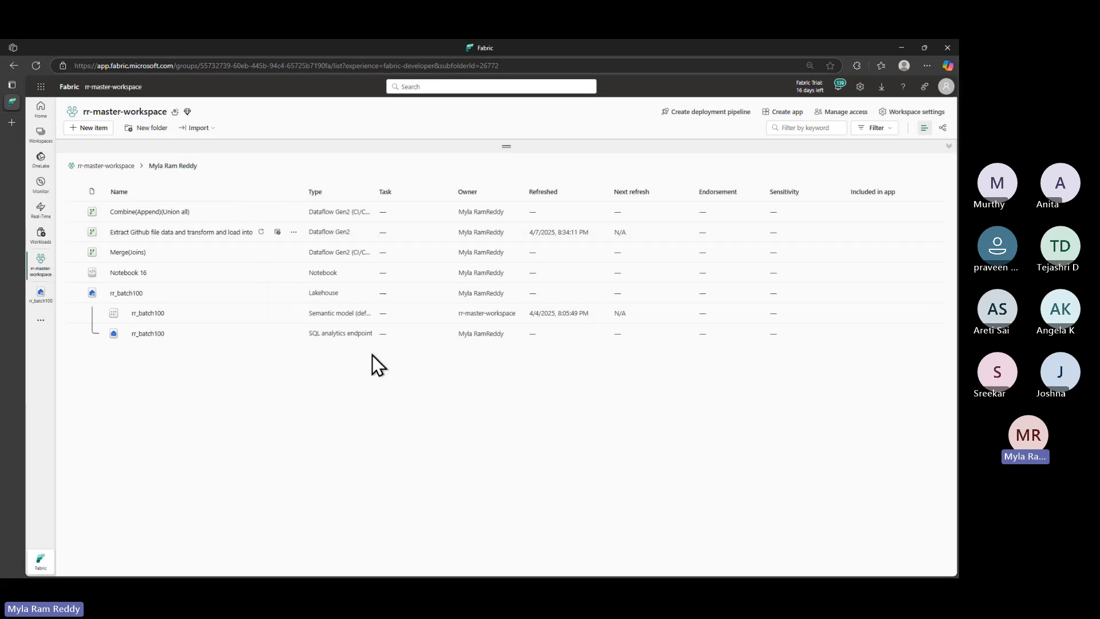
In the Extract Github dataflow's scheduled refresh settings, turn on the refresh schedule and choose Daily as the frequency
left_click(278, 232)
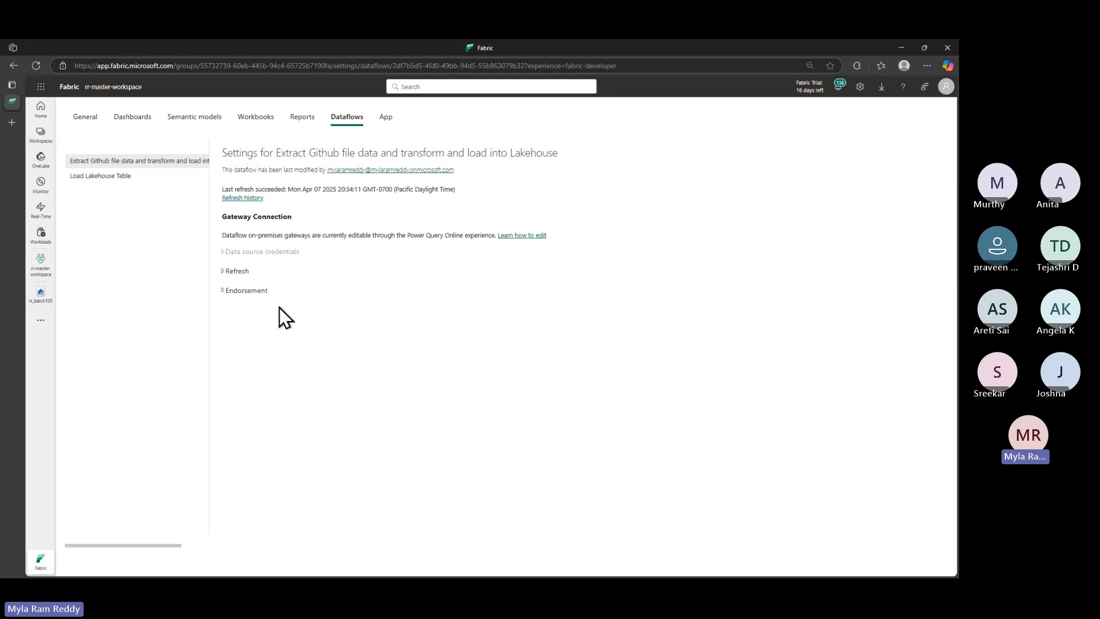
left_click(236, 274)
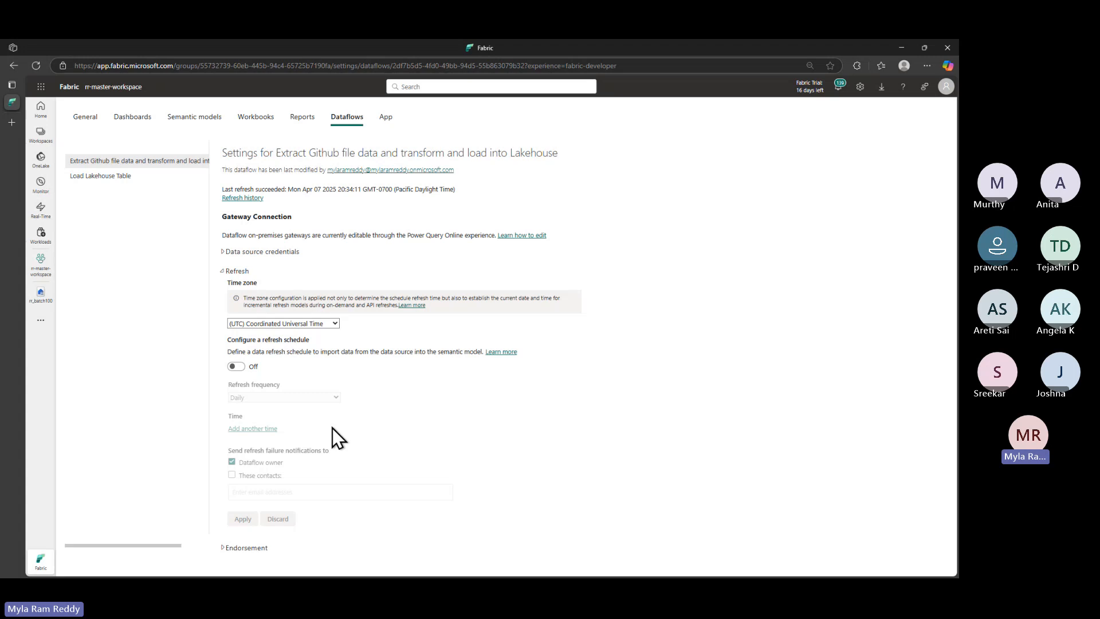
left_click(235, 366)
left_click(280, 399)
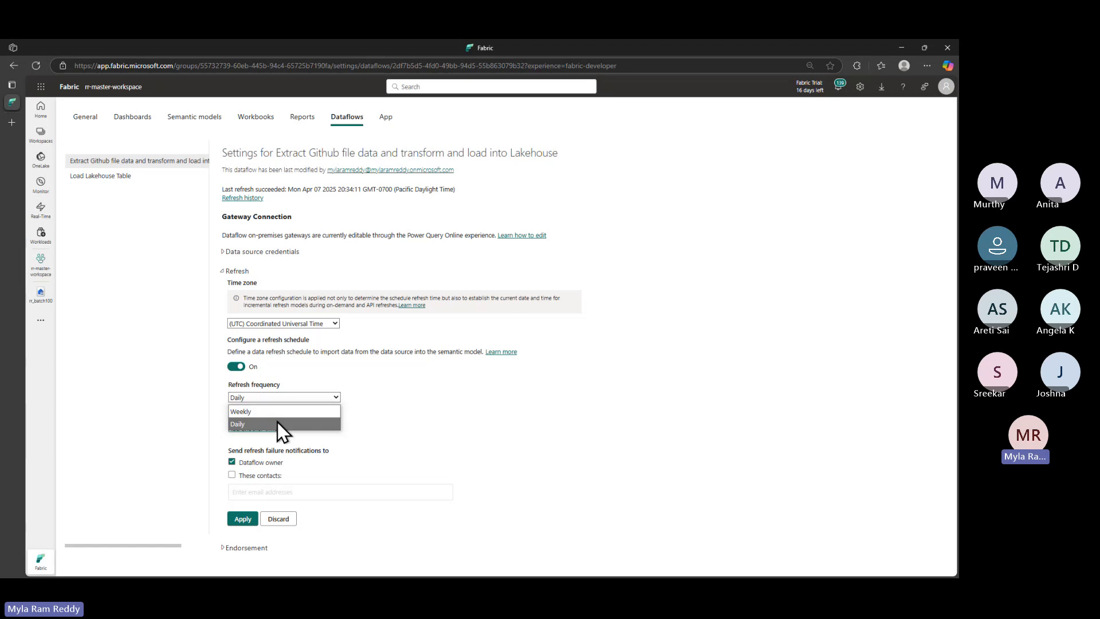
left_click(277, 423)
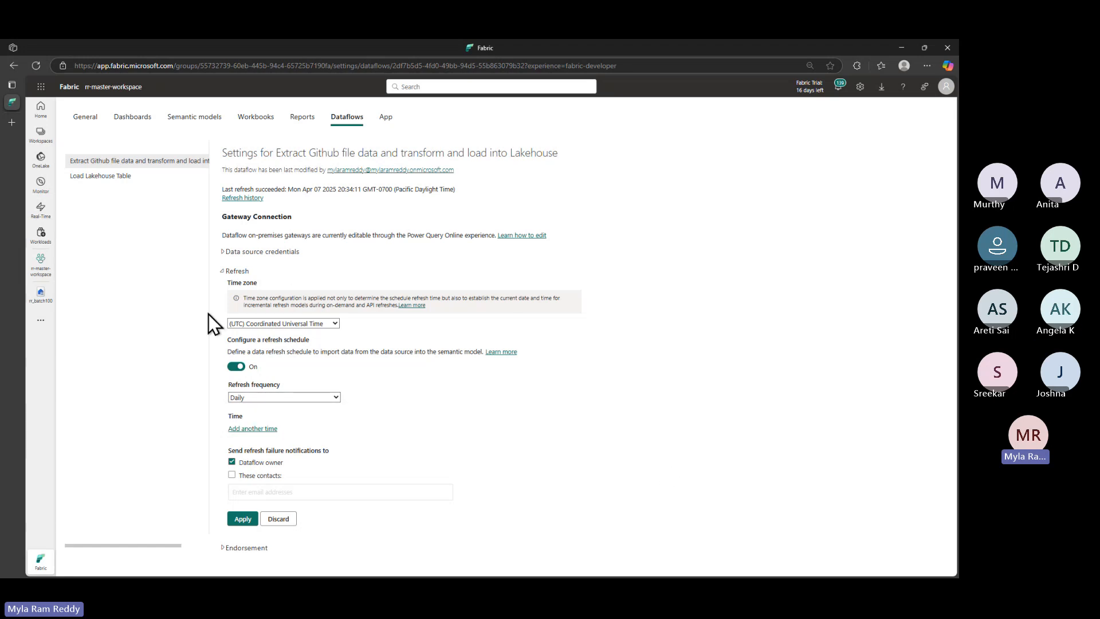
Return to the rr_batch100 lakehouse and examine its data ingestion options, including file upload, data pipeline and Dataflow Gen2
left_click(44, 297)
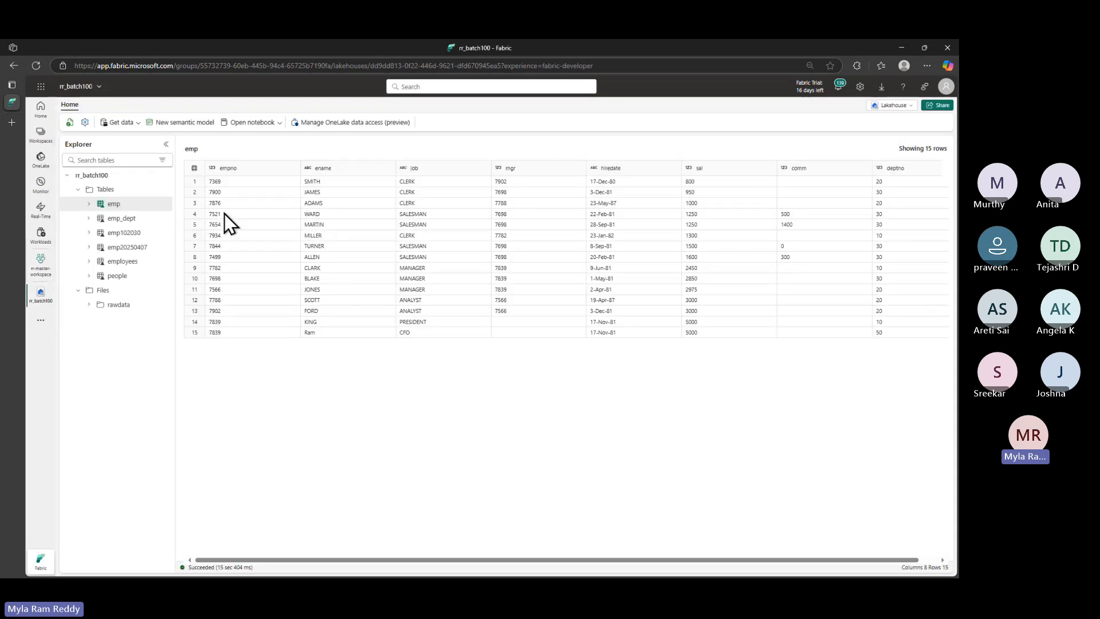
left_click(141, 132)
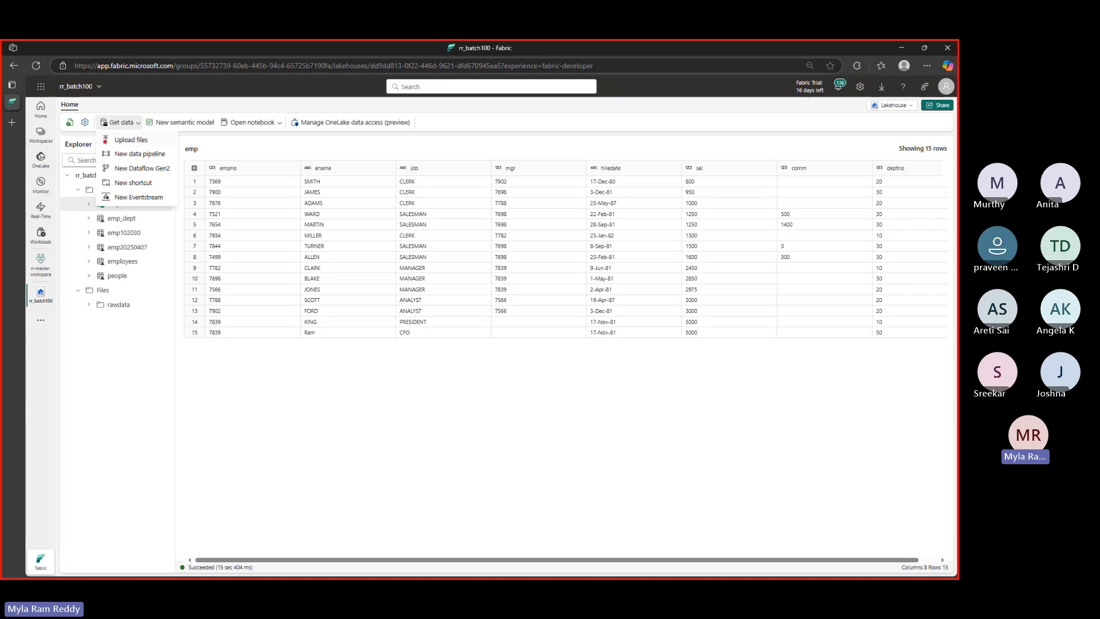
mouse_move(100, 132)
left_mouse_down()
mouse_move(129, 149)
mouse_move(226, 148)
left_mouse_up()
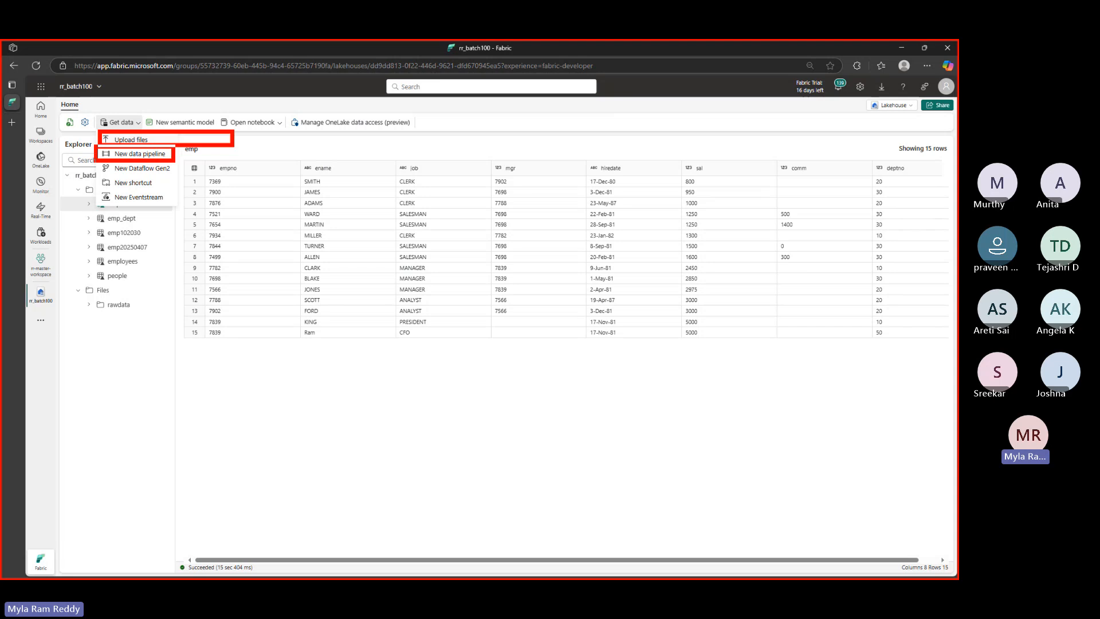
mouse_move(173, 160)
left_mouse_down()
mouse_move(97, 163)
mouse_move(176, 176)
left_mouse_up()
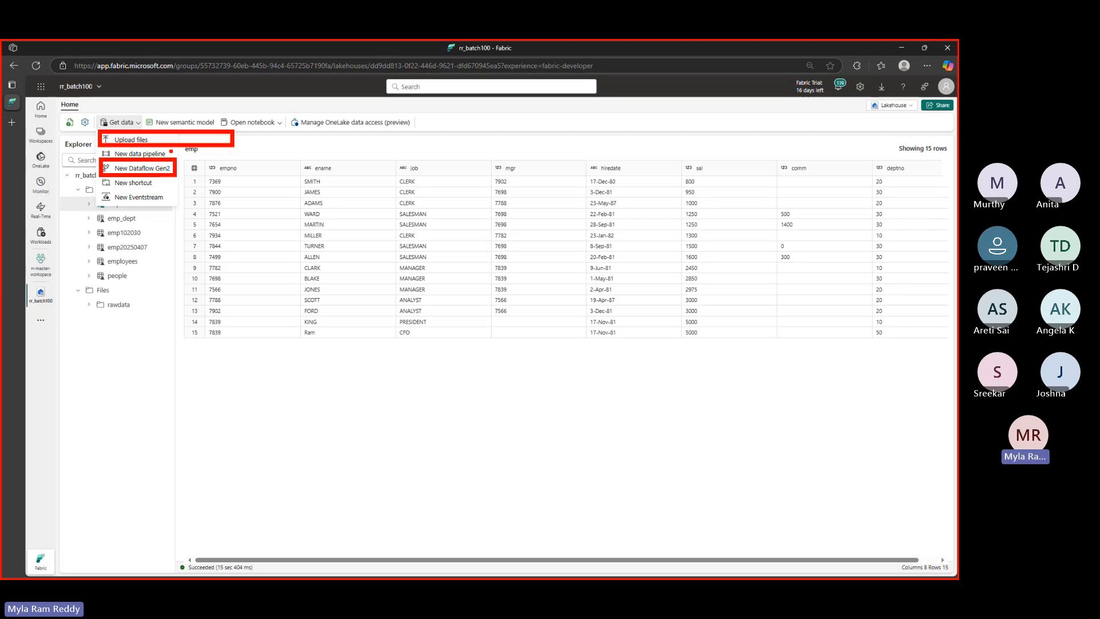
left_click_drag(167, 152, 355, 148)
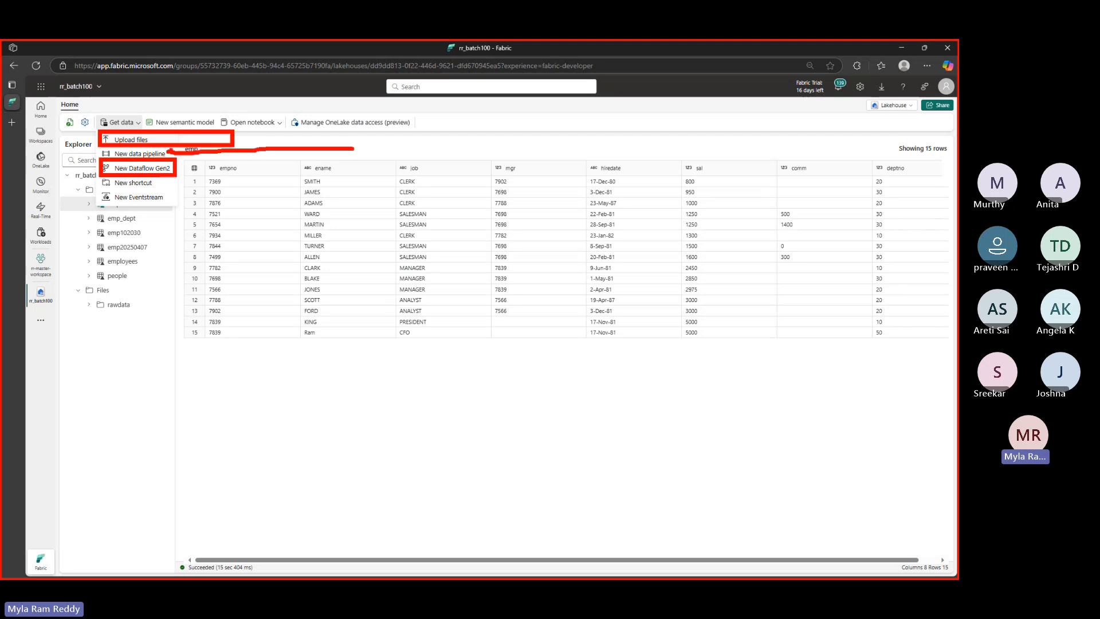
mouse_move(162, 139)
left_mouse_down()
mouse_move(89, 146)
mouse_move(170, 161)
left_mouse_up()
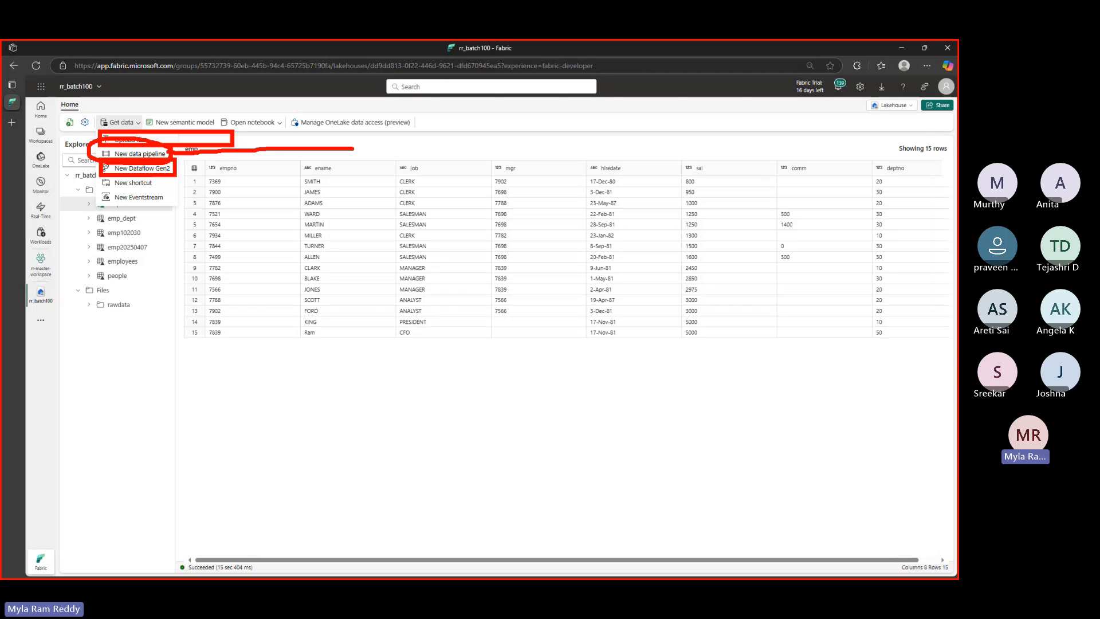
Draw a line from the New Dataflow Gen2 option and label it "Query", "Power Query" and "Dataflow Gen2" on three lines
mouse_move(178, 172)
left_mouse_down()
mouse_move(225, 259)
mouse_move(250, 366)
left_mouse_up()
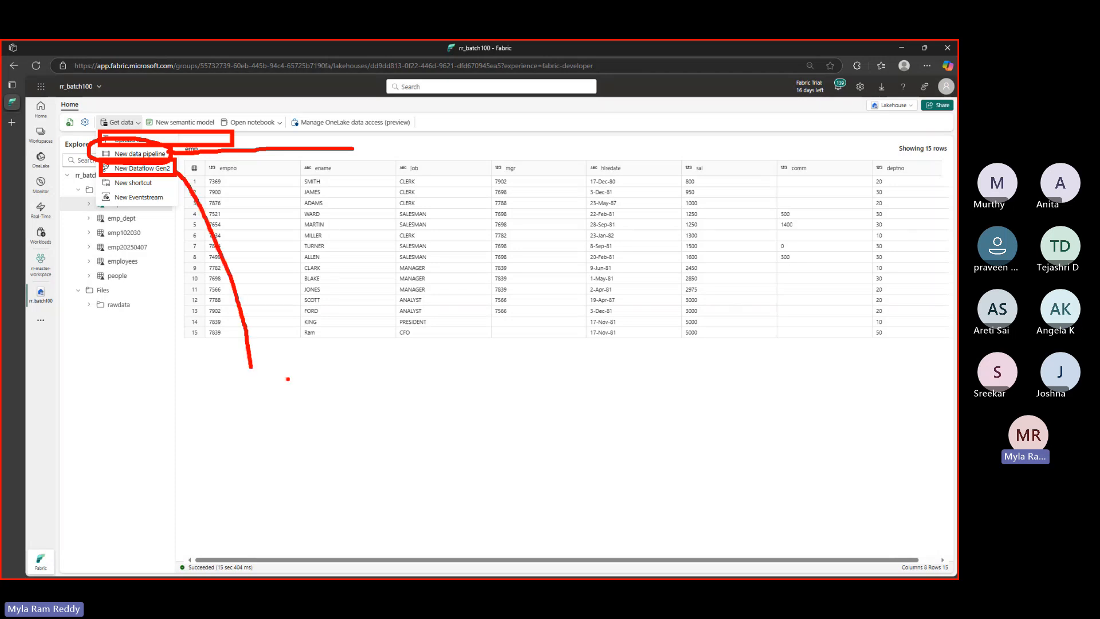
left_click_drag(280, 362, 281, 398)
type("Query")
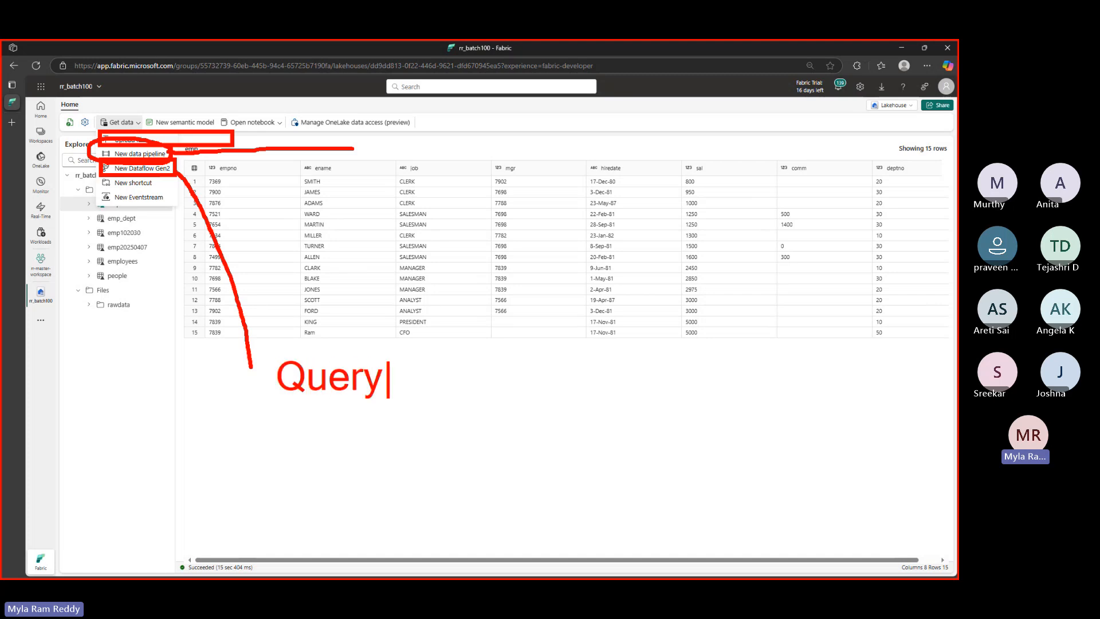
key("Return")
type("Po")
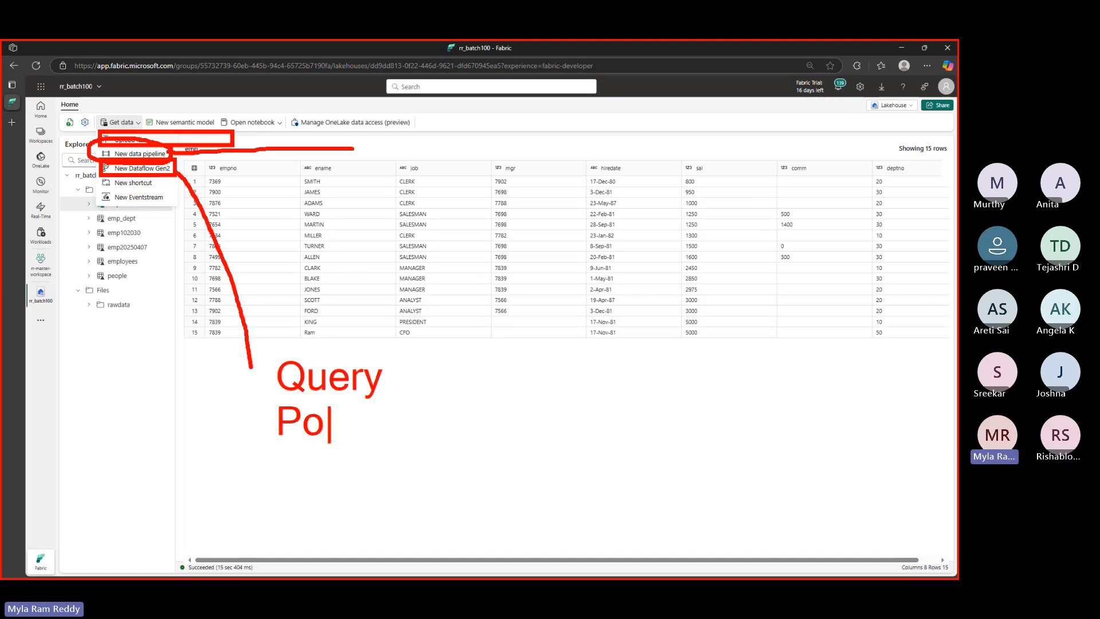
type("wer Que")
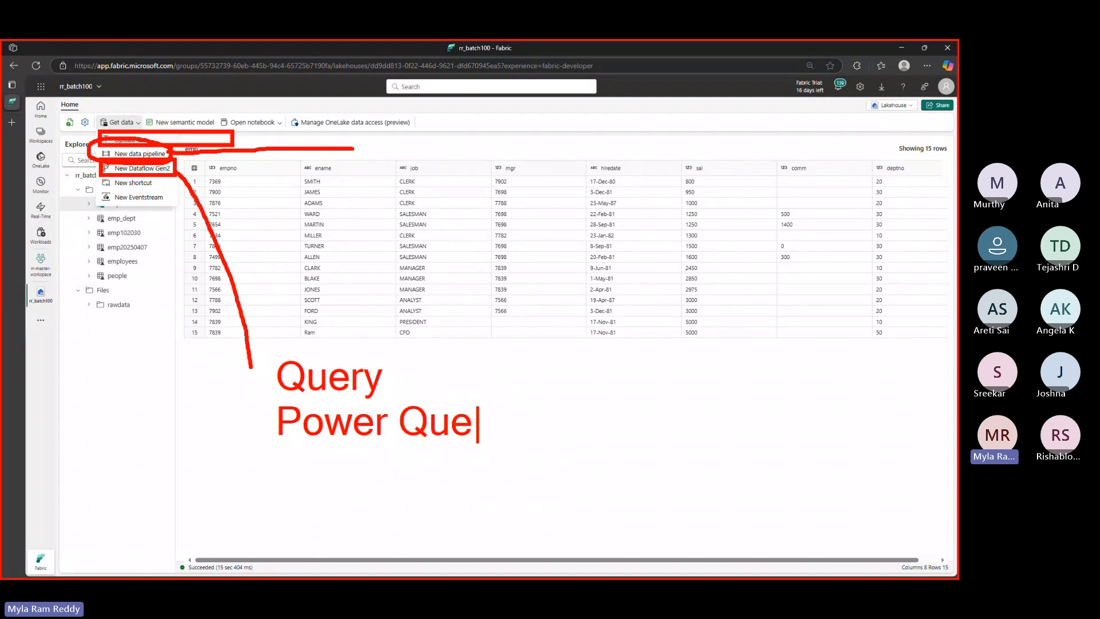
type("ry")
key("Return")
type("Data")
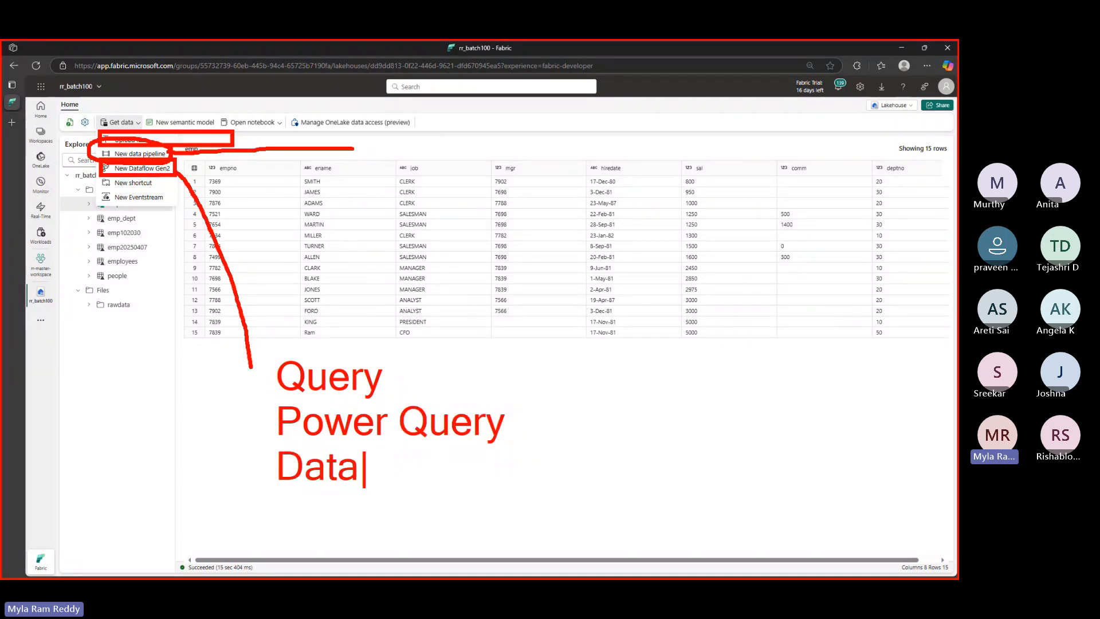
type("flow Gen")
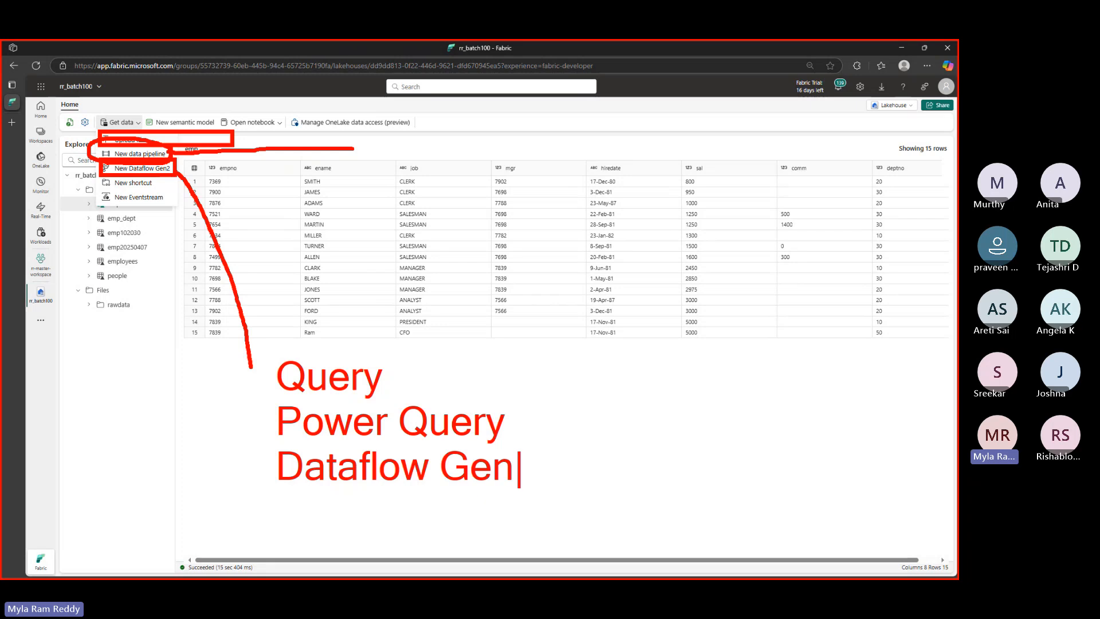
type("2")
Extend the annotation line beside the New data pipeline option and label its end "ADF"
left_click_drag(355, 147, 444, 148)
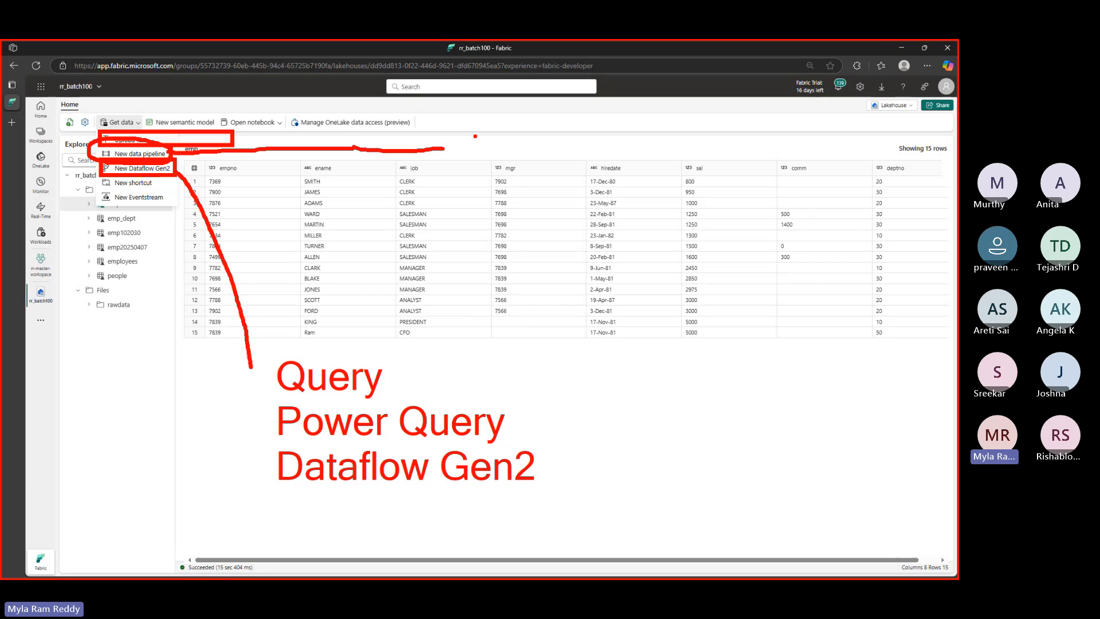
left_click_drag(480, 145, 480, 181)
type("ADF")
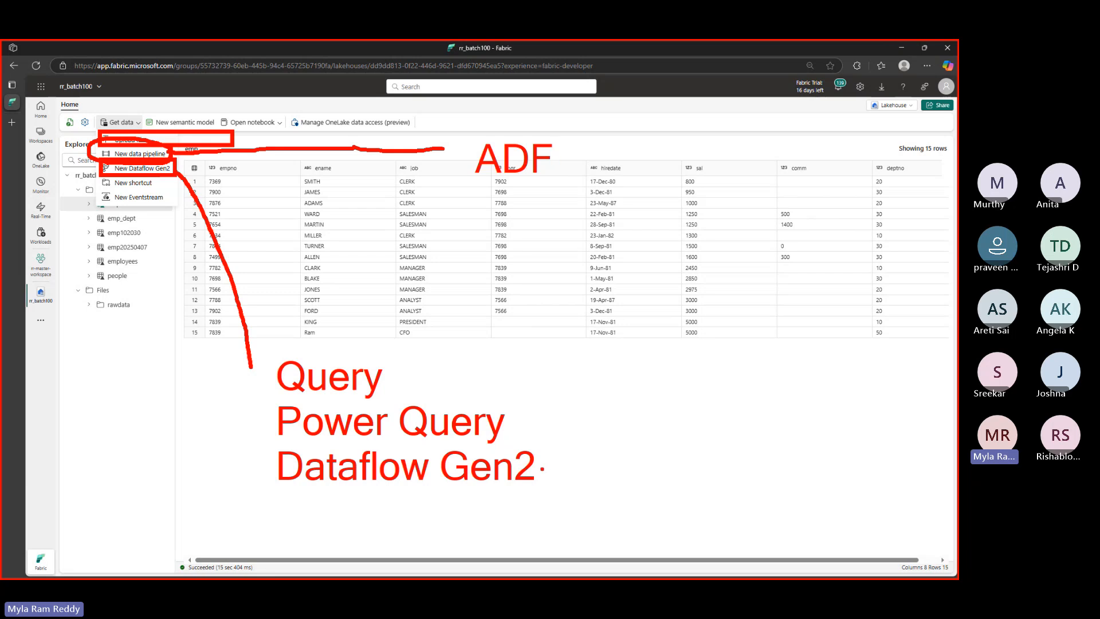
Handwrite "PBI" beside the Dataflow Gen2 label and connect it with an arrow pointing at the label
mouse_move(542, 468)
left_mouse_down()
mouse_move(600, 468)
mouse_move(642, 494)
left_mouse_up()
mouse_move(631, 448)
left_mouse_down()
mouse_move(655, 445)
mouse_move(631, 460)
left_mouse_up()
left_click_drag(673, 447, 676, 468)
mouse_move(673, 448)
left_mouse_down()
mouse_move(687, 434)
mouse_move(686, 472)
left_mouse_up()
left_click_drag(747, 432, 750, 463)
mouse_move(727, 445)
left_mouse_down()
mouse_move(762, 433)
mouse_move(779, 460)
left_mouse_up()
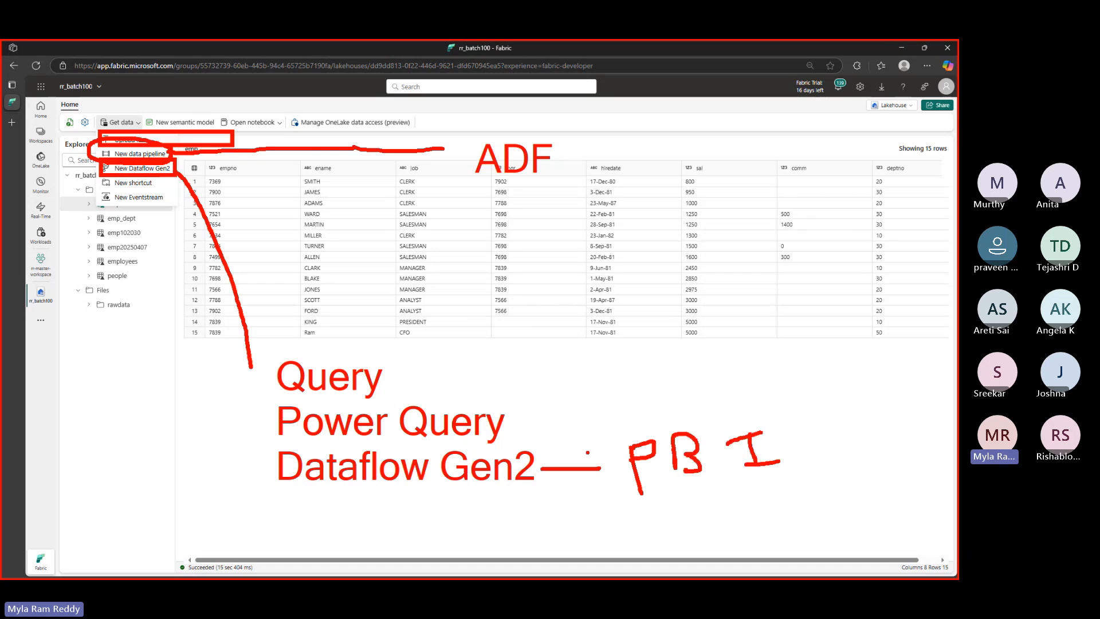
left_click_drag(587, 451, 604, 487)
Add an arrowhead to the ADF line and the label "synapse" beneath it, and clear all screen annotations
left_click_drag(420, 135, 390, 166)
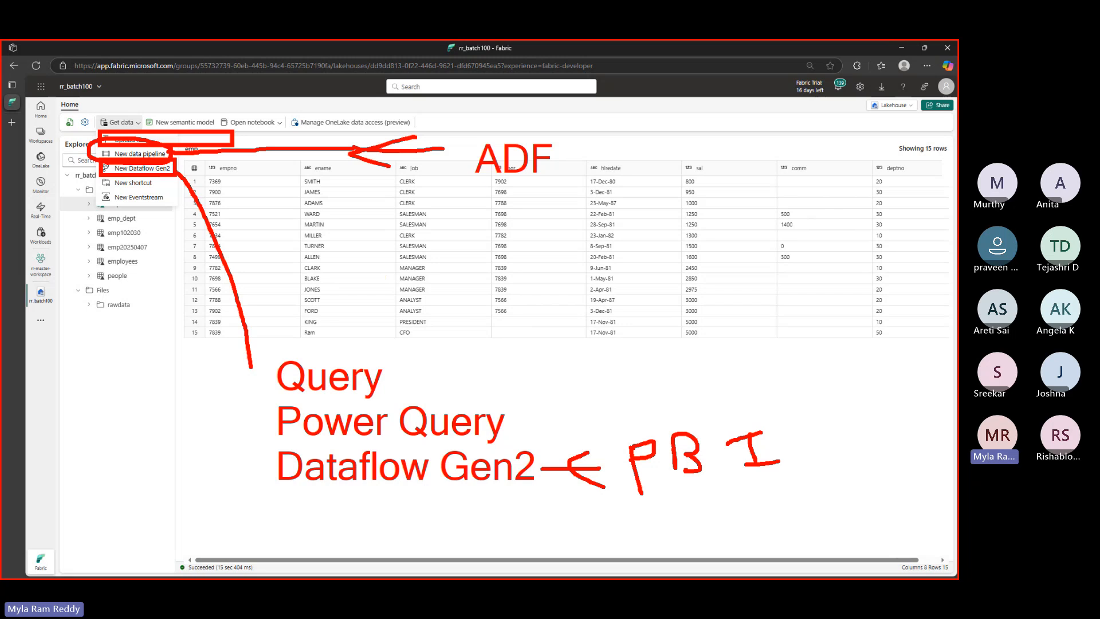
left_click_drag(485, 187, 489, 239)
type("synapse")
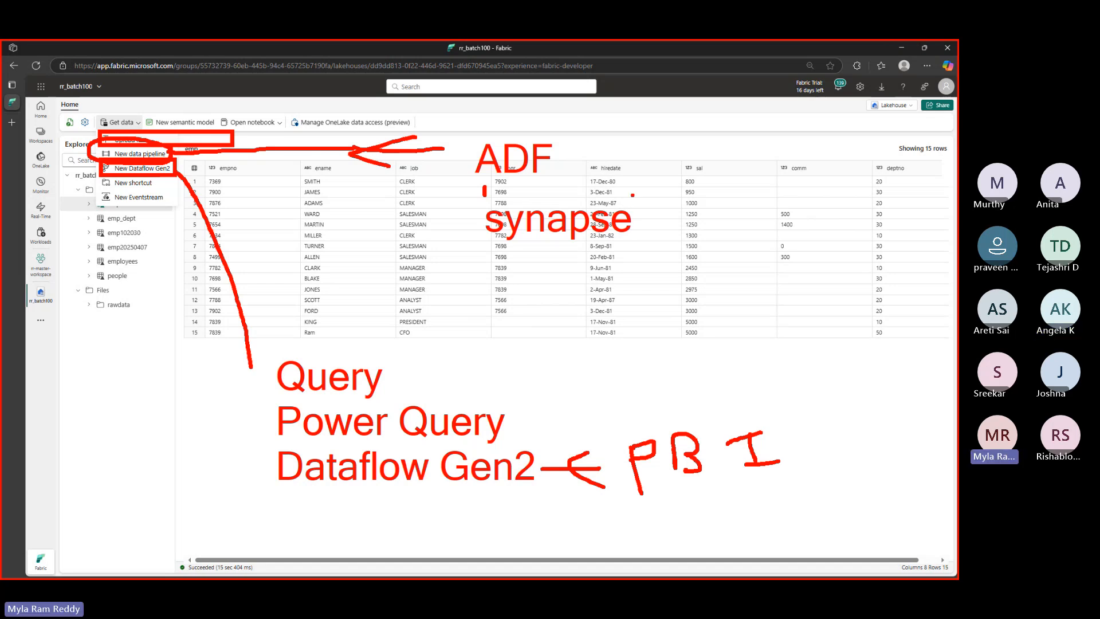
key("Escape")
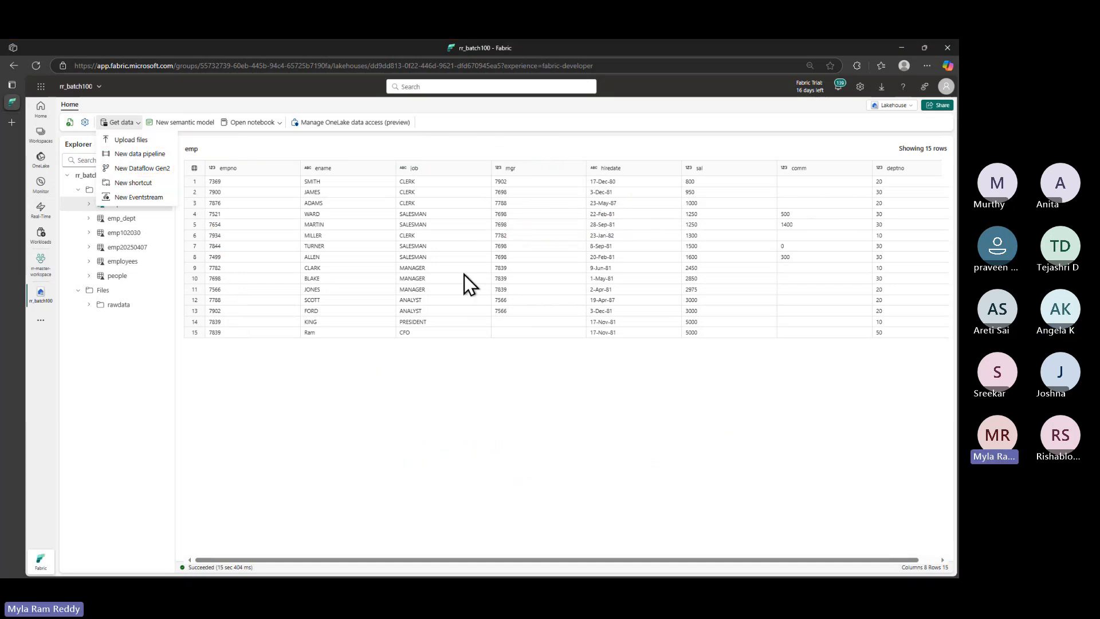
Create a new data pipeline from the lakehouse named Lakhose_file_to_Lakhouse_Delta_Table_pipe
left_click(162, 155)
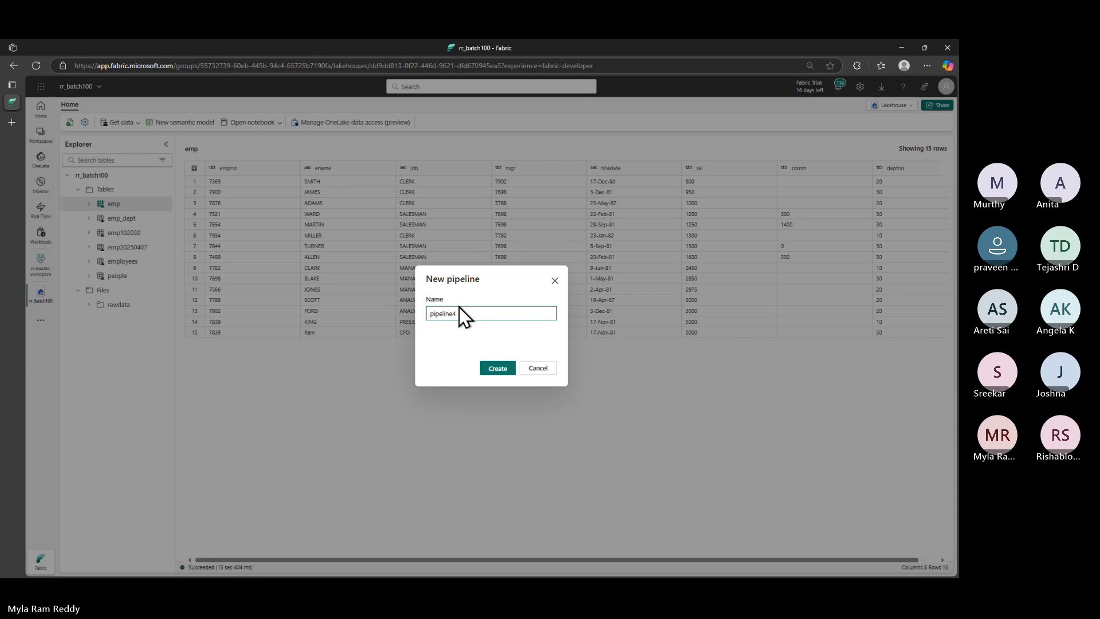
left_click_drag(416, 314, 364, 314)
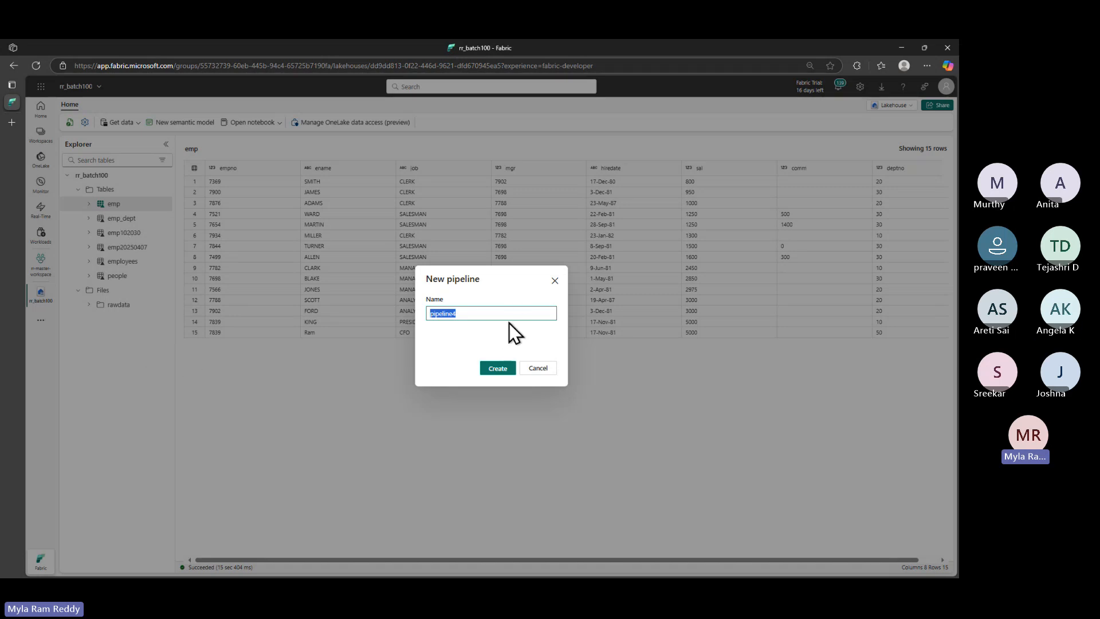
type("Lakhose_file_to_Lakhosu")
key("BackSpace")
key("BackSpace")
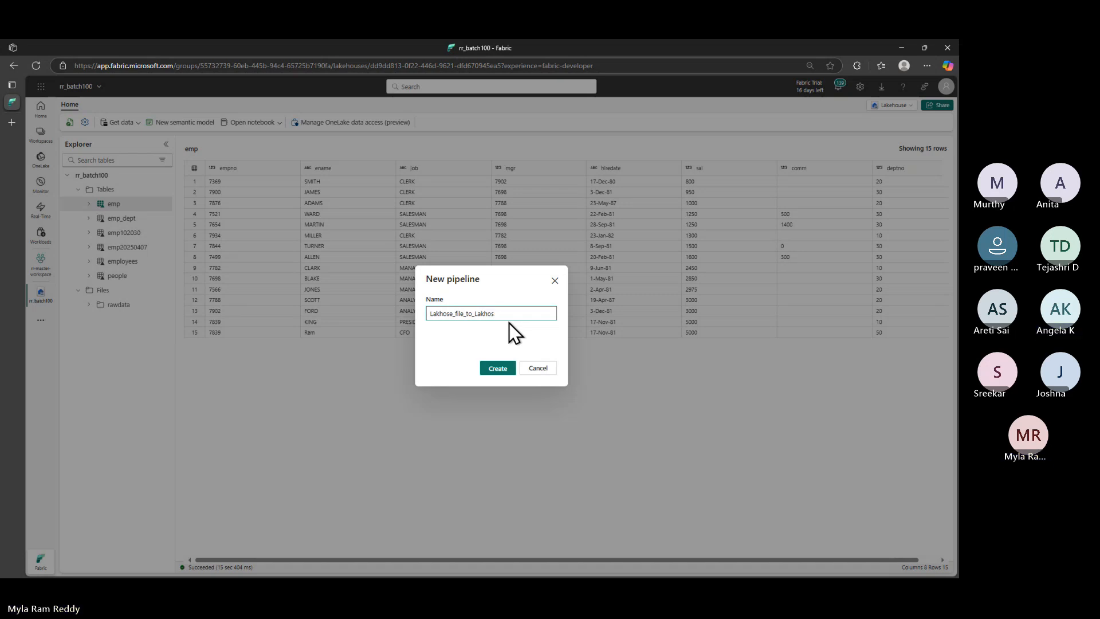
type("use_Delt")
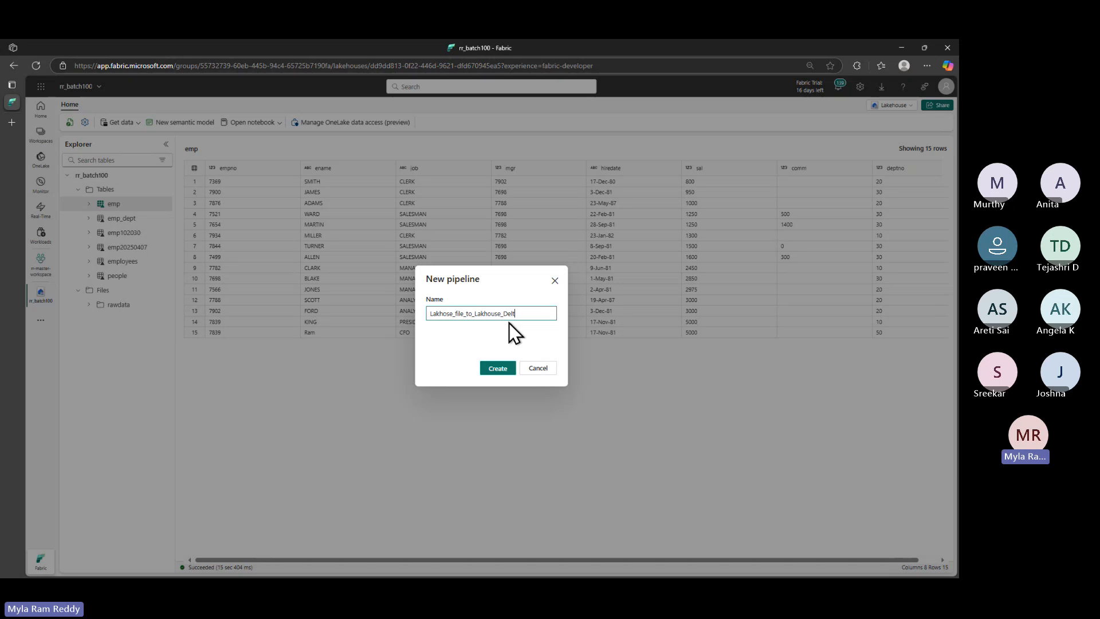
type("a")
key("BackSpace")
left_click(547, 314)
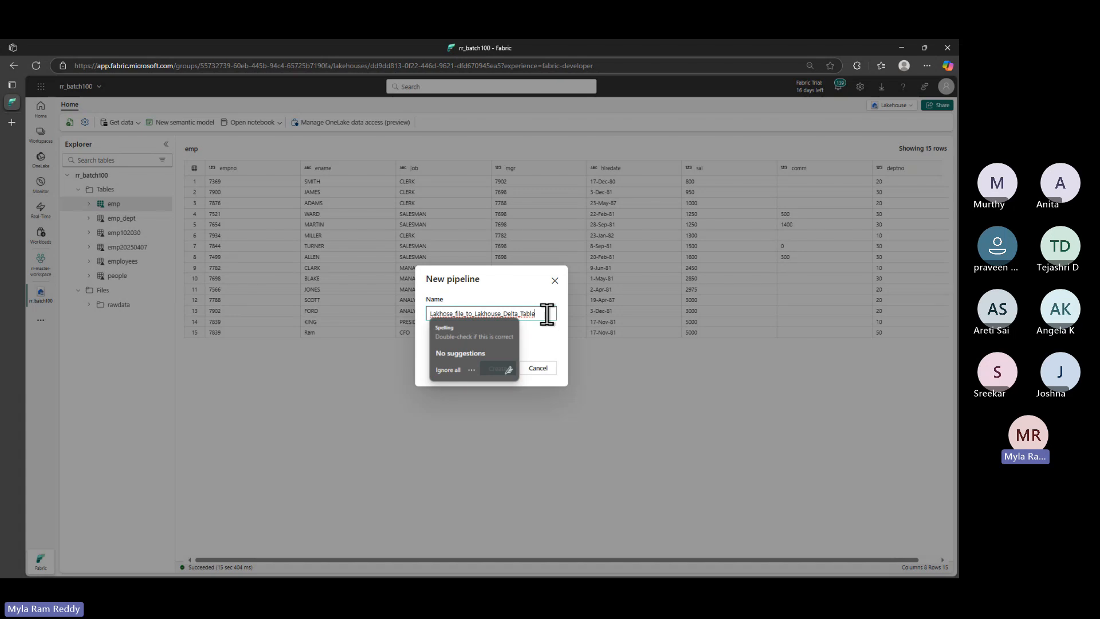
type("_pipe")
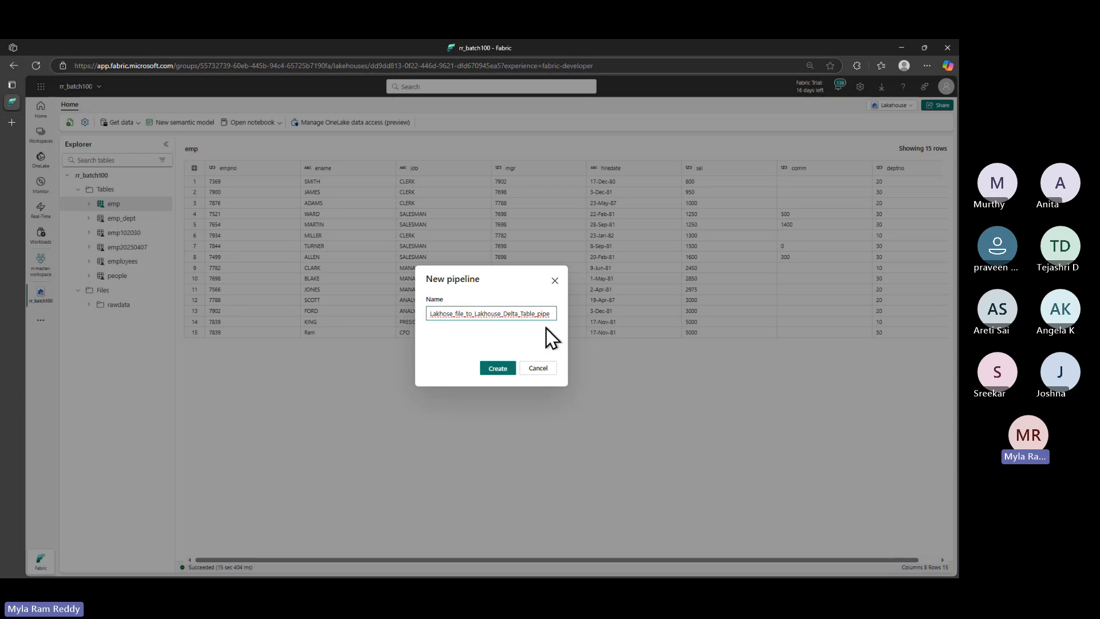
left_click(498, 369)
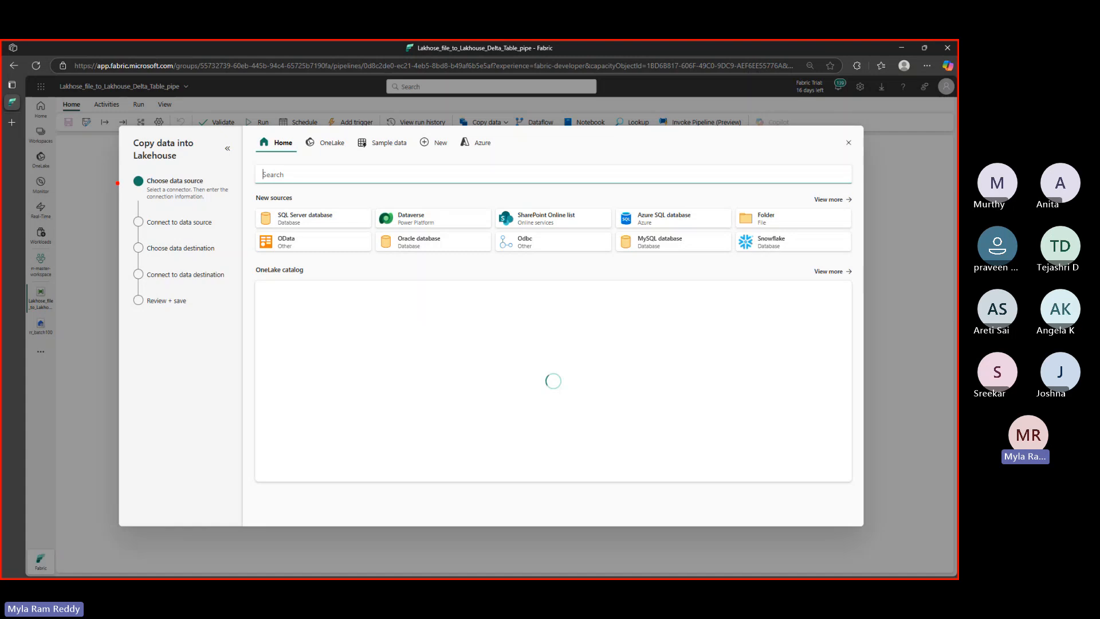
Mark each of the five Copy data into Lakehouse stages with a tick, from Choose data source to Review + save, and clear the marks
left_click_drag(118, 183, 142, 161)
left_click_drag(118, 222, 145, 200)
left_click_drag(118, 245, 137, 230)
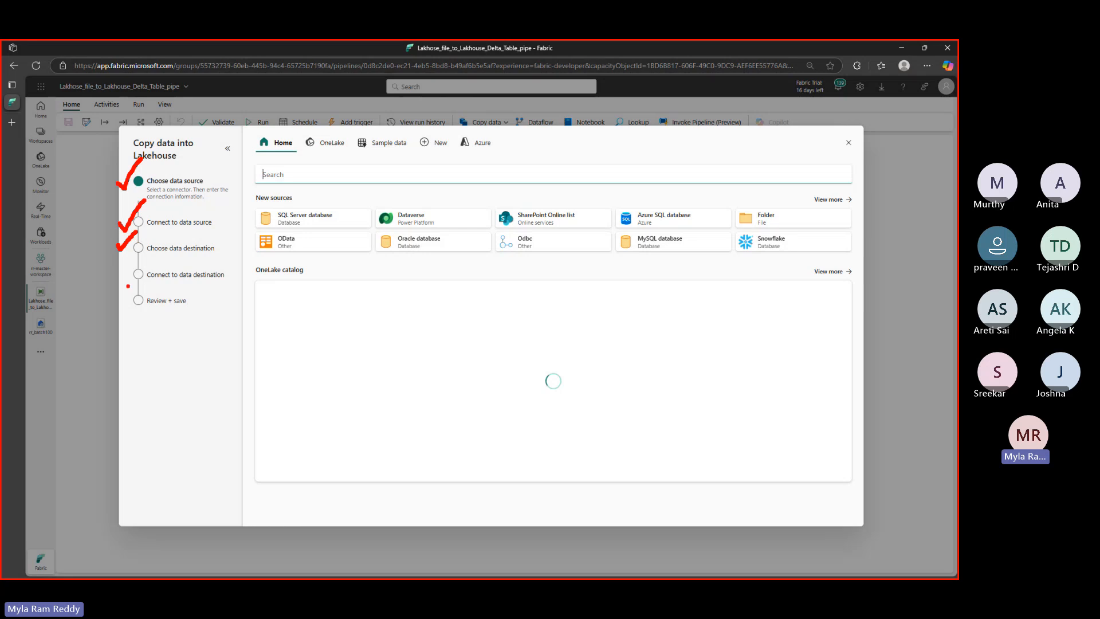
left_click_drag(123, 277, 143, 257)
left_click_drag(122, 301, 137, 289)
key("Escape")
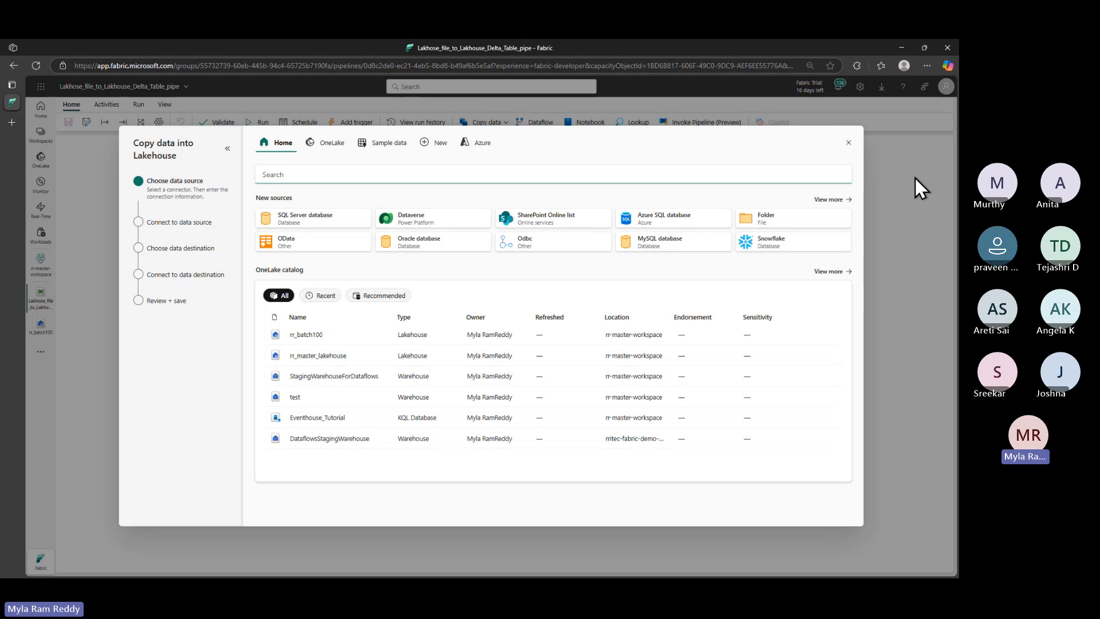
Cancel the Copy data into Lakehouse wizard and briefly outline the Copy data assistant card on the pipeline's start page
left_click(849, 143)
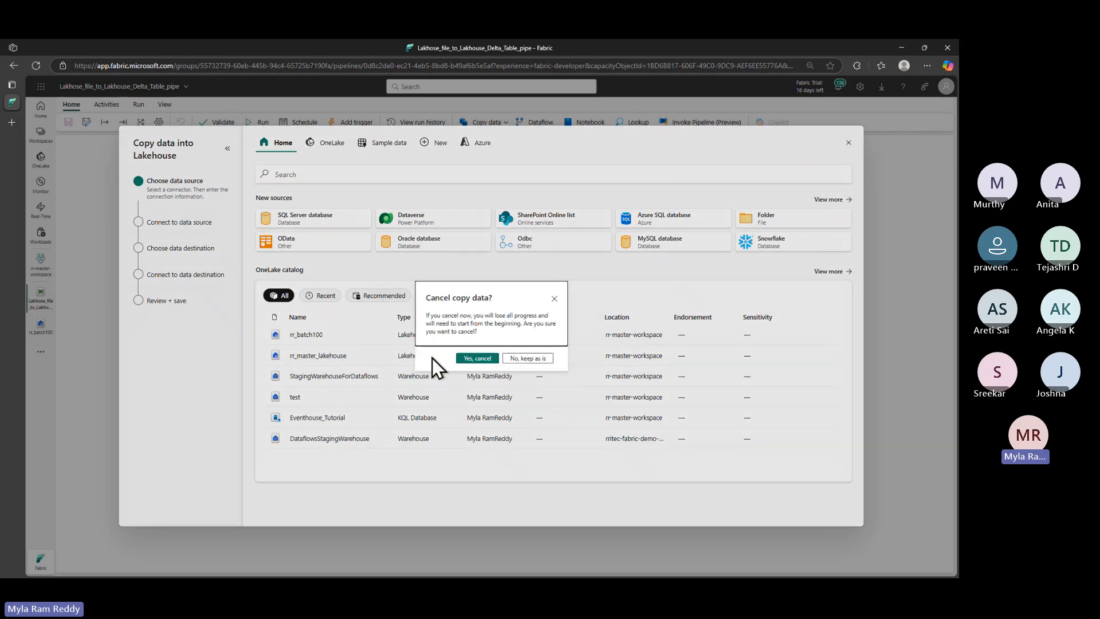
left_click(479, 359)
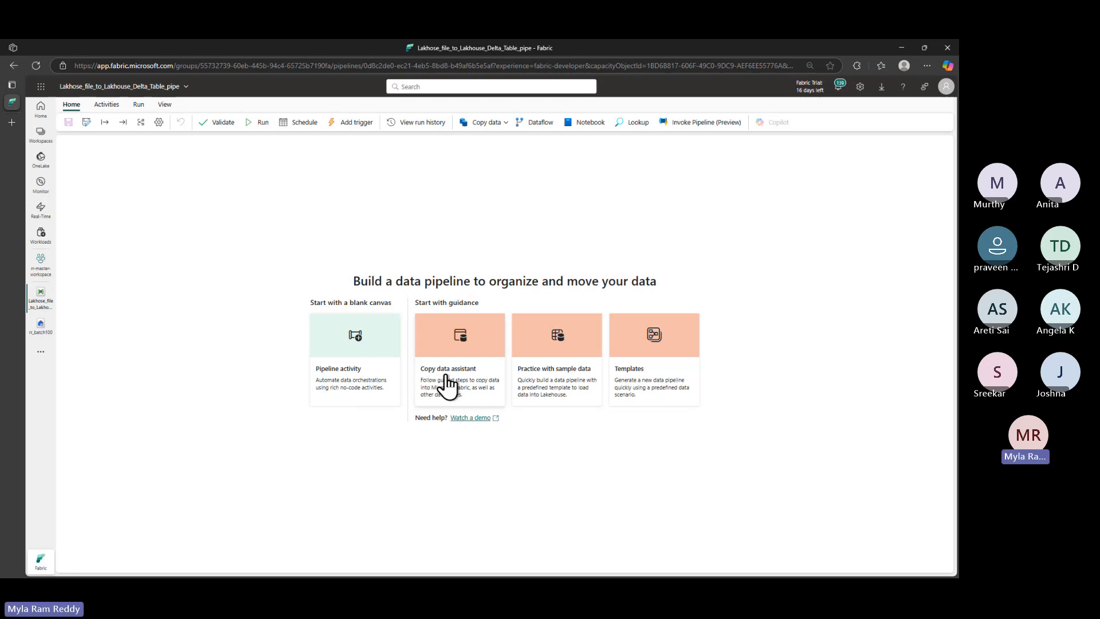
mouse_move(412, 311)
left_mouse_down()
mouse_move(443, 416)
mouse_move(506, 445)
left_mouse_up()
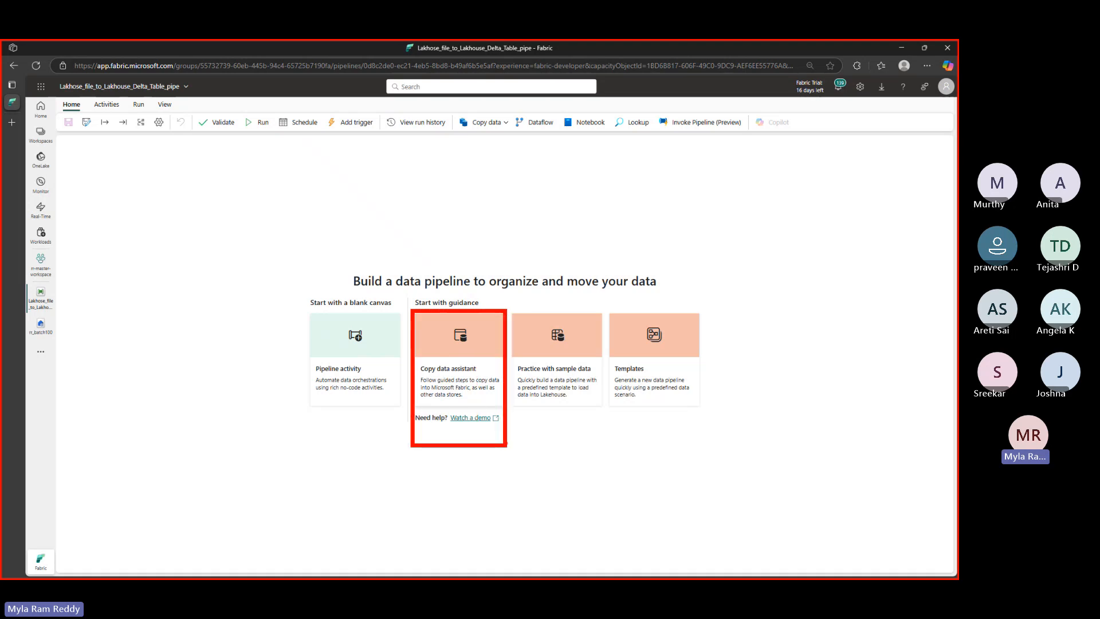
key("Escape")
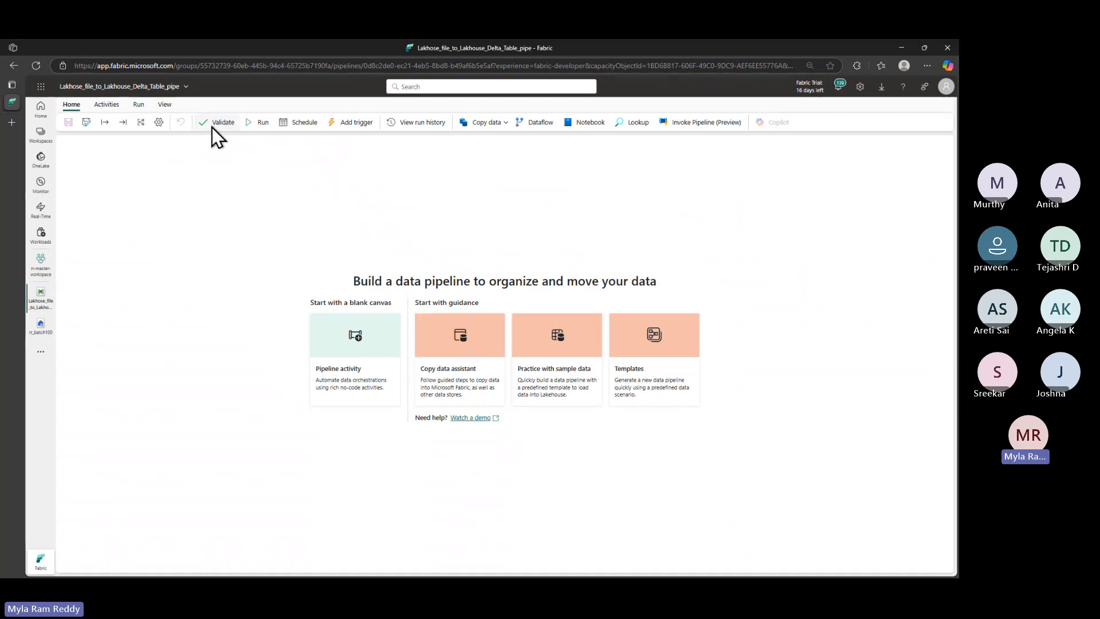
Examine the pipeline's Copy data options and the full list of available activities down to Machine Learning
left_click(506, 122)
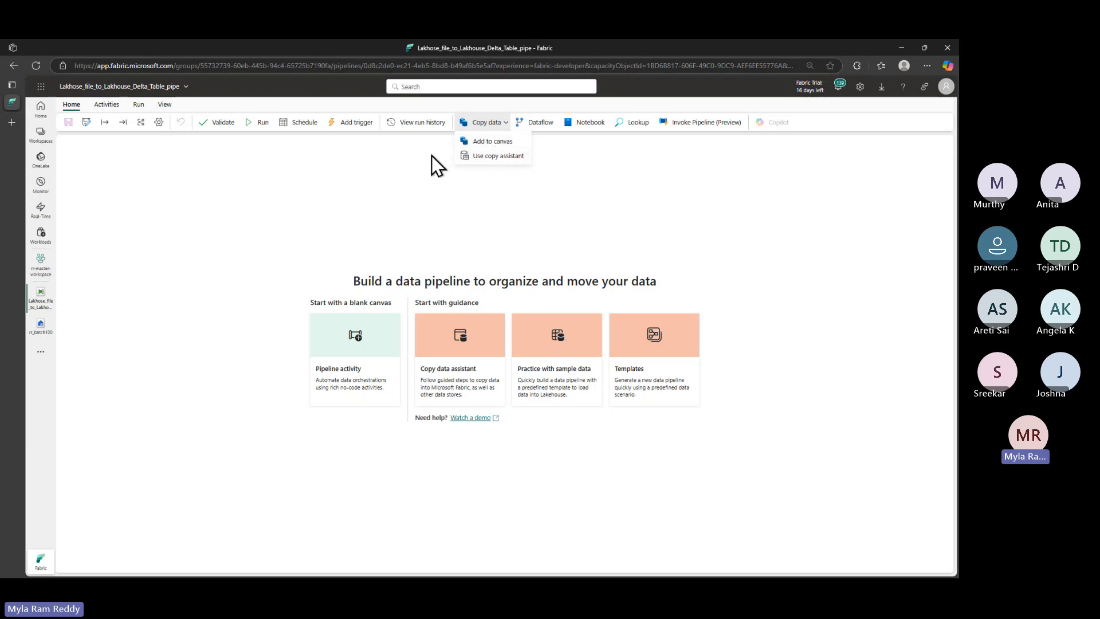
left_click(105, 106)
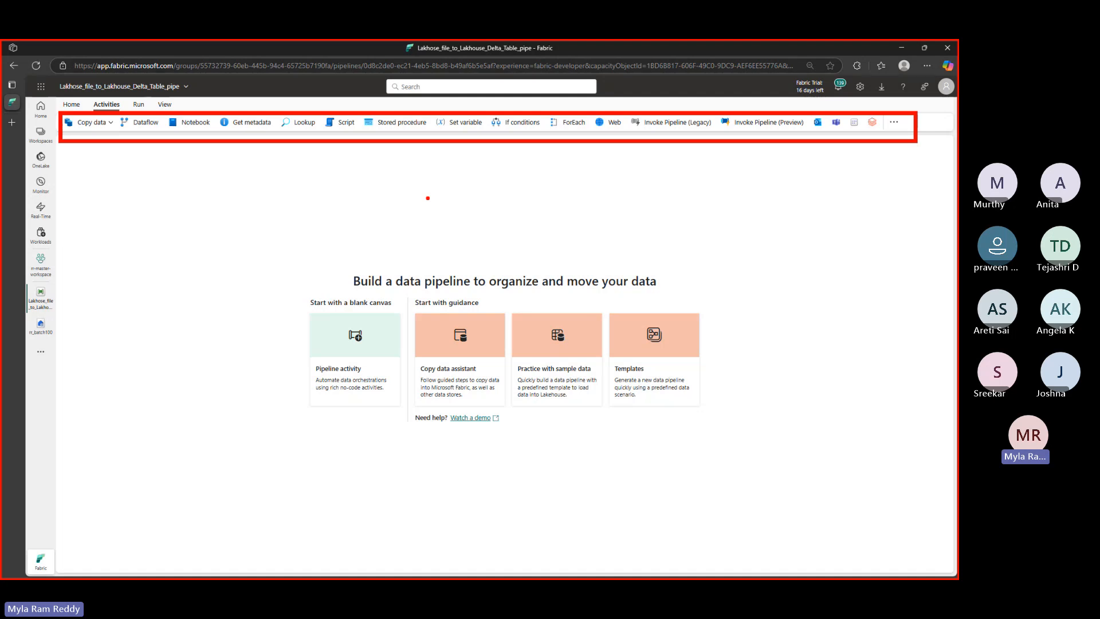
key("Escape")
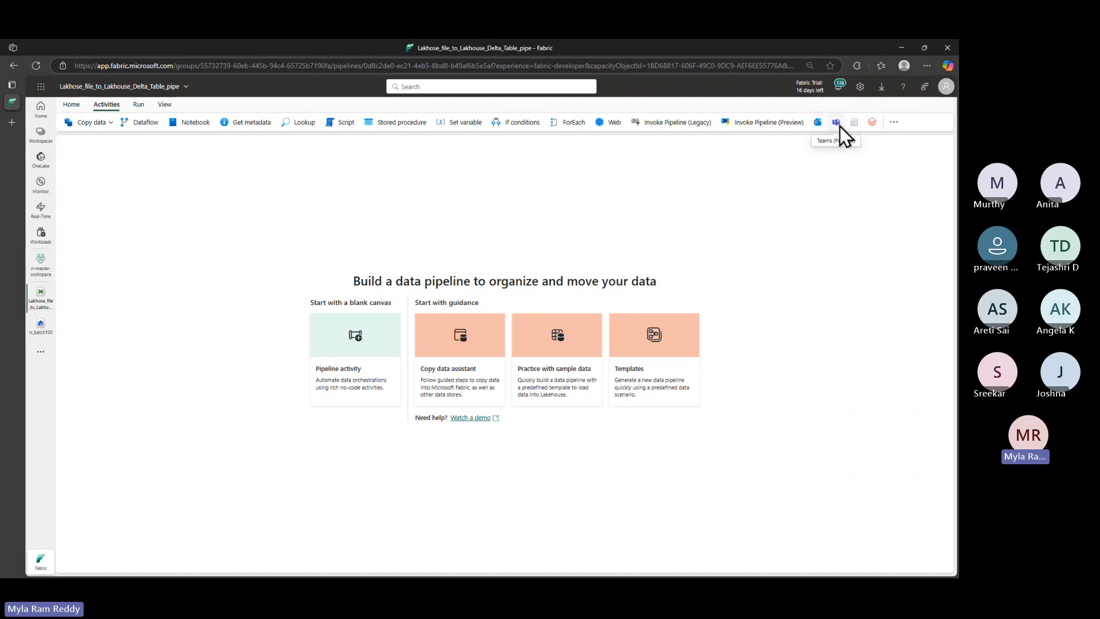
left_click(893, 122)
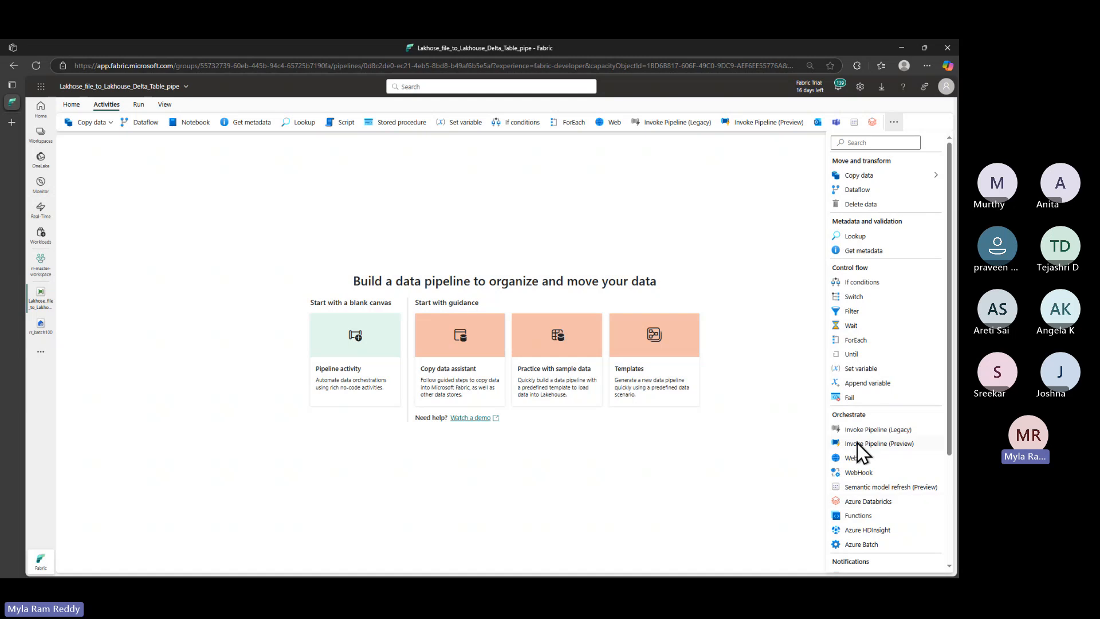
scroll(861, 476, "down", 3)
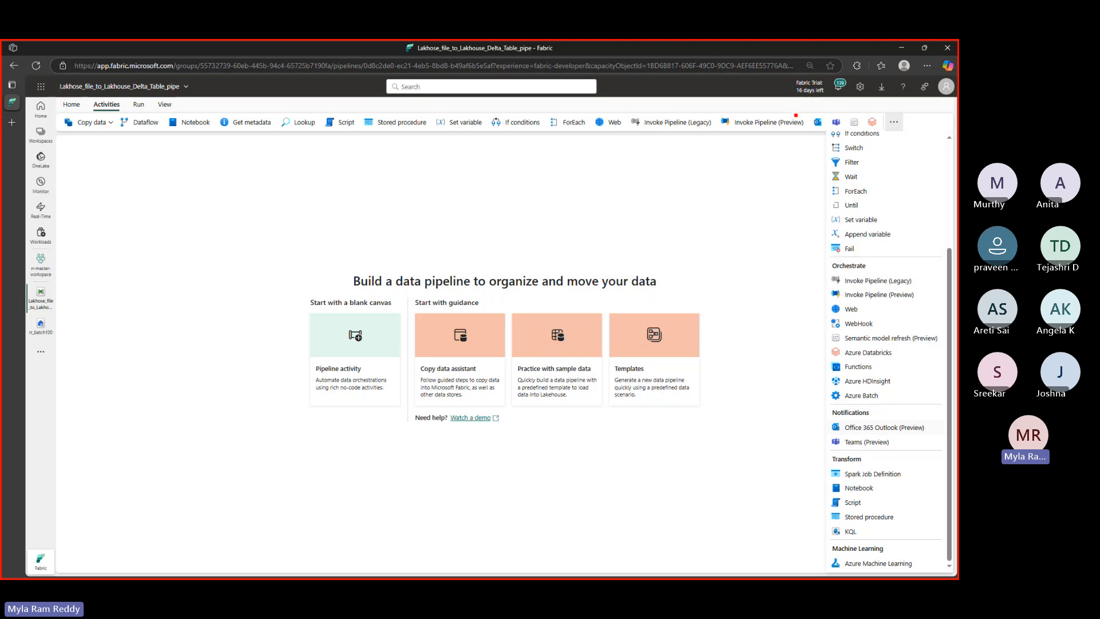
Outline the list of available activities with an annotation box and label it Activity
mouse_move(801, 104)
left_mouse_down()
mouse_move(817, 274)
mouse_move(870, 465)
mouse_move(944, 578)
left_mouse_up()
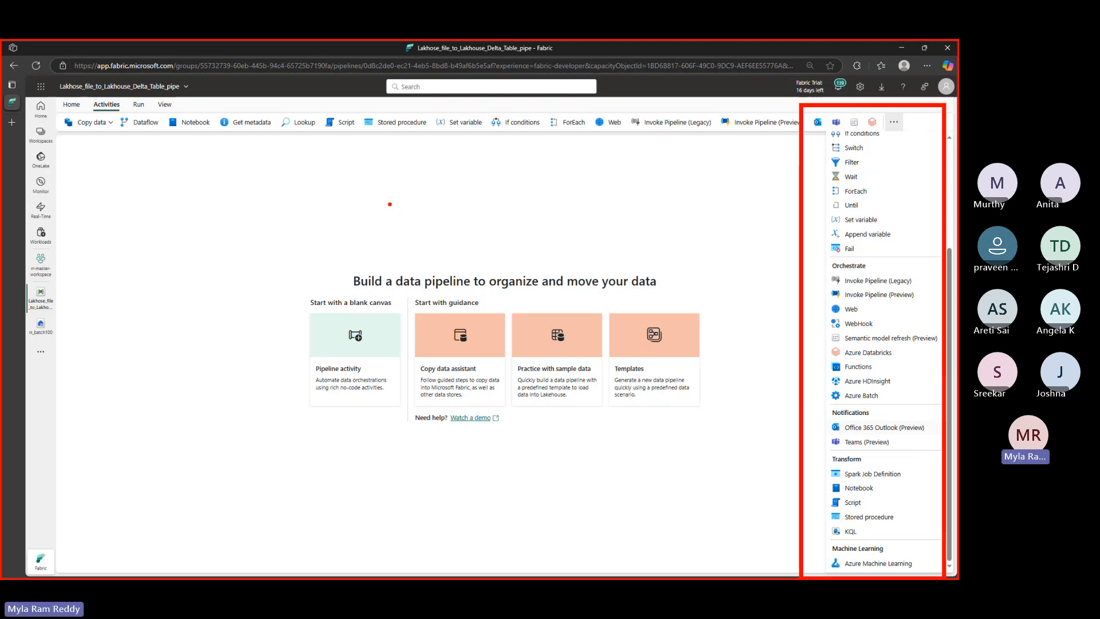
type("tActivit")
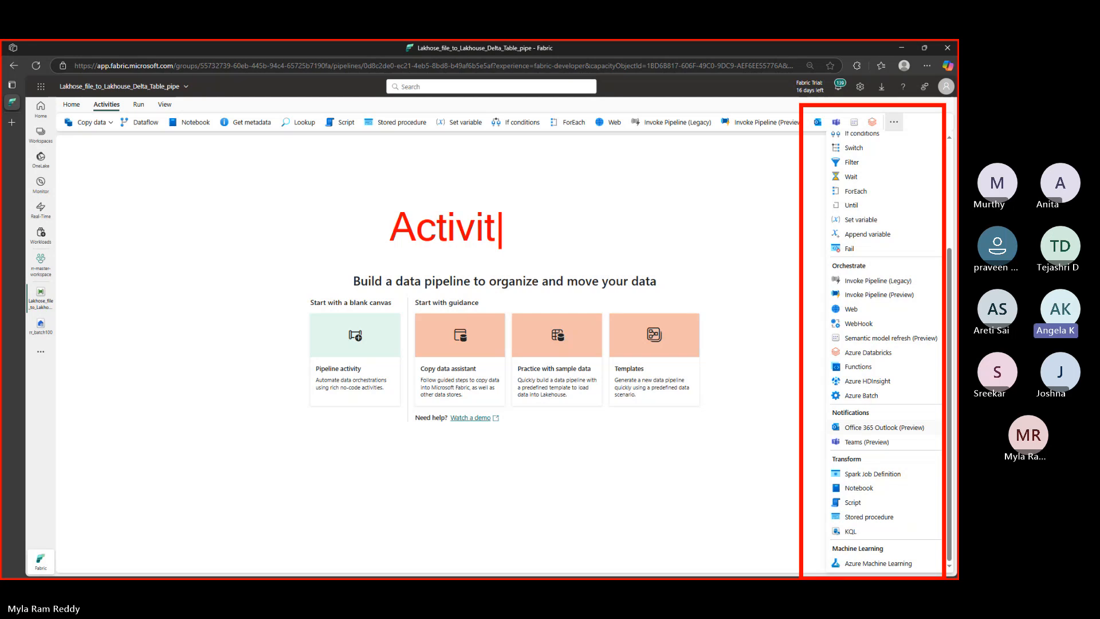
type("y")
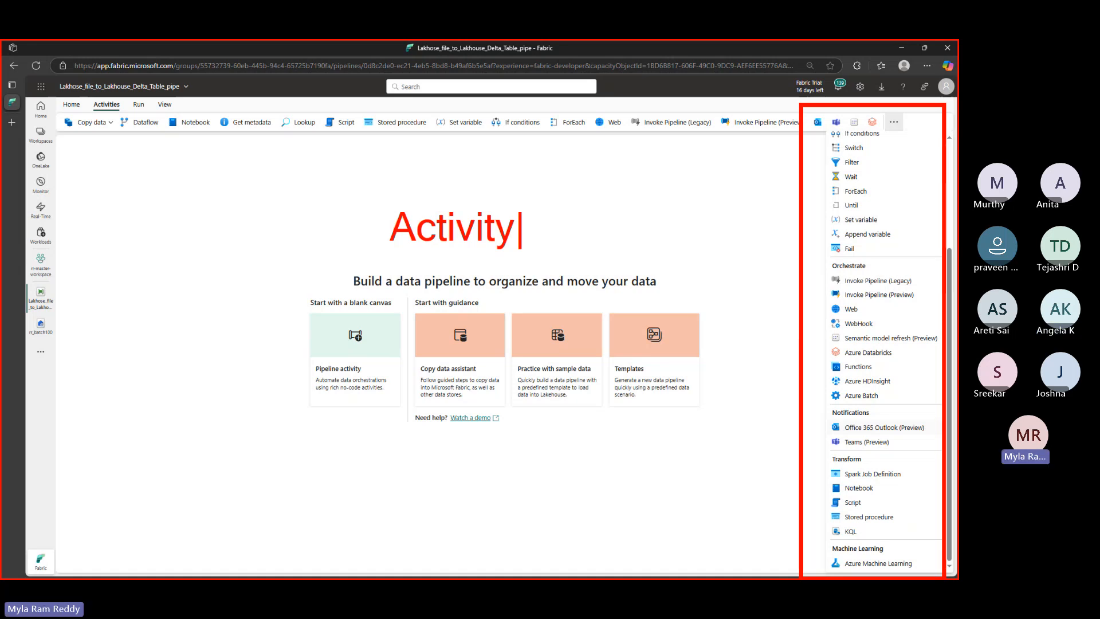
key("Return")
key("Return")
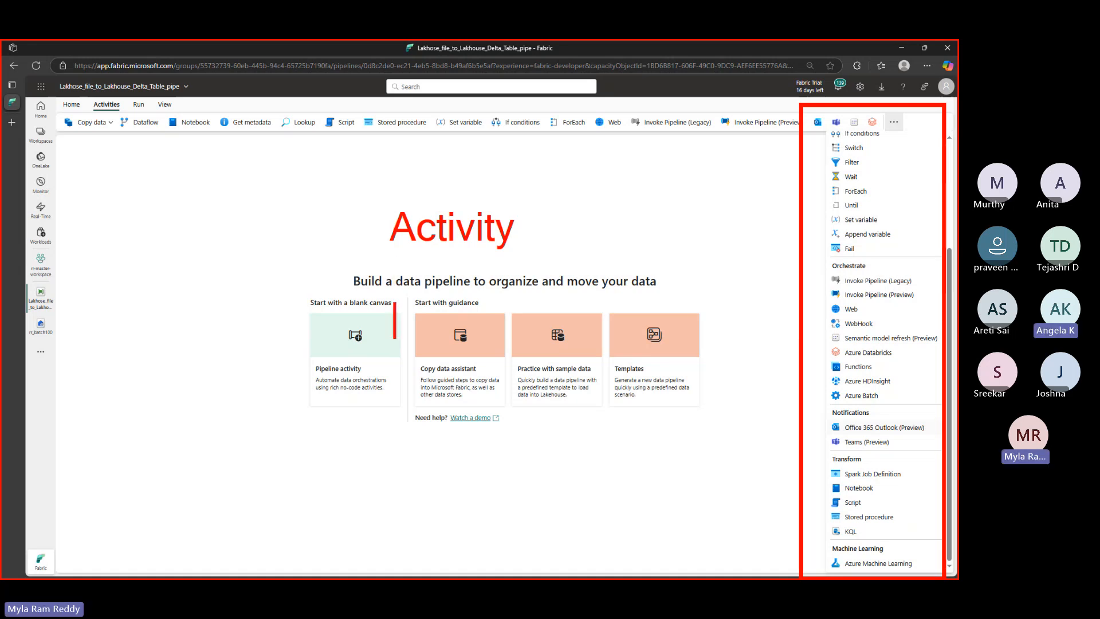
Write ADF, Synapse and Fabric below the Activity label, then clear the annotations and close the activities list
type("ADF")
key("Return")
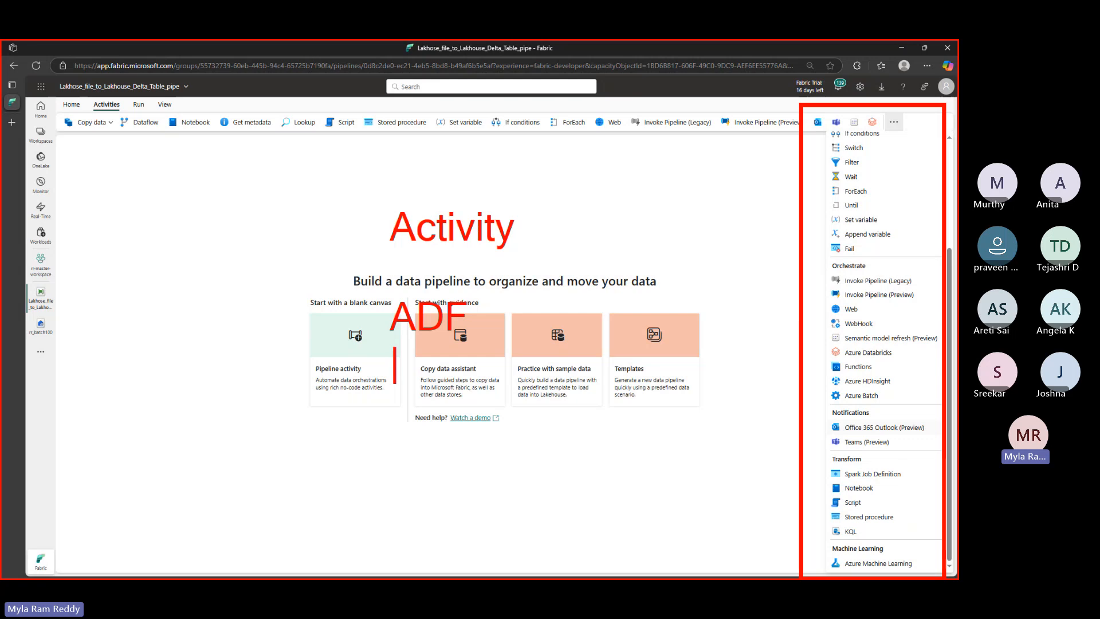
type("Synapse")
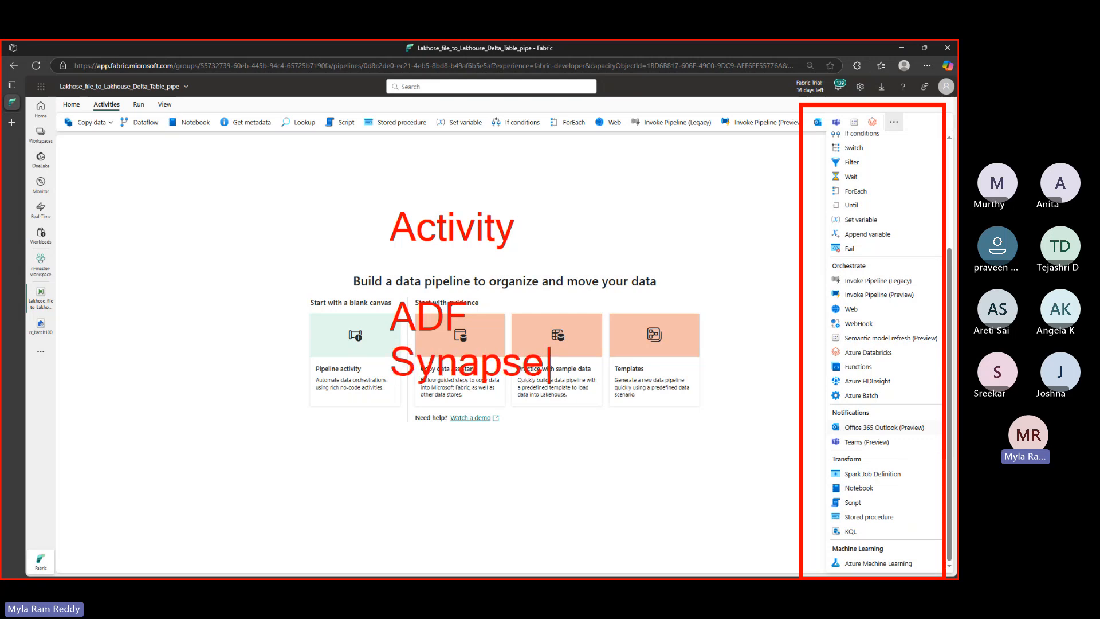
key("Return")
type("Fabric")
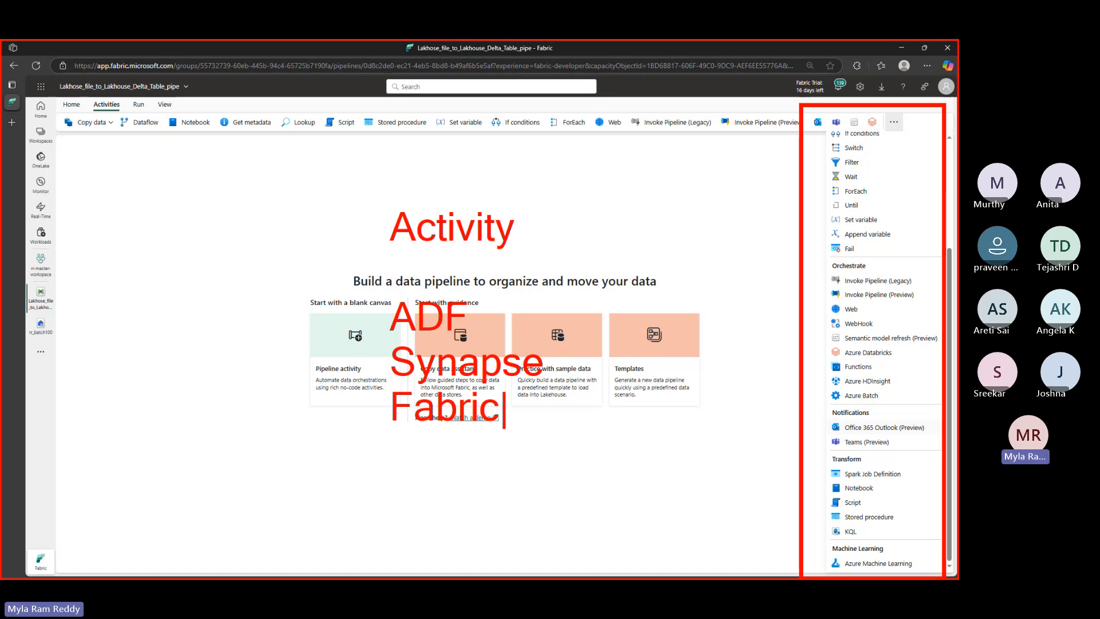
key("Escape")
key("Escape")
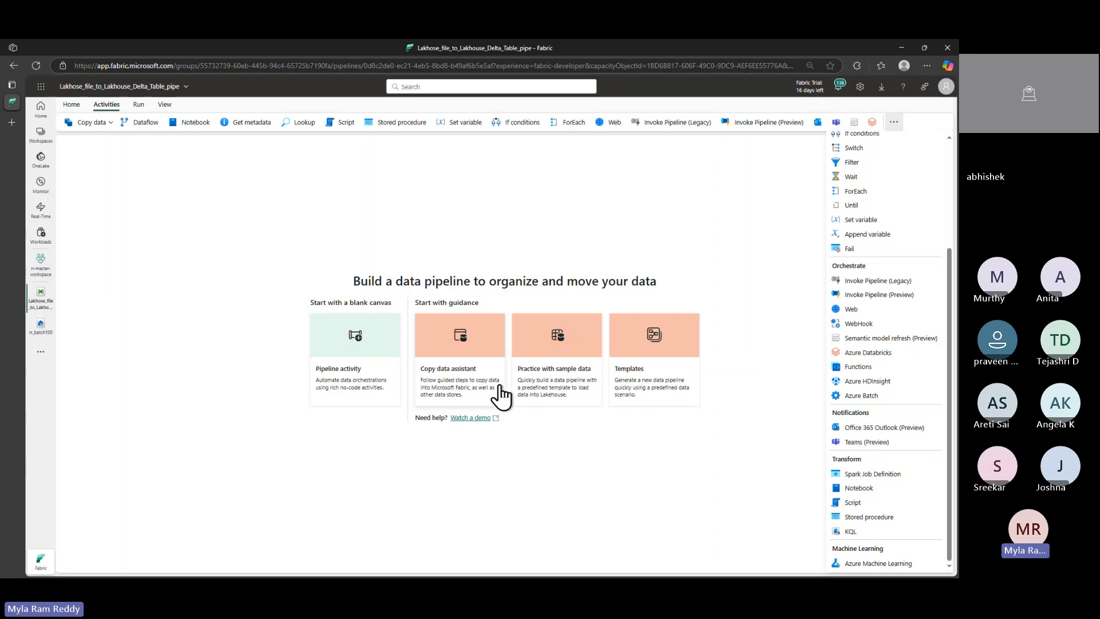
left_click(392, 183)
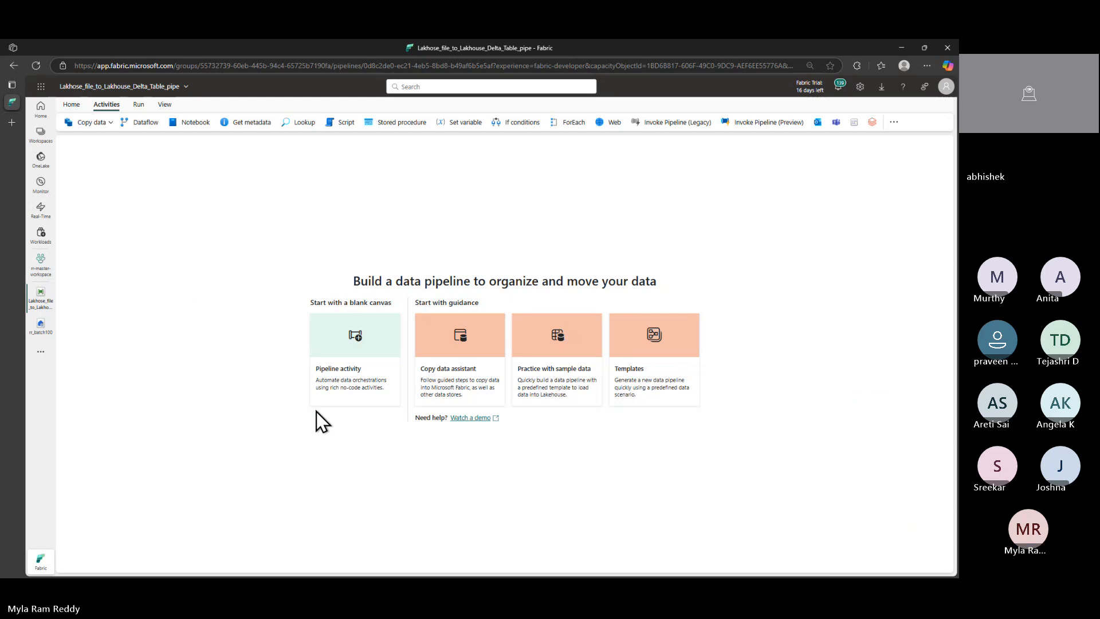
Add a Copy data activity to the pipeline canvas and move it slightly up and inward
left_click(111, 124)
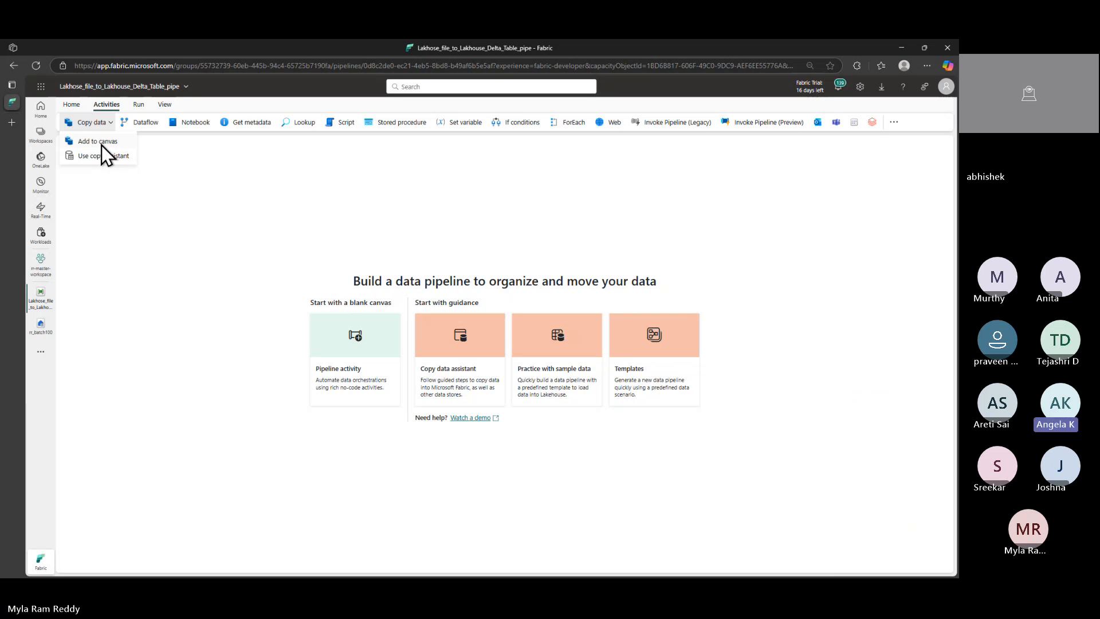
left_click(101, 144)
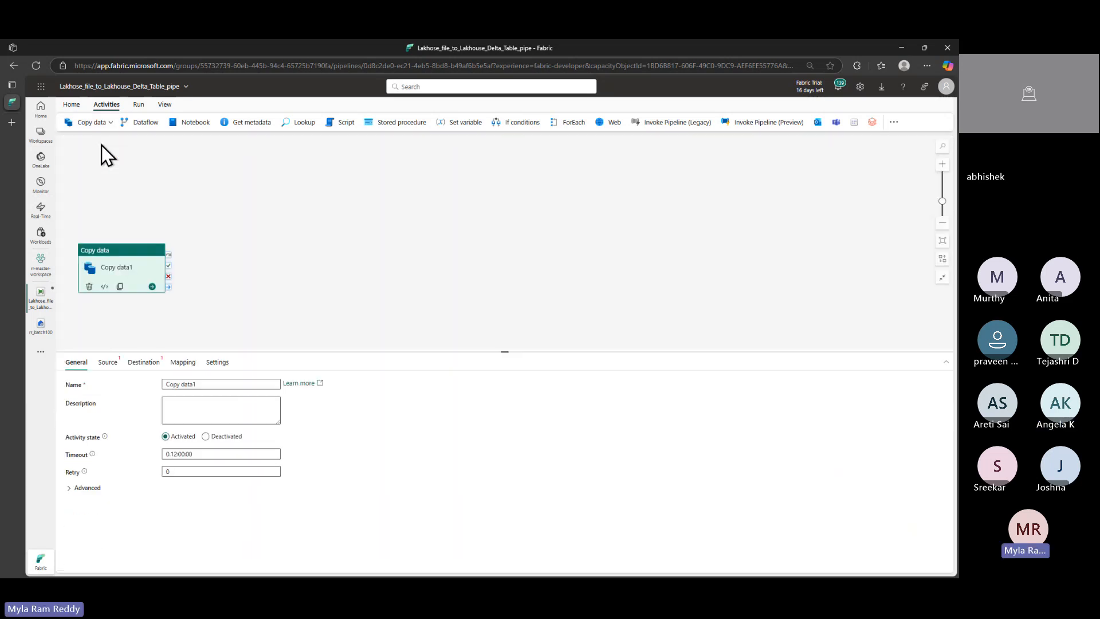
left_click_drag(125, 262, 179, 199)
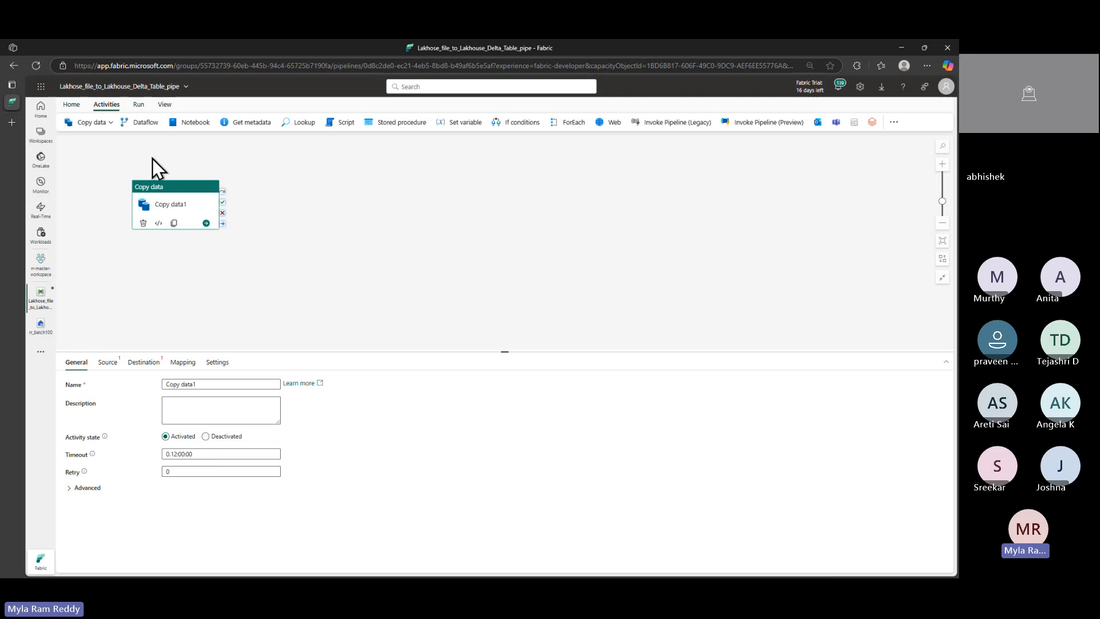
Annotate the Copy data activity and its configuration pane with boxes, a connecting arrow and the label properties
key("ctrl+2")
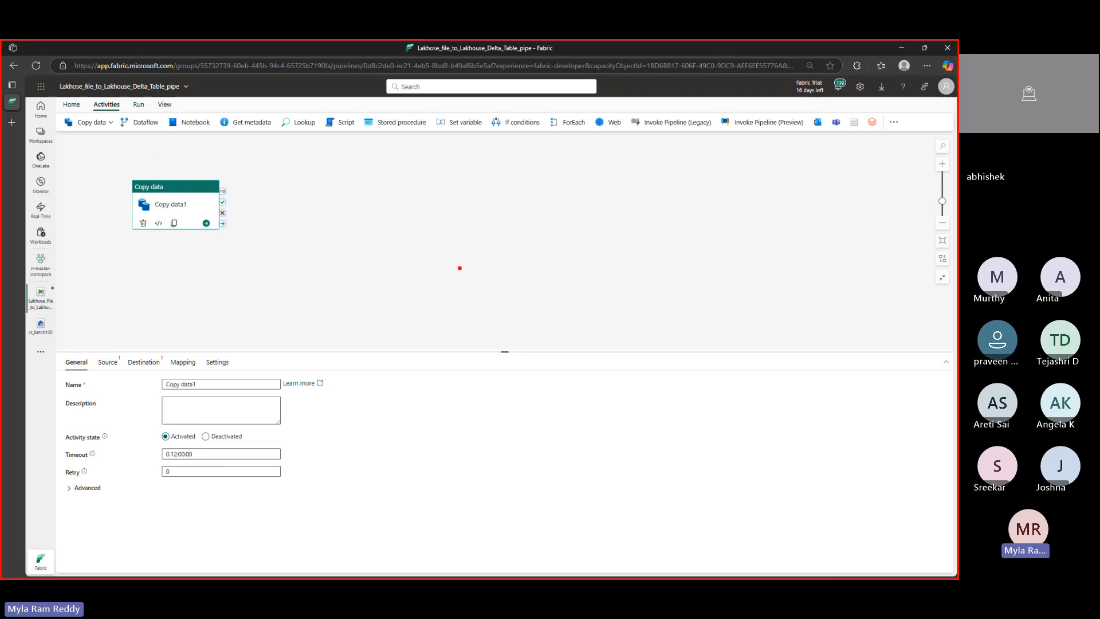
mouse_move(59, 350)
left_mouse_down()
mouse_move(67, 385)
mouse_move(363, 522)
mouse_move(411, 528)
left_mouse_up()
mouse_move(116, 165)
left_mouse_down()
mouse_move(263, 242)
mouse_move(201, 280)
mouse_move(198, 343)
left_mouse_up()
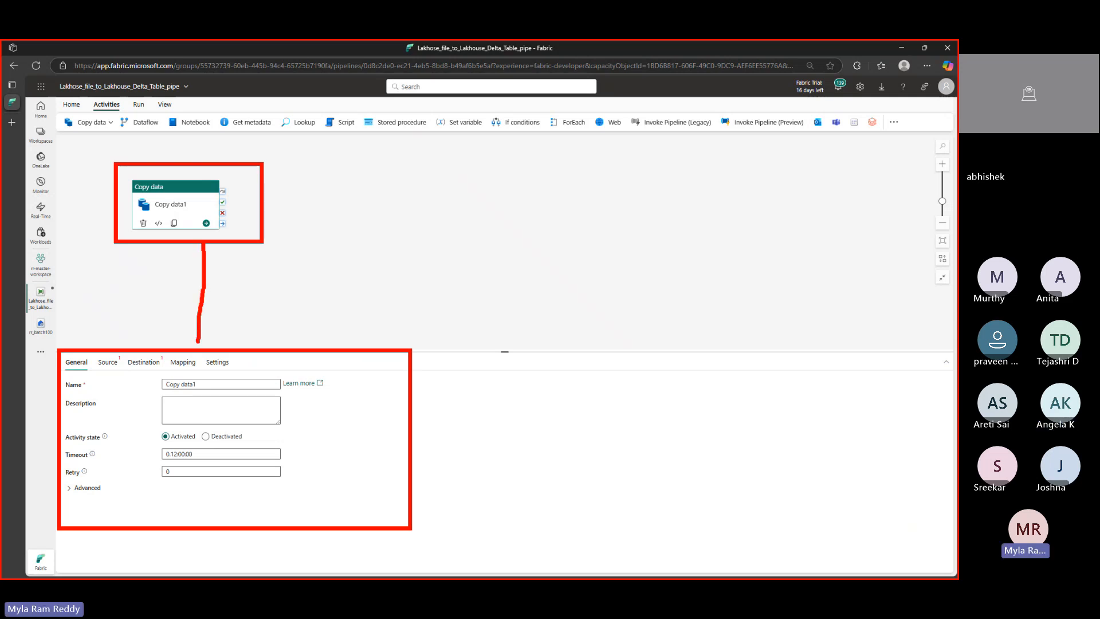
left_click_drag(188, 286, 222, 289)
type("tprop")
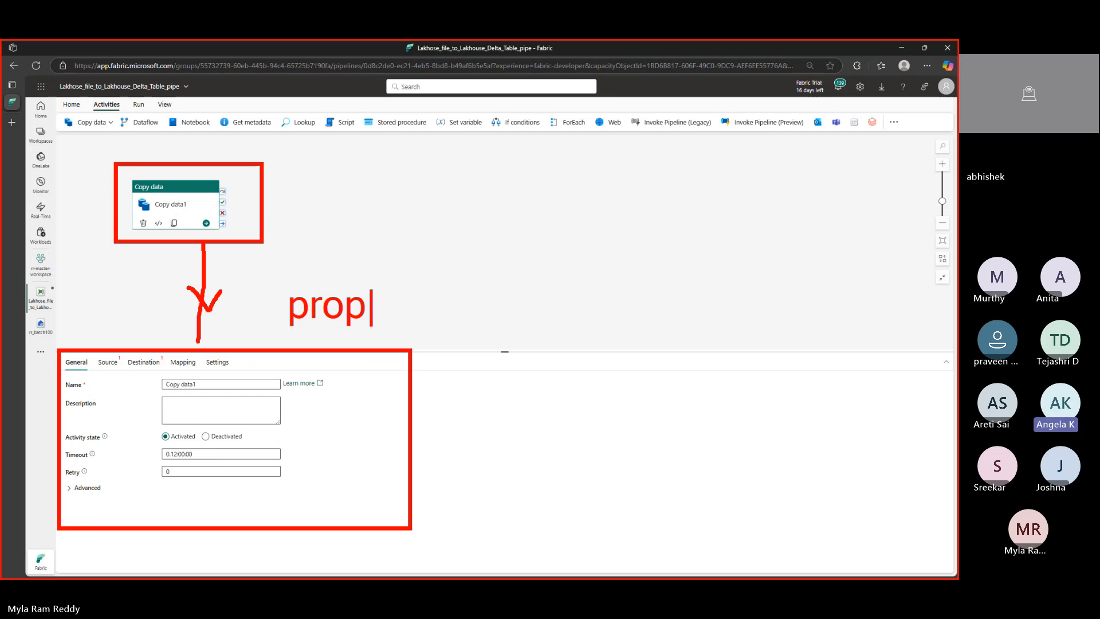
type("erties")
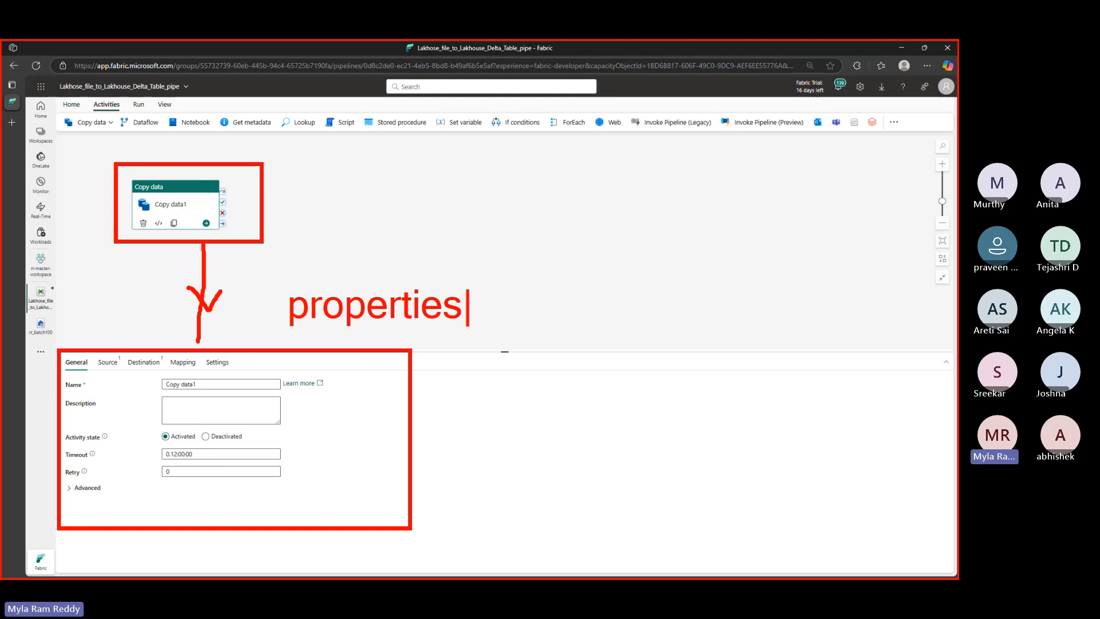
Mark each of the five Copy data property sections from General to Settings, clear the annotations and deselect the activity
mouse_move(78, 375)
left_mouse_down()
mouse_move(82, 393)
mouse_move(213, 382)
left_mouse_up()
left_click(213, 388)
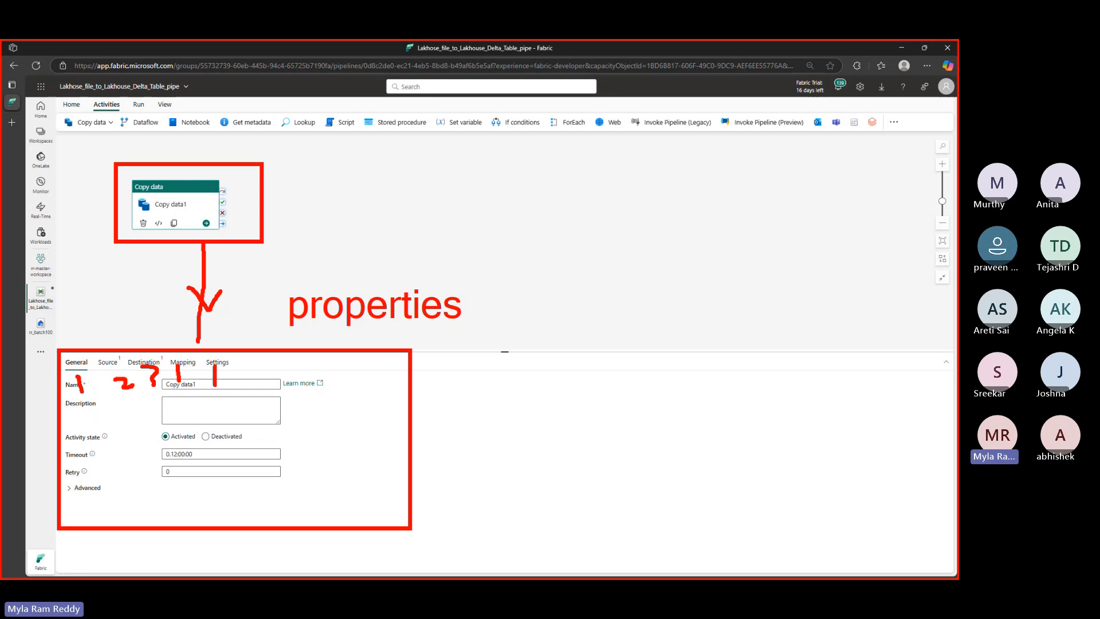
left_click_drag(139, 129, 216, 131)
left_click_drag(243, 134, 268, 135)
left_click_drag(299, 132, 356, 128)
left_click(349, 149)
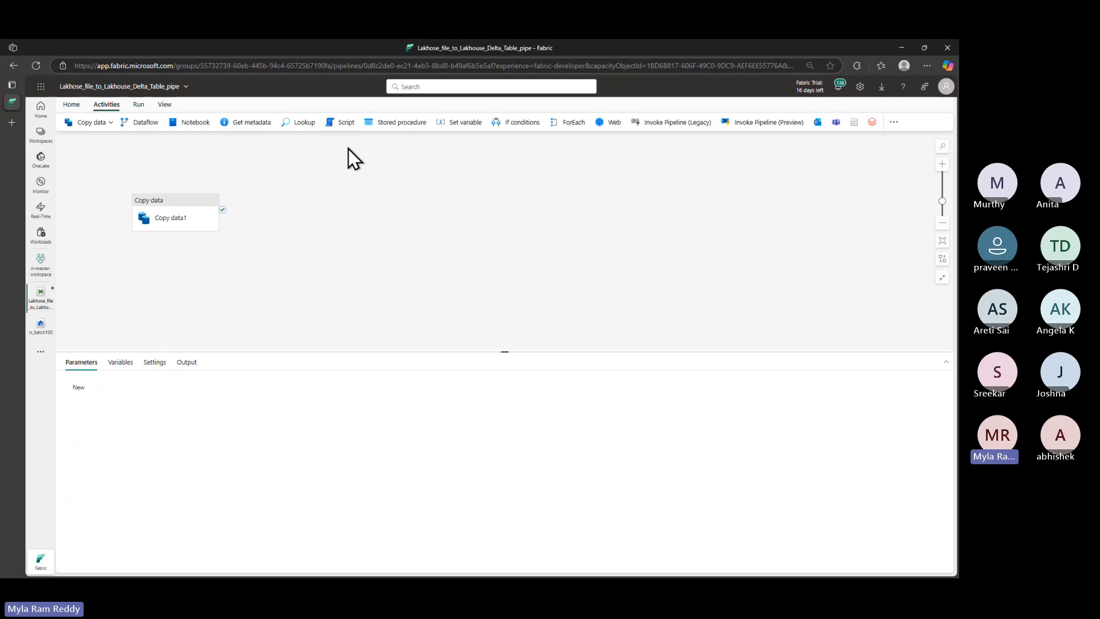
Add Get metadata, Script, Stored procedure, Set variable, Web, Notebook and Teams activities to the pipeline canvas
left_click(255, 124)
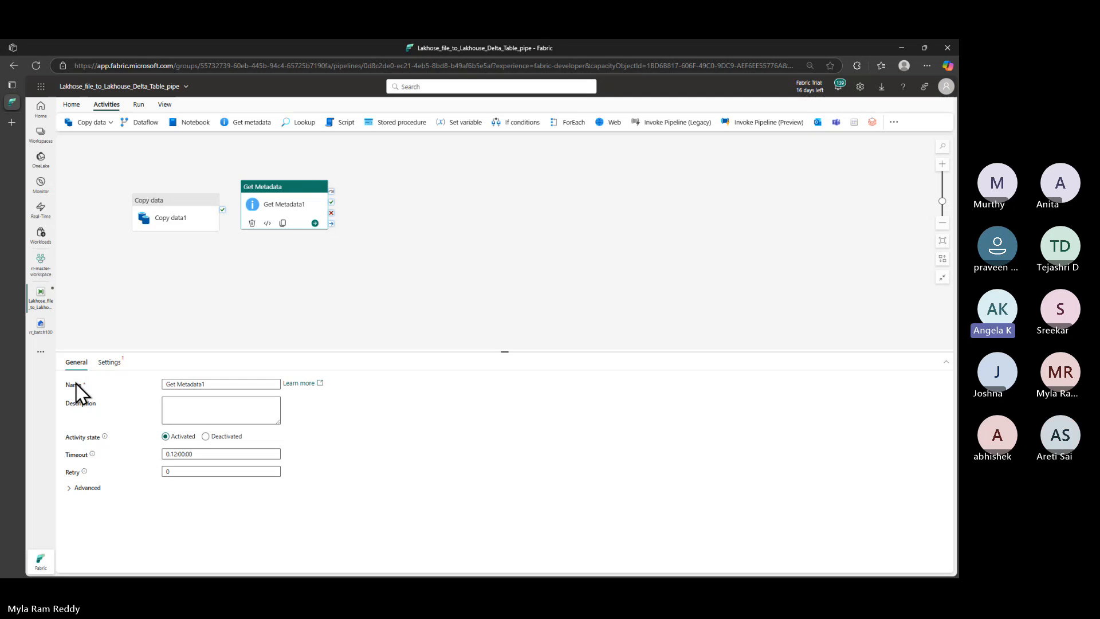
left_click(352, 122)
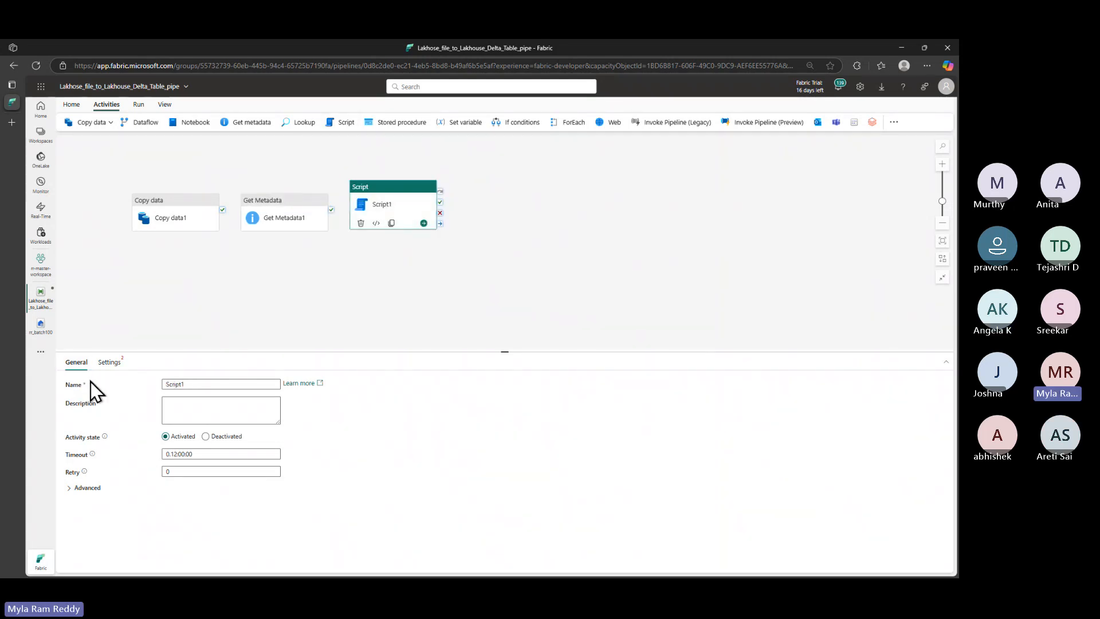
left_click(413, 127)
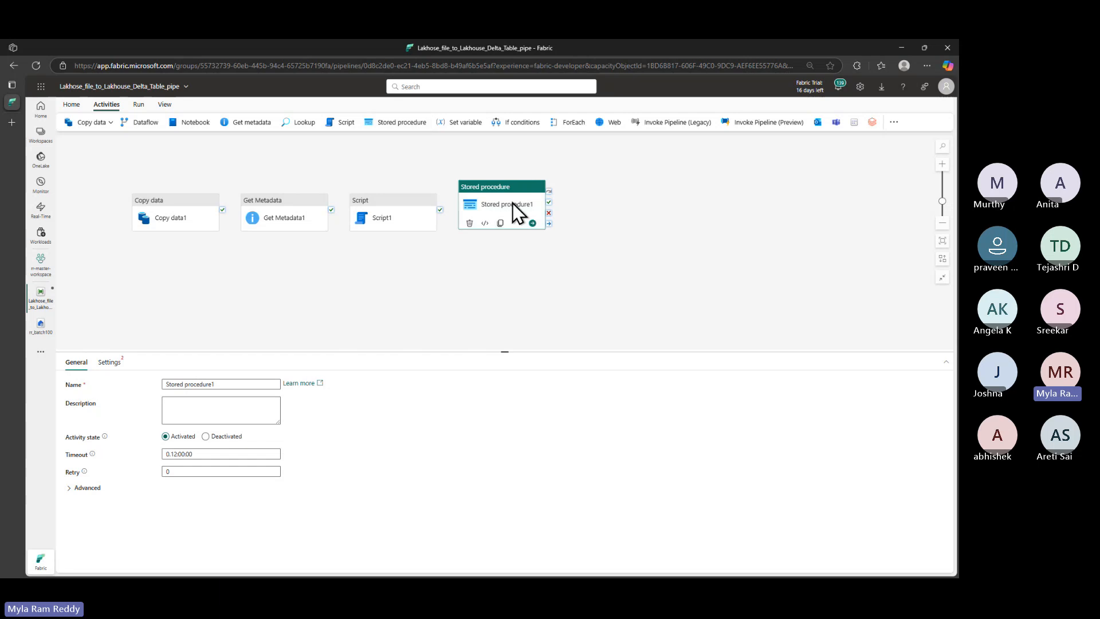
left_click(469, 126)
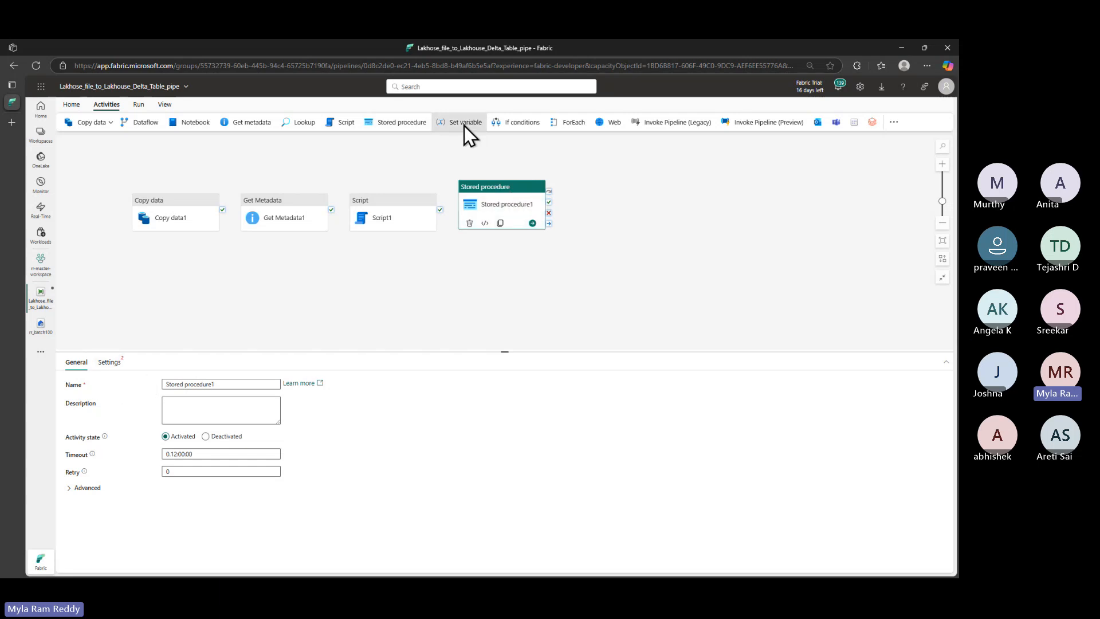
left_click(609, 124)
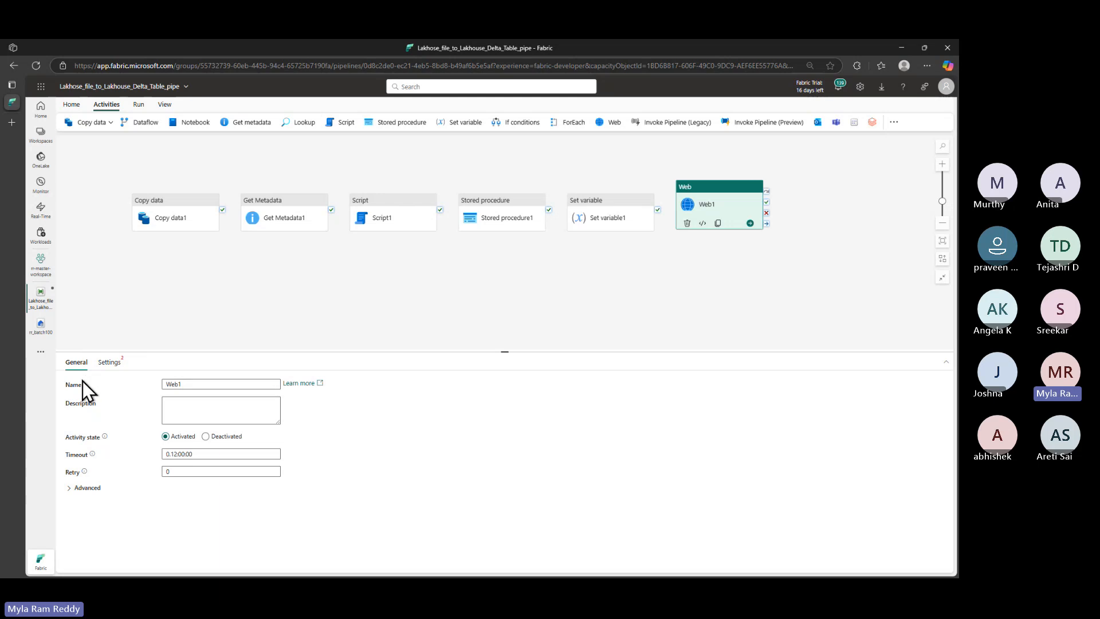
left_click(187, 124)
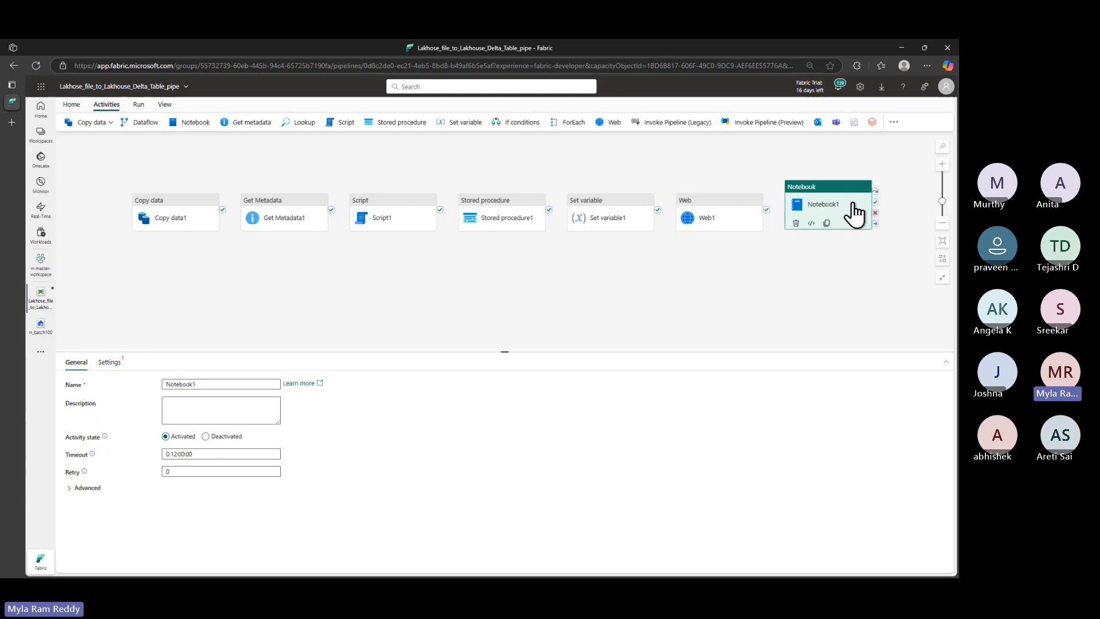
left_click(837, 122)
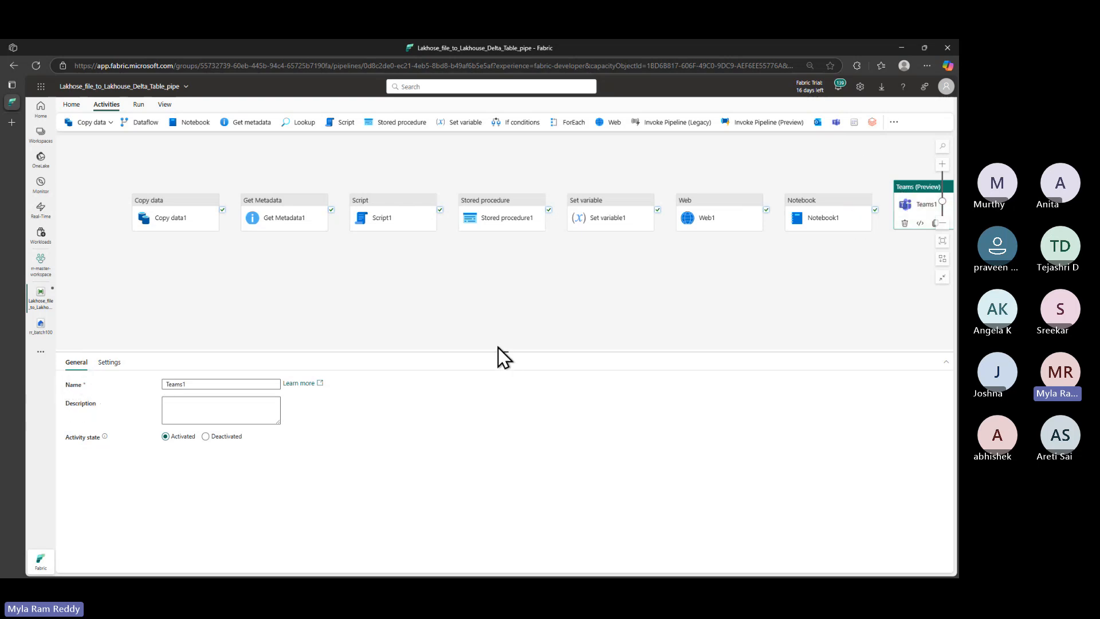
Delete all activities from the canvas except Copy data: Get Metadata, Script, Stored procedure, Set variable, Web, Notebook and Teams
left_click_drag(229, 173, 185, 193)
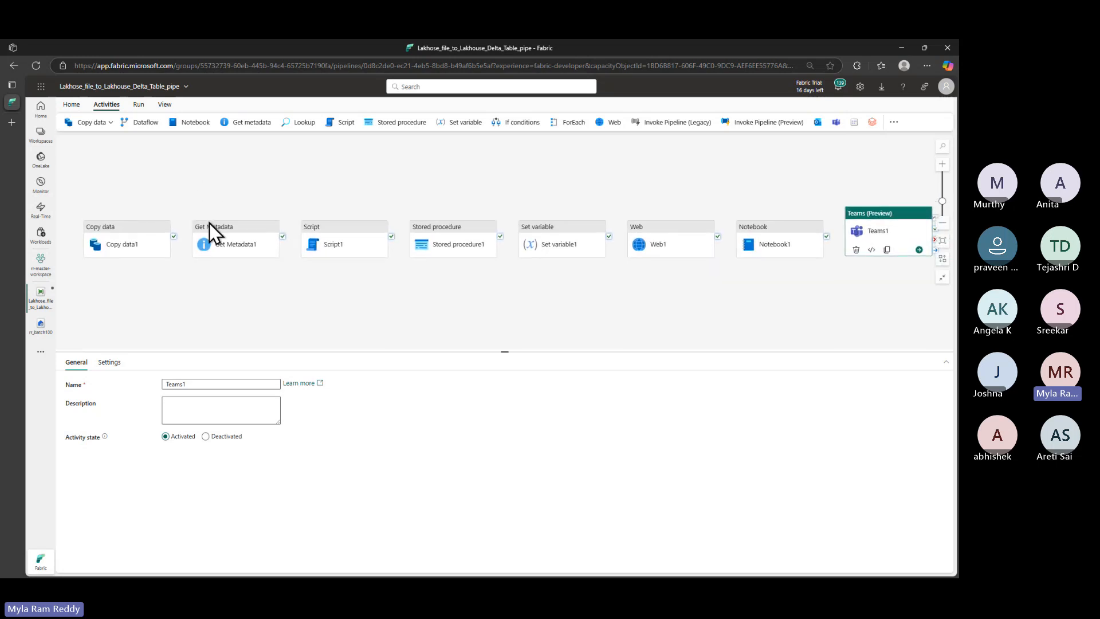
left_click(188, 190)
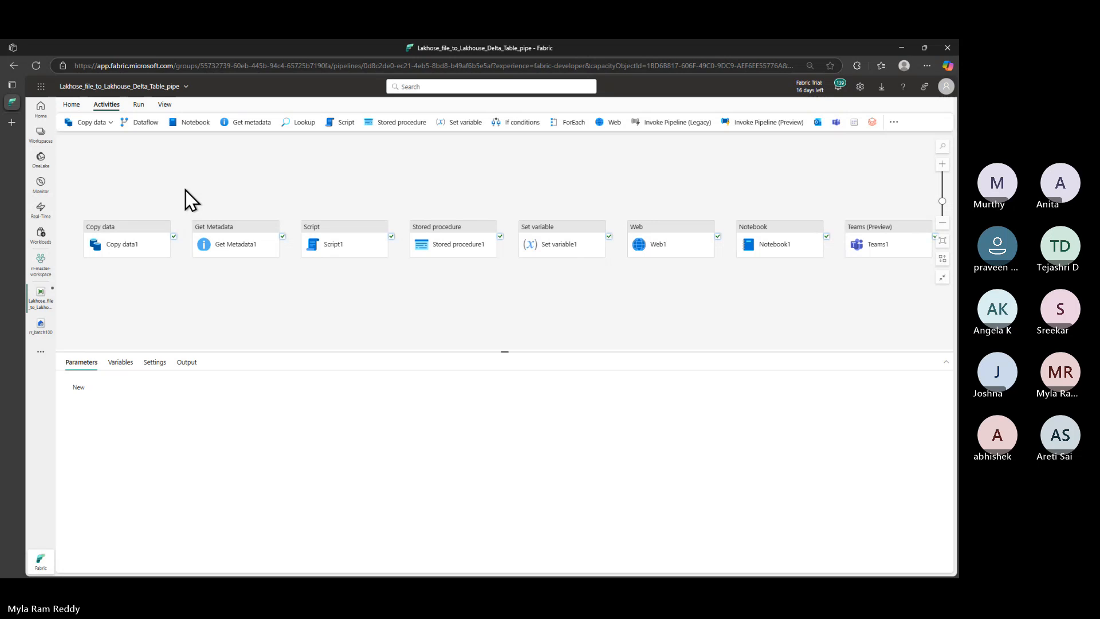
left_click_drag(185, 190, 177, 189)
left_click(193, 229)
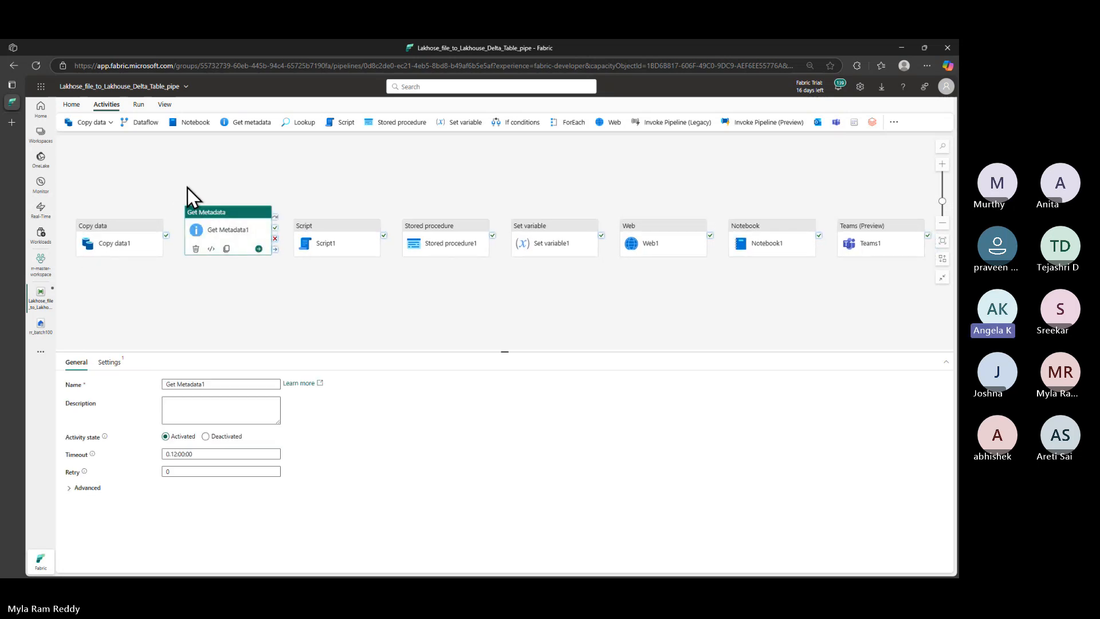
mouse_move(187, 188)
left_mouse_down()
mouse_move(189, 207)
mouse_move(187, 197)
mouse_move(177, 205)
mouse_move(206, 189)
mouse_move(171, 192)
left_mouse_up()
left_click(318, 259, "ctrl")
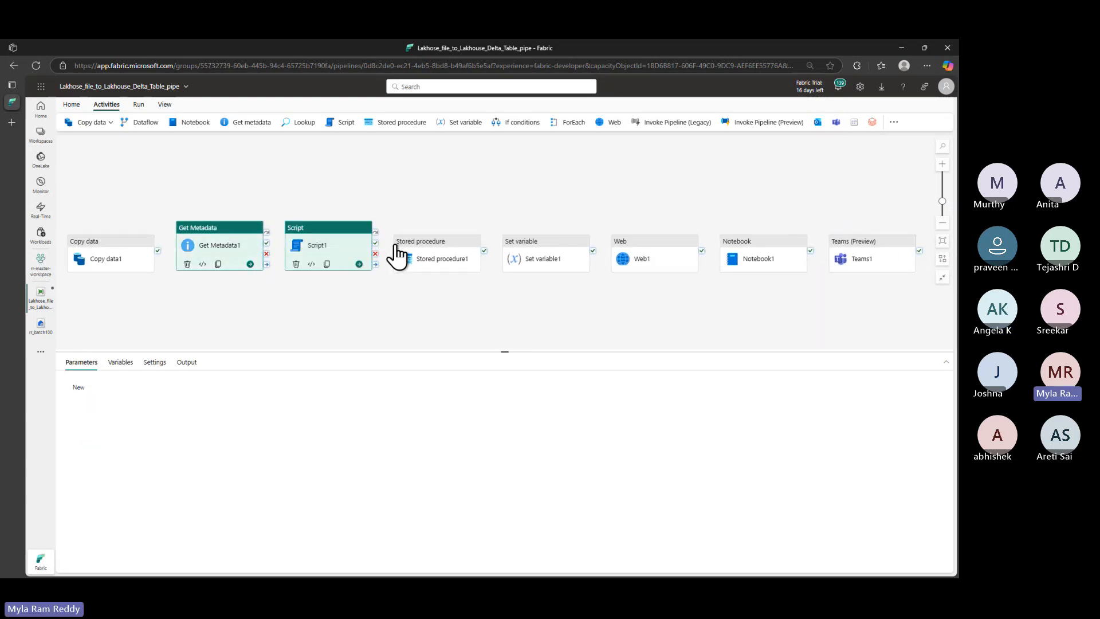
left_click(458, 249, "ctrl")
left_click(559, 252, "ctrl")
left_click(628, 247, "ctrl")
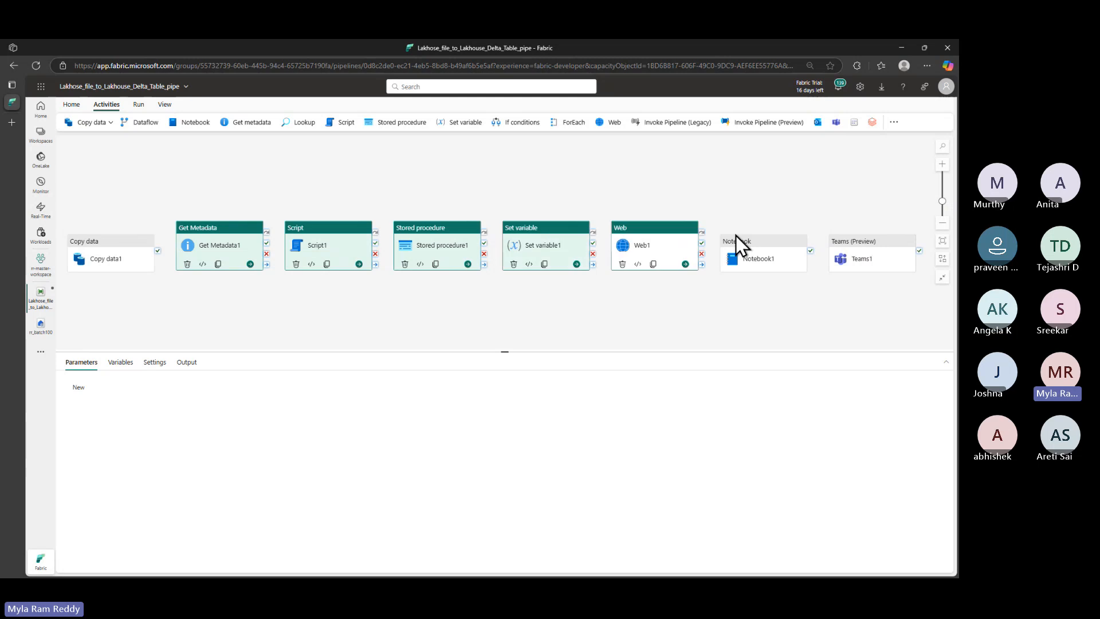
left_click(854, 249, "ctrl")
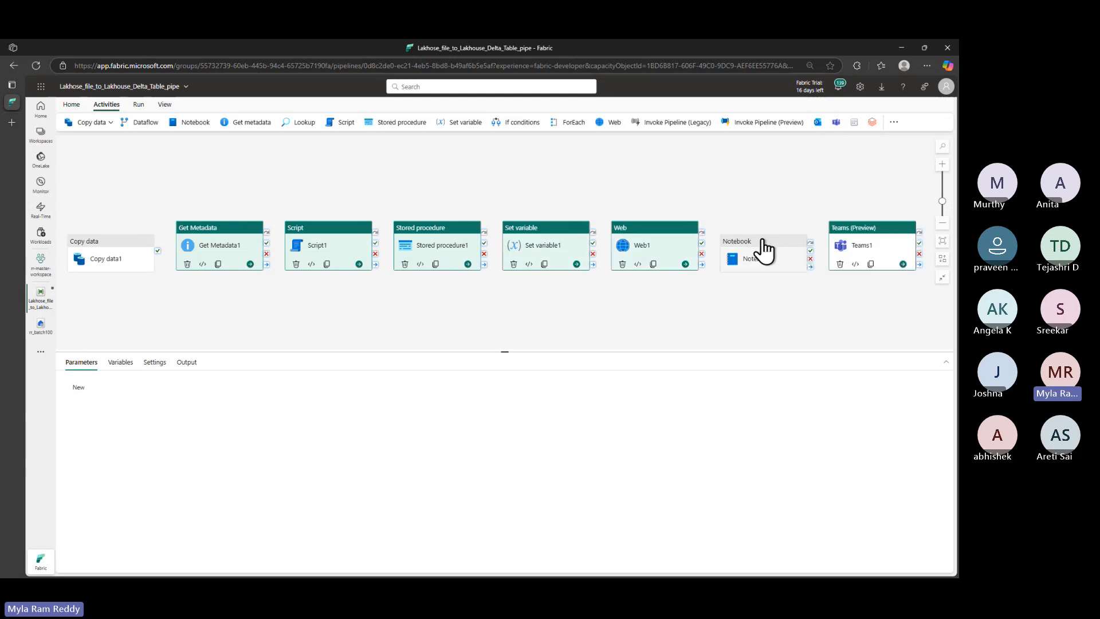
left_click(762, 248, "ctrl")
key("Delete")
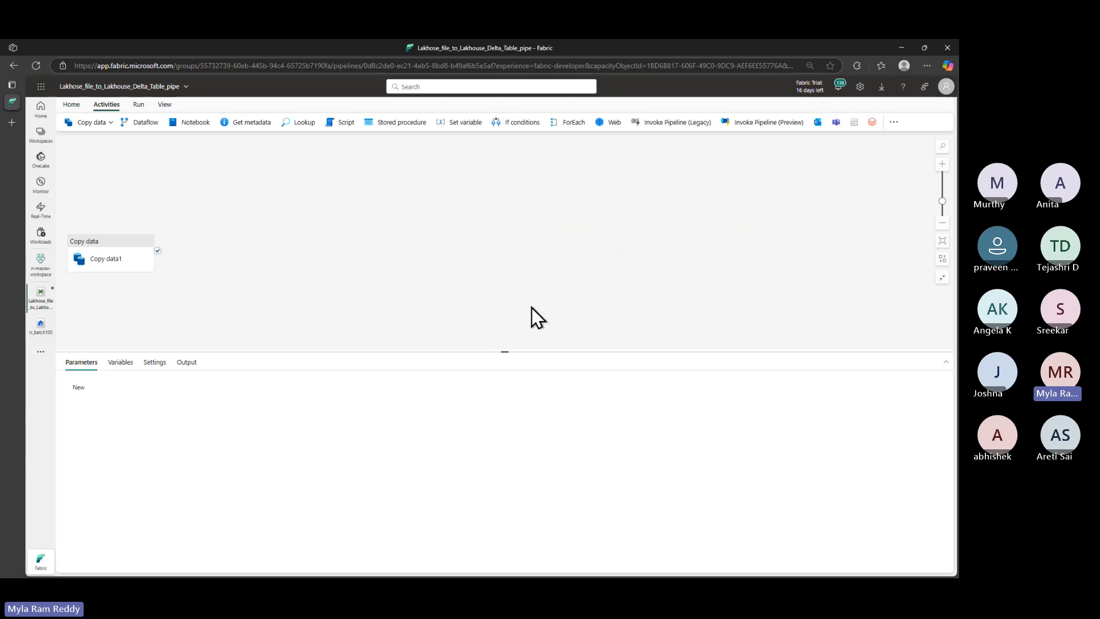
Move the Copy data activity further into the canvas, deselect it and turn on screen annotation
left_click_drag(117, 243, 227, 221)
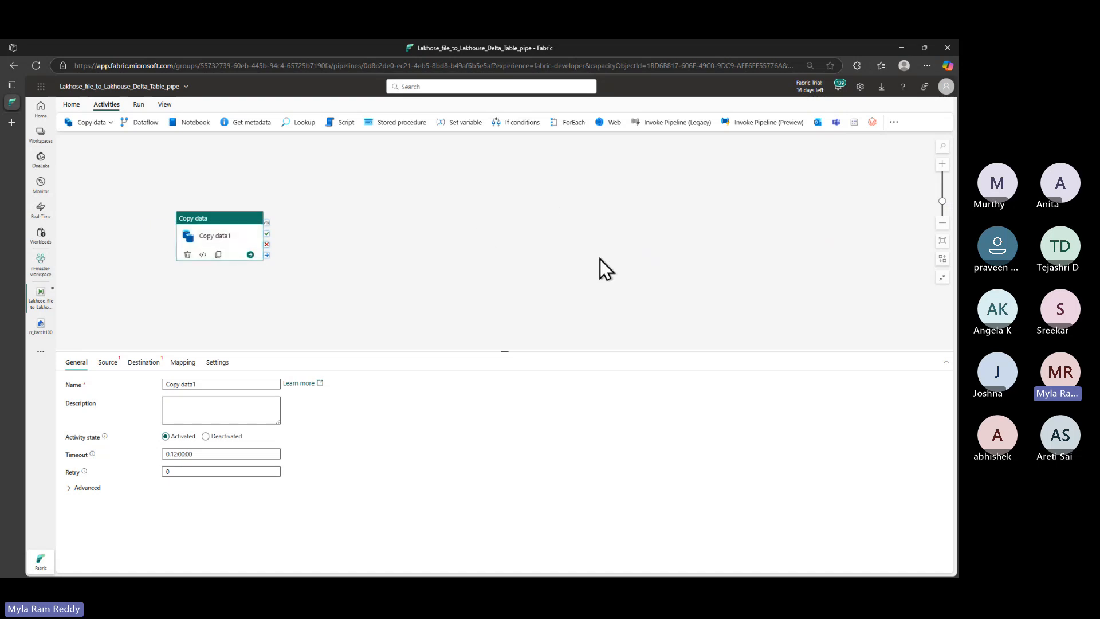
mouse_move(404, 187)
left_mouse_down()
mouse_move(405, 240)
mouse_move(777, 308)
mouse_move(377, 174)
left_mouse_up()
key("Escape")
left_click(400, 200)
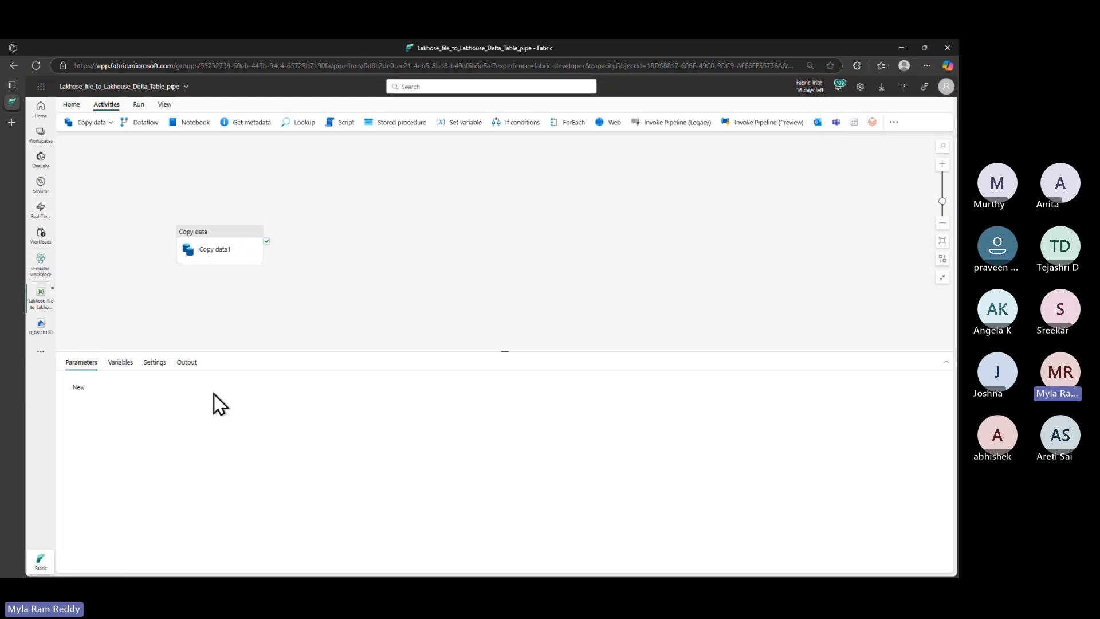
key("ctrl+2")
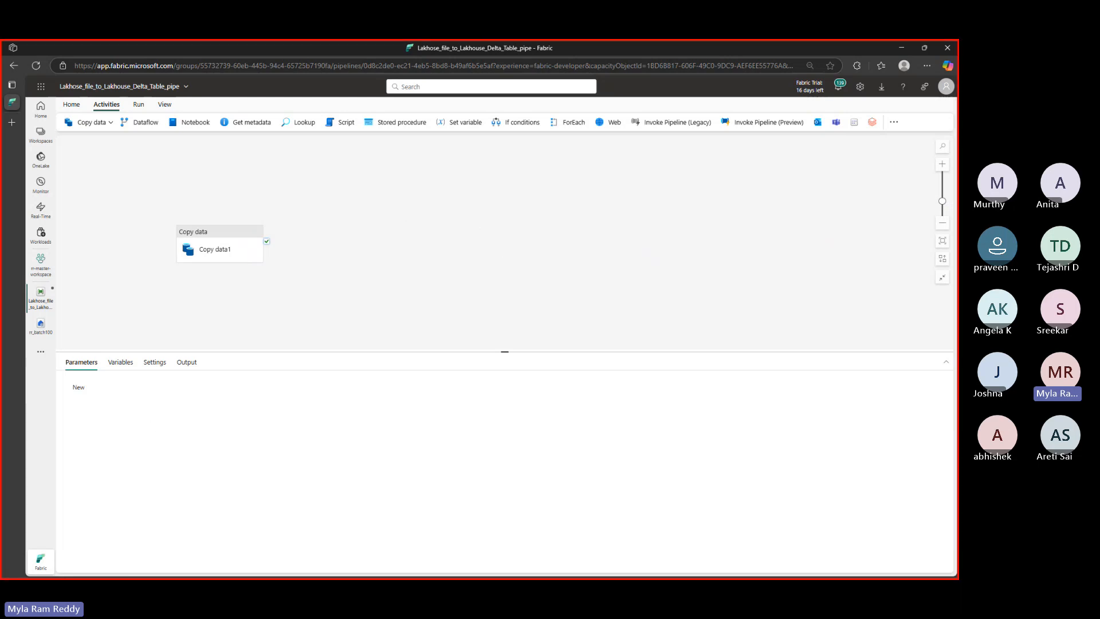
Draw a box and strokes on the empty canvas, then underline the pipeline name's ending and the Parameters to Output section names
left_click_drag(404, 216, 404, 287)
mouse_move(408, 218)
left_mouse_down()
mouse_move(519, 247)
mouse_move(487, 297)
mouse_move(241, 342)
left_mouse_up()
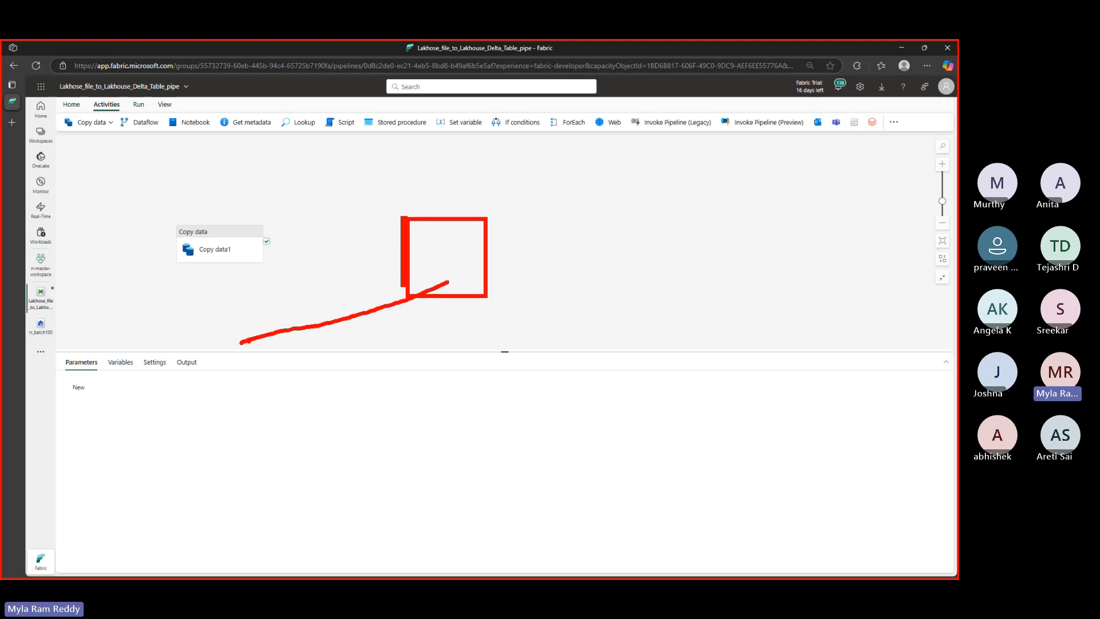
left_click_drag(168, 92, 179, 93)
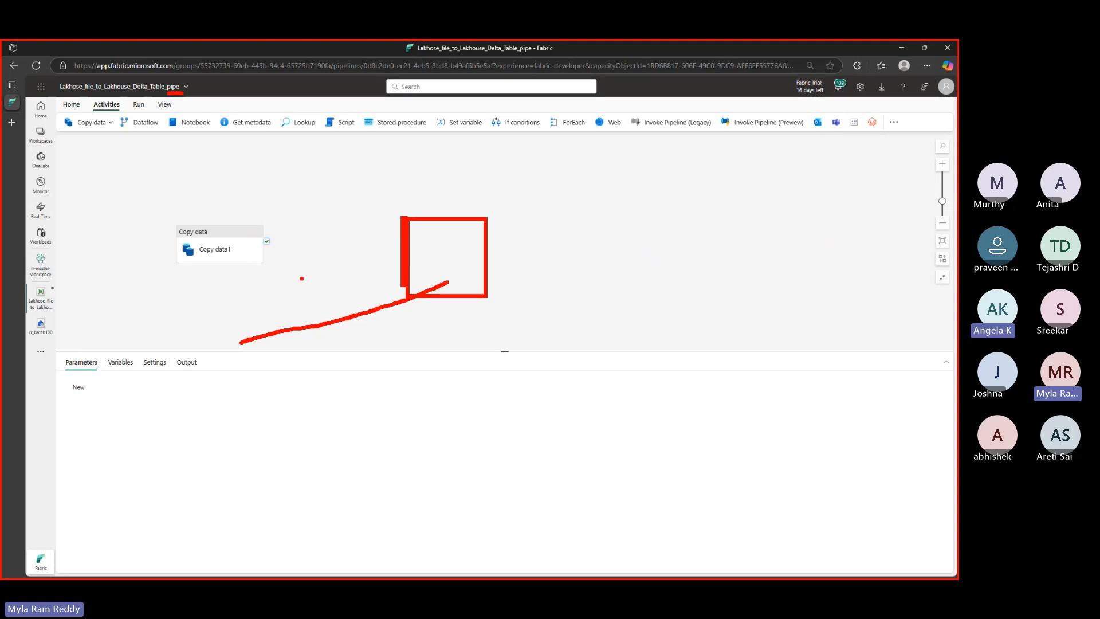
left_click_drag(73, 372, 200, 375)
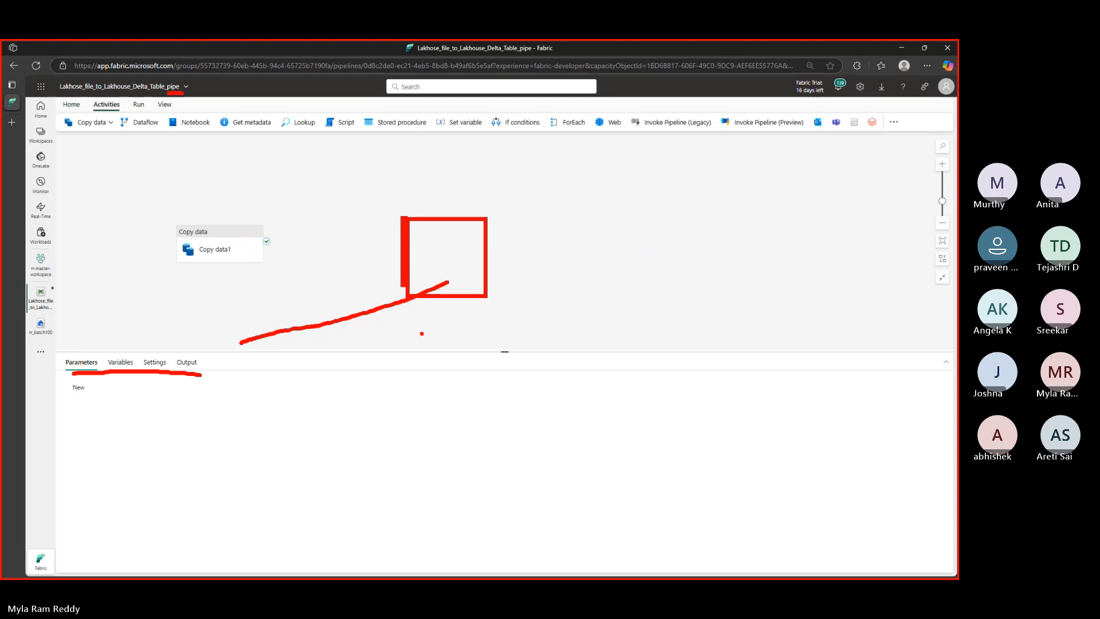
Add the on-screen text label "pipeline level properties" beside the pipeline's property sections, then clear all annotations and leave annotation mode
type("tpip")
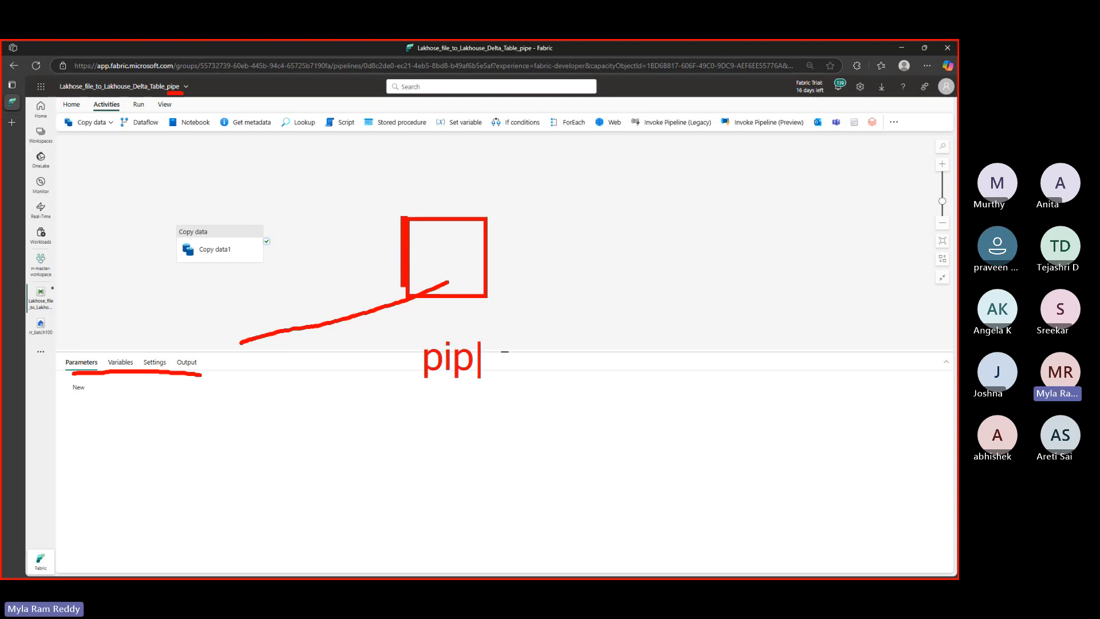
type("eline le")
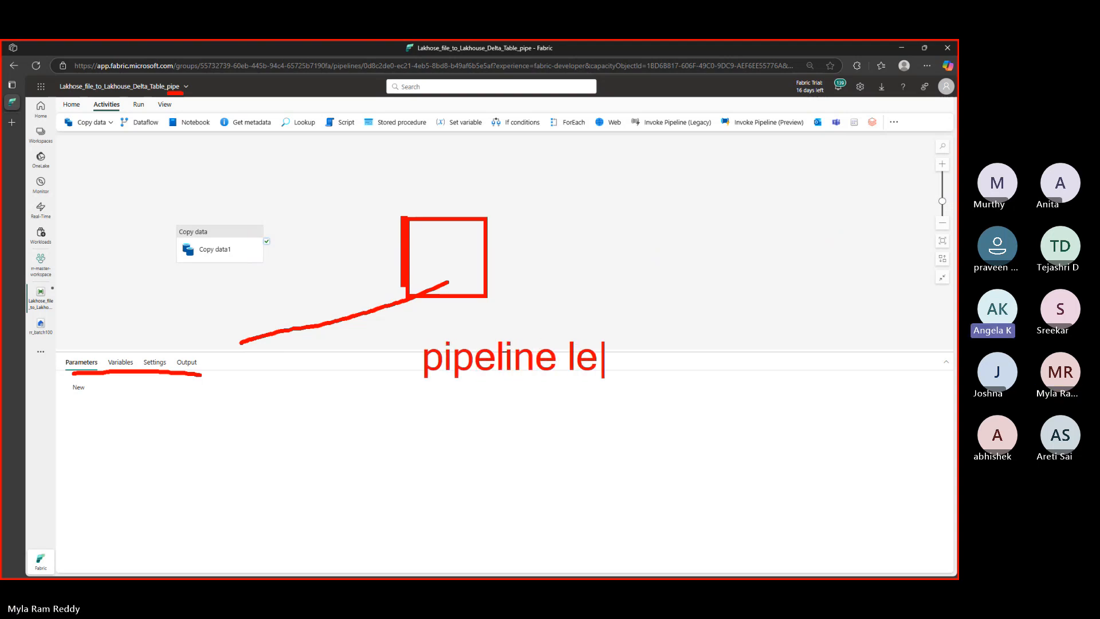
type("vel pro")
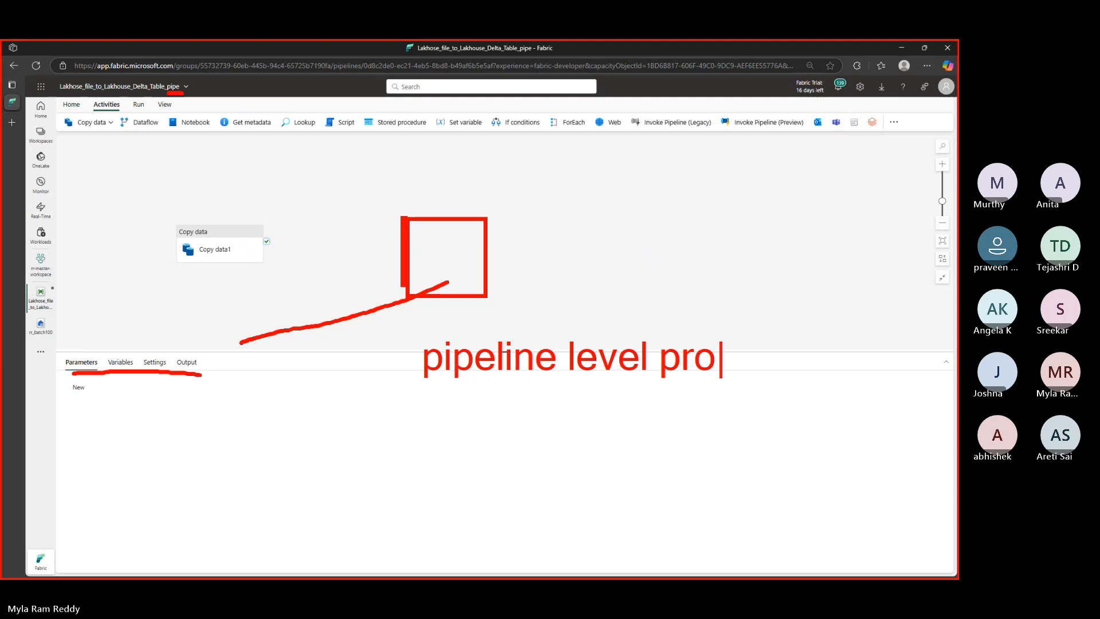
type("perties")
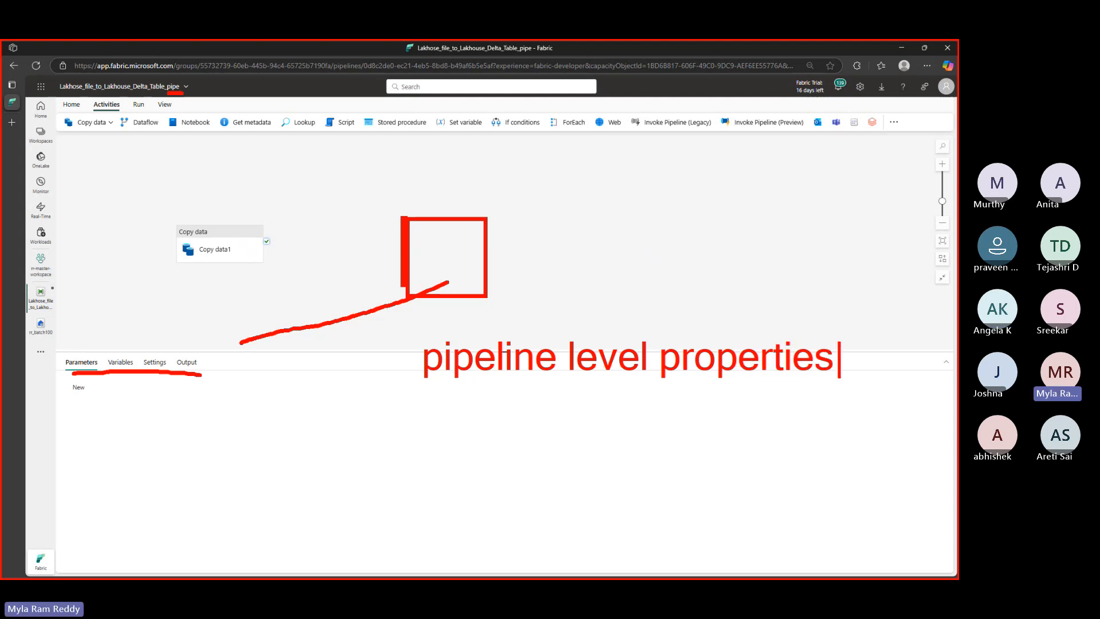
key("Escape")
key("Escape")
Select the Copy data1 activity and validate the pipeline
left_click(219, 237)
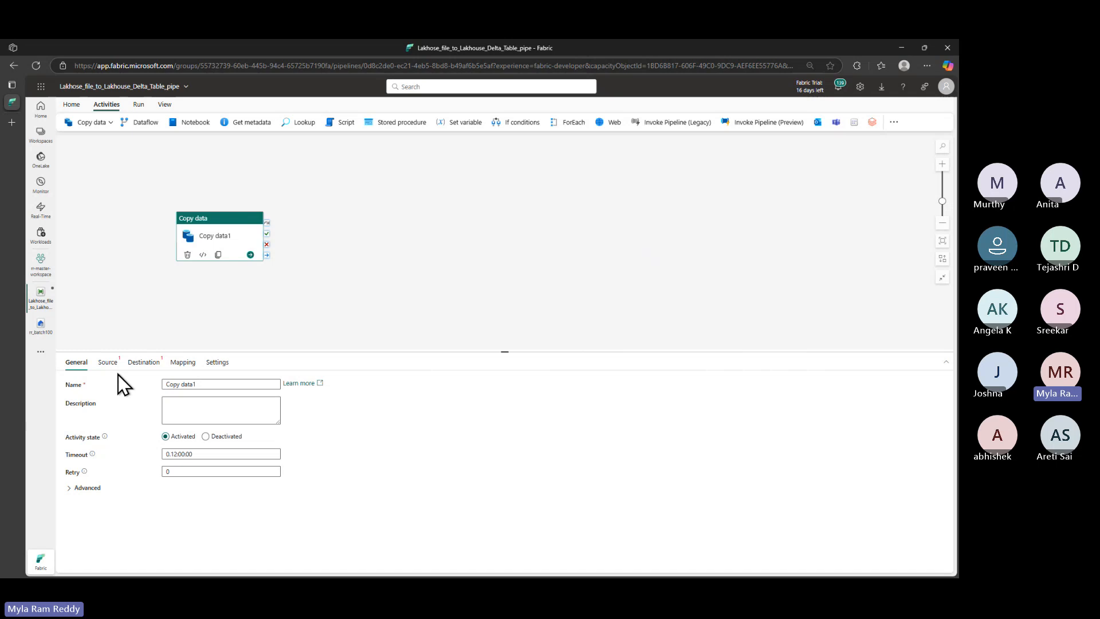
left_click(69, 104)
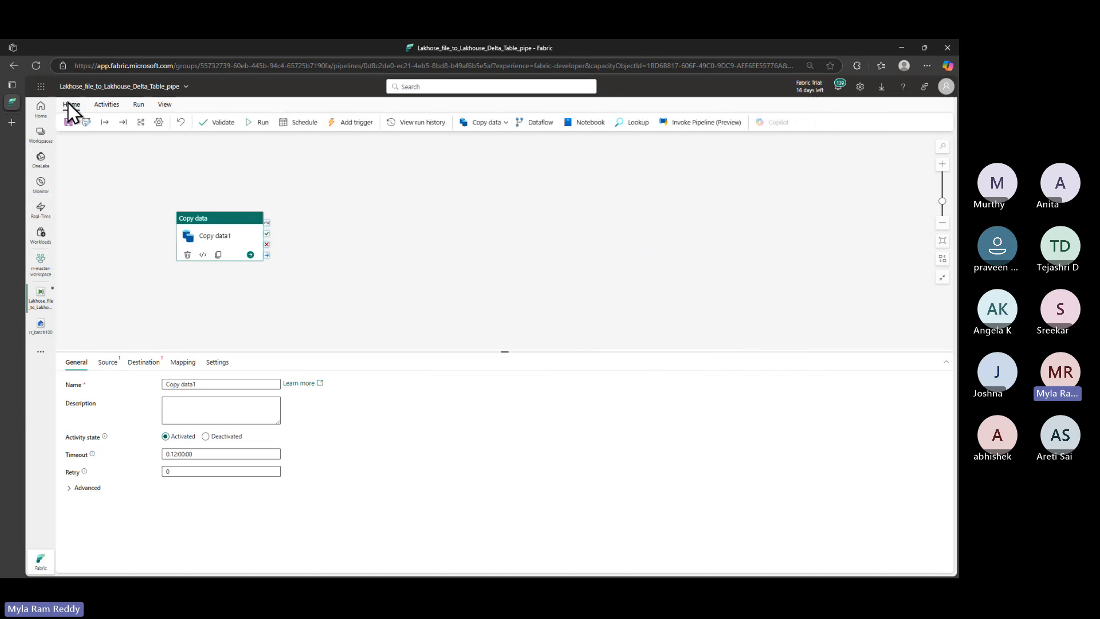
left_click(224, 123)
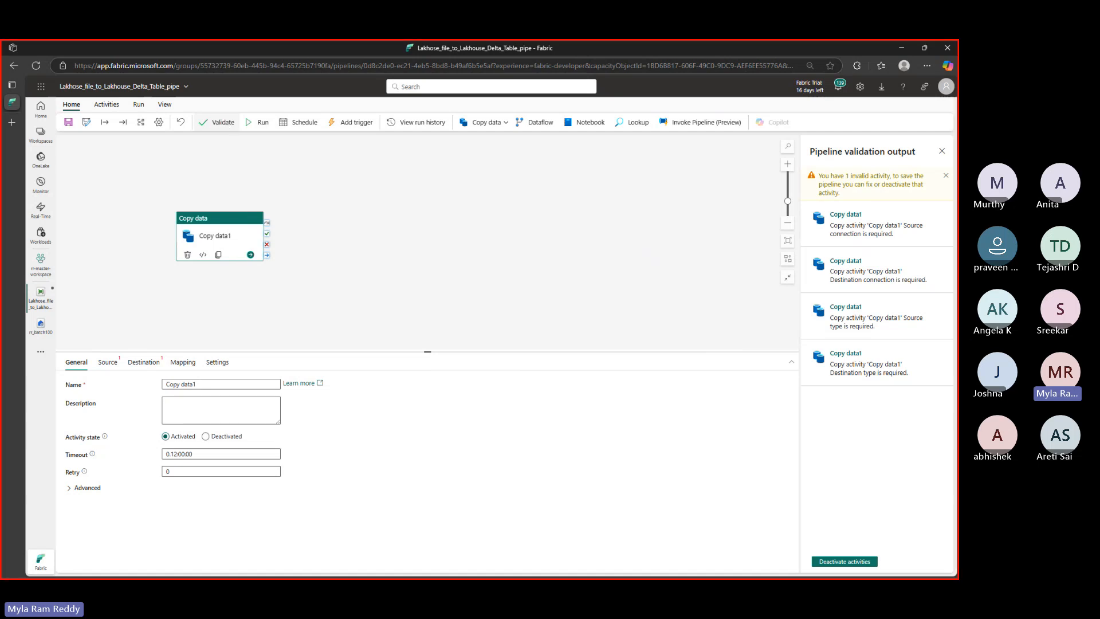
Mark each validation error and link it to the Source or Destination section, then clear the annotations and close the validation output
mouse_move(808, 200)
left_mouse_down()
mouse_move(817, 235)
mouse_move(933, 243)
mouse_move(919, 232)
mouse_move(380, 276)
mouse_move(98, 315)
mouse_move(107, 351)
left_mouse_up()
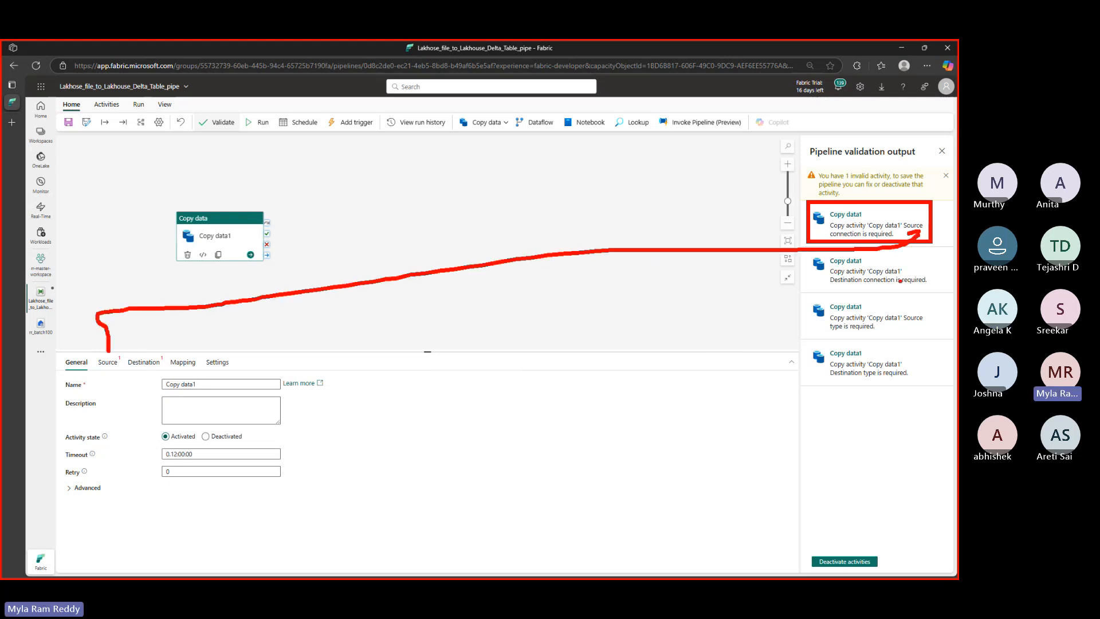
mouse_move(835, 285)
left_mouse_down()
mouse_move(859, 282)
mouse_move(151, 353)
left_mouse_up()
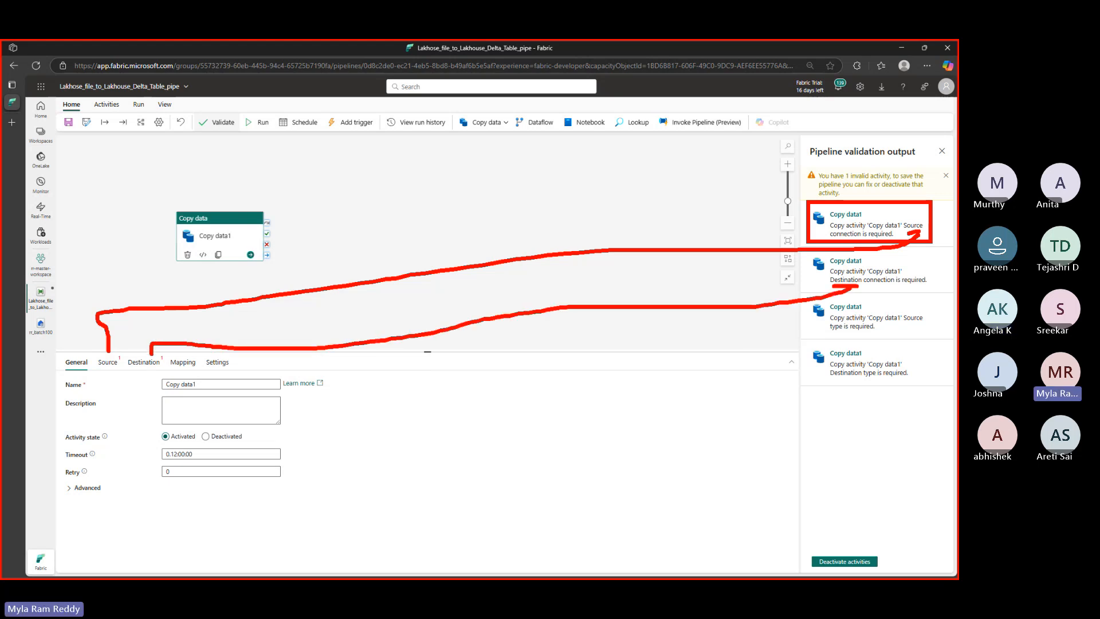
mouse_move(905, 325)
left_mouse_down()
mouse_move(936, 324)
mouse_move(713, 342)
mouse_move(282, 249)
mouse_move(119, 314)
left_mouse_up()
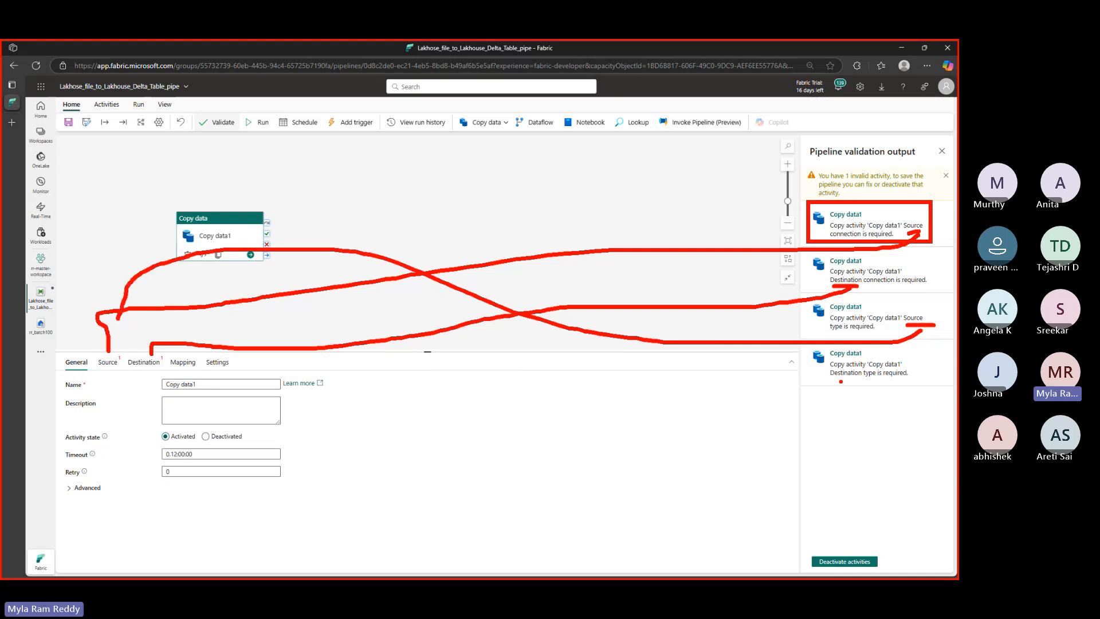
mouse_move(828, 379)
left_mouse_down()
mouse_move(862, 376)
mouse_move(543, 396)
mouse_move(270, 350)
left_mouse_up()
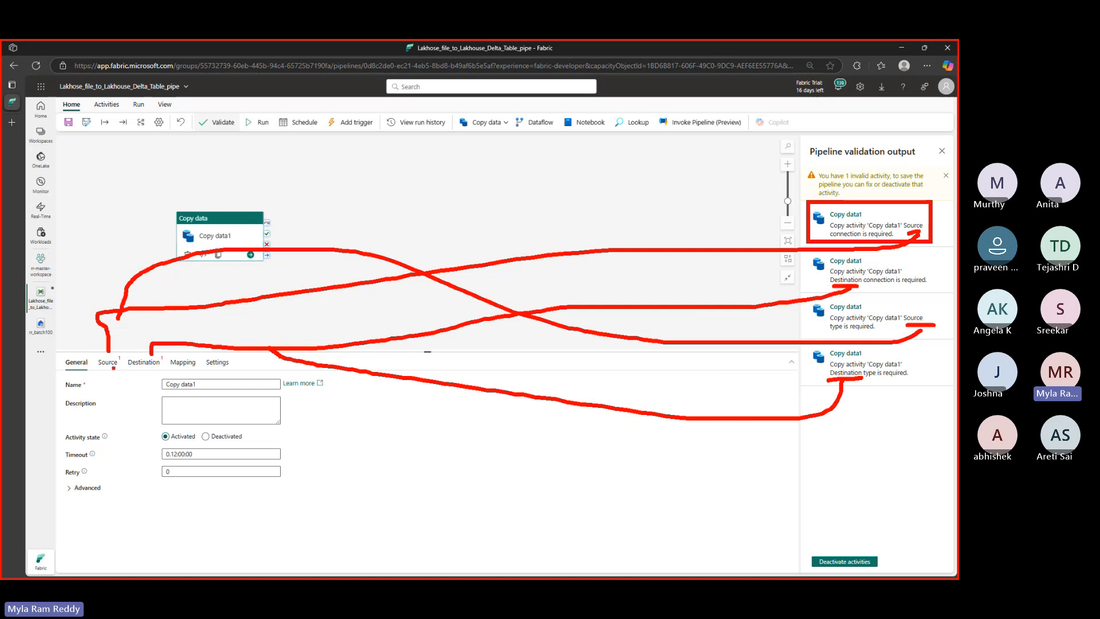
left_click(118, 368)
left_click(156, 374)
left_click_drag(119, 368, 171, 357)
key("Escape")
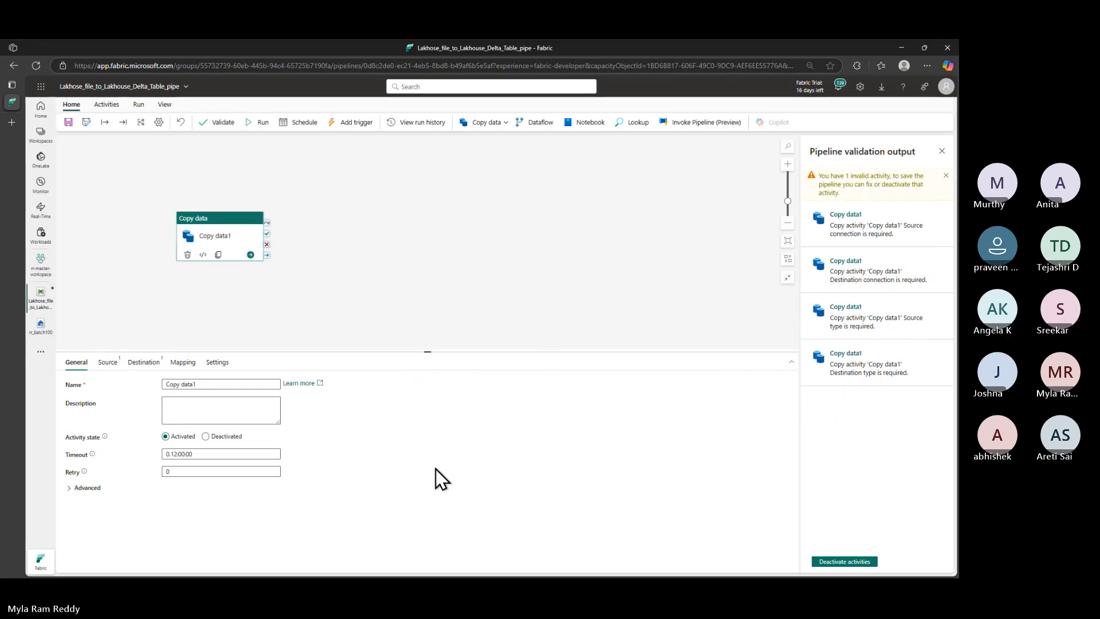
left_click(942, 151)
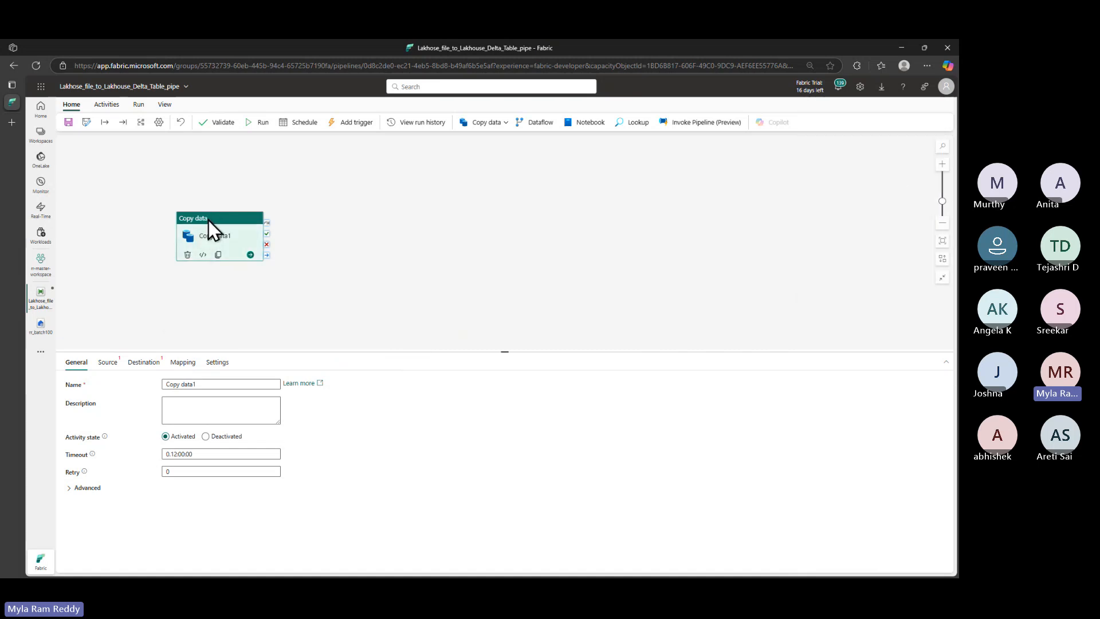
Browse for more connections for the Copy data source, highlight the new sources' View more link, and show the full list of new sources
left_click(109, 365)
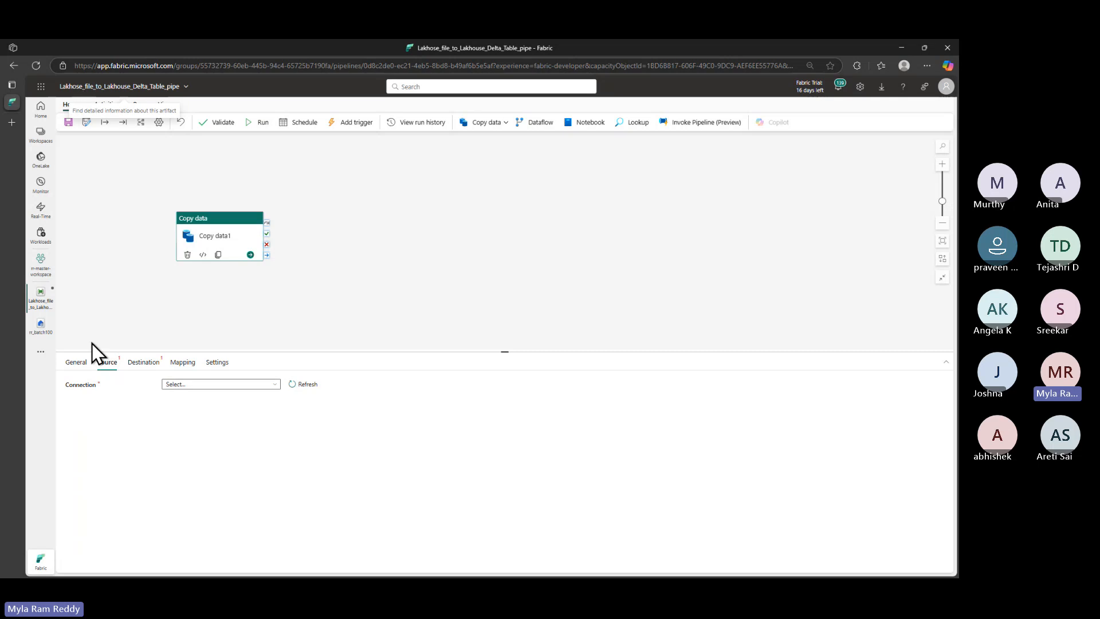
left_click(274, 386)
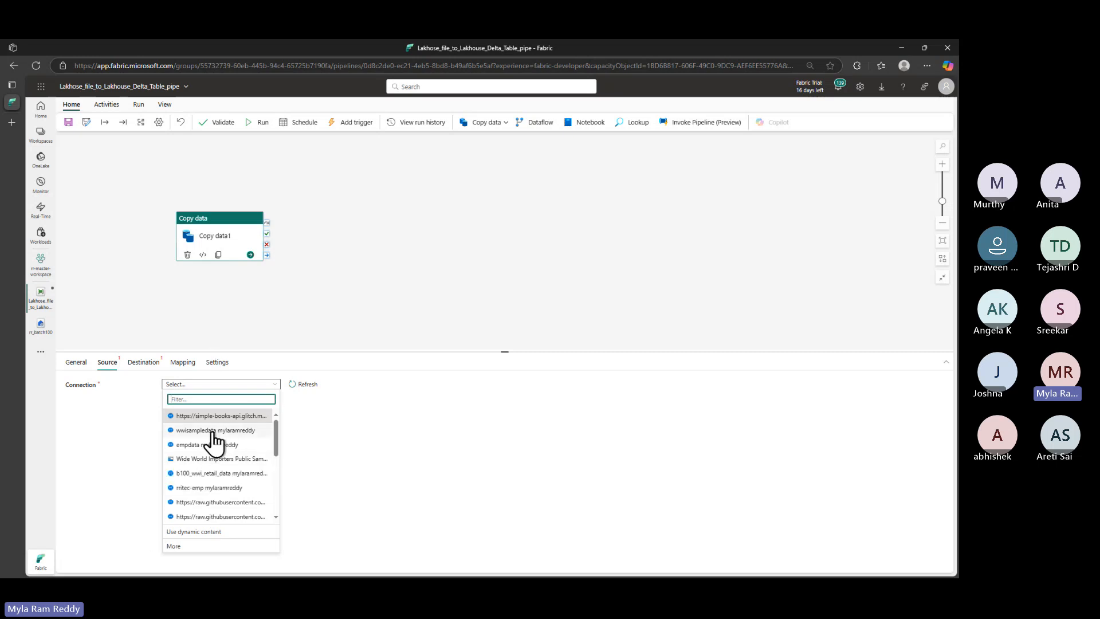
left_click(179, 547)
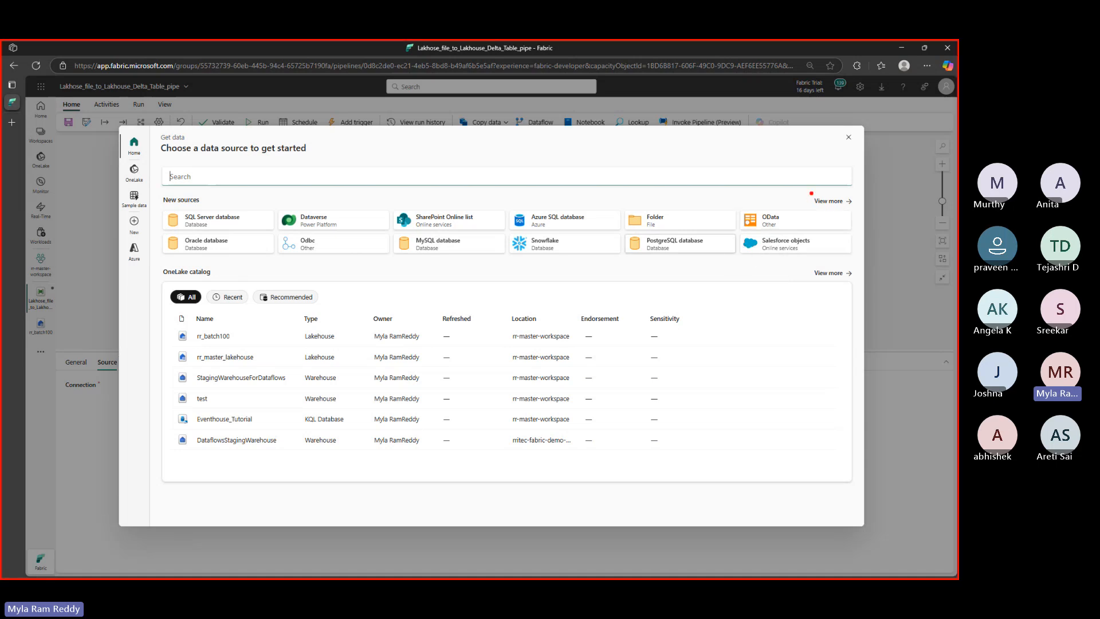
mouse_move(805, 188)
left_mouse_down()
mouse_move(818, 212)
mouse_move(859, 212)
left_mouse_up()
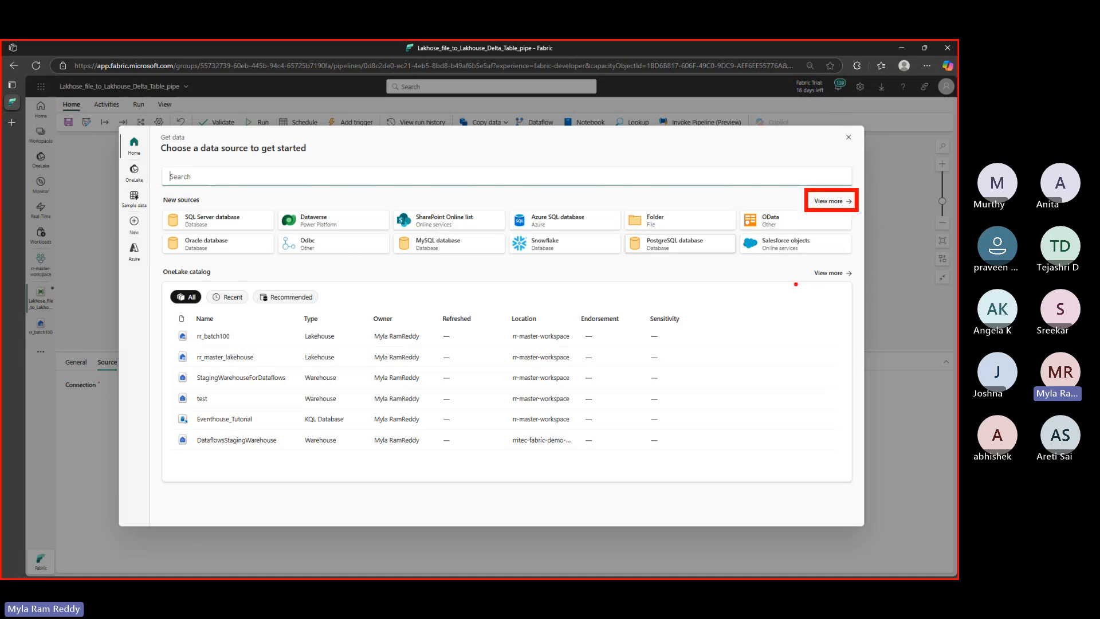
key("Escape")
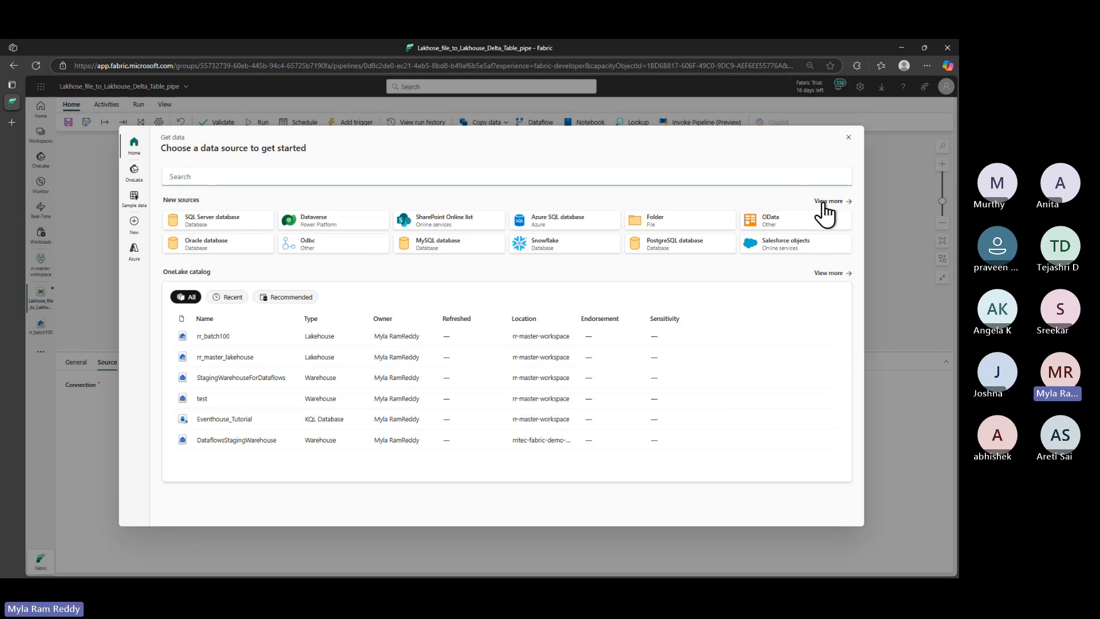
left_click(821, 201)
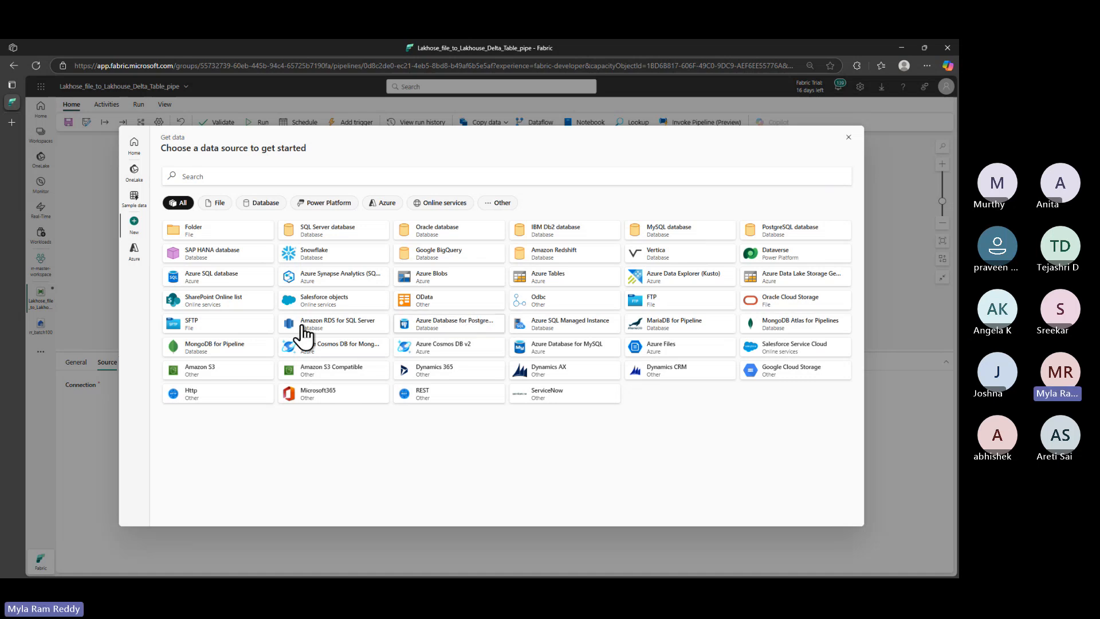
Review the available data sources by category: File, Database, Power Platform, Azure, Online services and Other, then show all sources again
left_click(221, 205)
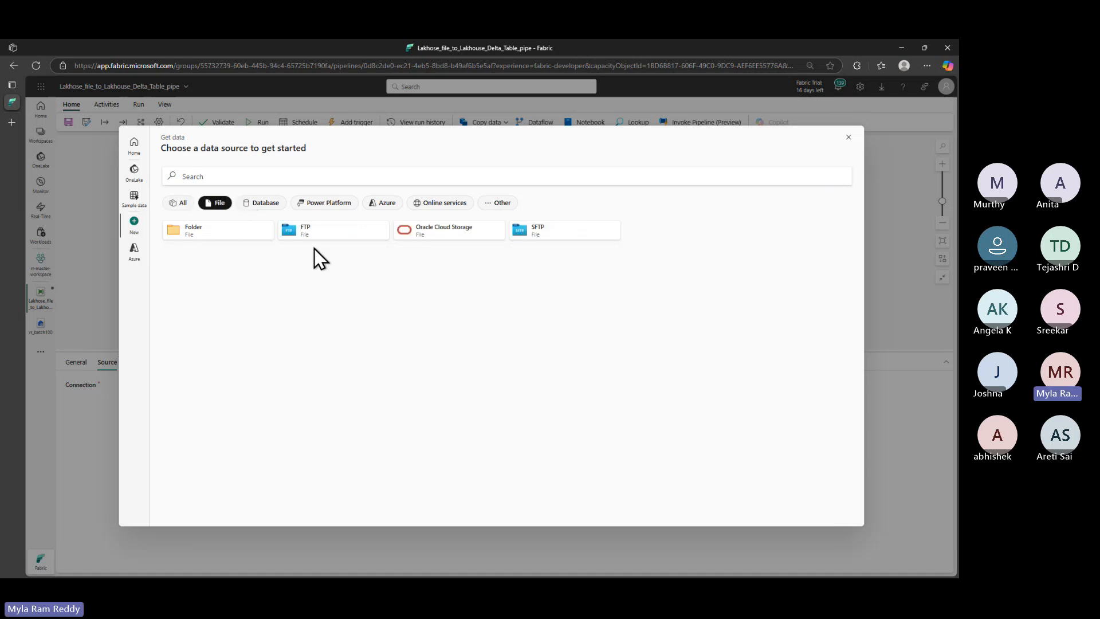
left_click(259, 205)
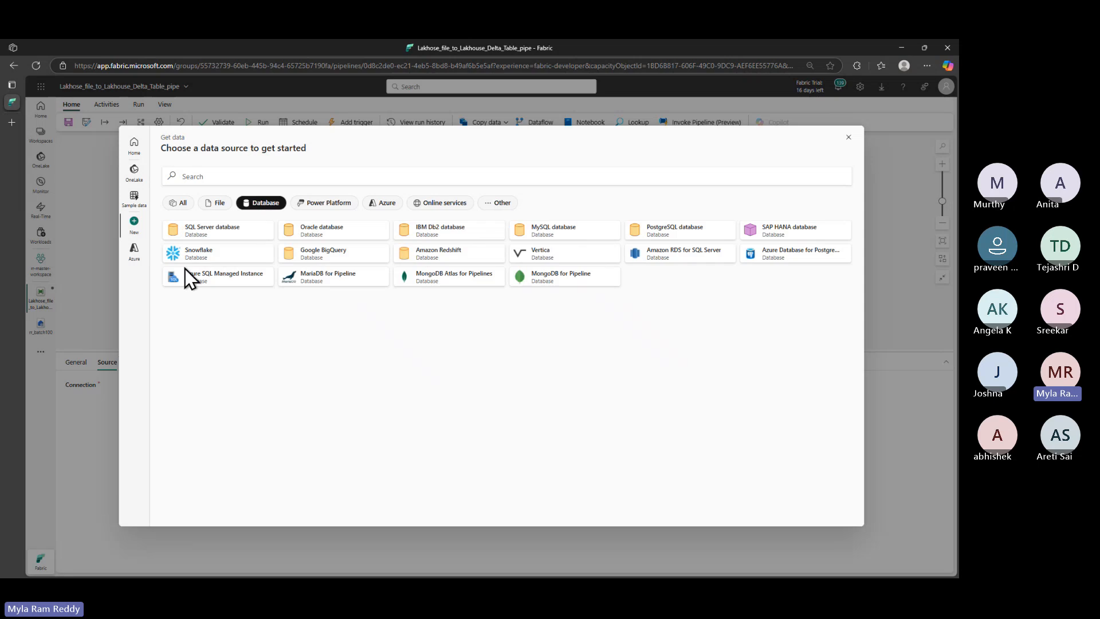
left_click(343, 205)
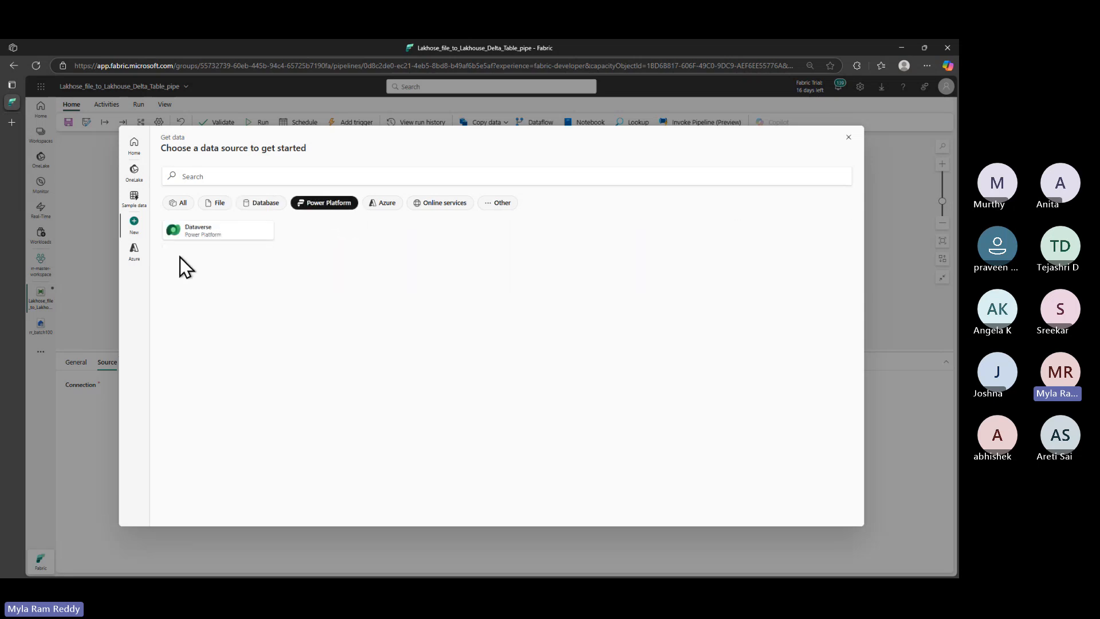
left_click(382, 204)
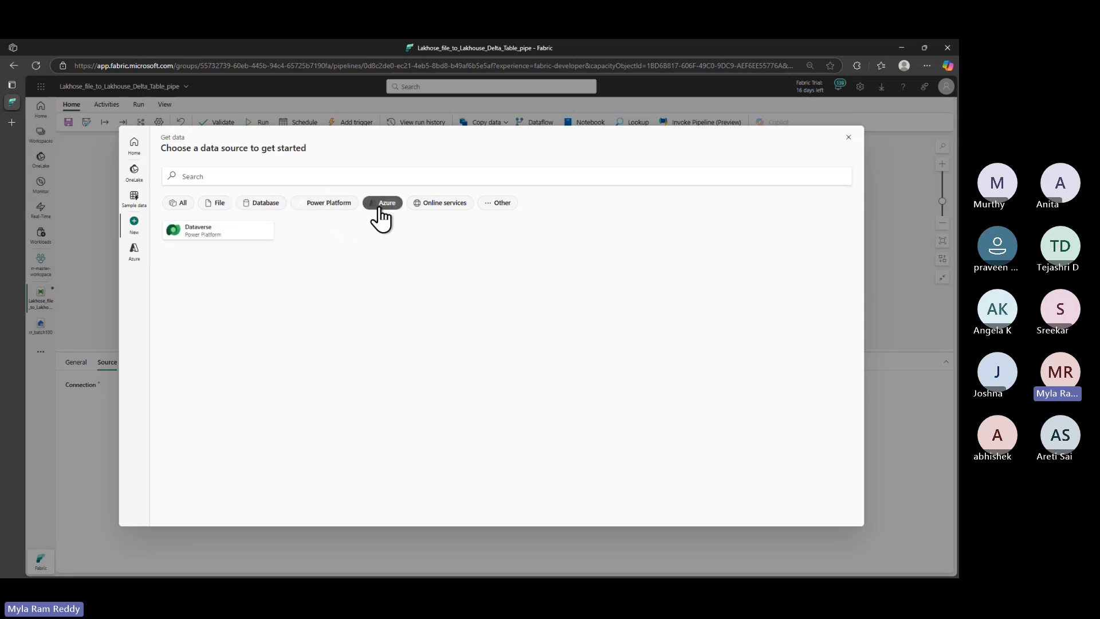
left_click(438, 203)
left_click(499, 204)
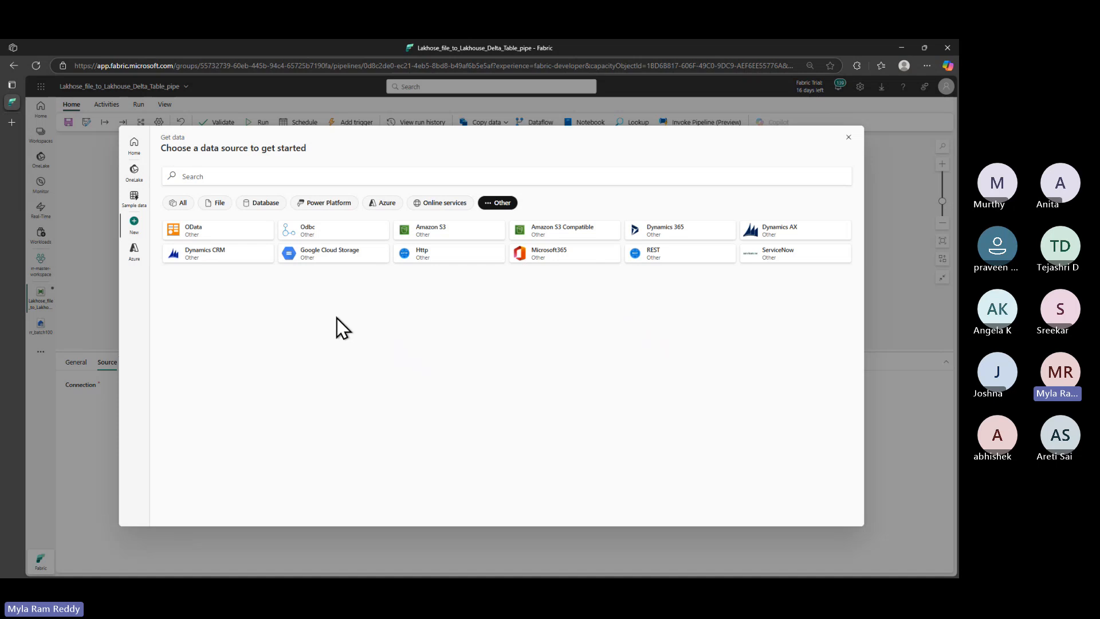
left_click(177, 203)
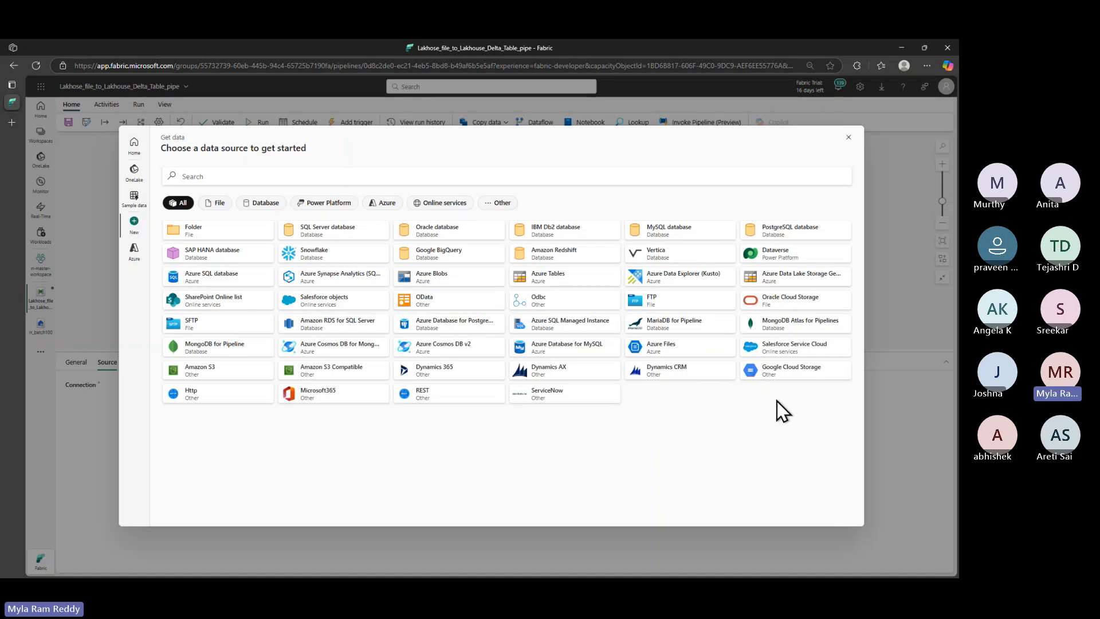
Box the full data source list, underline Oracle database, Amazon Redshift, SQL Server database and Snowflake, then clear the annotations
key("ctrl+2")
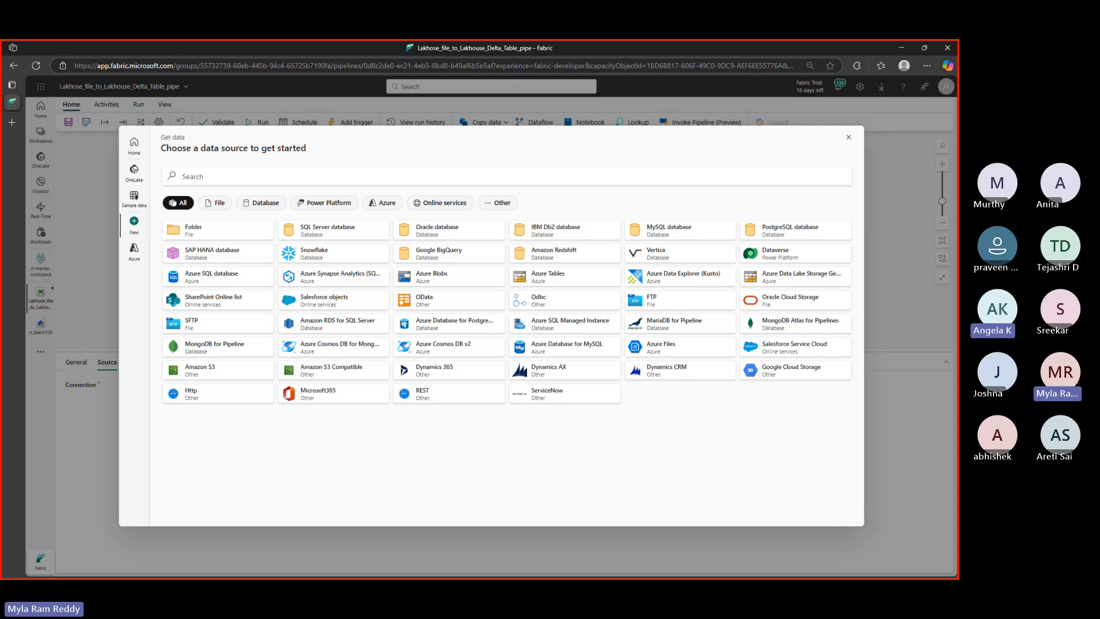
mouse_move(162, 216)
left_mouse_down()
mouse_move(222, 351)
mouse_move(618, 418)
mouse_move(854, 425)
left_mouse_up()
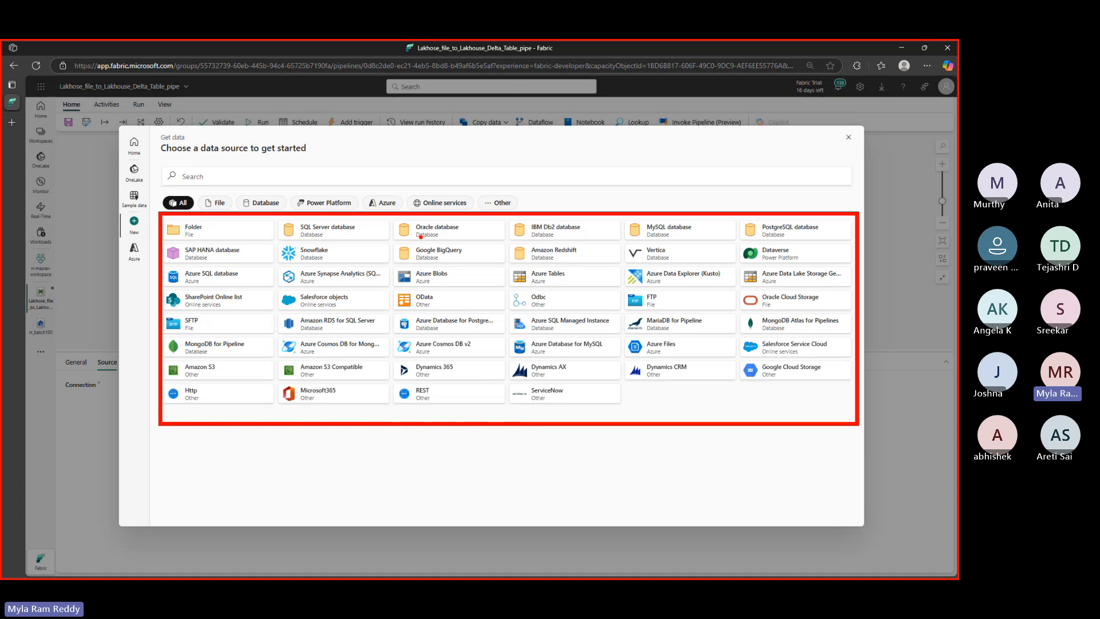
left_click_drag(421, 237, 451, 238)
left_click_drag(535, 261, 558, 259)
mouse_move(301, 240)
left_mouse_down()
mouse_move(344, 238)
mouse_move(336, 261)
left_mouse_up()
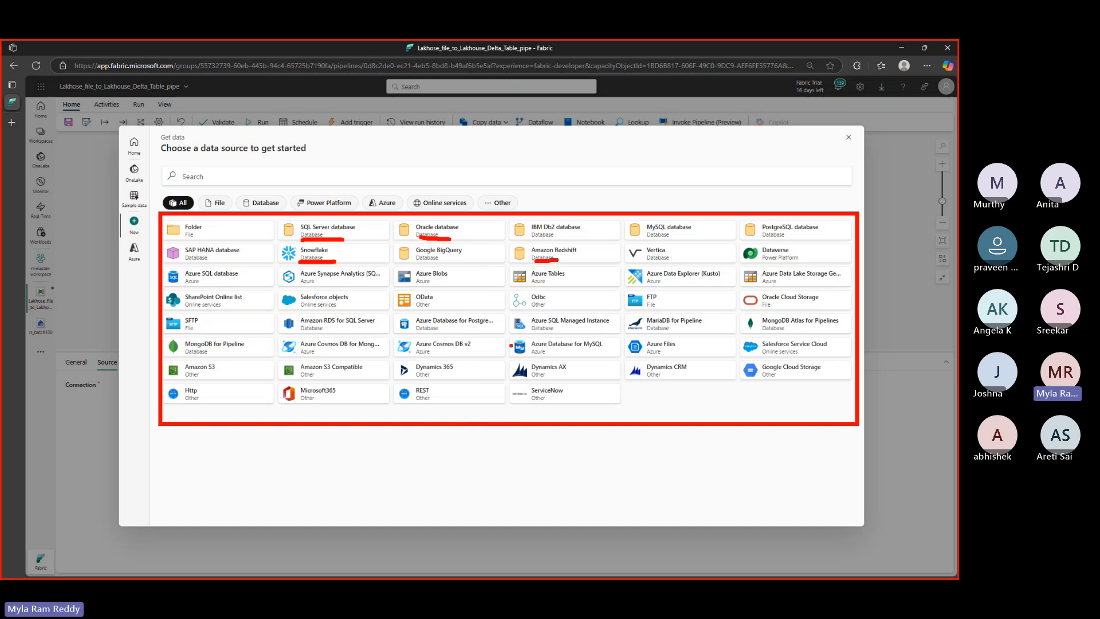
key("Escape")
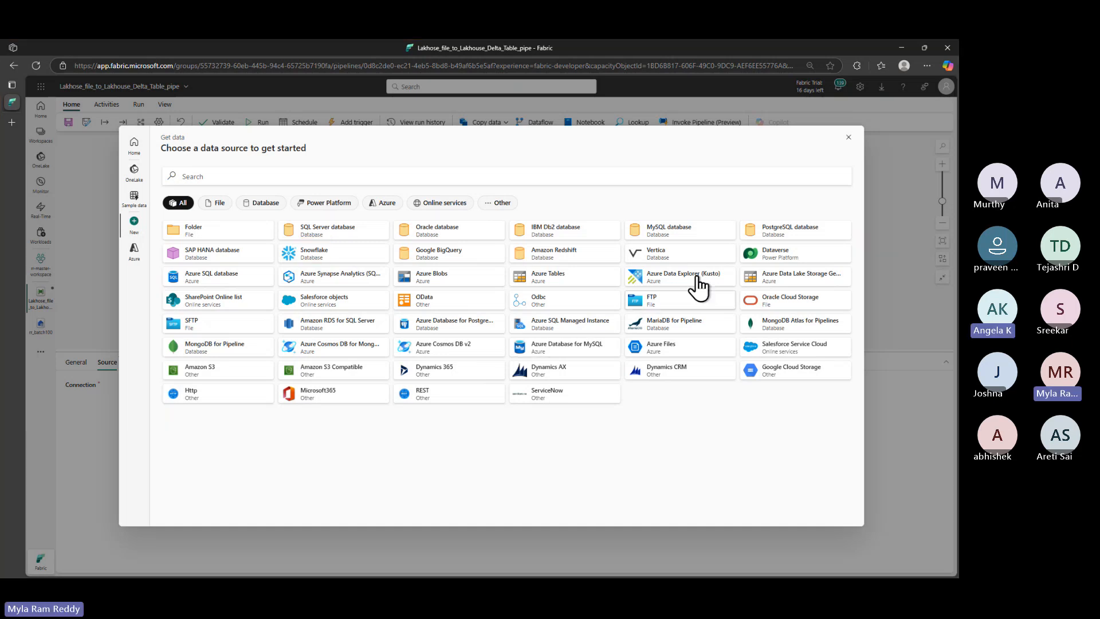
Dismiss the search suggestions and show the OneLake items as possible sources for the Copy data connection
left_click(195, 175)
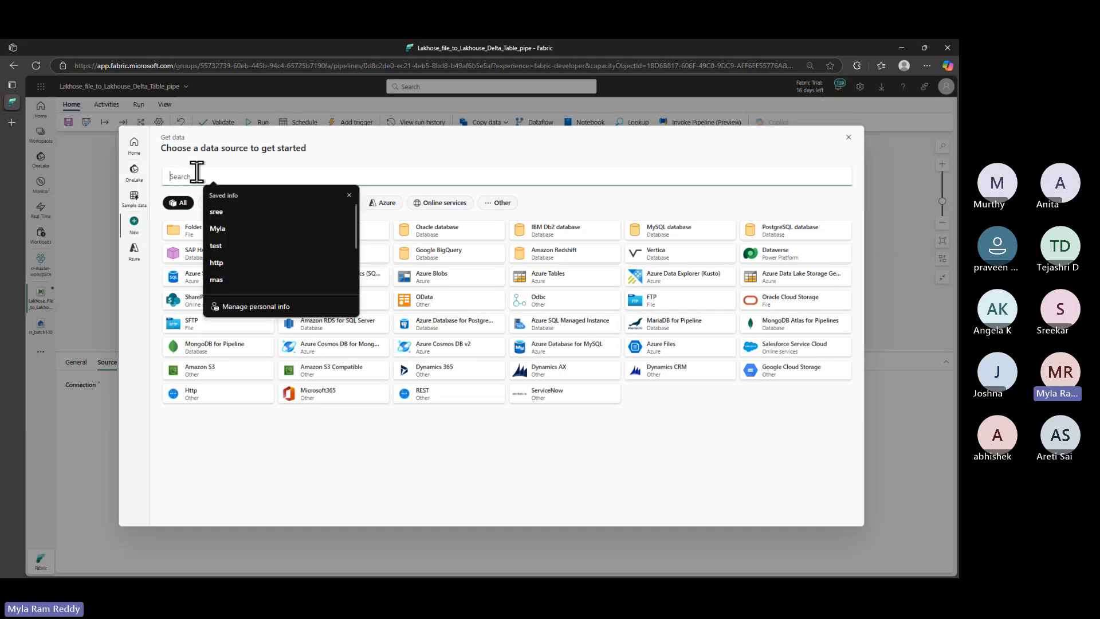
left_click(589, 211)
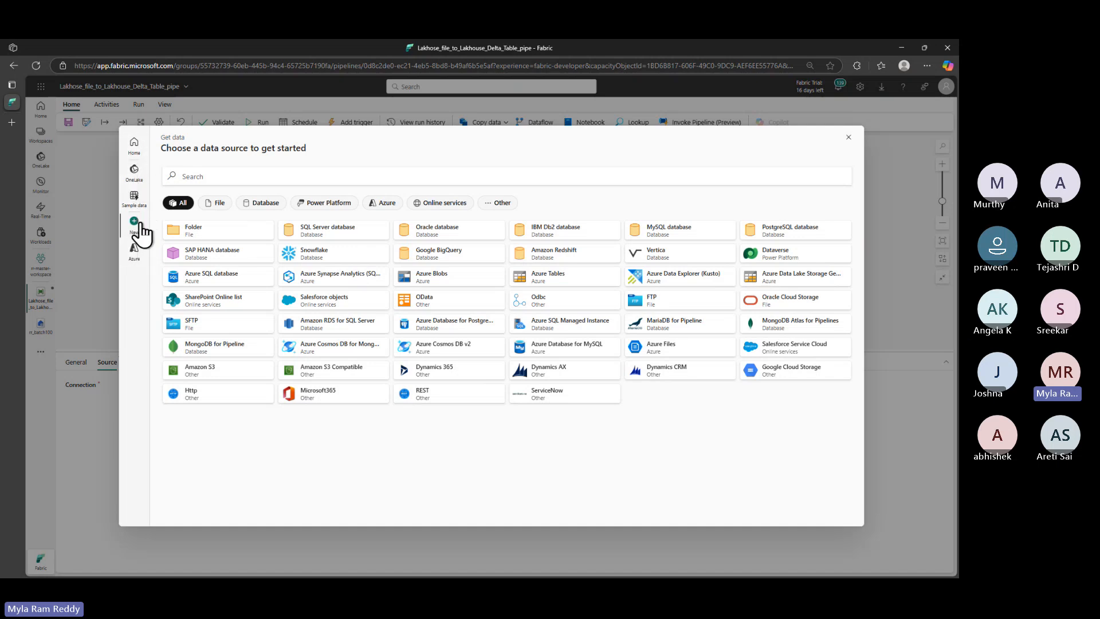
left_click(136, 184)
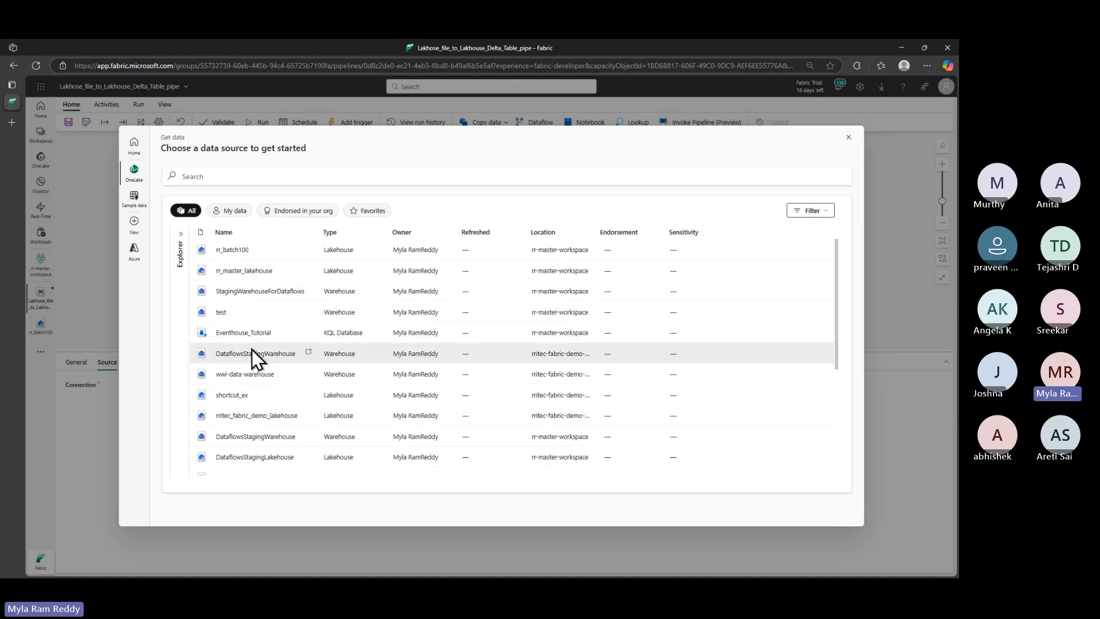
Select the rr_batch100 lakehouse as the Copy data source connection and set its root folder to Files
left_click(232, 250)
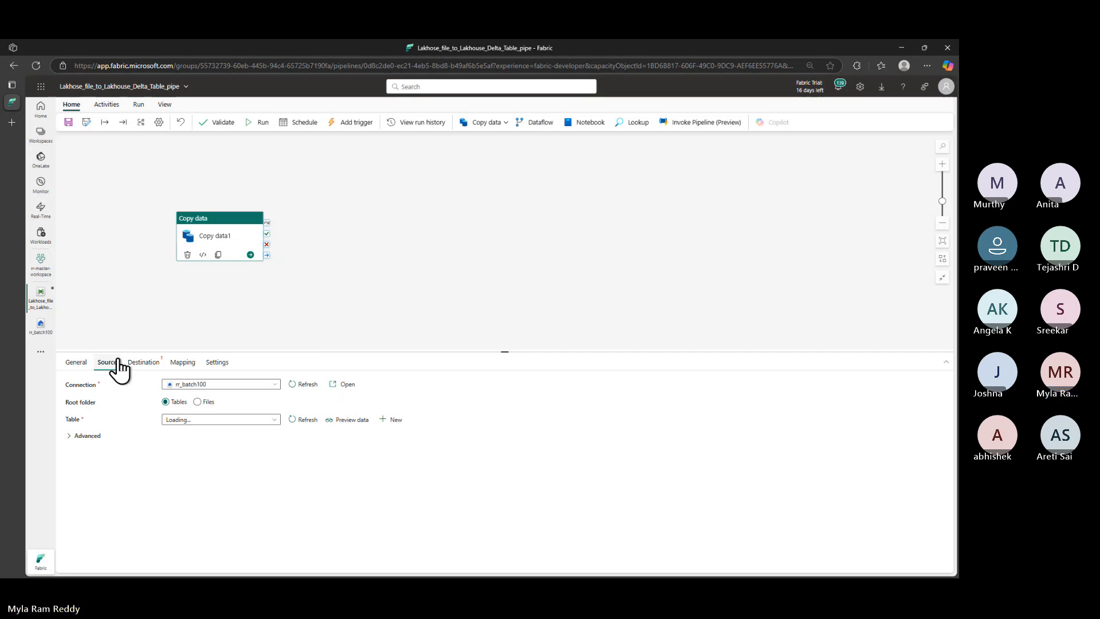
left_click(197, 403)
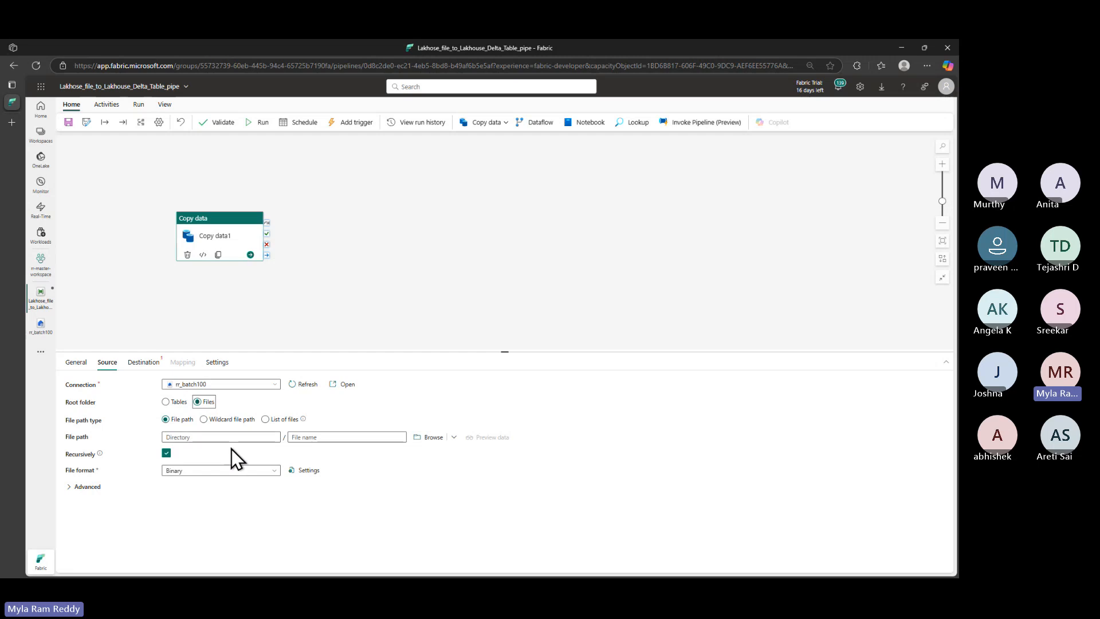
Browse the lakehouse files and choose emp.csv in the rawdata folder as the source file path, keeping Files as the root folder
left_click(431, 438)
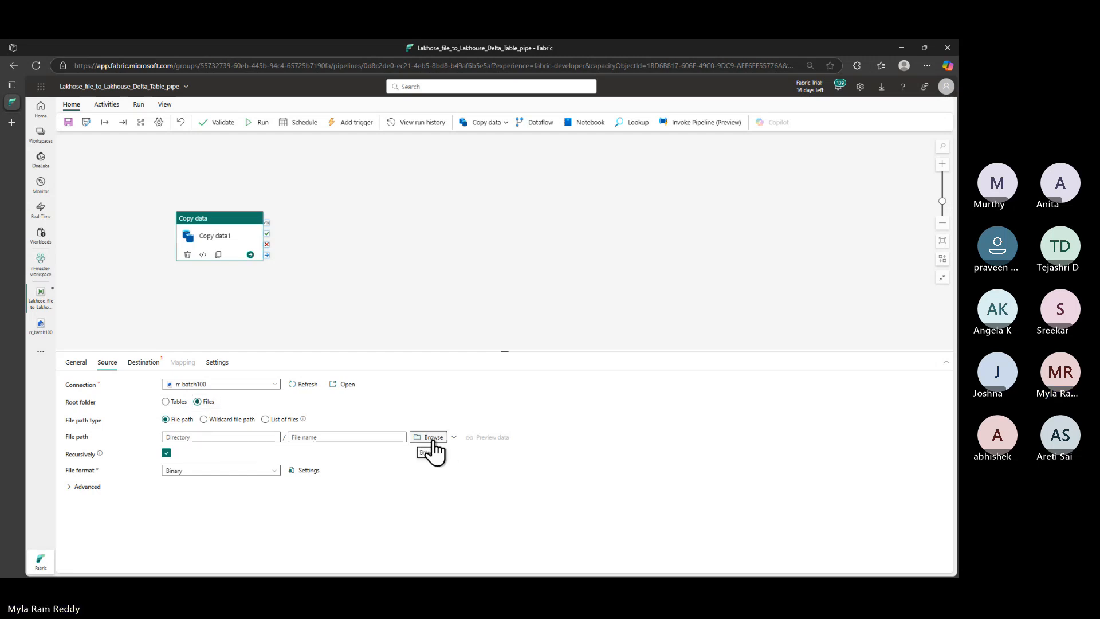
left_click(433, 442)
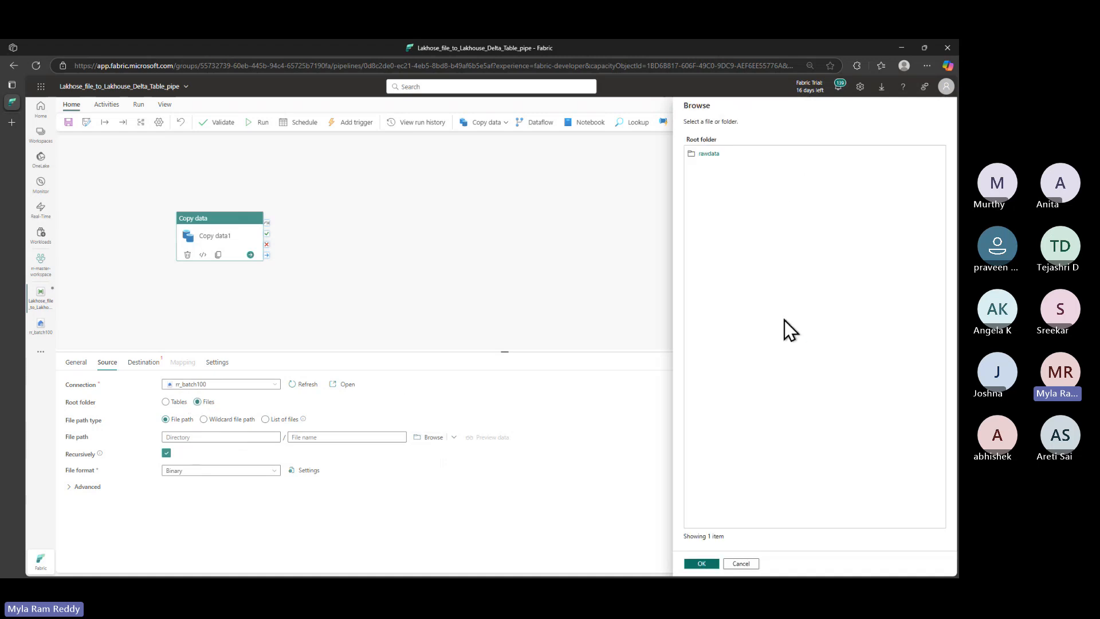
left_click(710, 154)
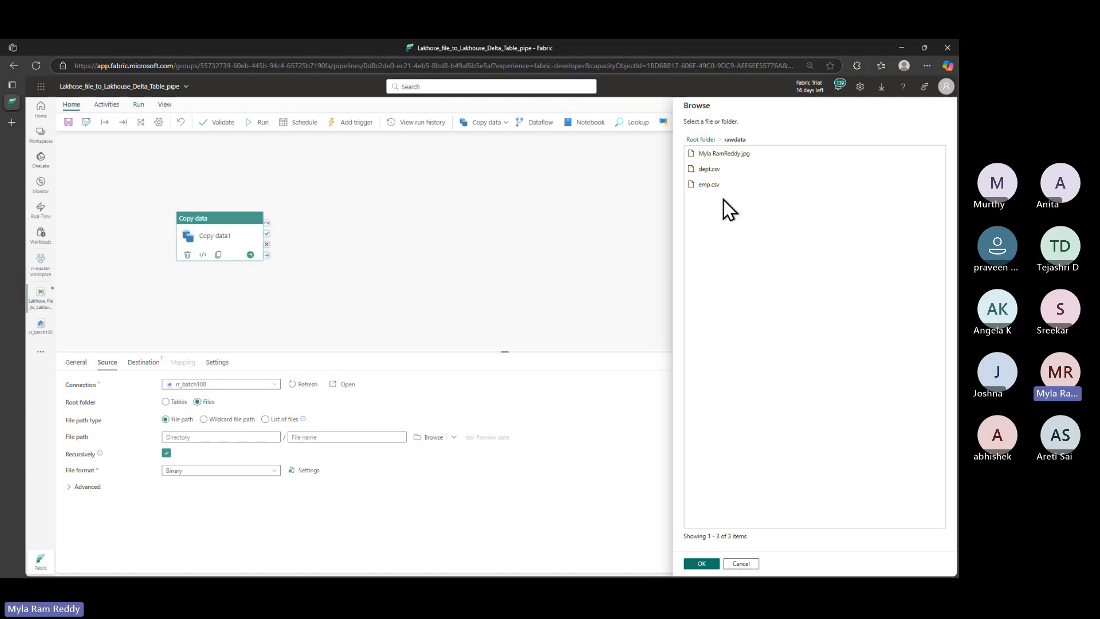
left_click(714, 187)
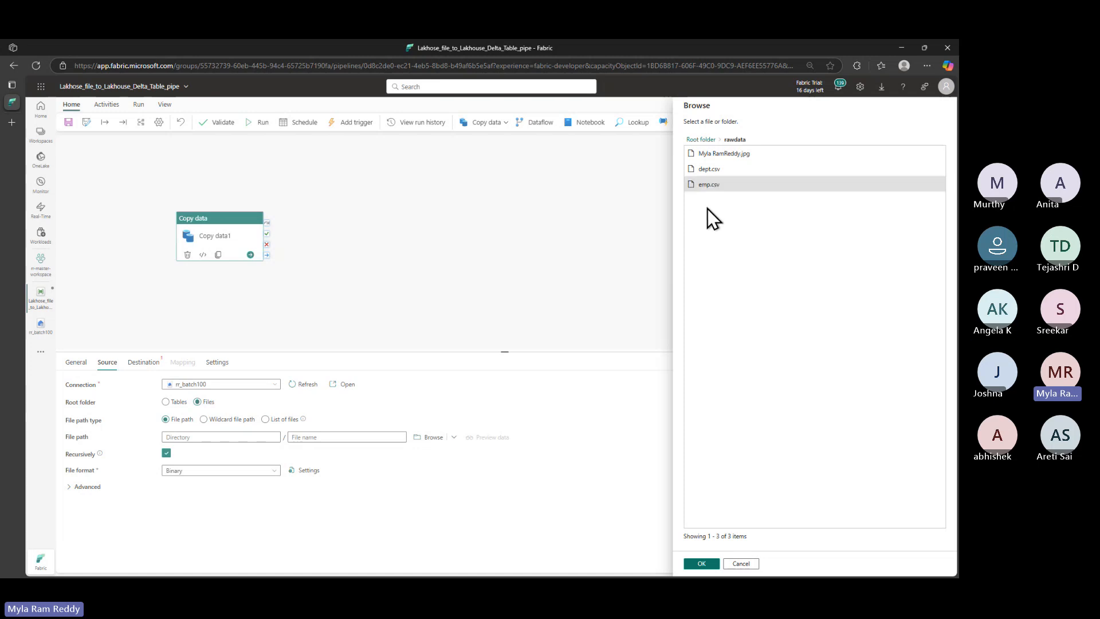
left_click(703, 565)
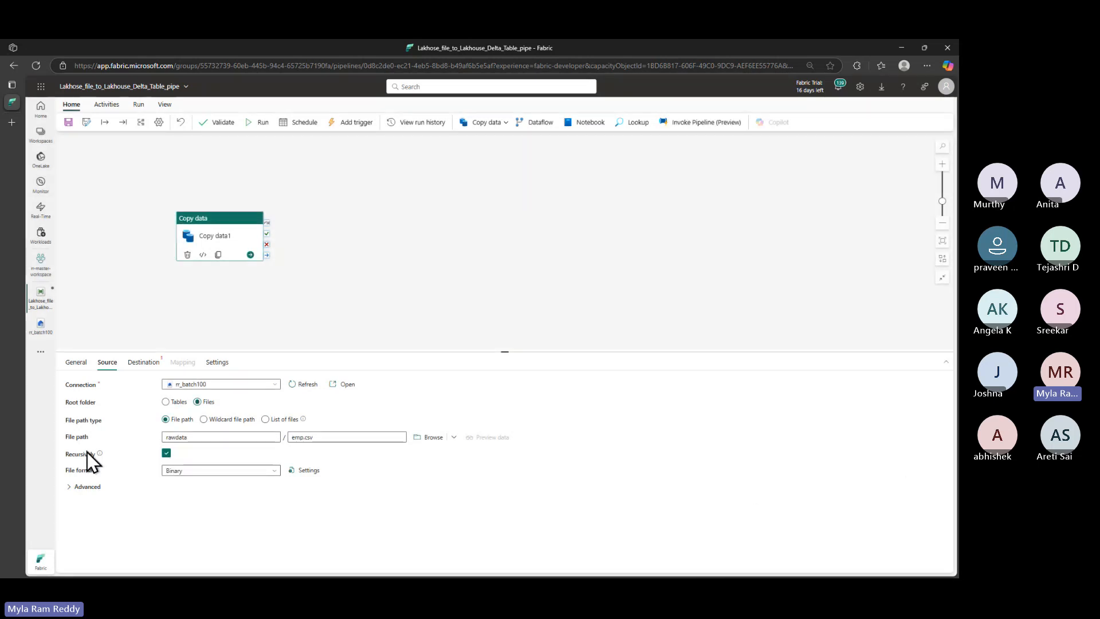
left_click(166, 401)
left_click(198, 401)
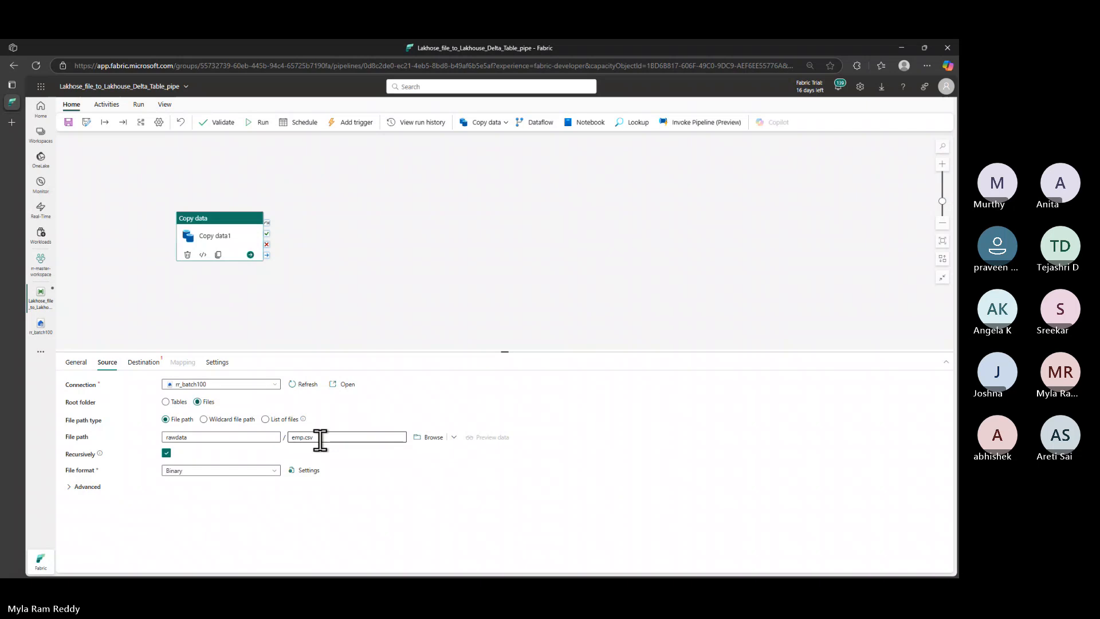
Turn off recursive reading for the source and set the file format to DelimitedText
mouse_move(170, 457)
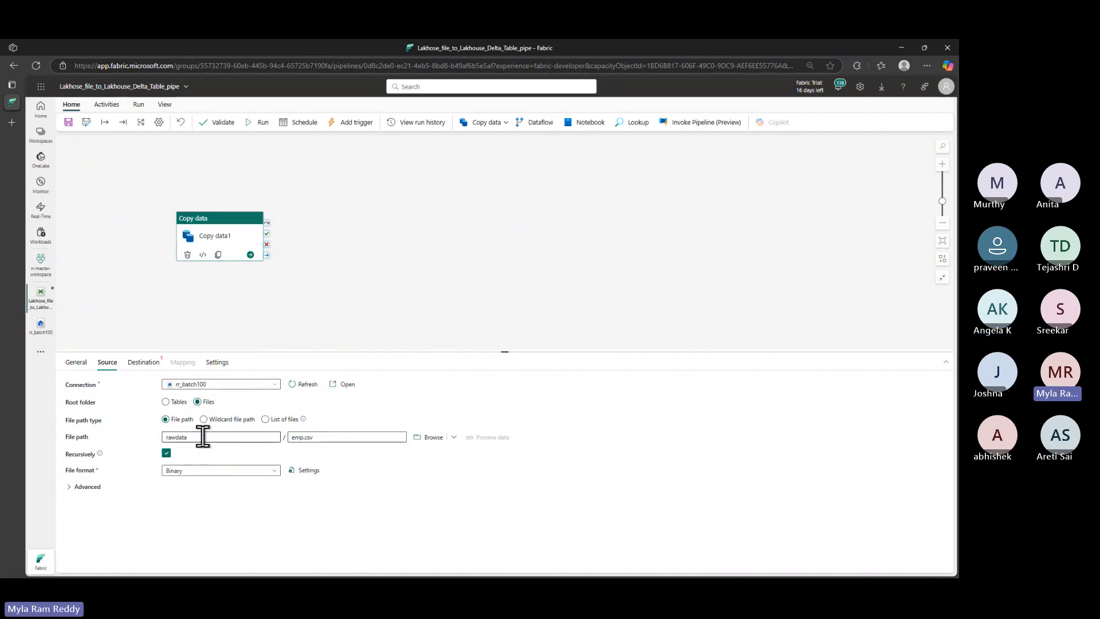
left_click(166, 453)
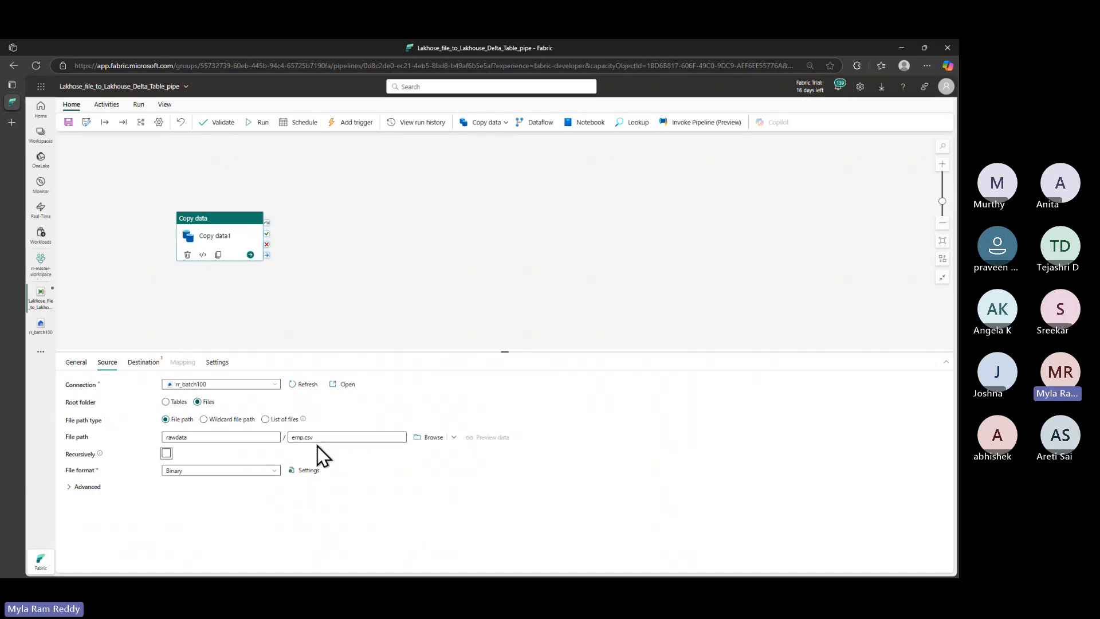
left_click(267, 471)
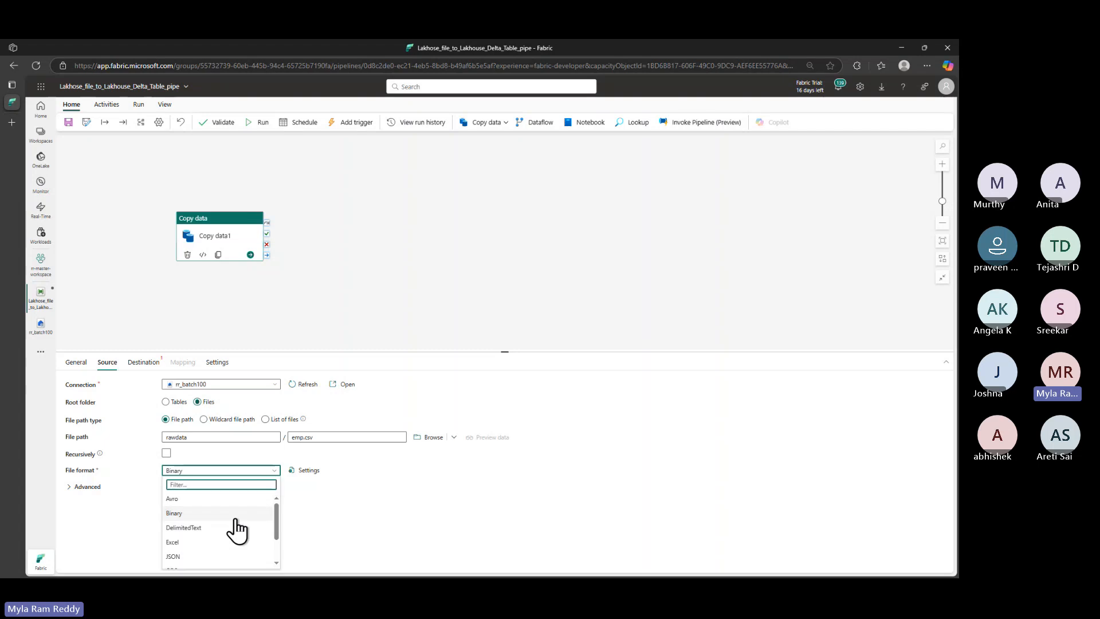
scroll(233, 523, "down", 3)
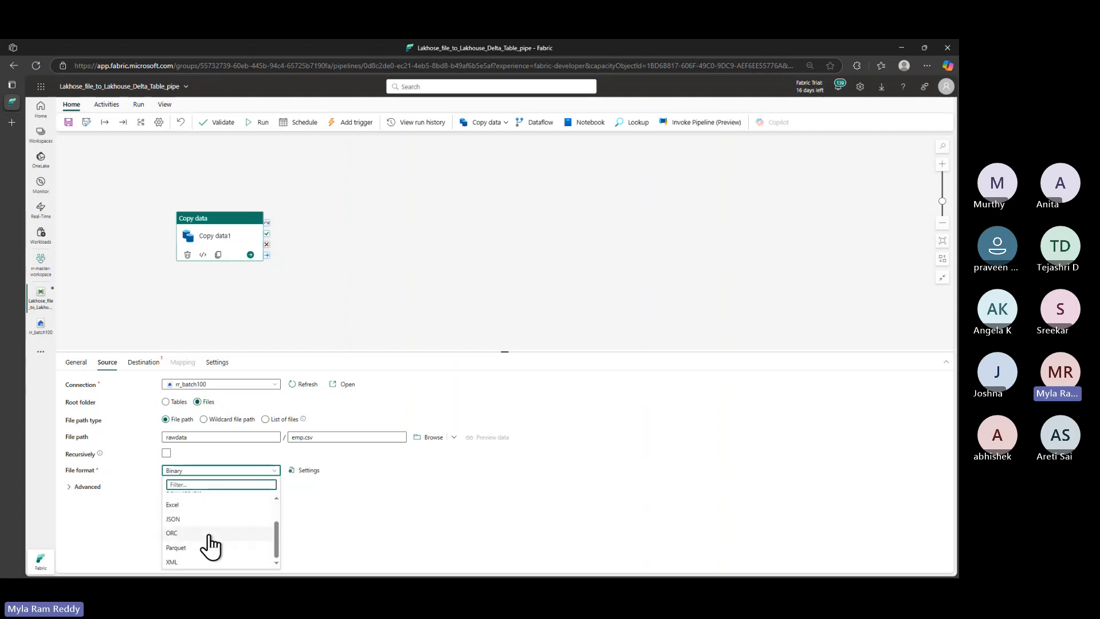
scroll(211, 522, "up", 3)
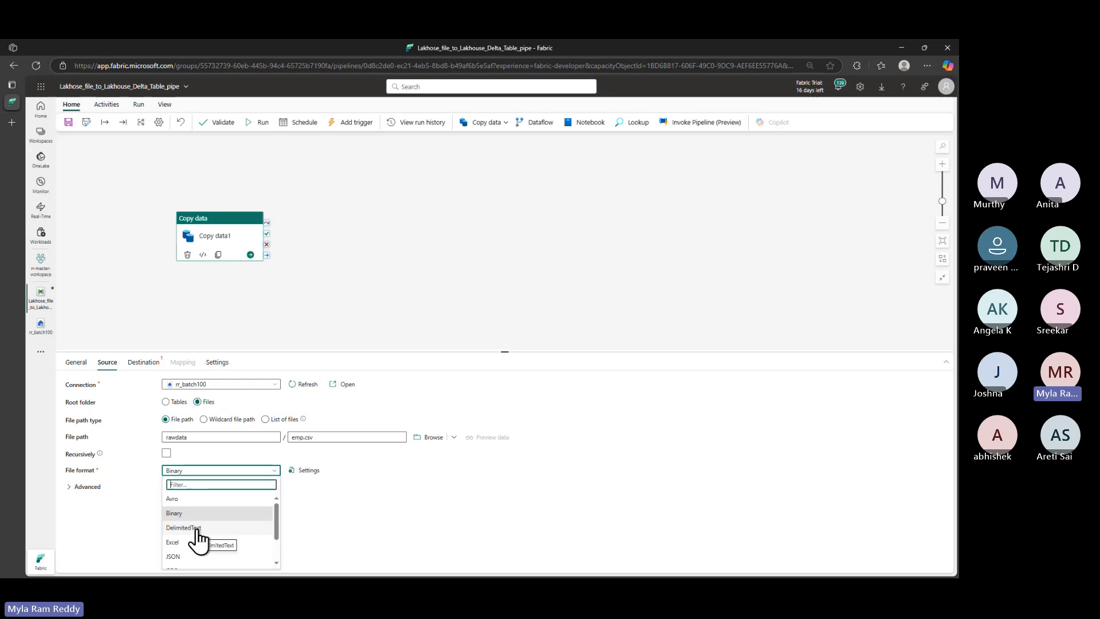
left_click(197, 531)
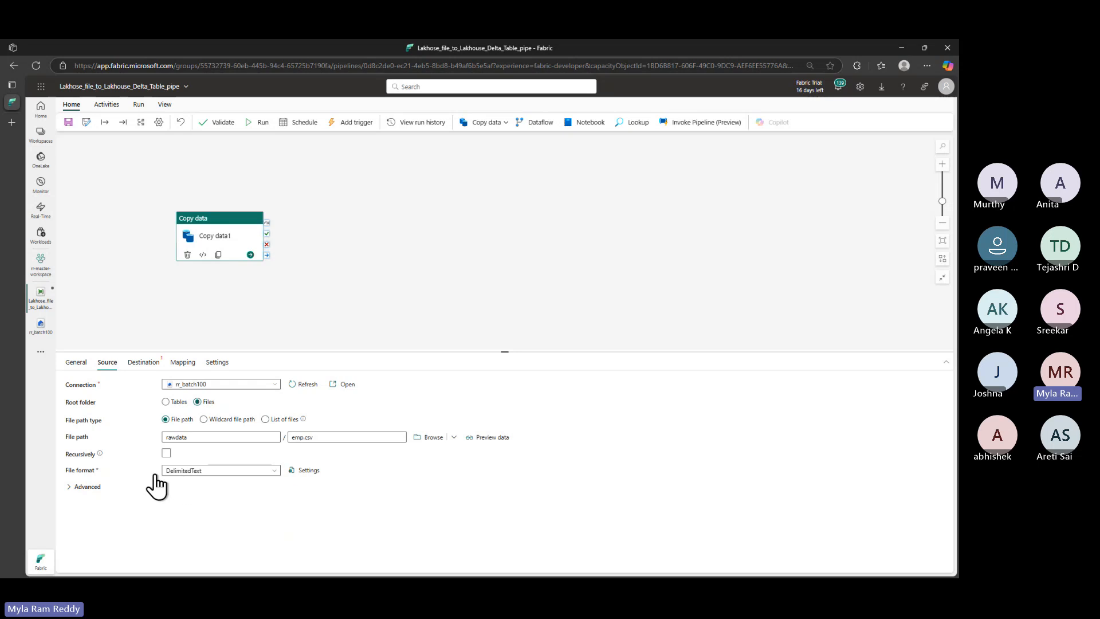
Review the delimited text format settings, including the available column delimiters, and accept them with Comma (,) and first row as header
left_click(309, 471)
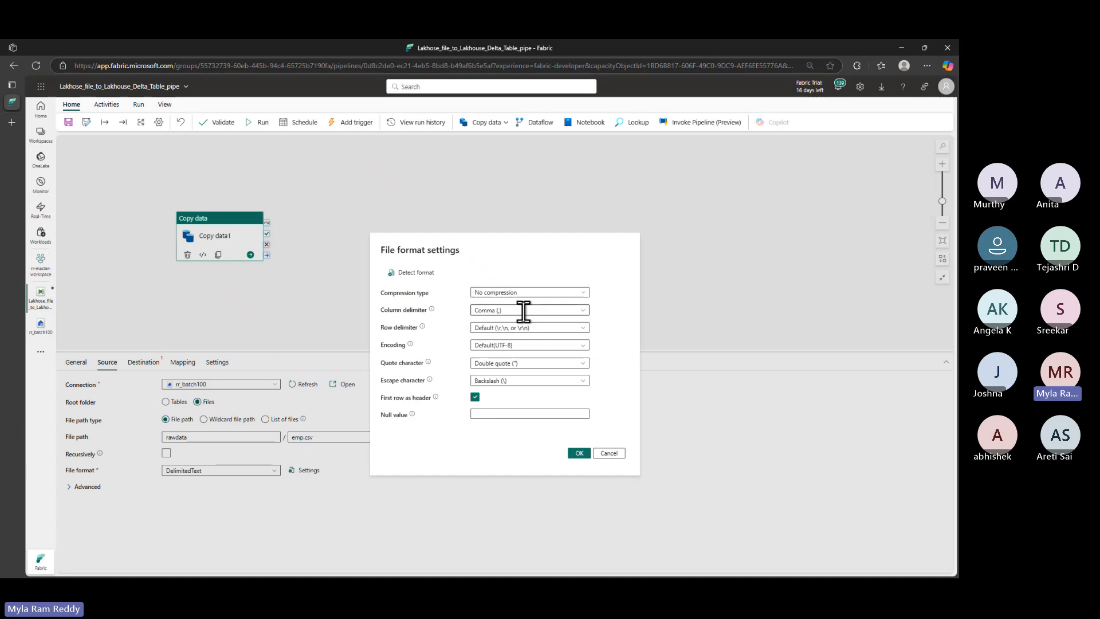
left_click(583, 311)
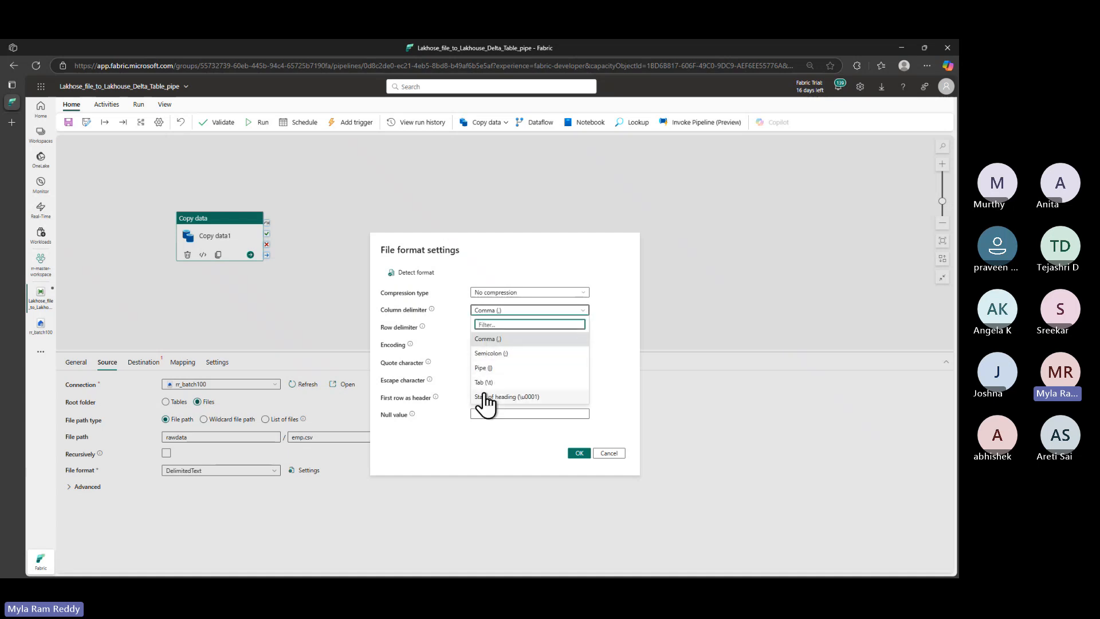
left_click(441, 448)
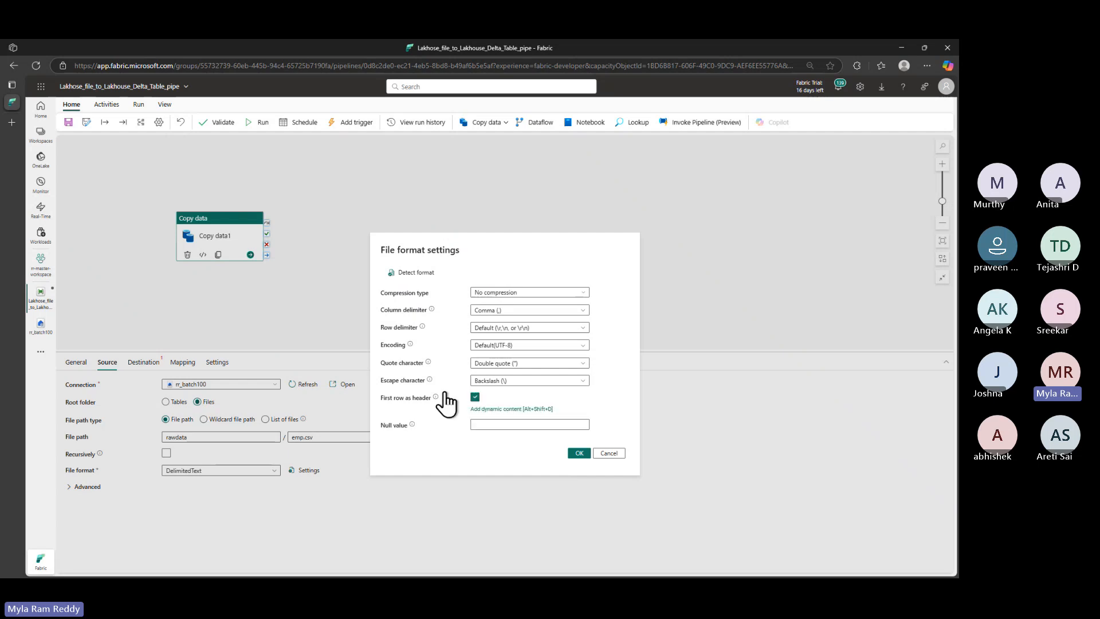
left_click(580, 453)
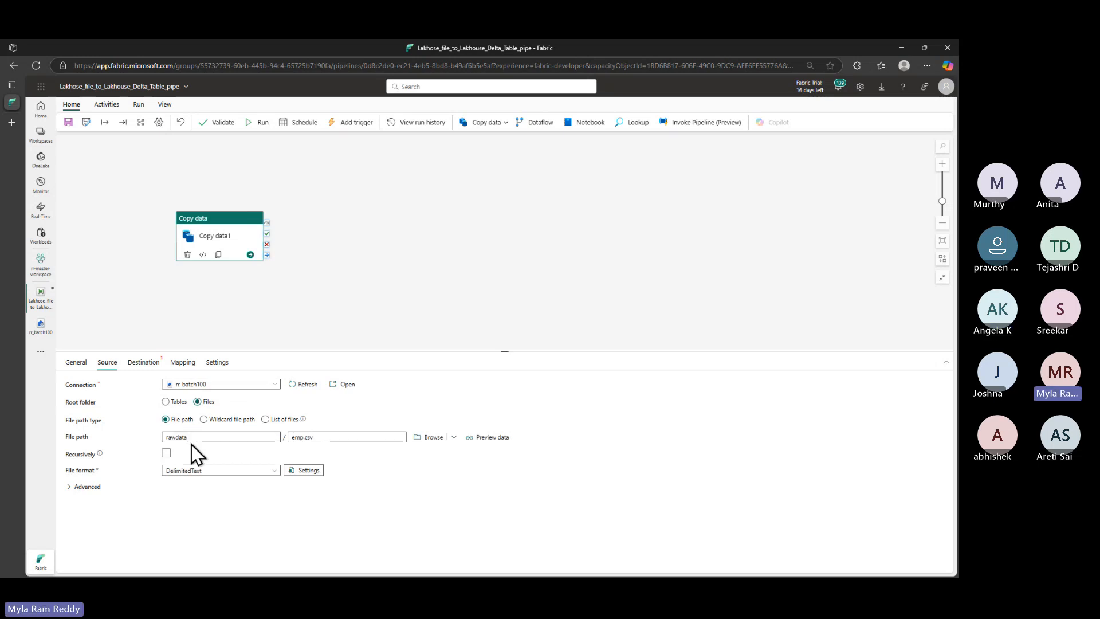
Box the Source tab, its connection, Files root folder, file path type, file path, file format and format settings, then clear the annotations
key("ctrl+2")
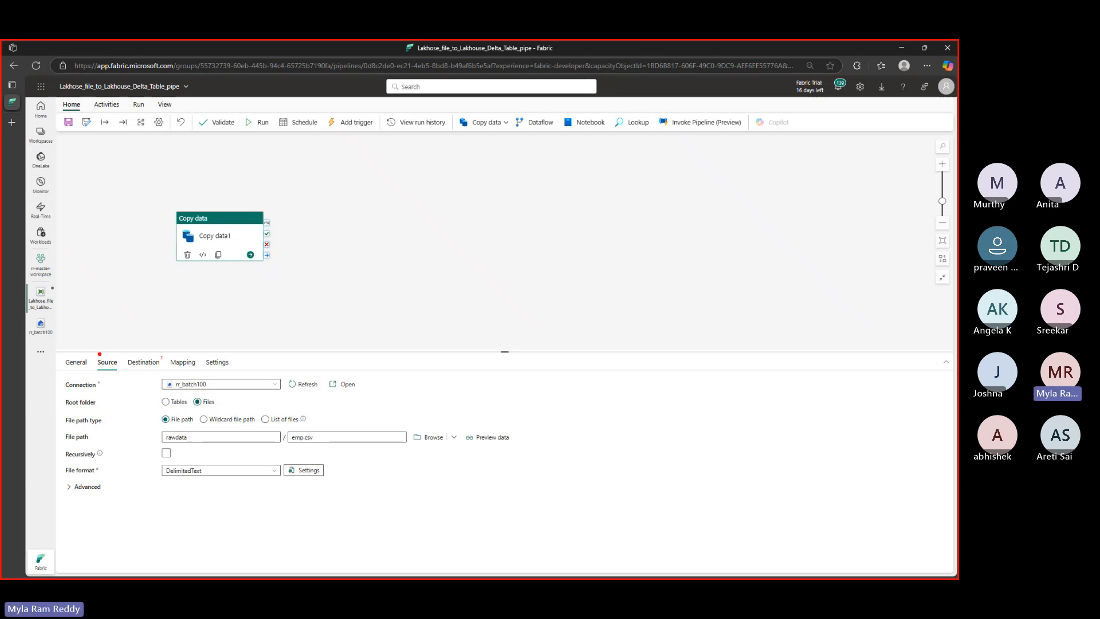
mouse_move(100, 354)
left_mouse_down()
mouse_move(108, 373)
mouse_move(117, 352)
mouse_move(154, 376)
left_mouse_up()
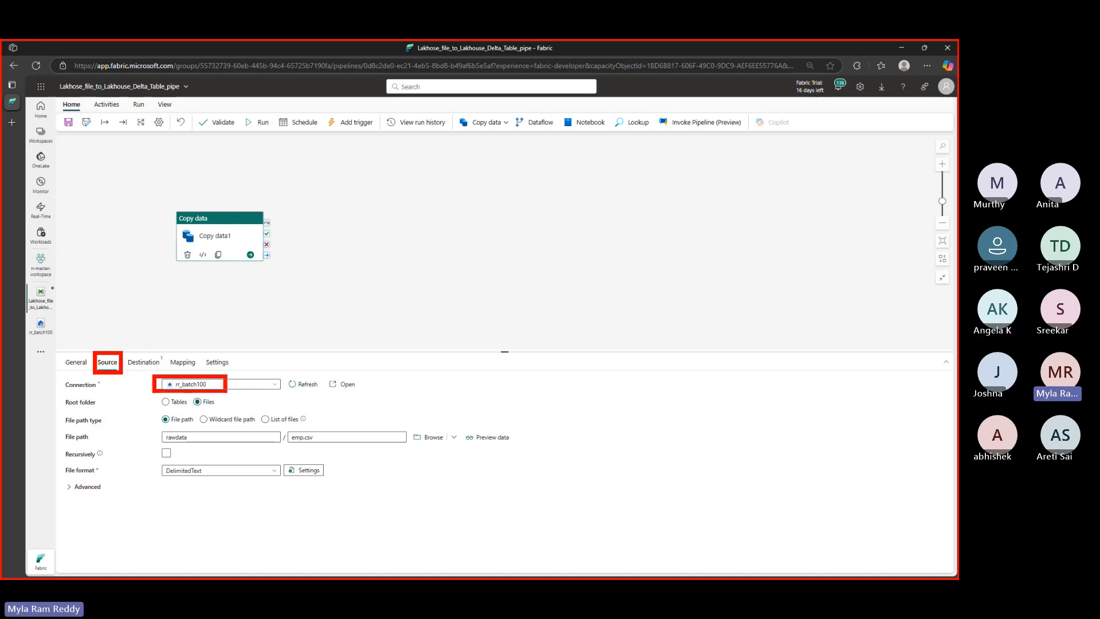
left_click_drag(227, 393, 287, 393)
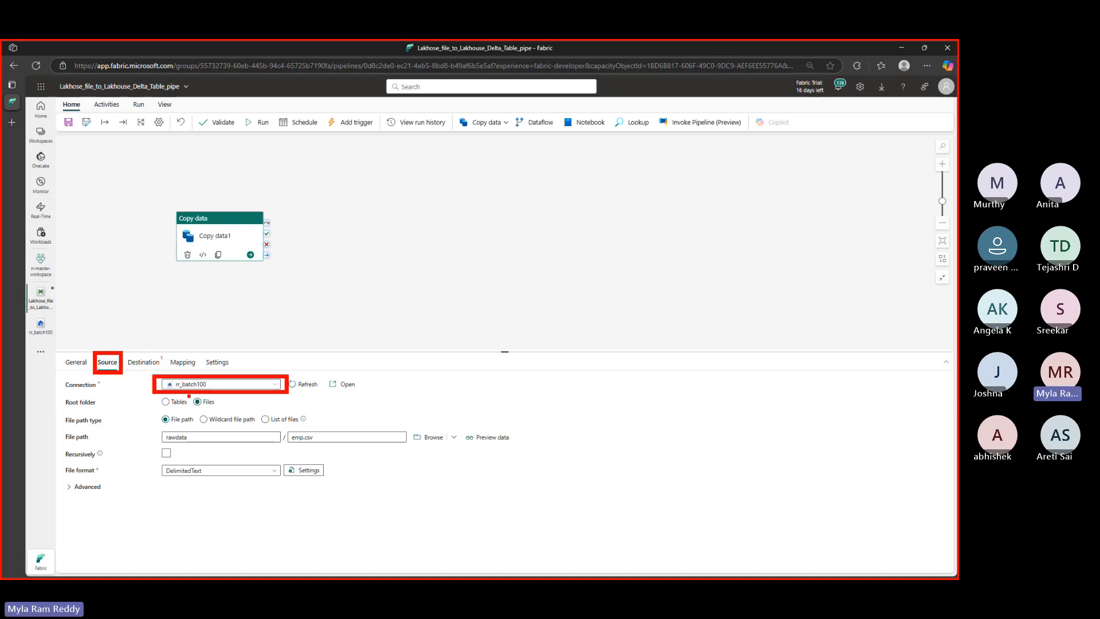
mouse_move(189, 395)
left_mouse_down()
mouse_move(198, 411)
mouse_move(223, 401)
left_mouse_up()
mouse_move(155, 412)
left_mouse_down()
mouse_move(195, 427)
mouse_move(161, 438)
mouse_move(198, 447)
mouse_move(389, 447)
mouse_move(156, 427)
left_mouse_up()
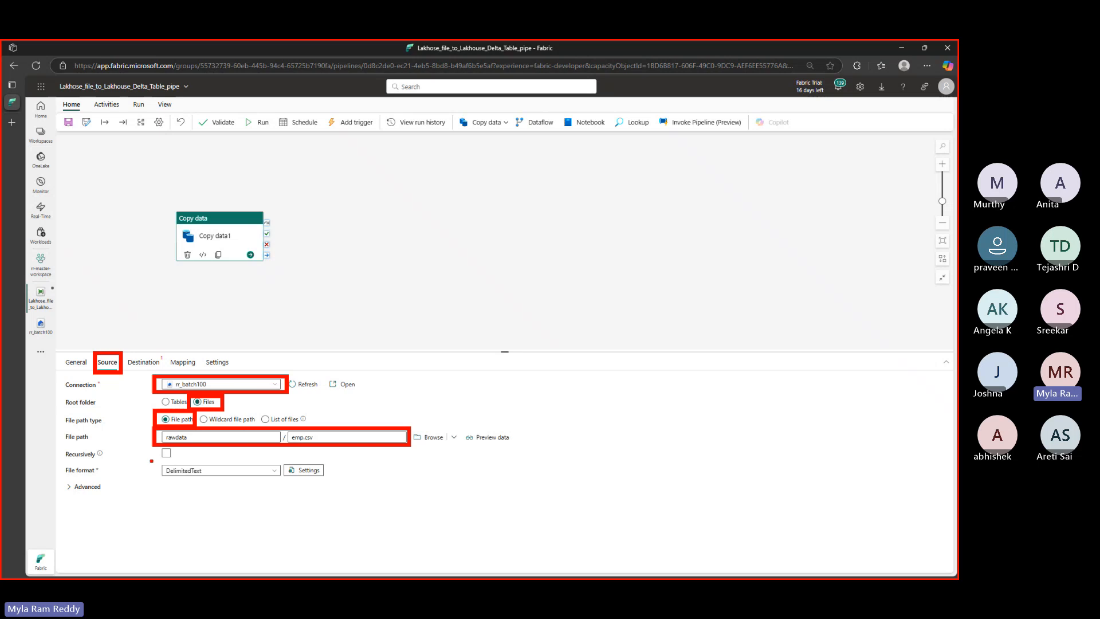
mouse_move(153, 460)
left_mouse_down()
mouse_move(200, 484)
mouse_move(260, 485)
mouse_move(277, 458)
mouse_move(152, 459)
left_mouse_up()
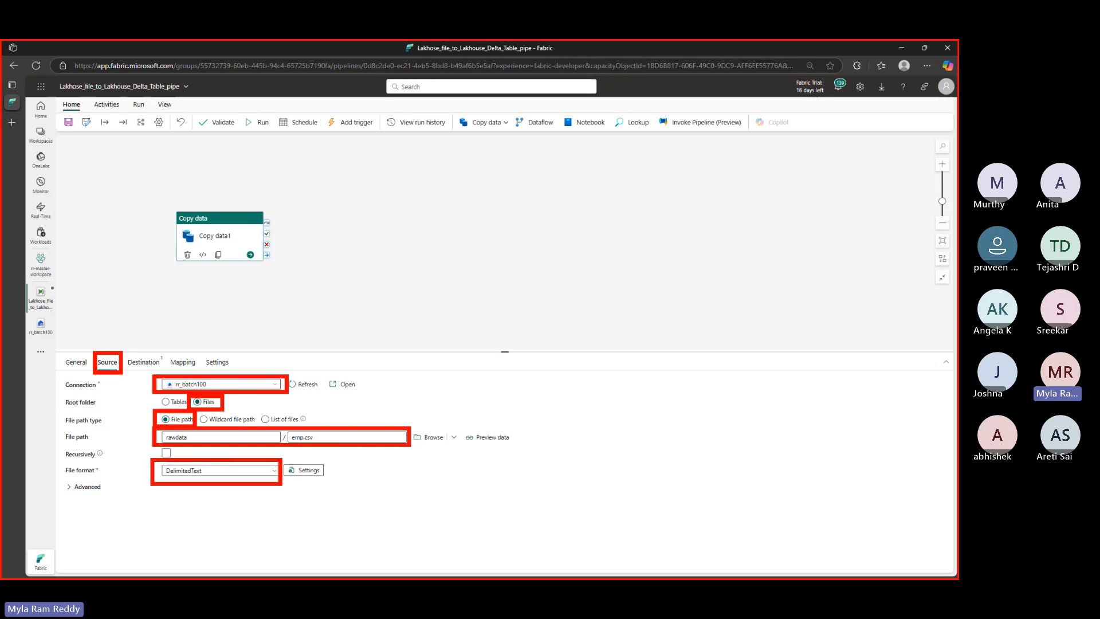
mouse_move(283, 458)
left_mouse_down()
mouse_move(285, 471)
mouse_move(336, 482)
mouse_move(285, 458)
mouse_move(336, 481)
left_mouse_up()
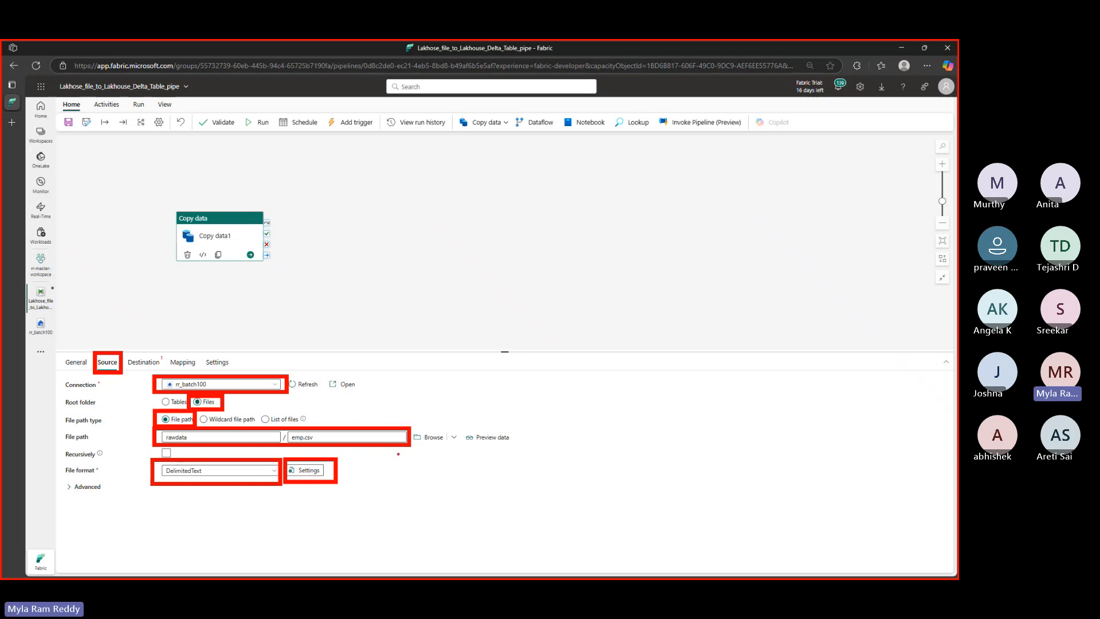
key("Escape")
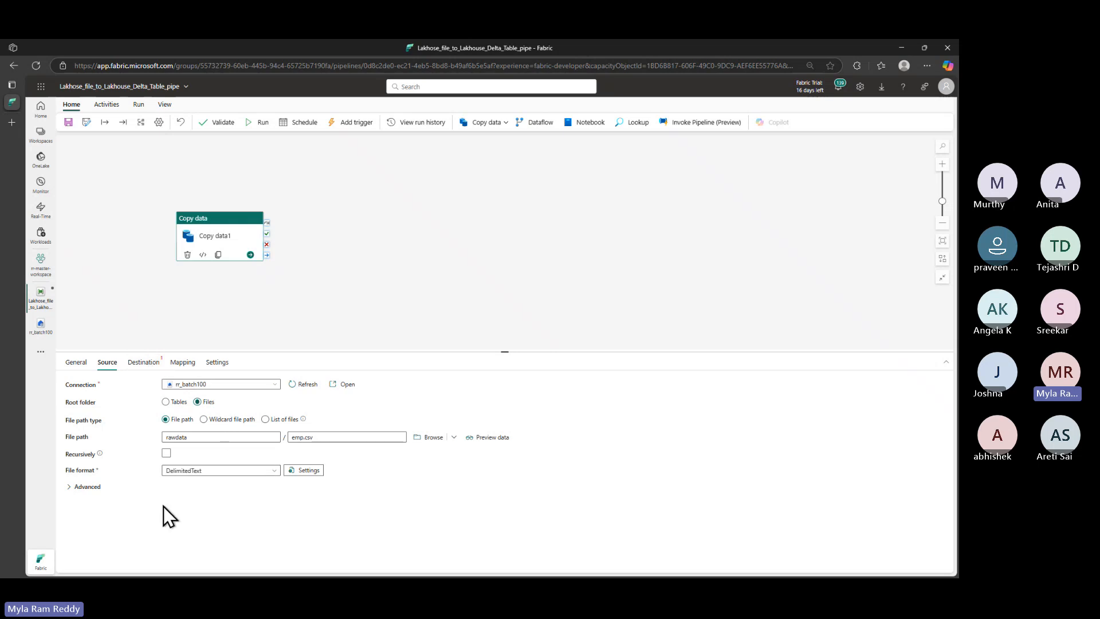
Preview the emp.csv source data and close the preview
left_click(489, 437)
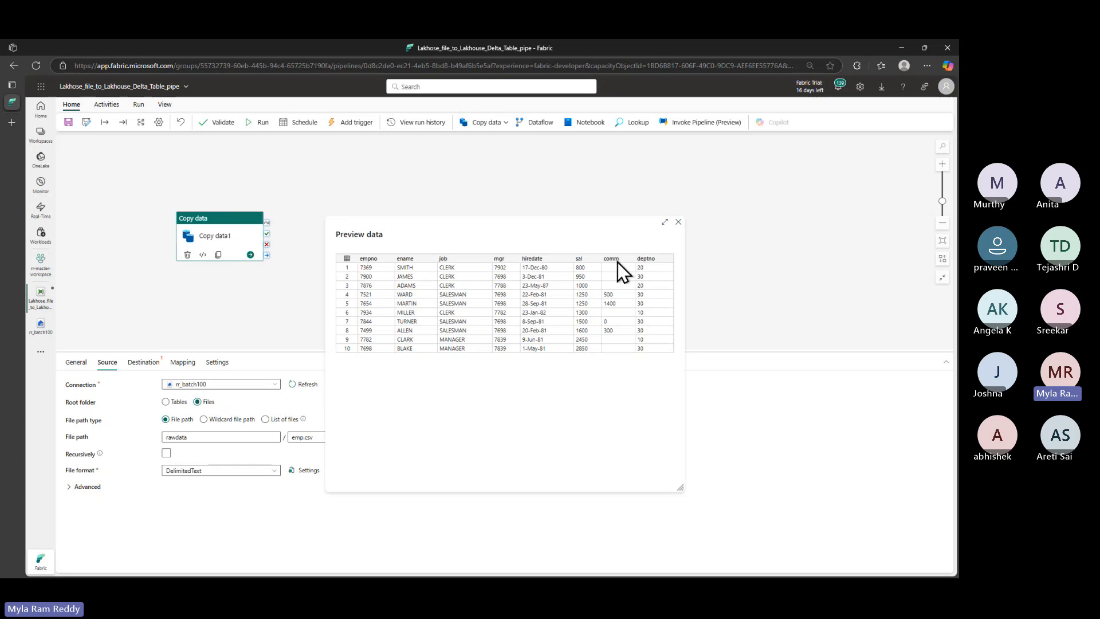
left_click(679, 223)
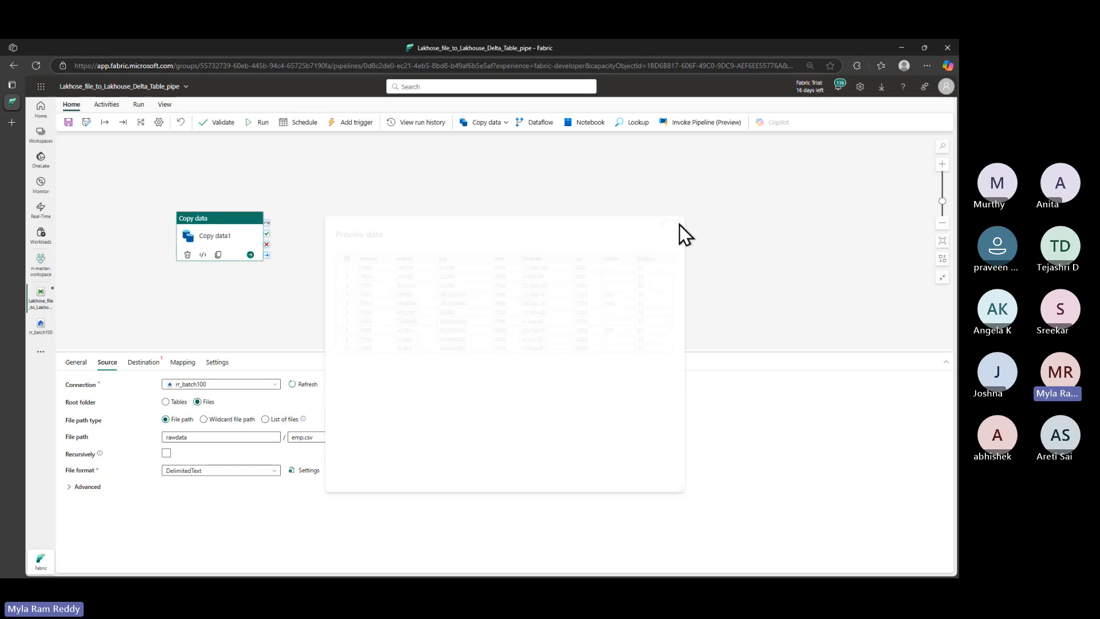
Set the source file's column delimiter to Pipe (|), preview the data with it, and close the preview
left_click(304, 478)
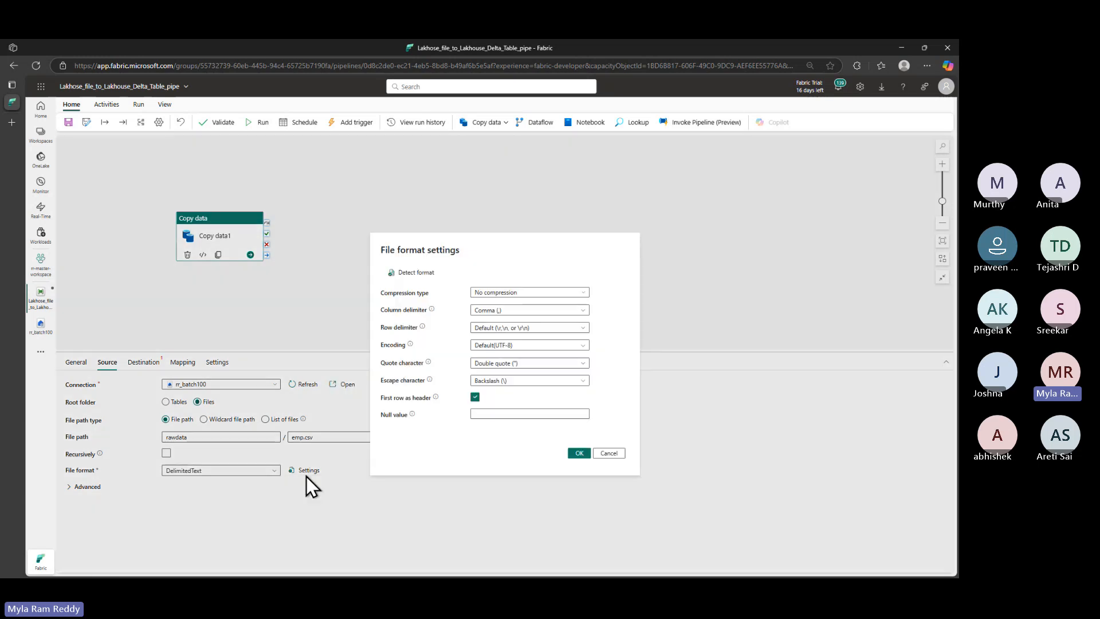
left_click(578, 310)
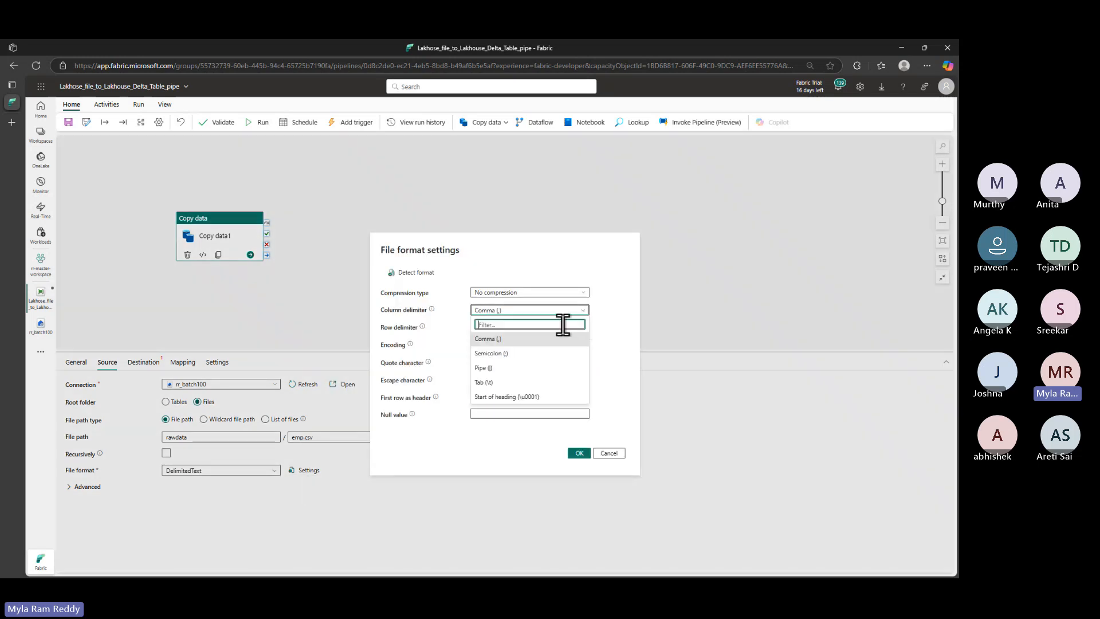
left_click(495, 369)
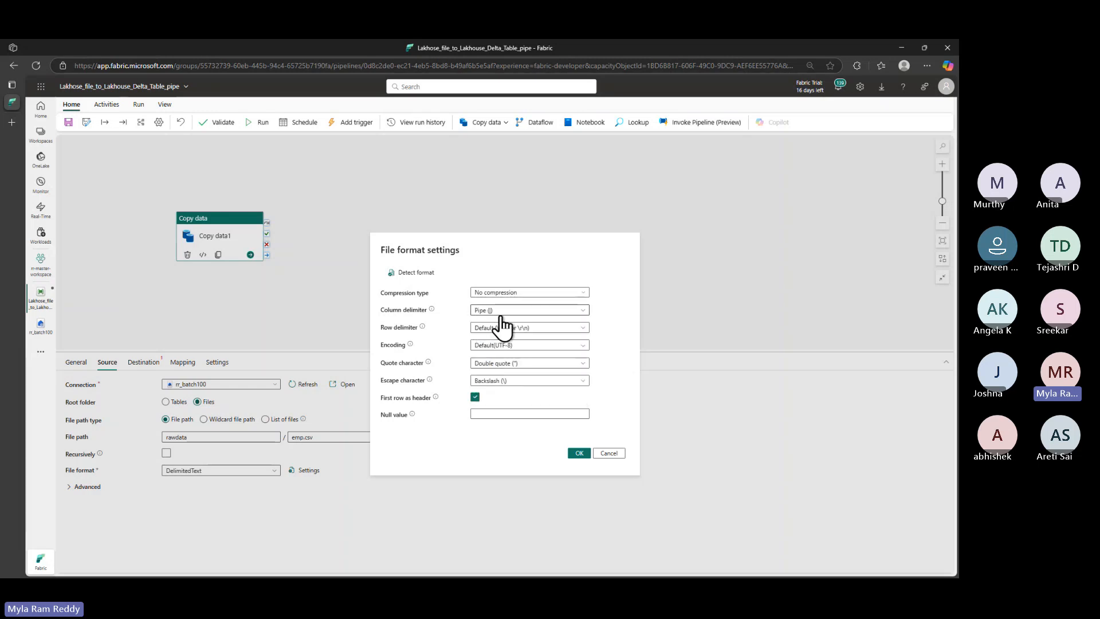
left_click(580, 453)
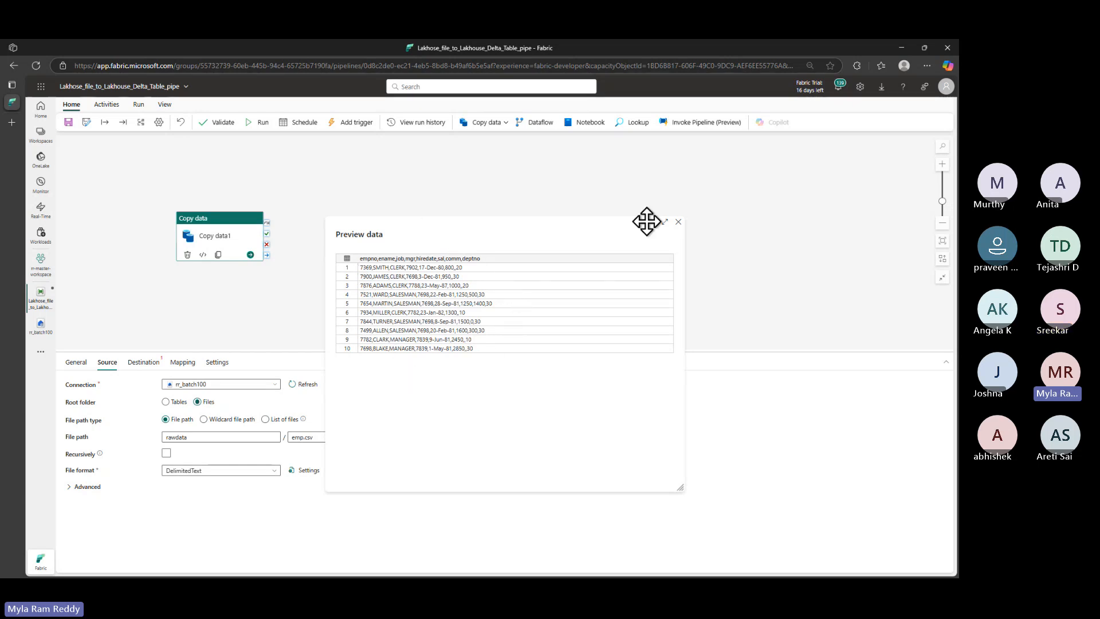
left_click(678, 222)
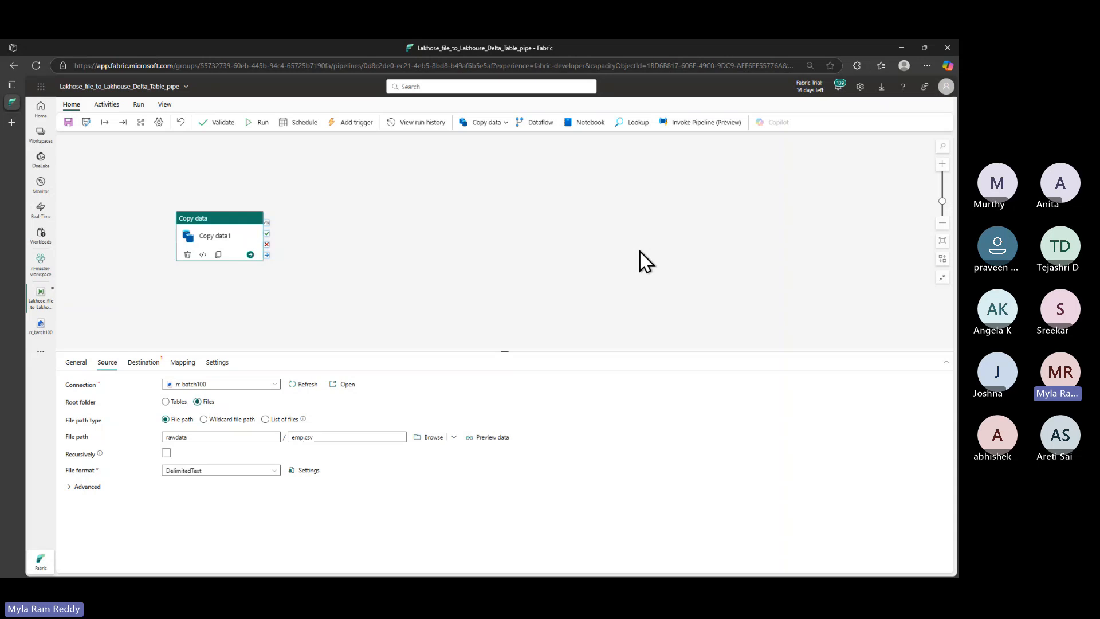
Set the source file's column delimiter to Comma (,) and preview the data again
left_click(311, 472)
left_click(582, 310)
left_click(503, 340)
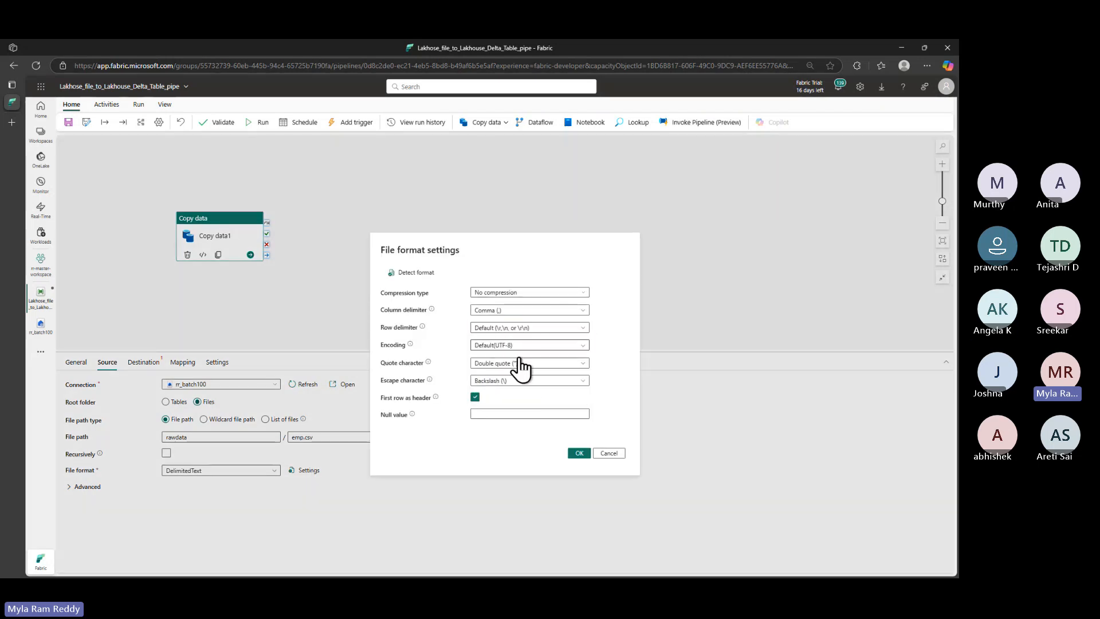
left_click(580, 453)
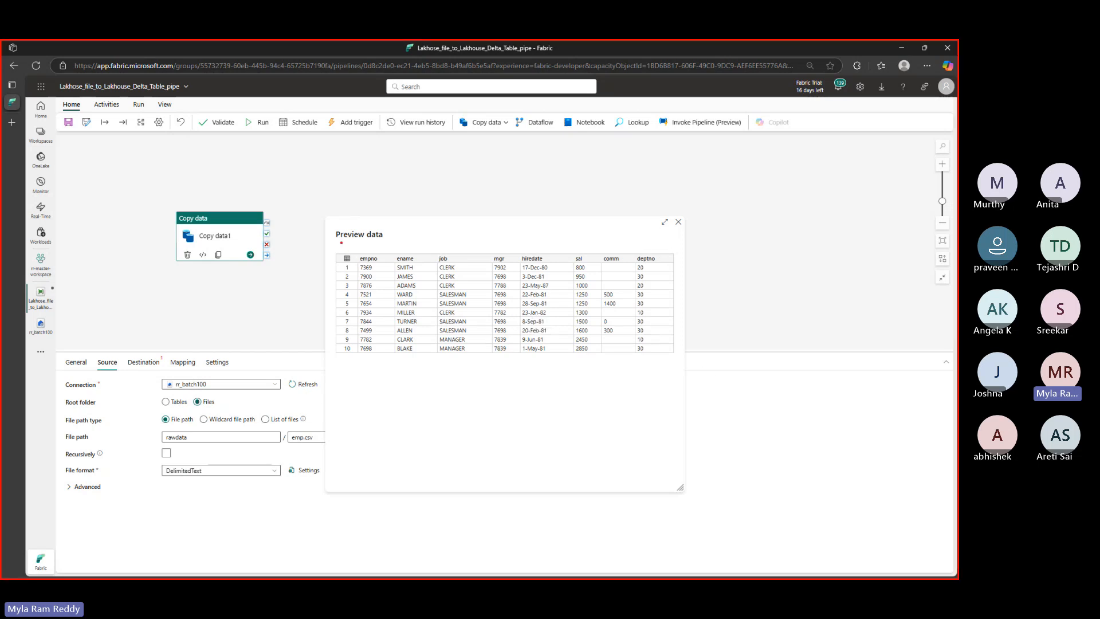
Underline the Preview data title and box the previewed employee table
left_click_drag(336, 243, 369, 245)
mouse_move(333, 252)
left_mouse_down()
mouse_move(348, 340)
mouse_move(679, 366)
left_mouse_up()
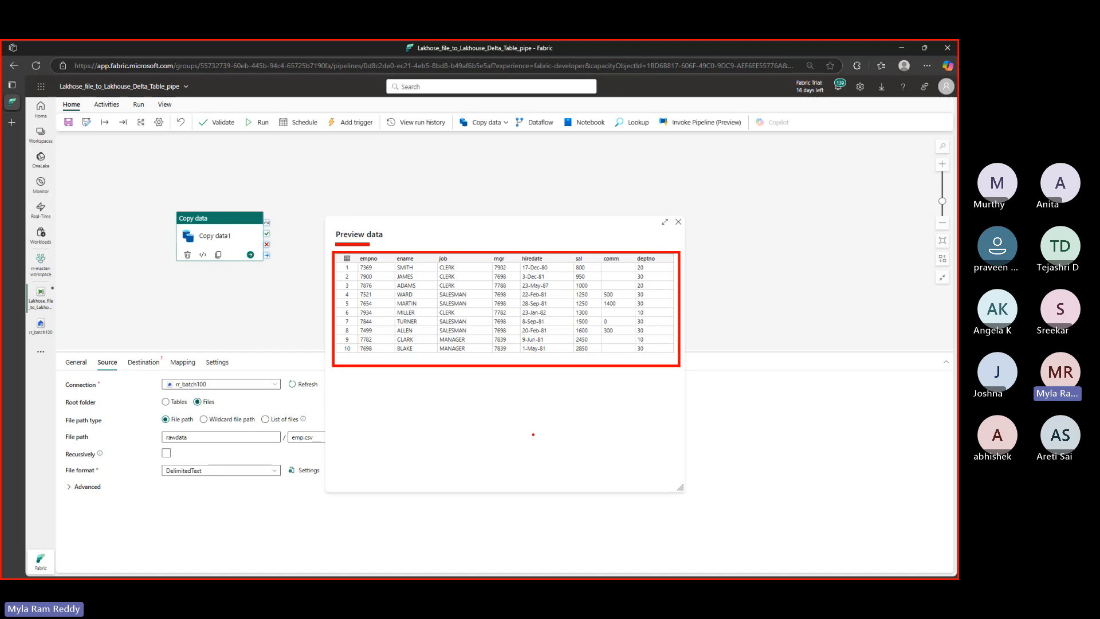
Draw a check mark below the previewed employee table, clear the annotations, and close the preview
mouse_move(400, 411)
left_mouse_down()
mouse_move(423, 430)
mouse_move(542, 351)
left_mouse_up()
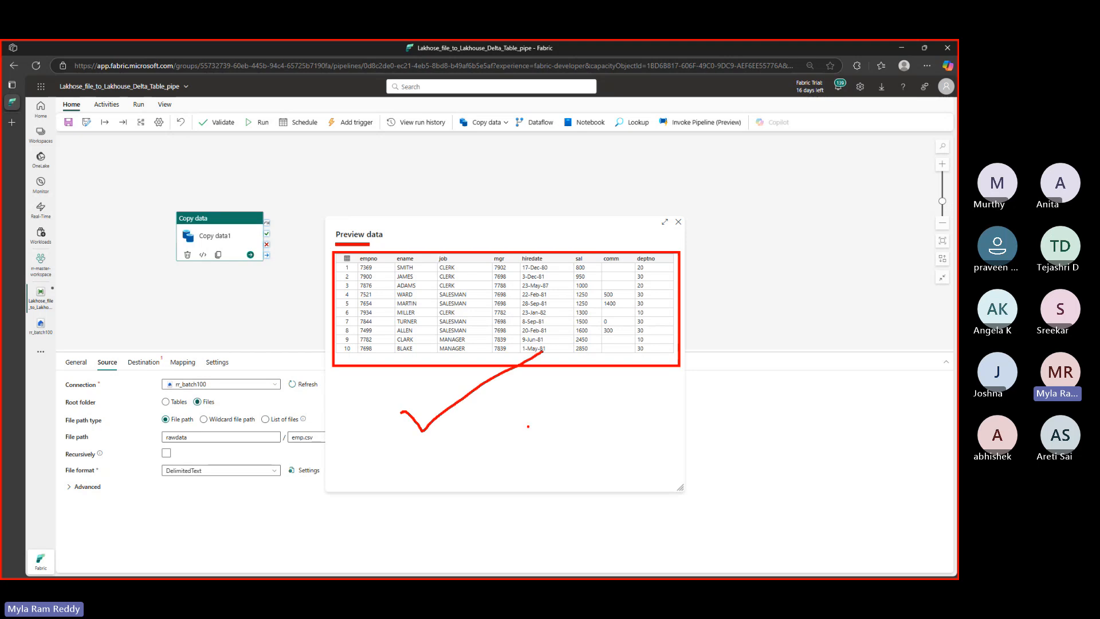
key("Escape")
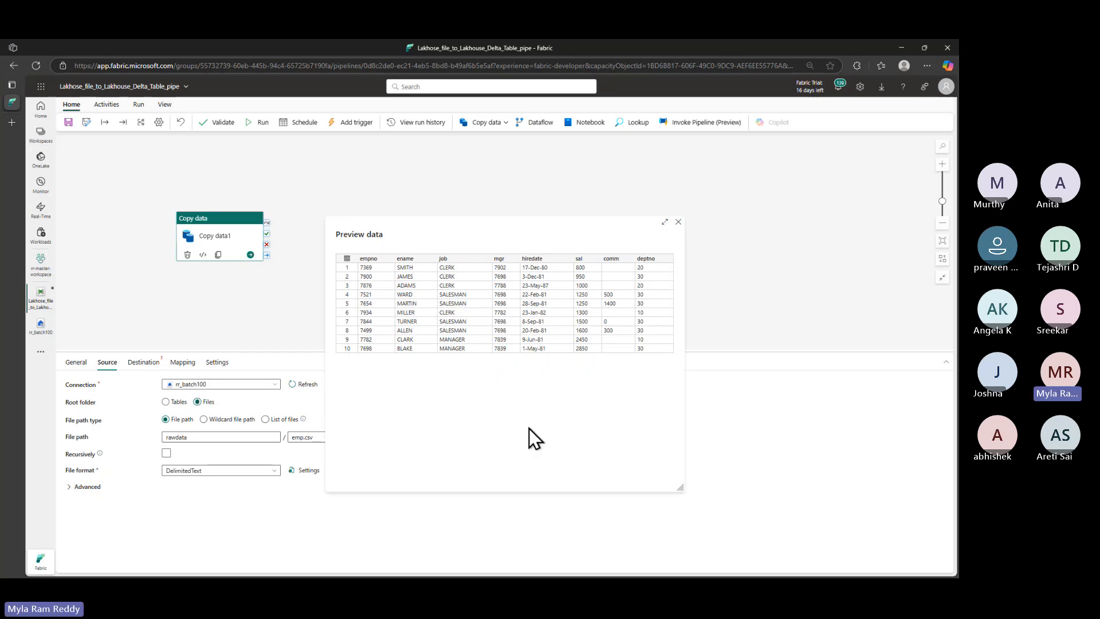
left_click(676, 225)
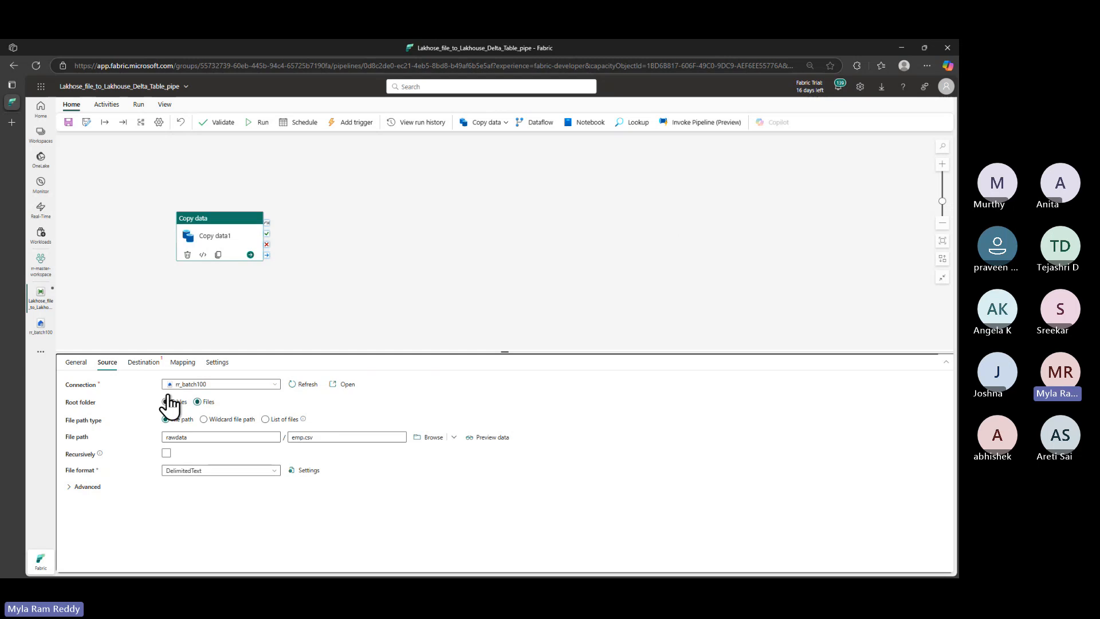
Set the Copy data activity's destination connection to the rr_batch100 lakehouse from the OneLake catalog
left_click(146, 363)
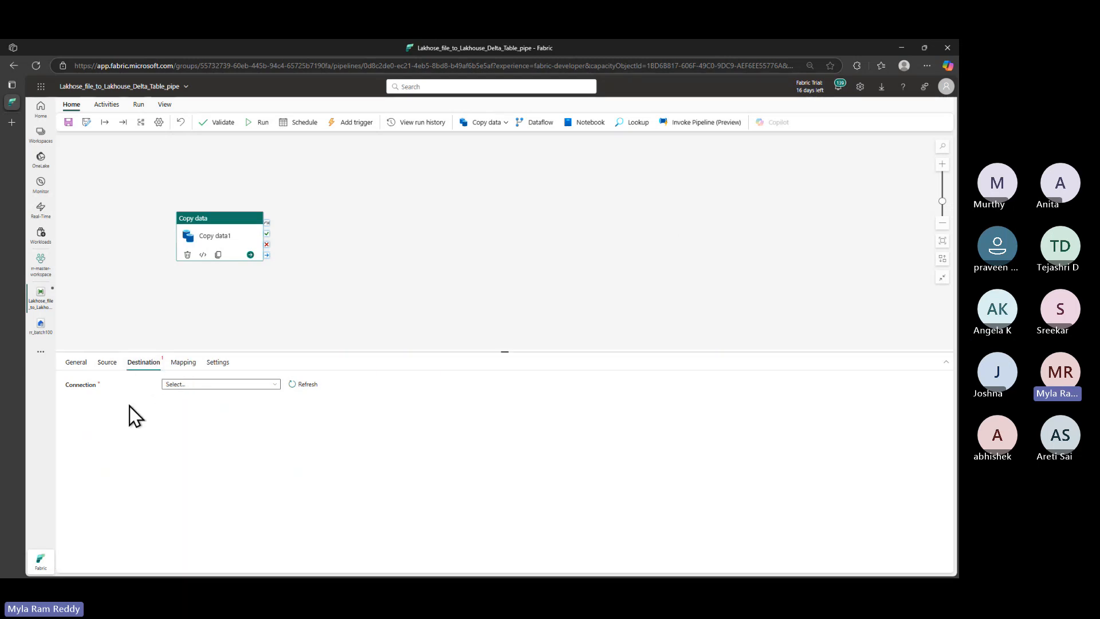
left_click(198, 387)
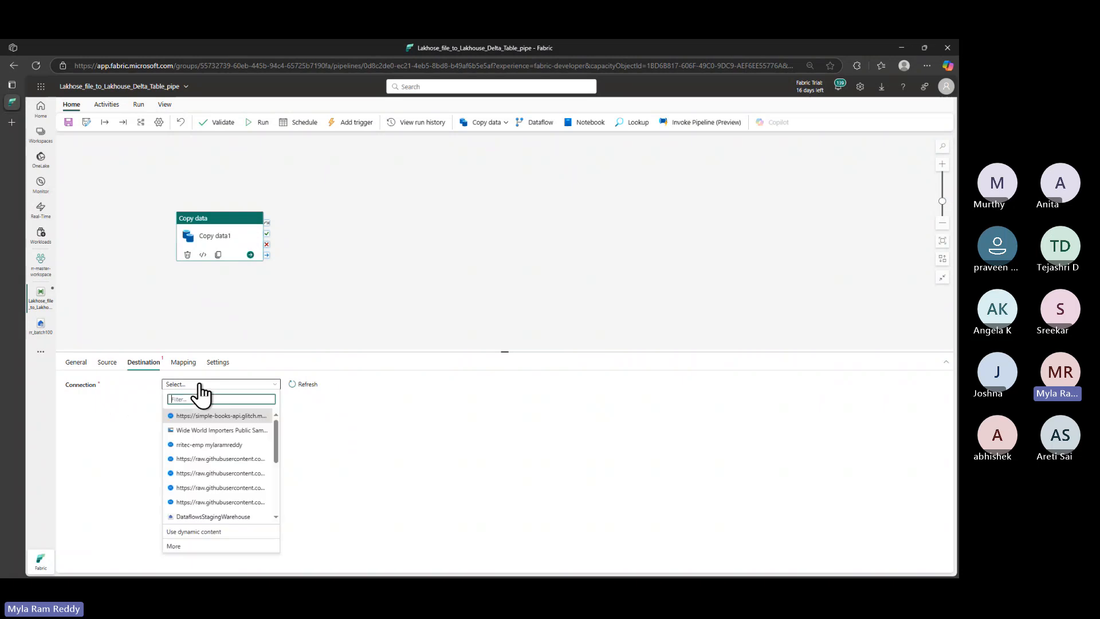
left_click(174, 546)
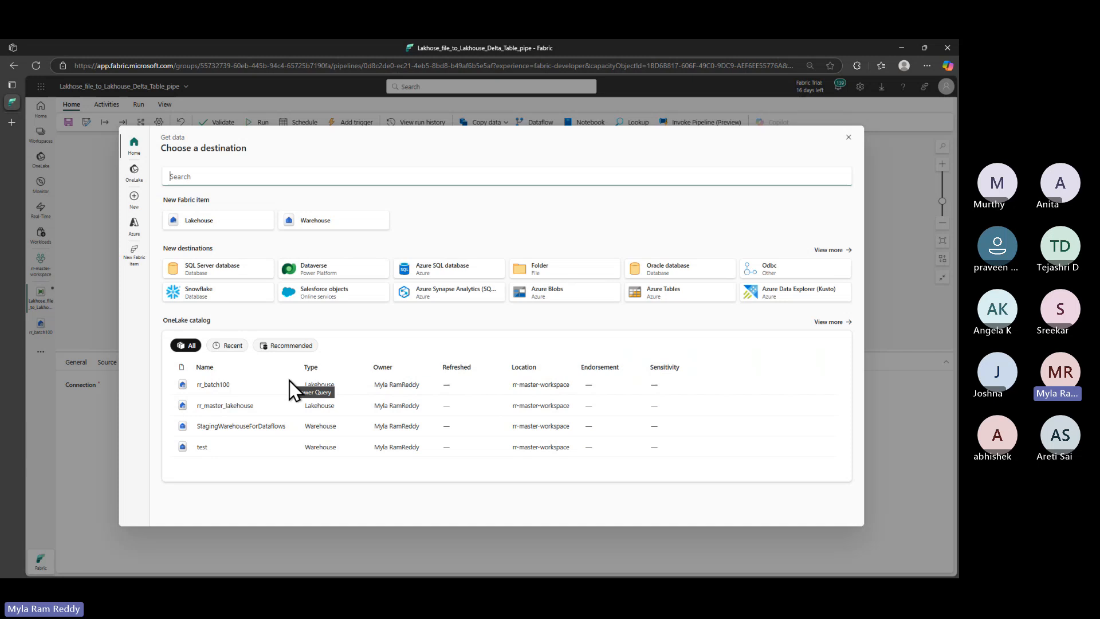
left_click(832, 251)
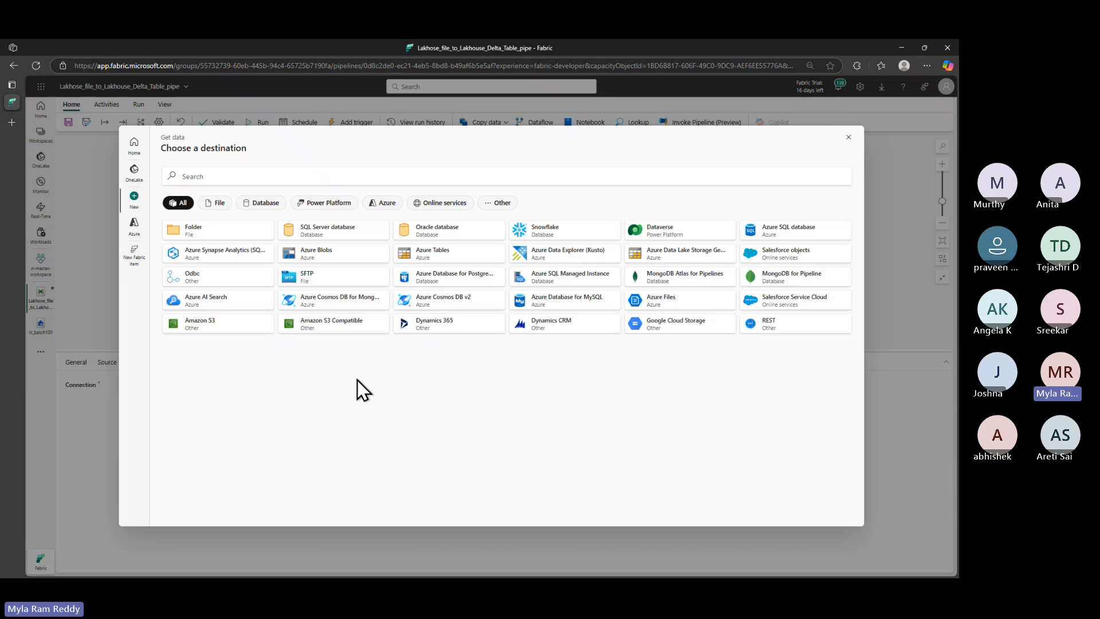
left_click(135, 172)
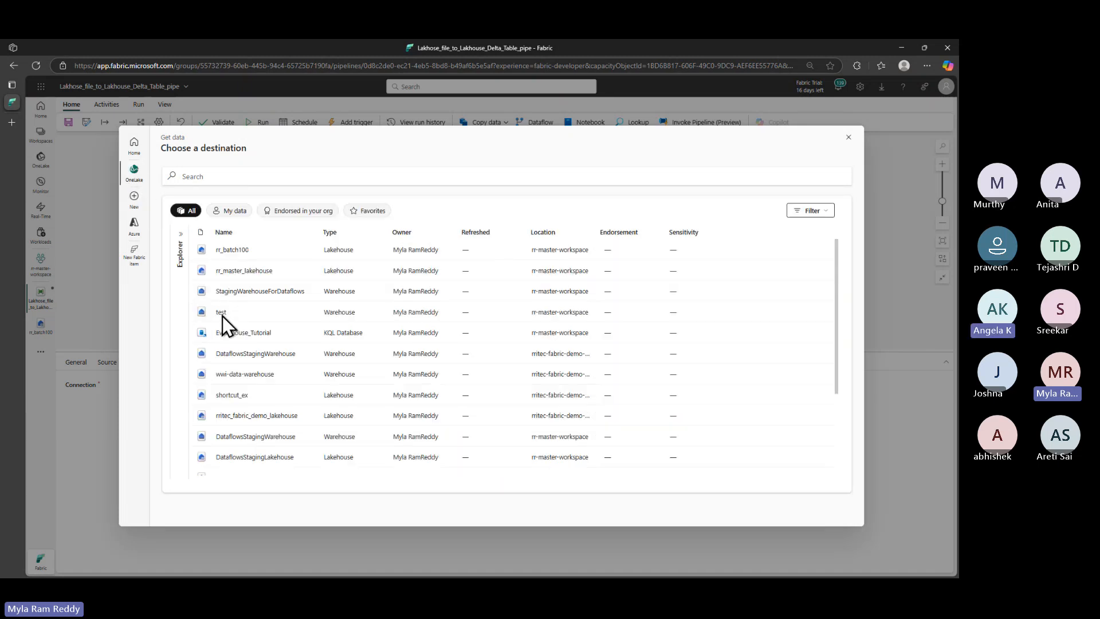
left_click(237, 252)
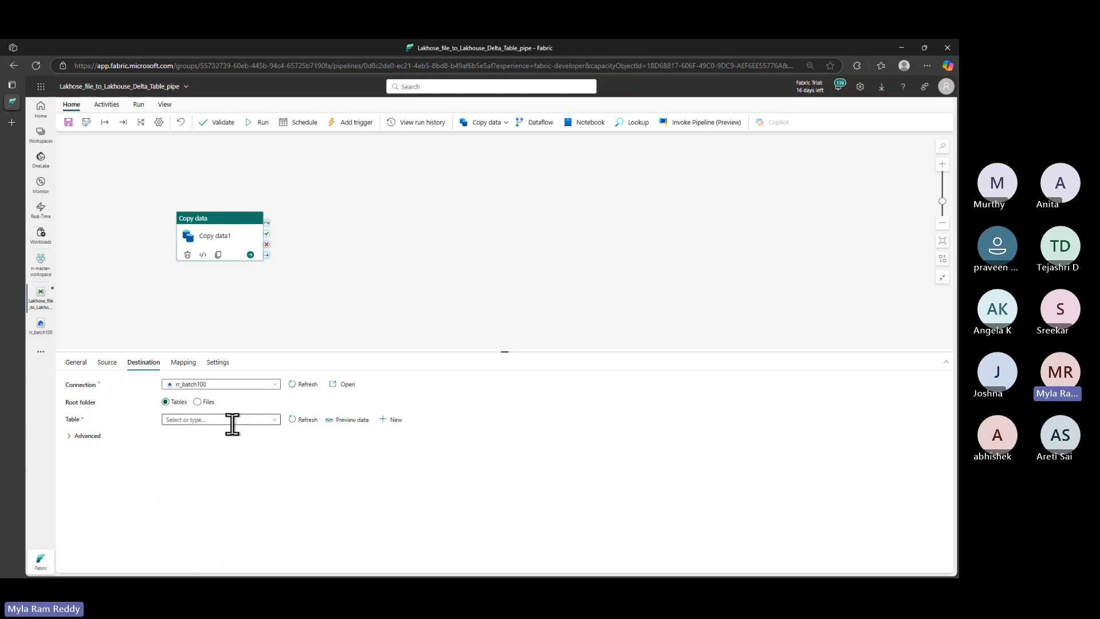
Look through the lakehouse's existing tables and enter emp20250409 as the destination table name
left_click(265, 422)
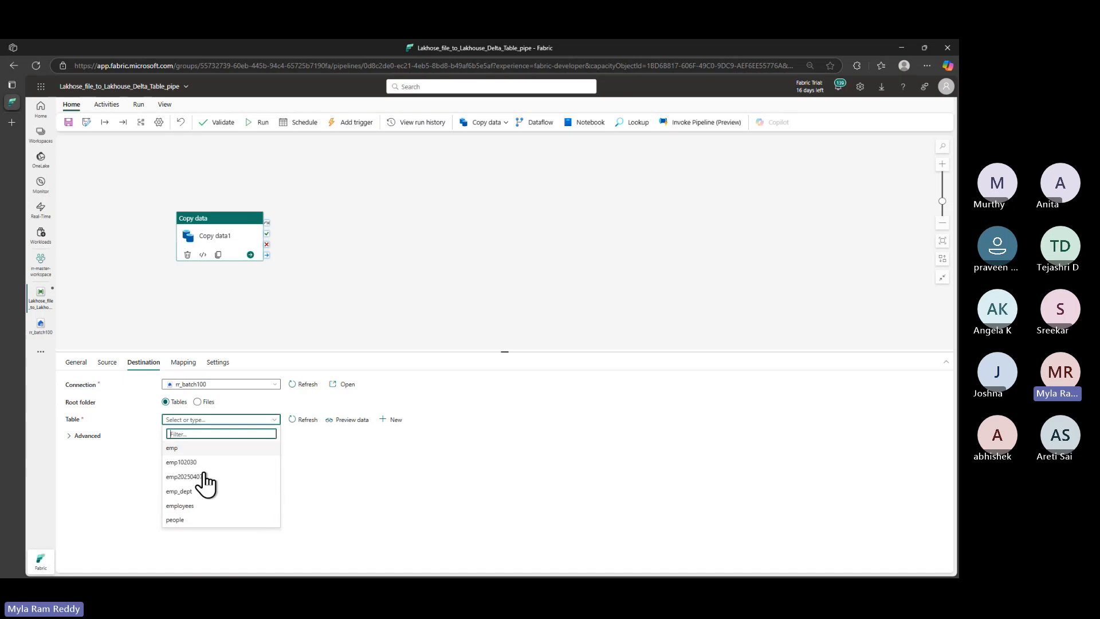
left_click(327, 463)
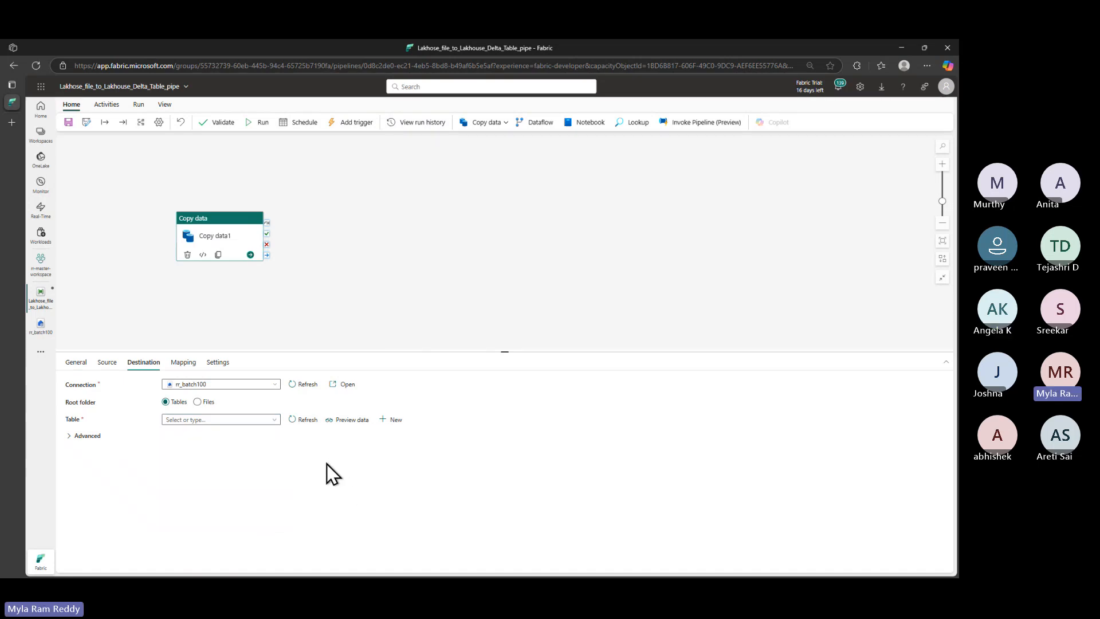
left_click(206, 420)
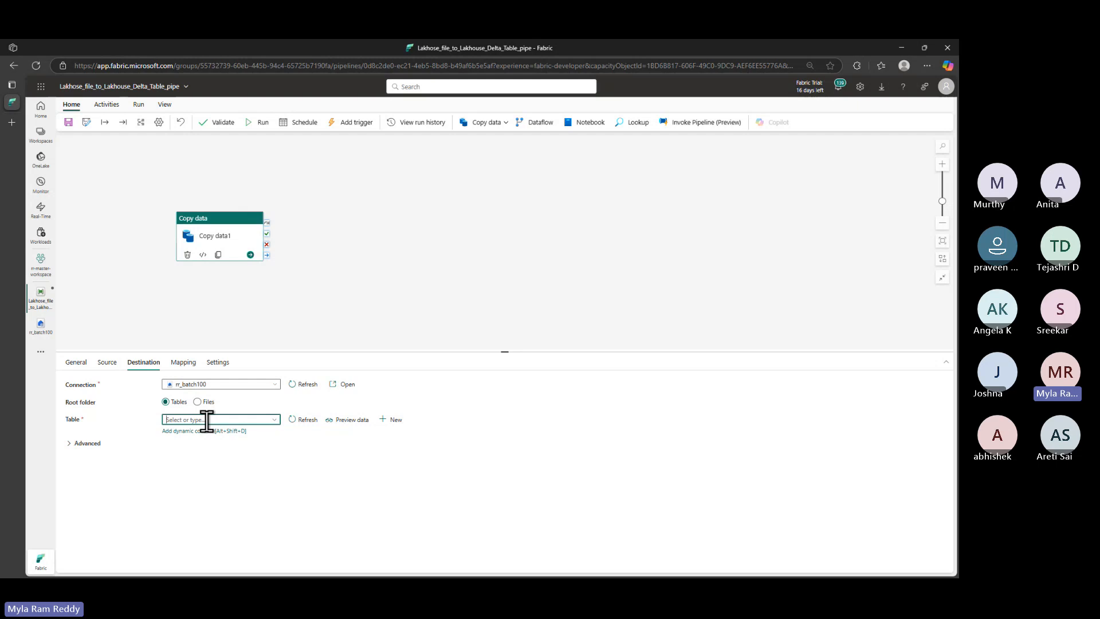
type("emp20250409")
left_click(279, 490)
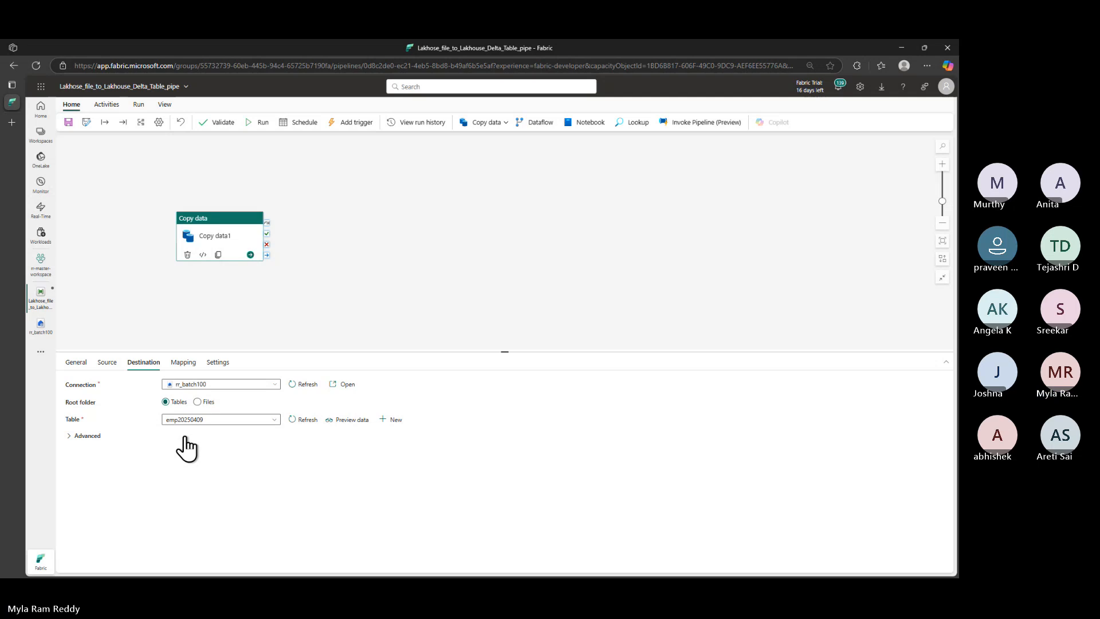
Expand the destination's advanced options, review the table action, and revisit the source and destination settings
left_click(77, 437)
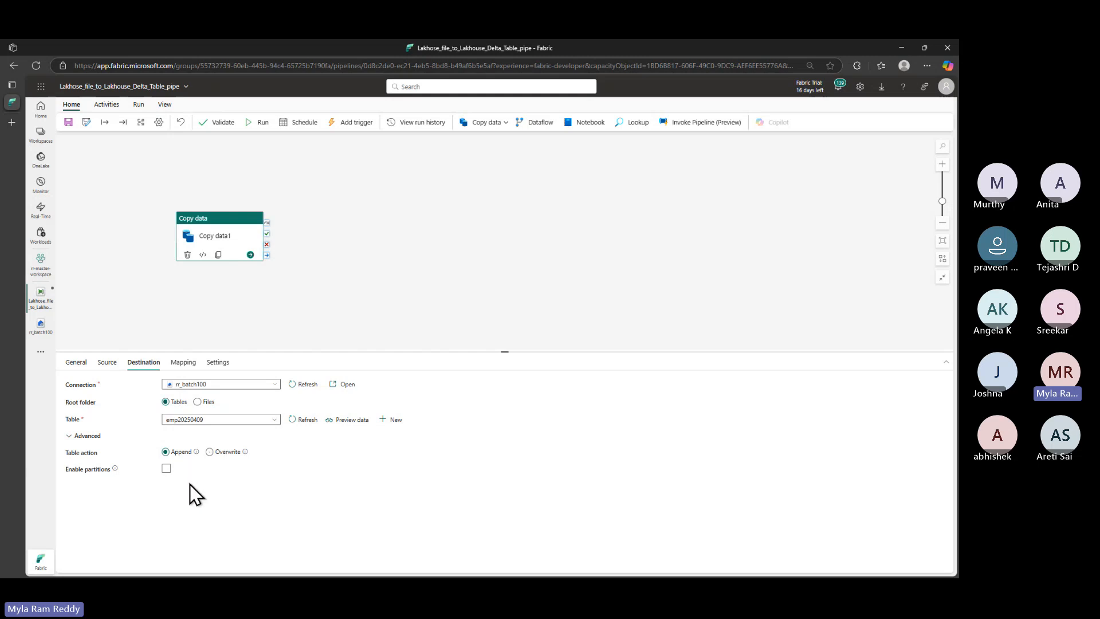
left_click(201, 457)
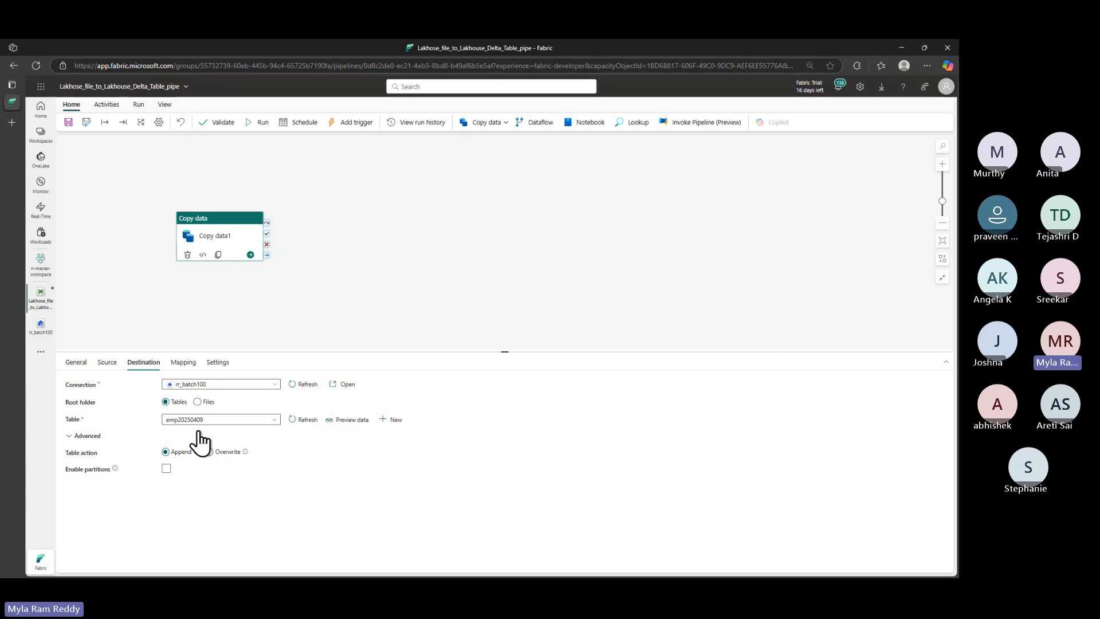
left_click(226, 419)
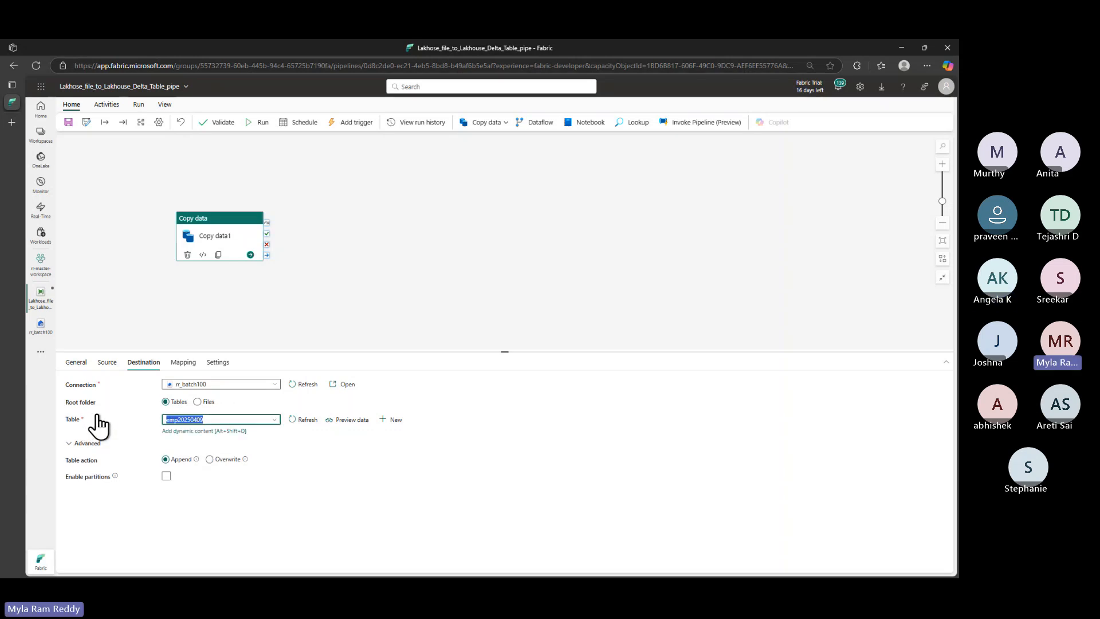
left_click(107, 363)
left_click(149, 367)
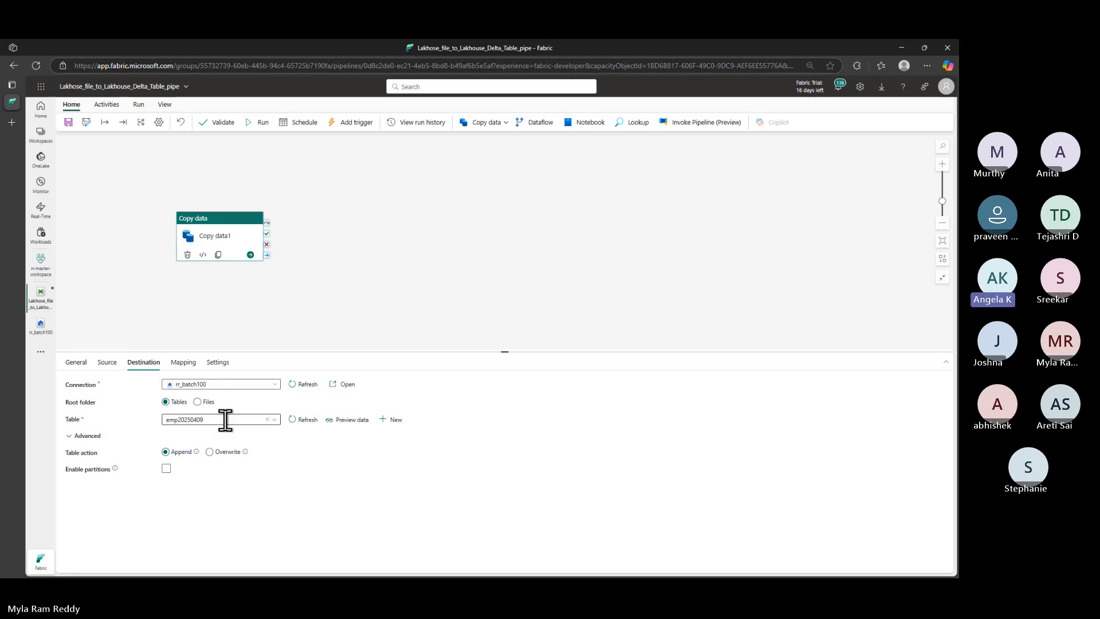
Replace the typed destination table with a new table entry named emp20250409, reusing the copied name
left_click(226, 420)
key("ctrl+c")
key("BackSpace")
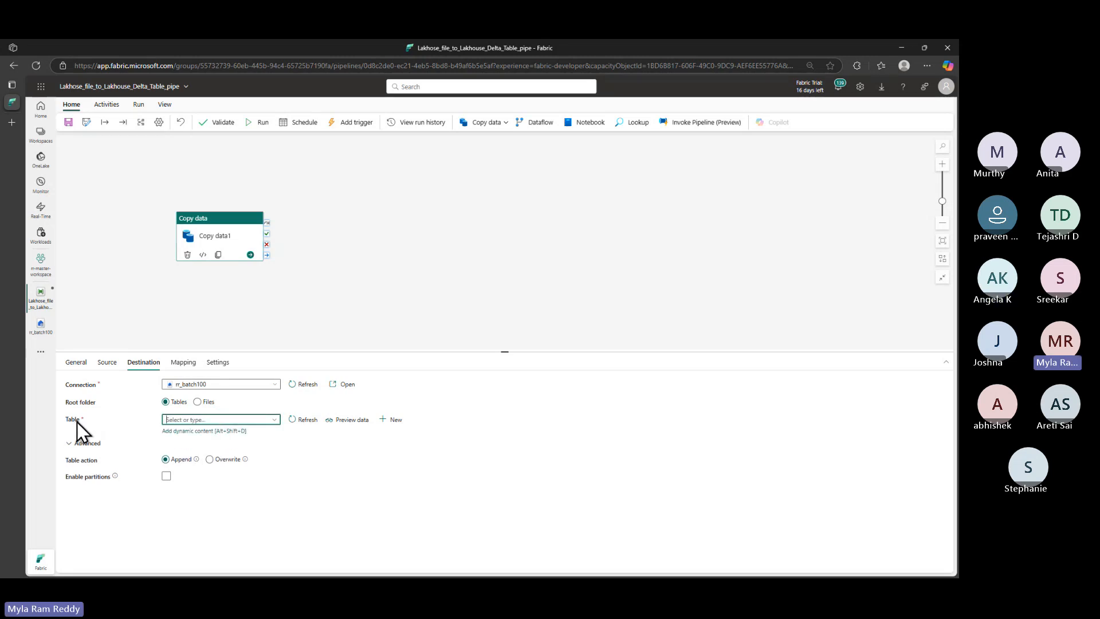
left_click(395, 420)
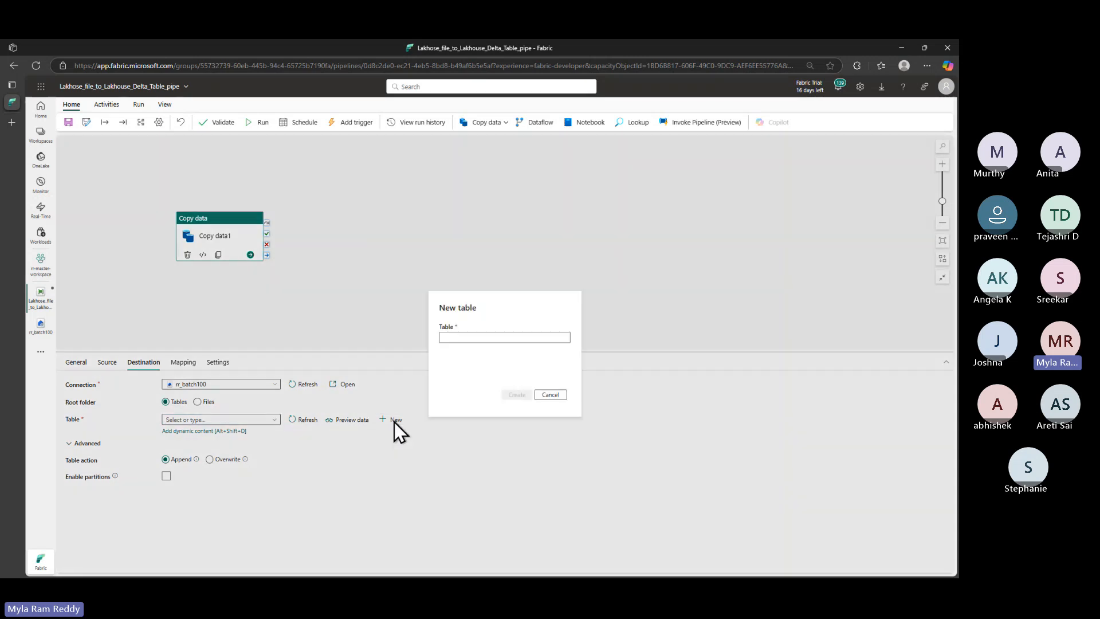
left_click(456, 338)
key("ctrl+v")
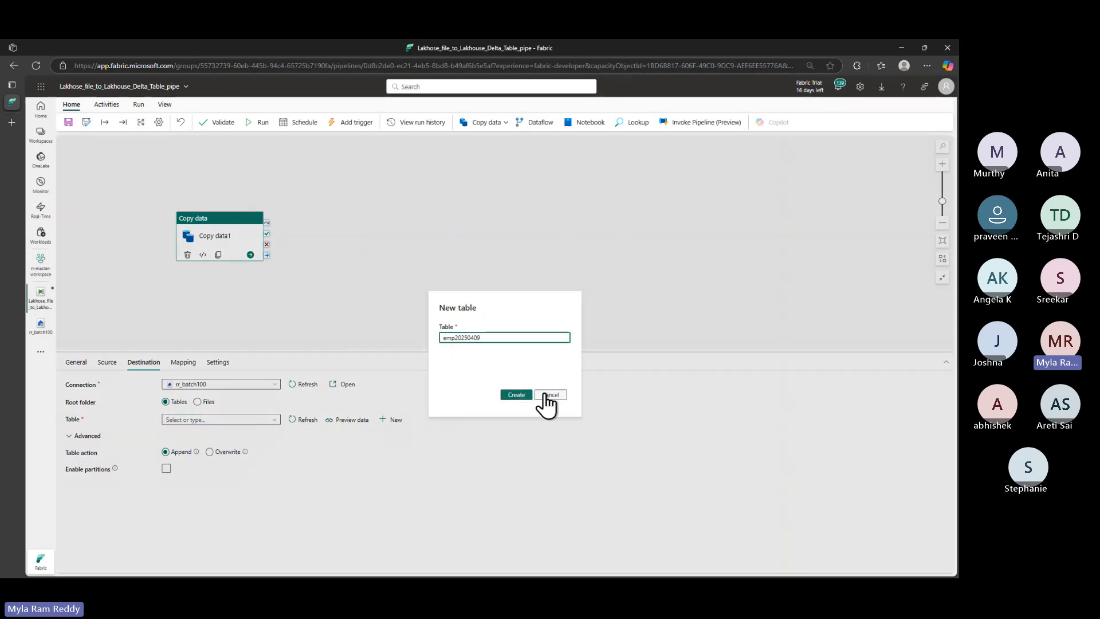
left_click(518, 395)
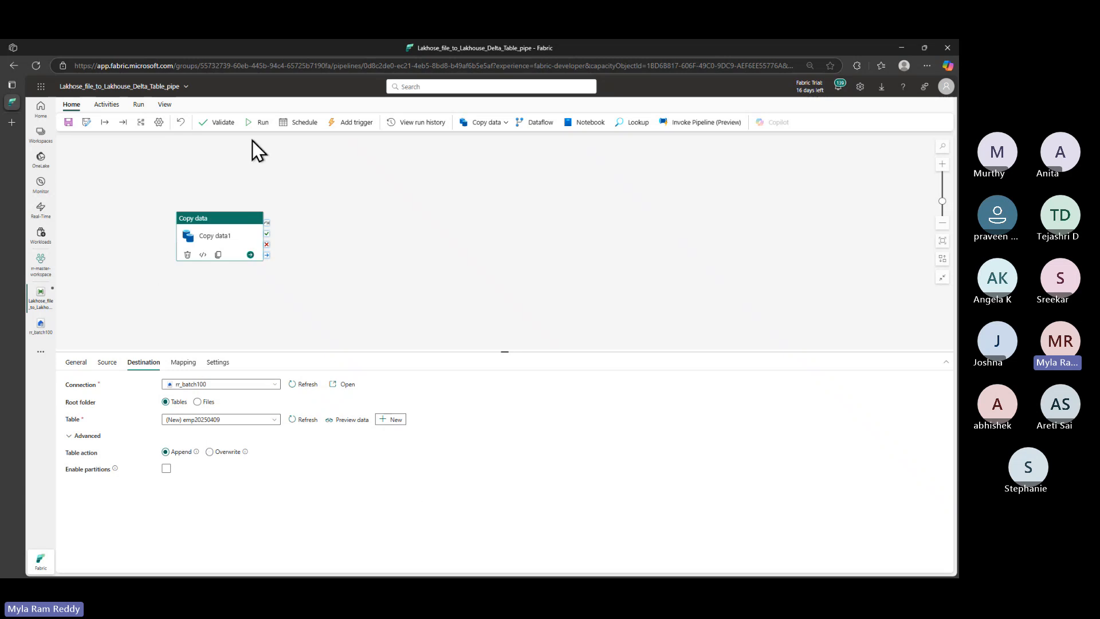
Validate the pipeline, close the validation output, and save the pipeline
left_click(224, 124)
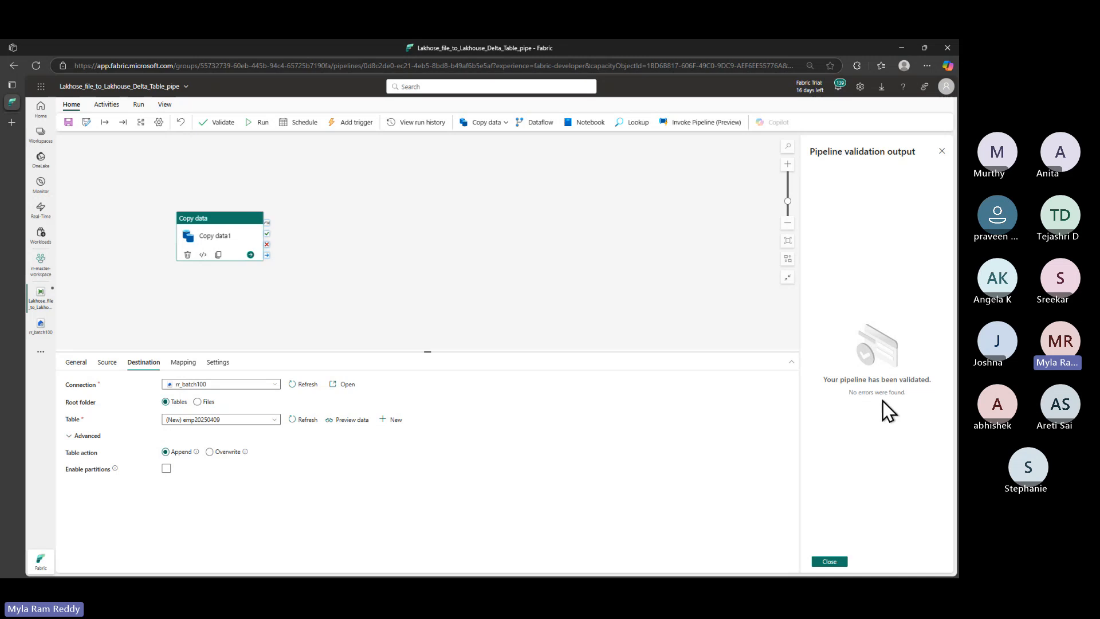
left_click(832, 563)
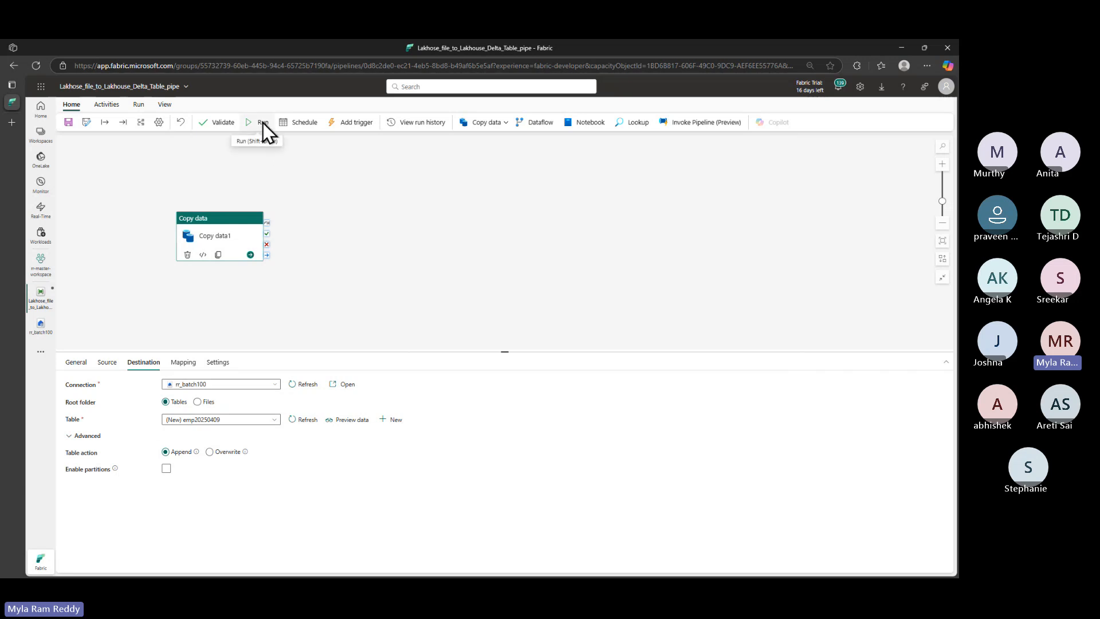
left_click(67, 122)
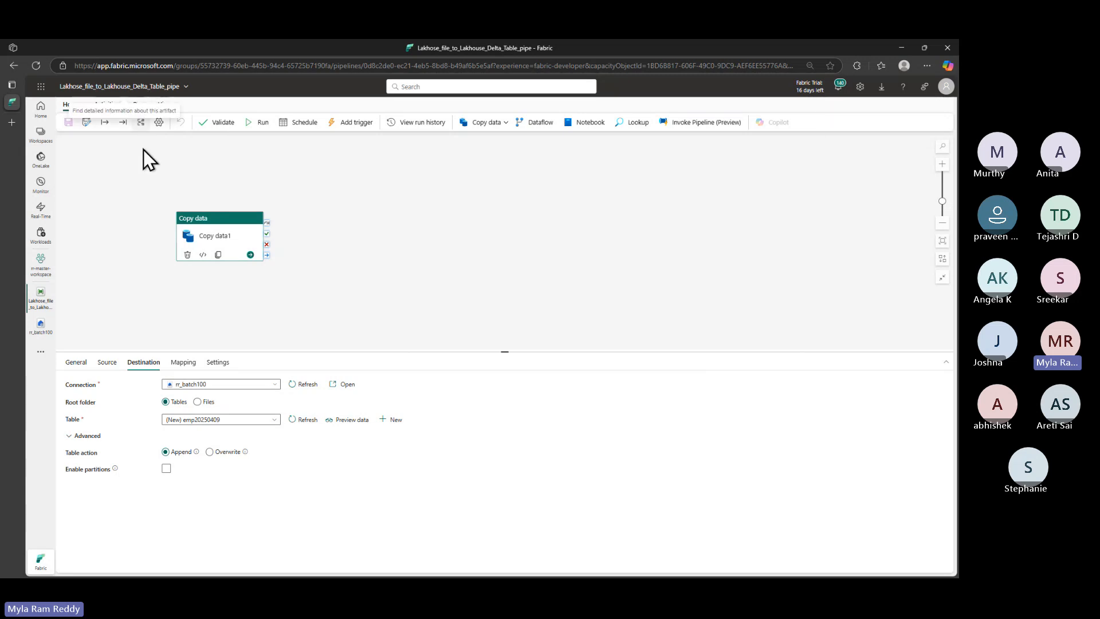
Run the pipeline and mark its status, activity name, run start, duration, input and output, clearing the marks when done
left_click(260, 125)
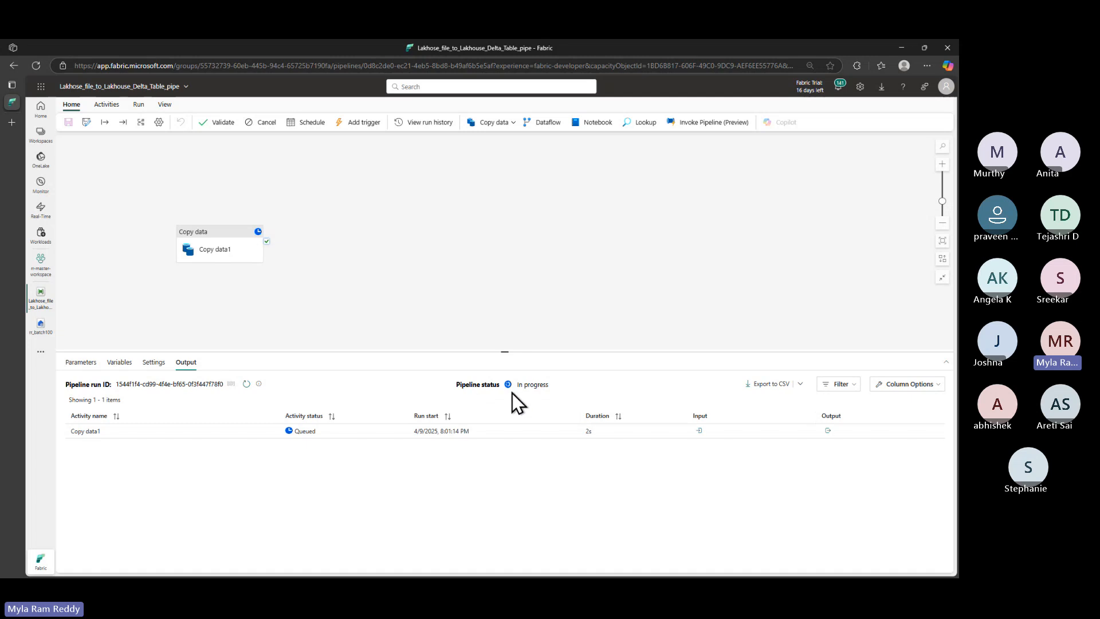
left_click_drag(510, 393, 540, 395)
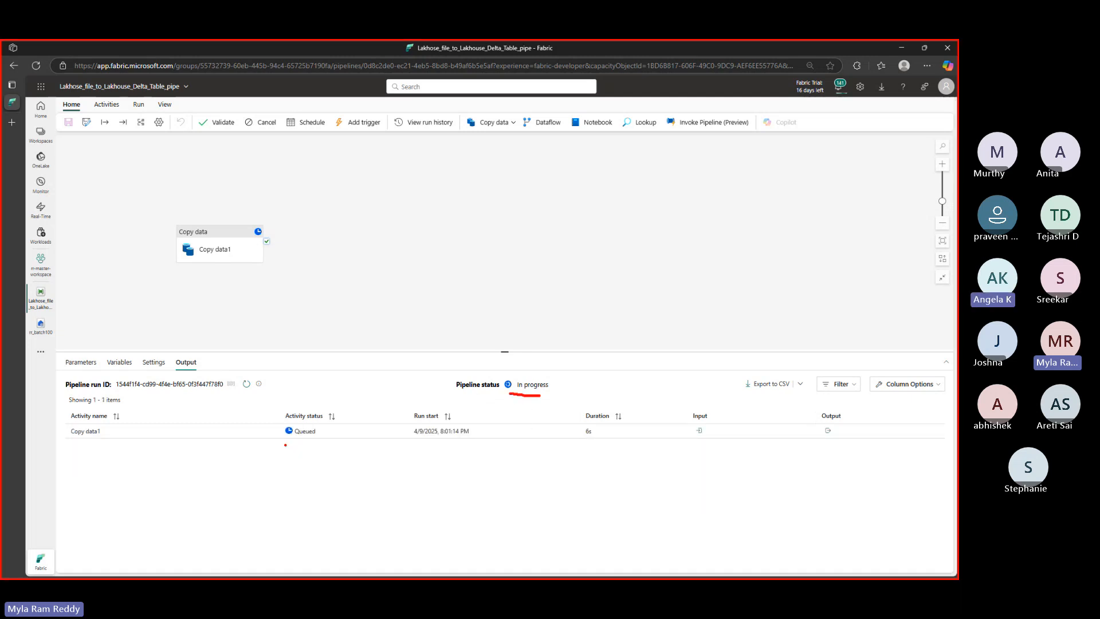
left_click_drag(449, 395, 505, 398)
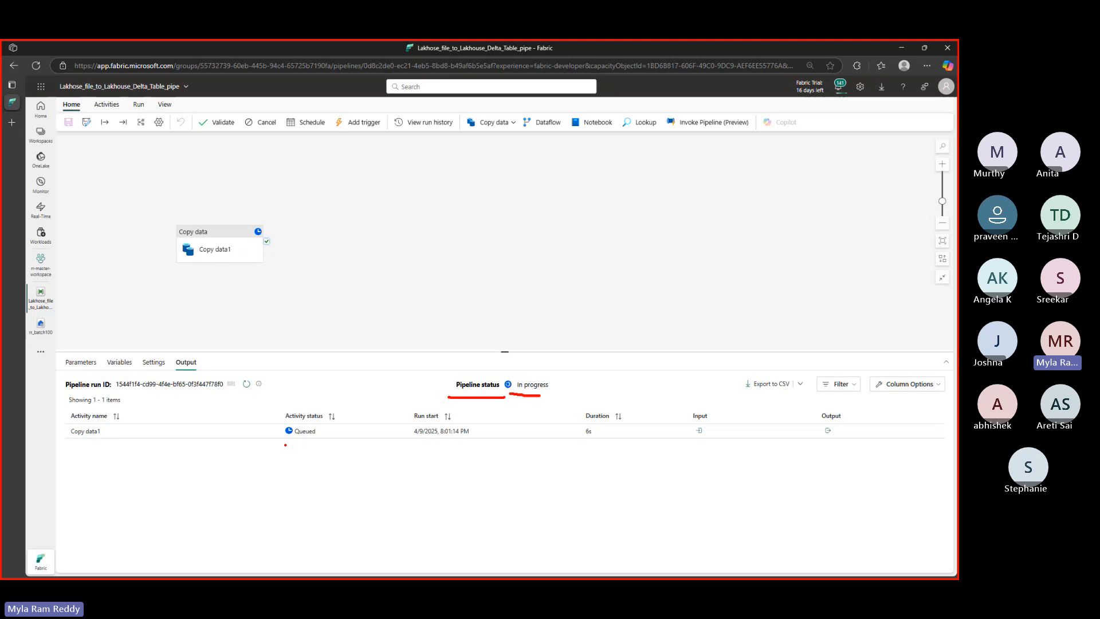
left_click_drag(286, 445, 332, 445)
left_click_drag(72, 442, 113, 442)
mouse_move(199, 258)
left_mouse_down()
mouse_move(237, 259)
mouse_move(114, 424)
left_mouse_up()
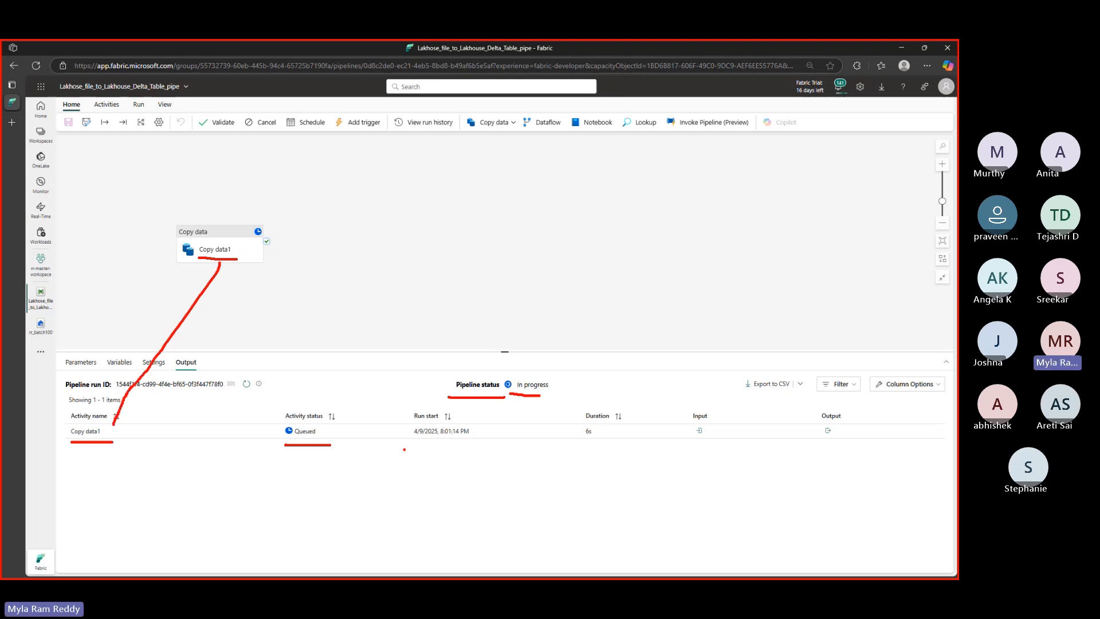
left_click_drag(411, 443, 481, 442)
left_click_drag(582, 441, 604, 436)
mouse_move(682, 446)
left_mouse_down()
mouse_move(705, 396)
mouse_move(670, 450)
mouse_move(686, 454)
left_mouse_up()
mouse_move(824, 397)
left_mouse_down()
mouse_move(794, 428)
mouse_move(809, 396)
left_mouse_up()
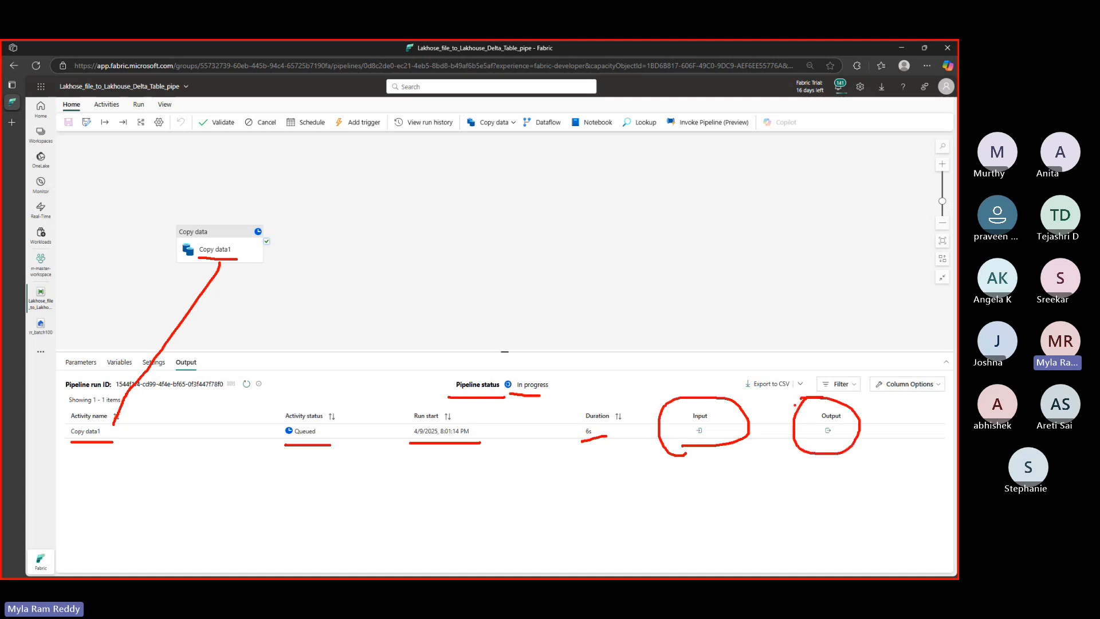
key("Escape")
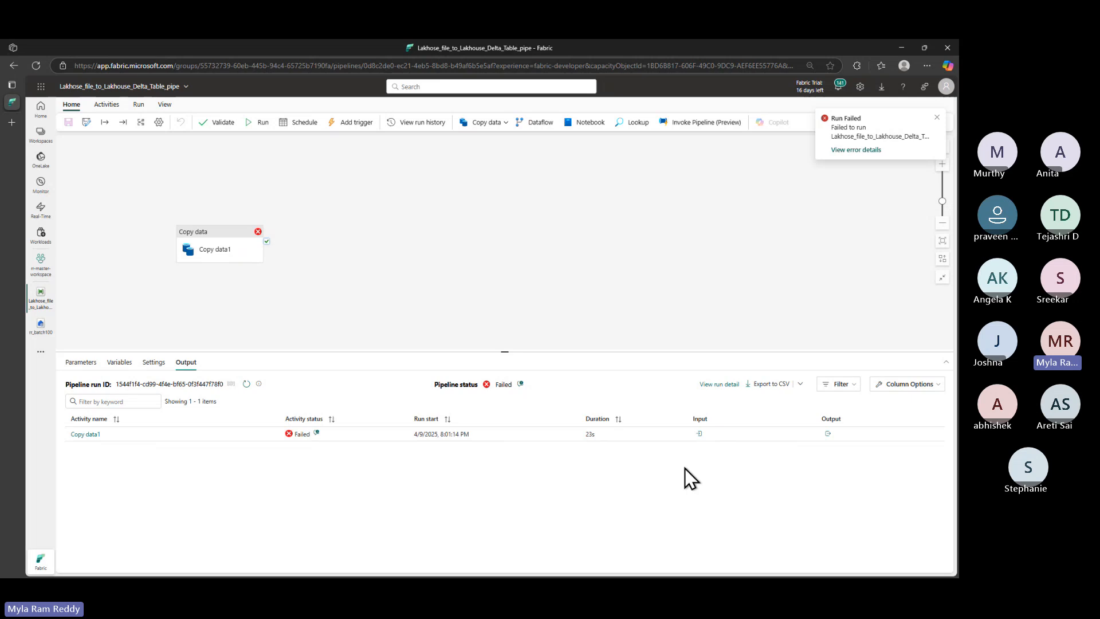
Read the error details of the Copy data1 activity run and close them
left_click(317, 433)
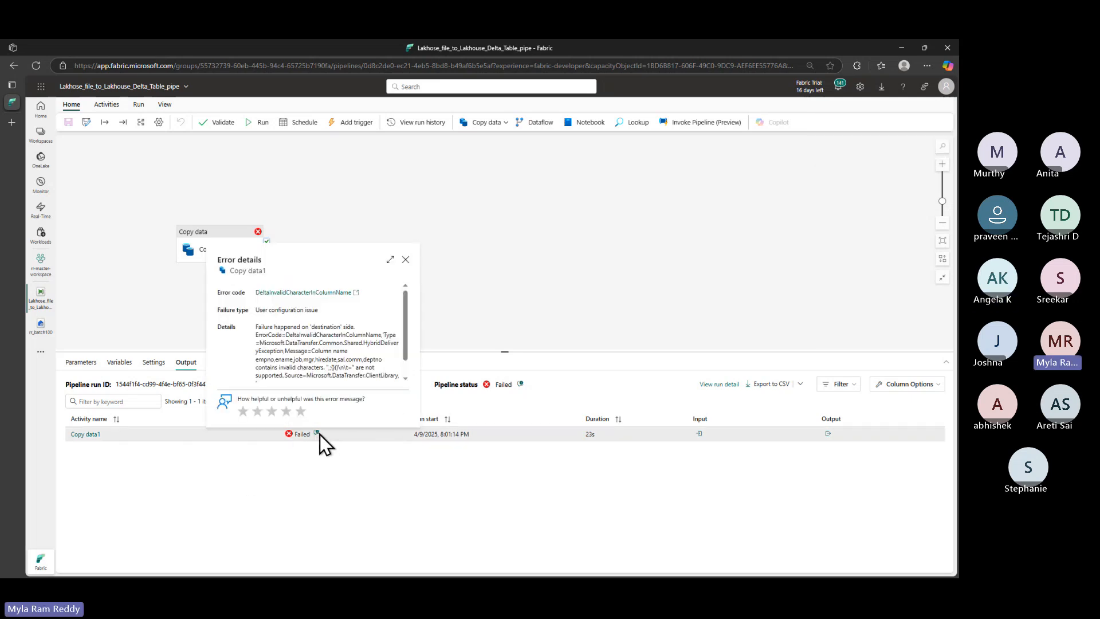
left_click(263, 344)
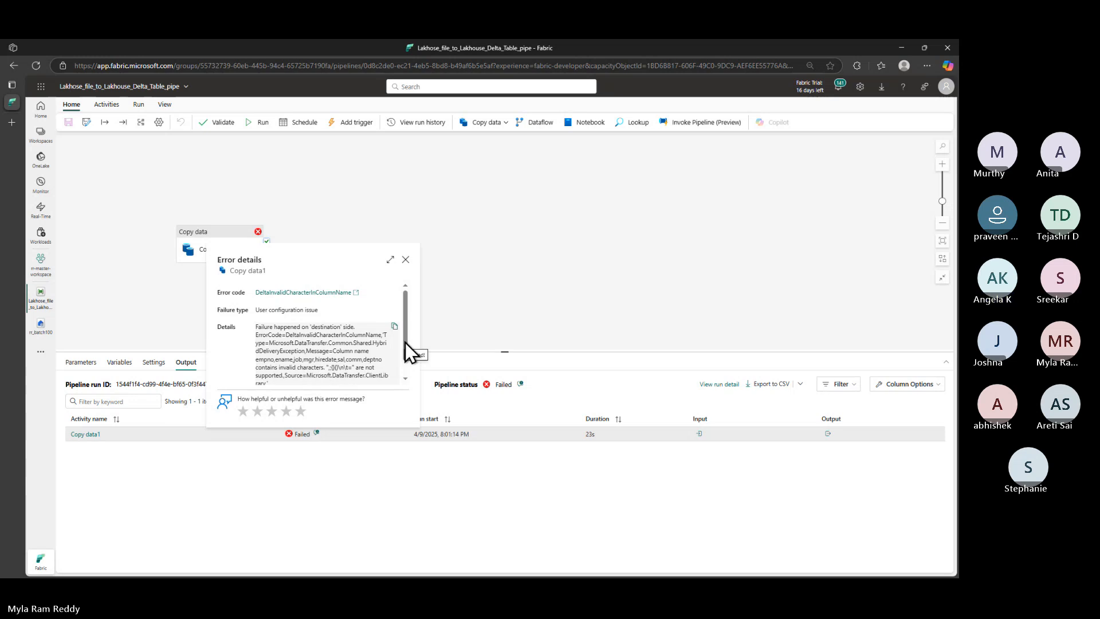
left_click(406, 261)
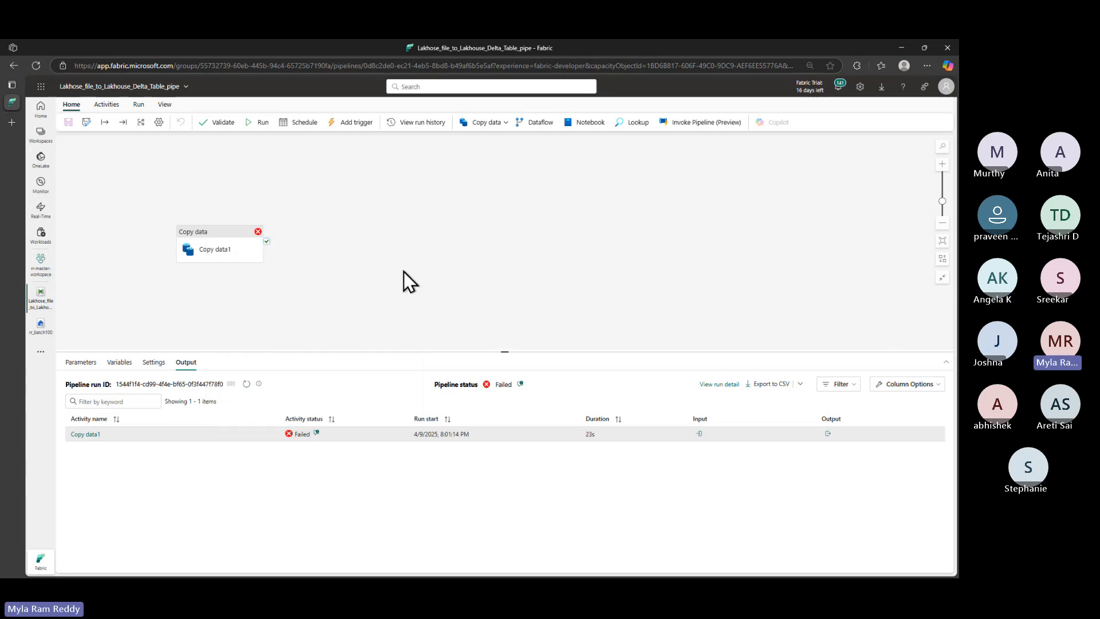
Set the column delimiter to Comma (,) in the file format settings of the Copy data1 activity's source
left_click(212, 243)
left_click(109, 362)
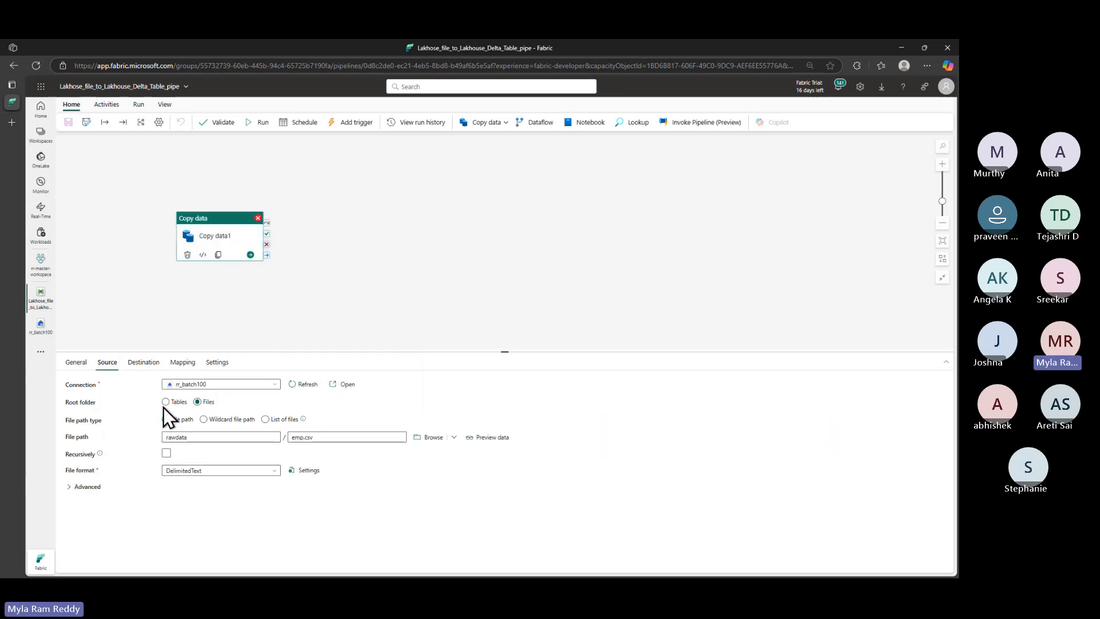
left_click(304, 471)
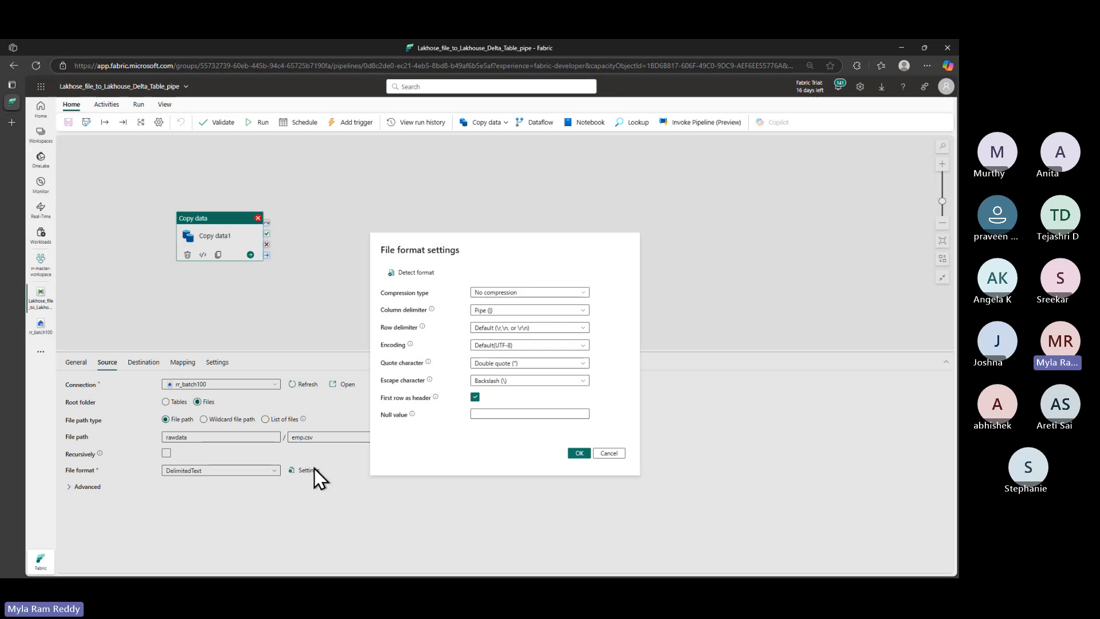
left_click(582, 311)
left_click(481, 342)
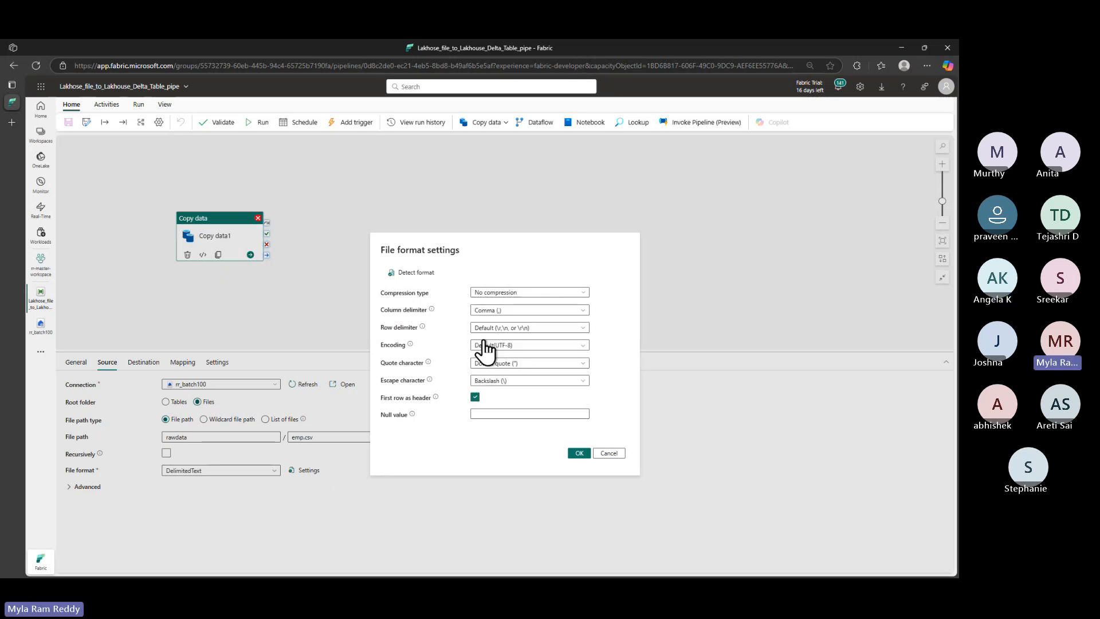
left_click(579, 453)
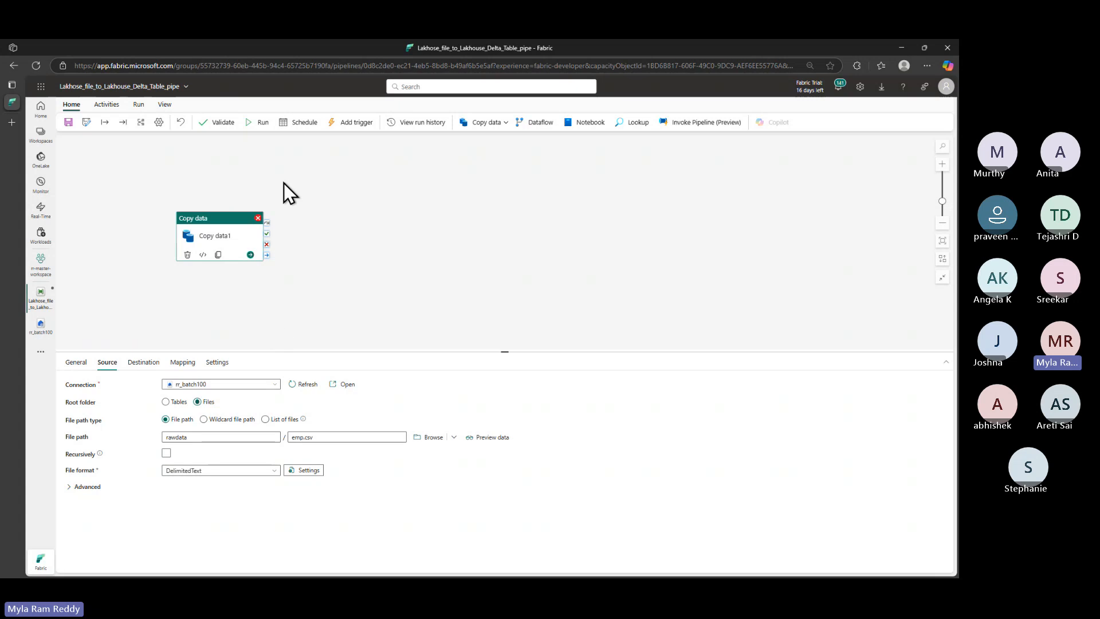
Save and run the pipeline, and show the input JSON of the succeeded Copy data1 run at full size
left_click(67, 125)
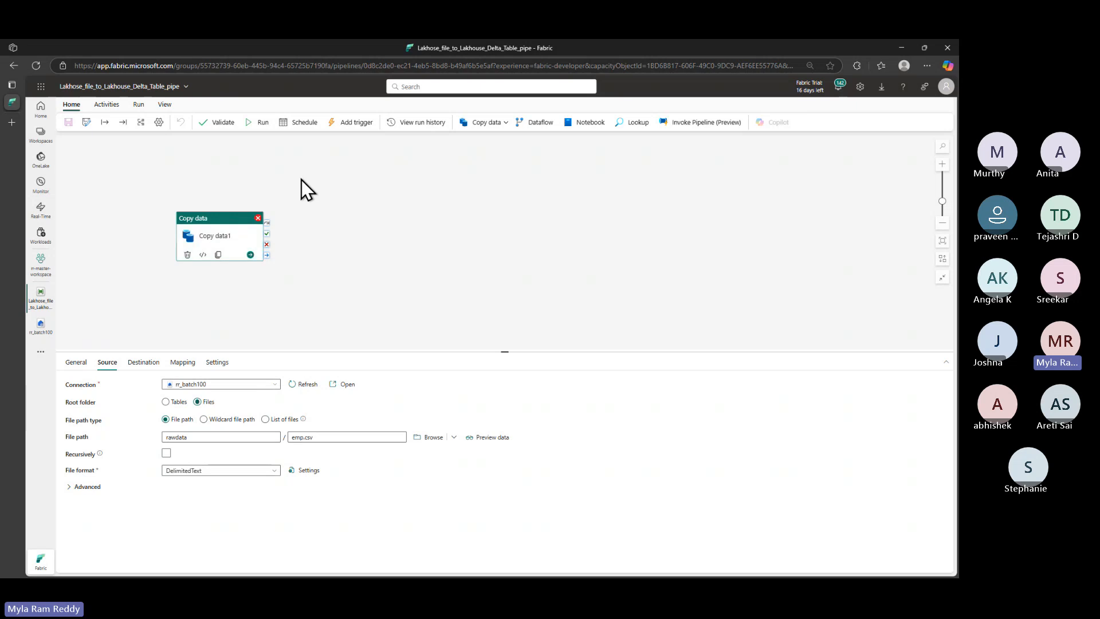
left_click(263, 123)
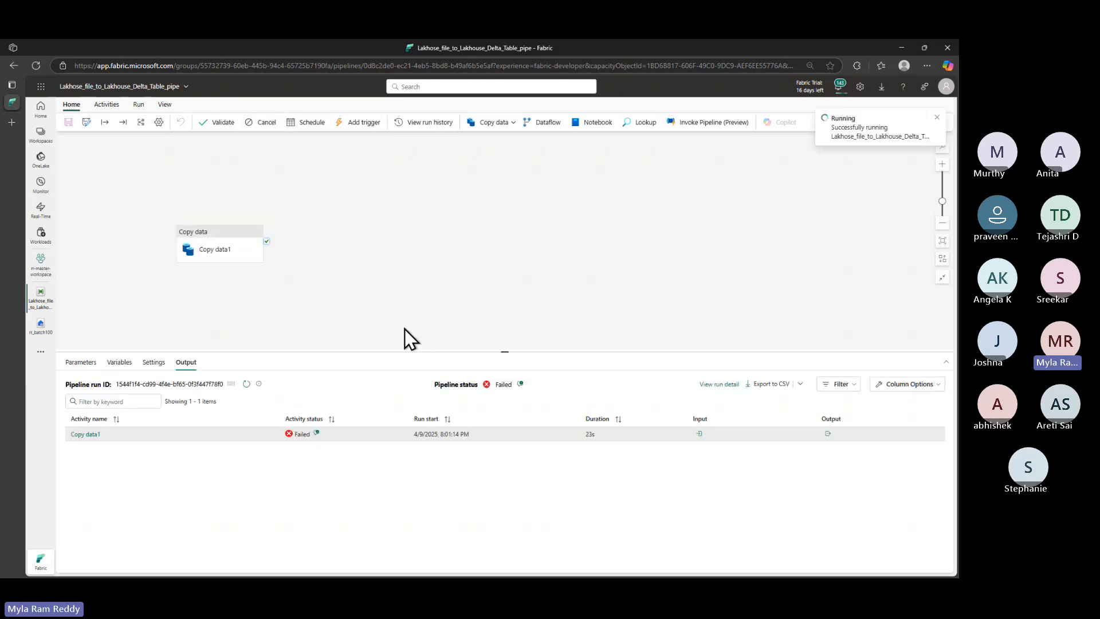
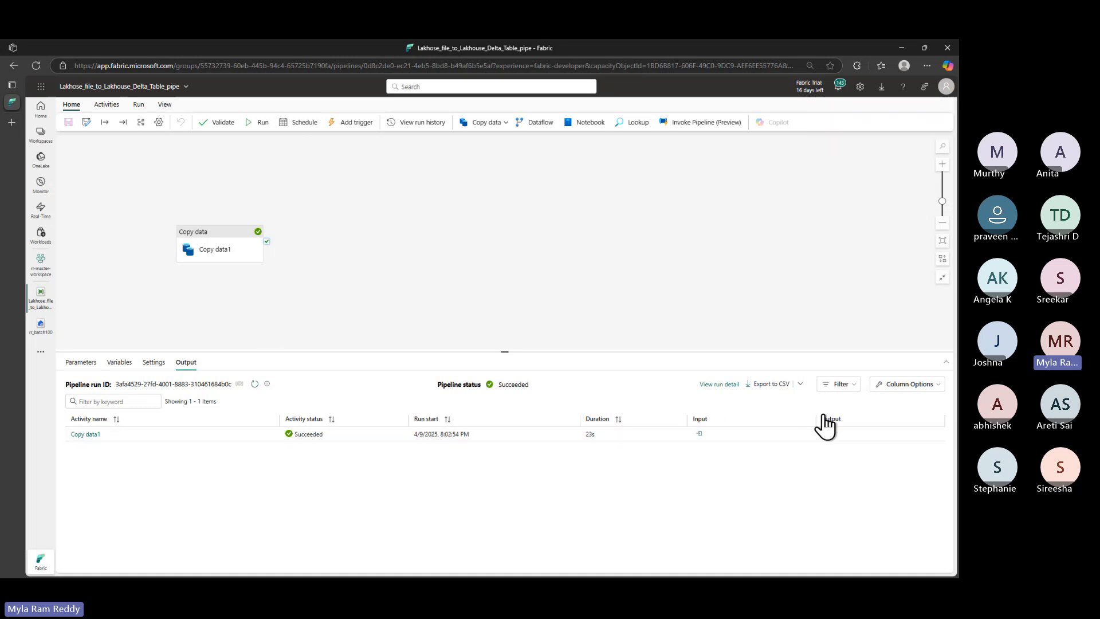
left_click(700, 435)
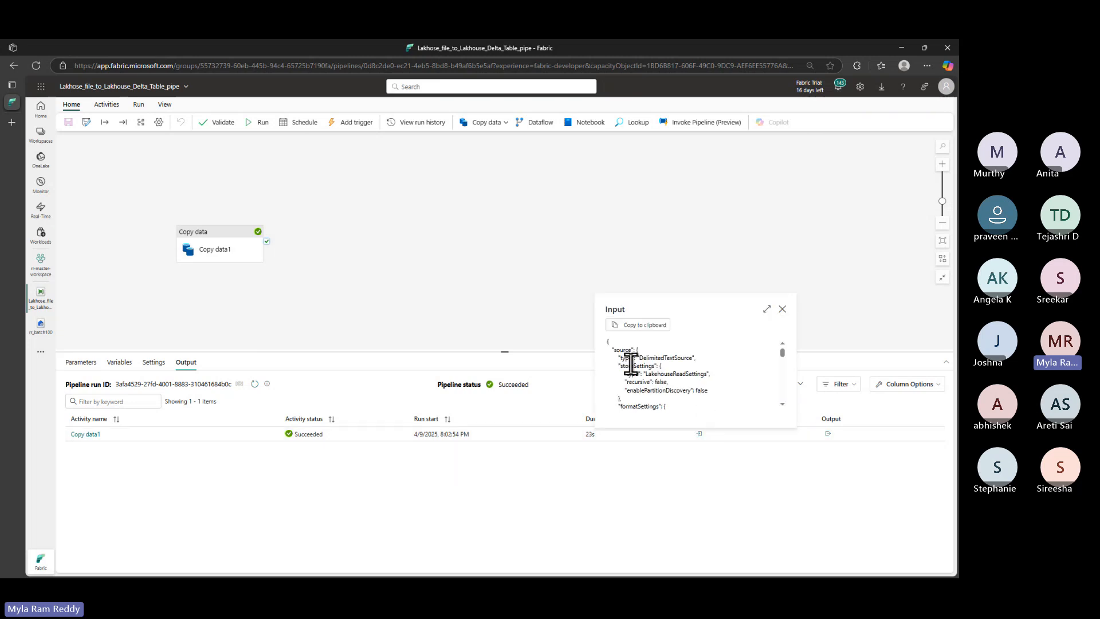
left_click(767, 309)
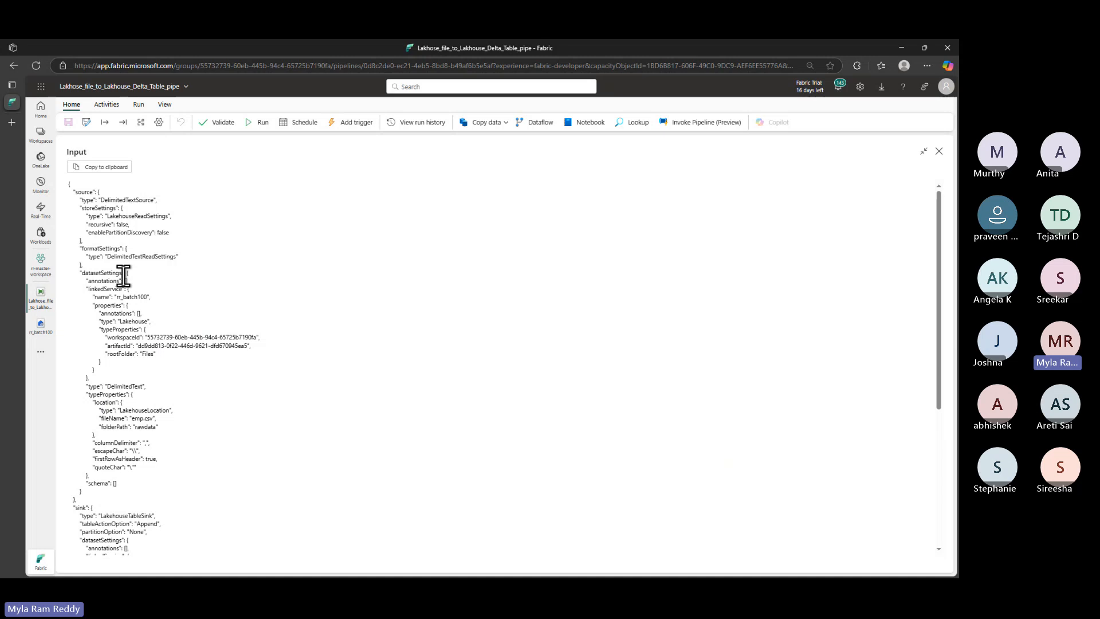
Switch to Chrome and open the datahexa.com site in a new tab
key("alt+Tab")
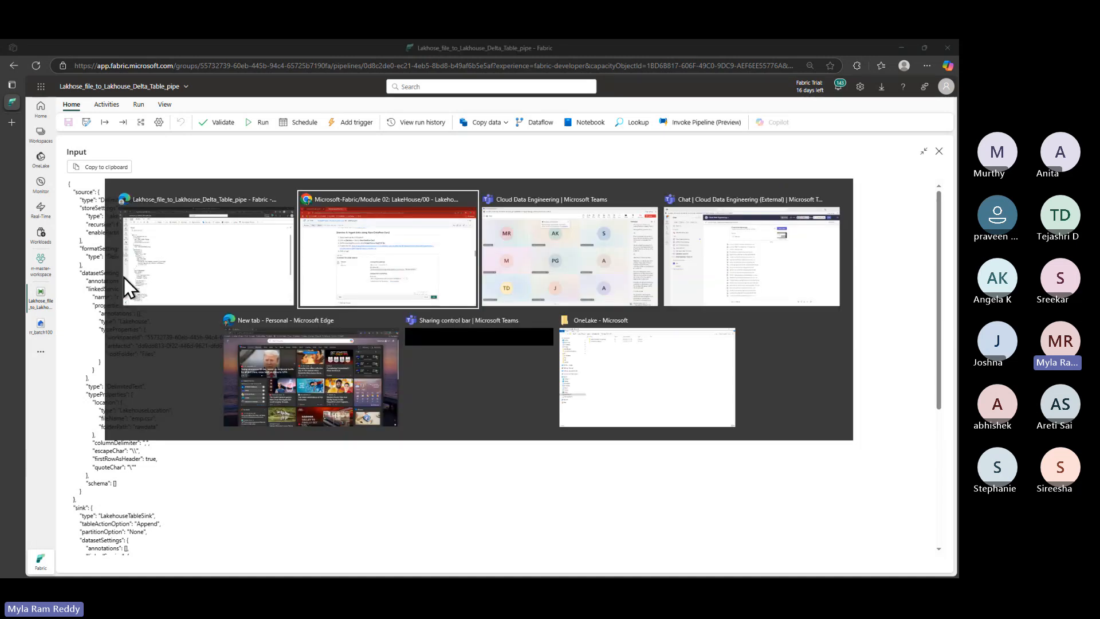
key("ctrl+t")
type("datah")
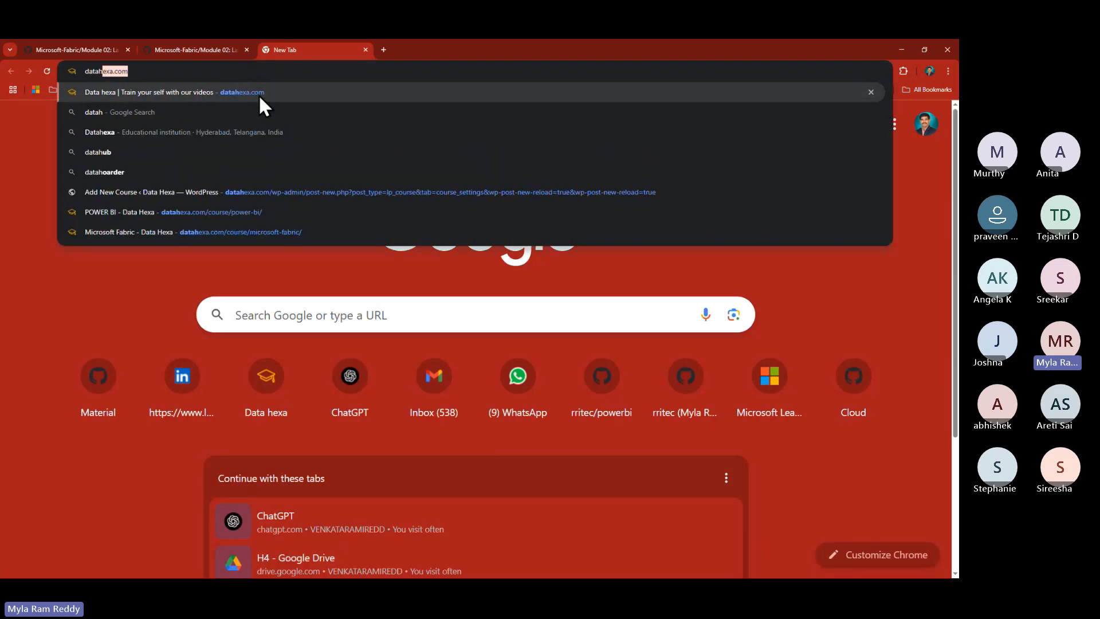
left_click(259, 94)
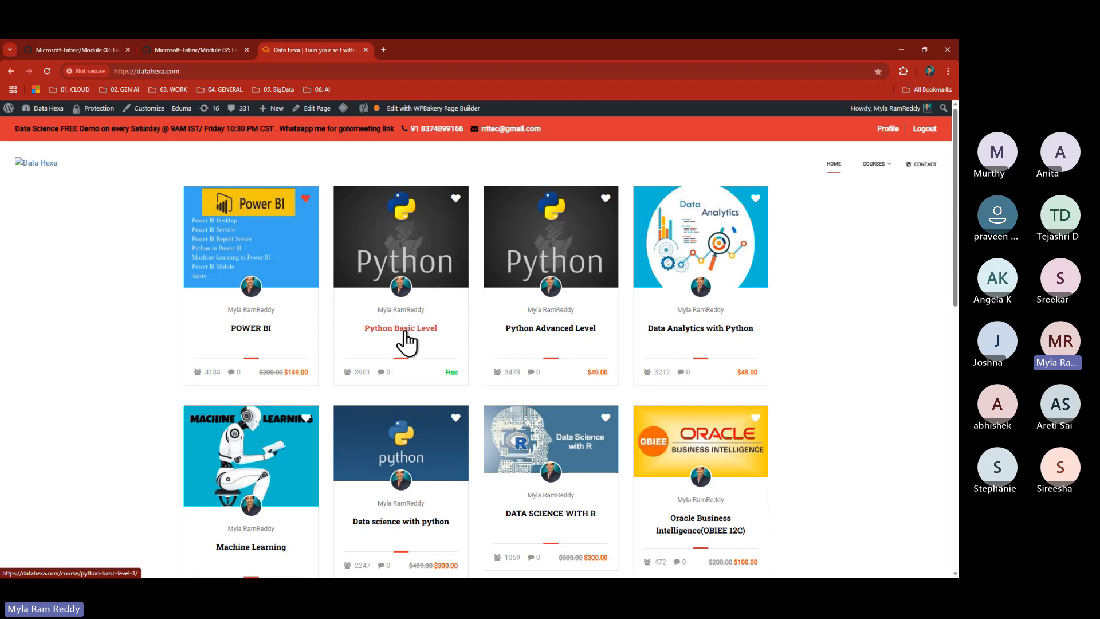
Open the Python Basic Level course and look through its curriculum as far as the tuple and dictionary lessons
left_click(405, 332)
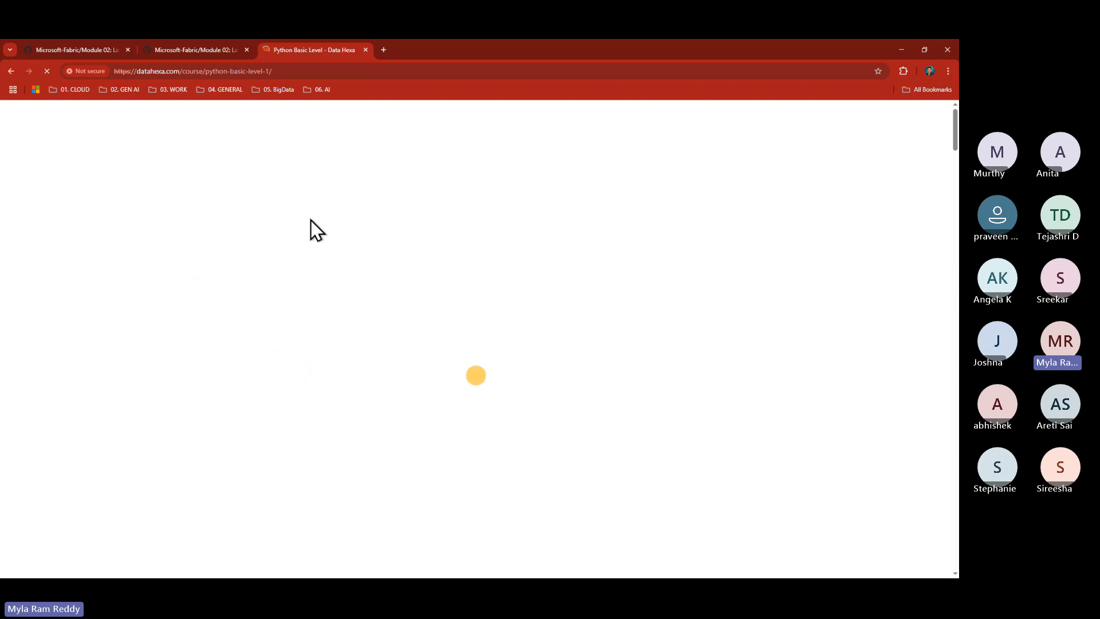
scroll(365, 344, "down", 10)
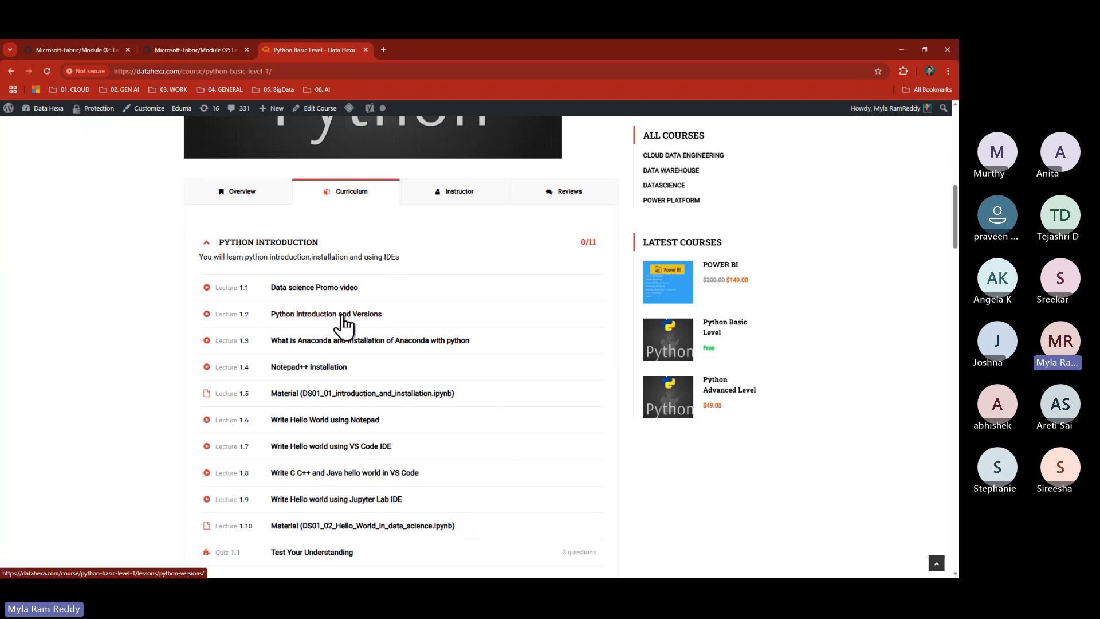
scroll(344, 263, "down", 5)
scroll(340, 331, "down", 12)
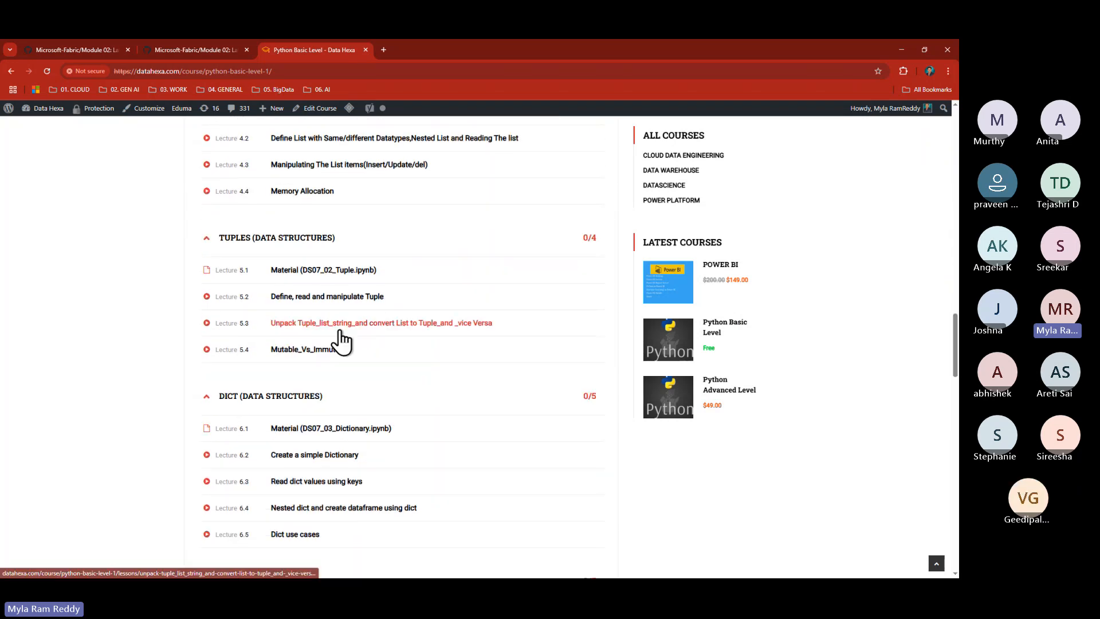
Review the List, Tuples and Dict data structure lectures in the Python Basic Level course, temporarily boxing the List and Dict headings
scroll(341, 331, "down", 1)
scroll(340, 331, "up", 1)
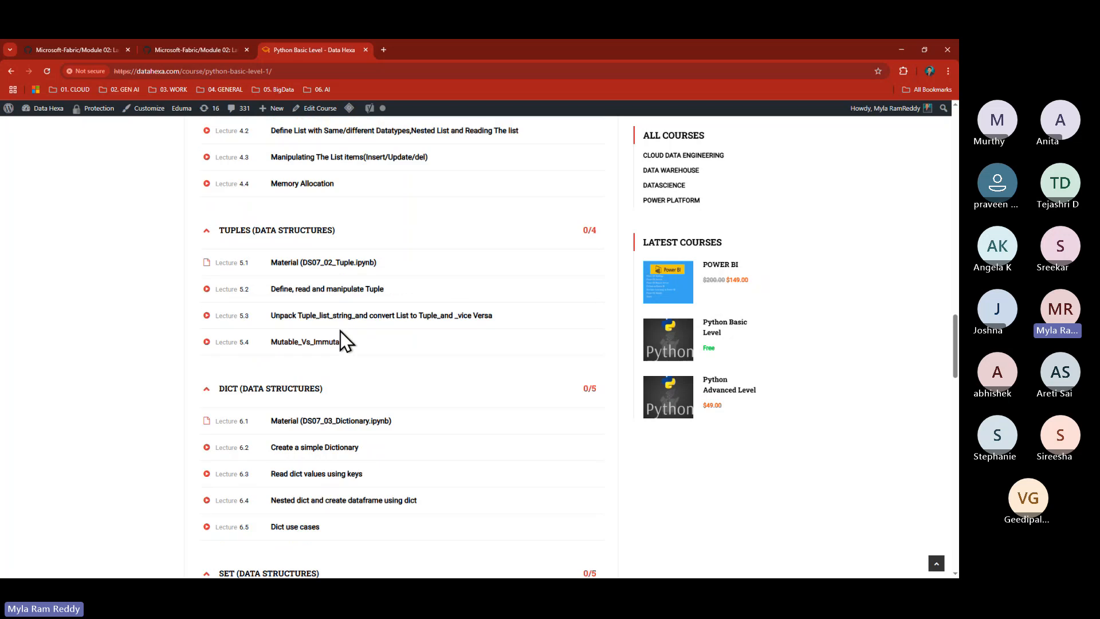
scroll(340, 331, "up", 1)
scroll(318, 366, "up", 3)
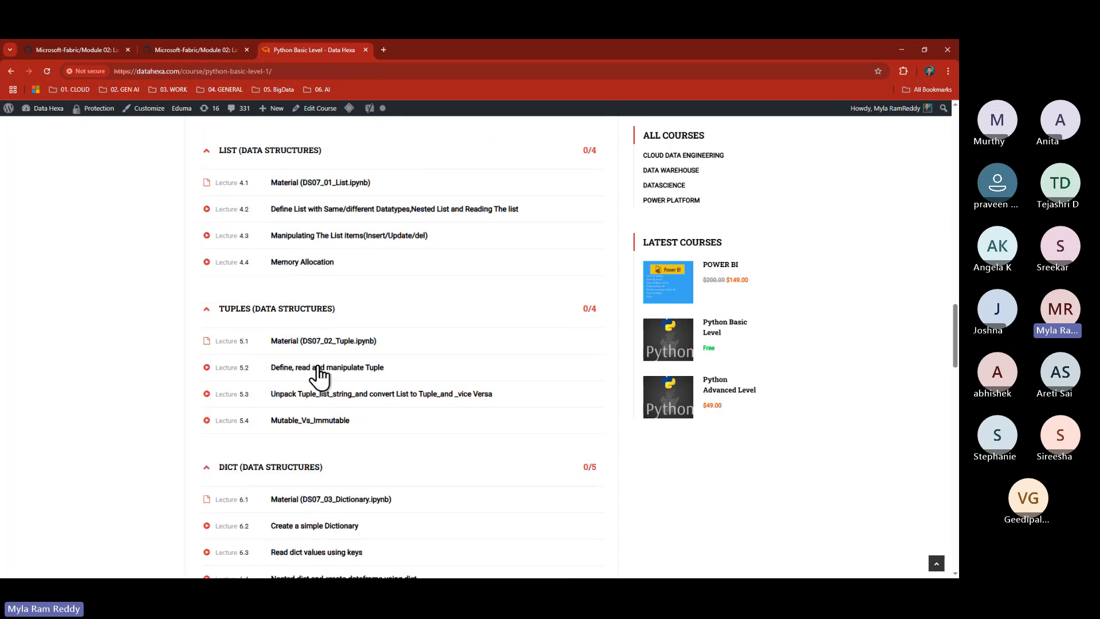
scroll(263, 266, "down", 1)
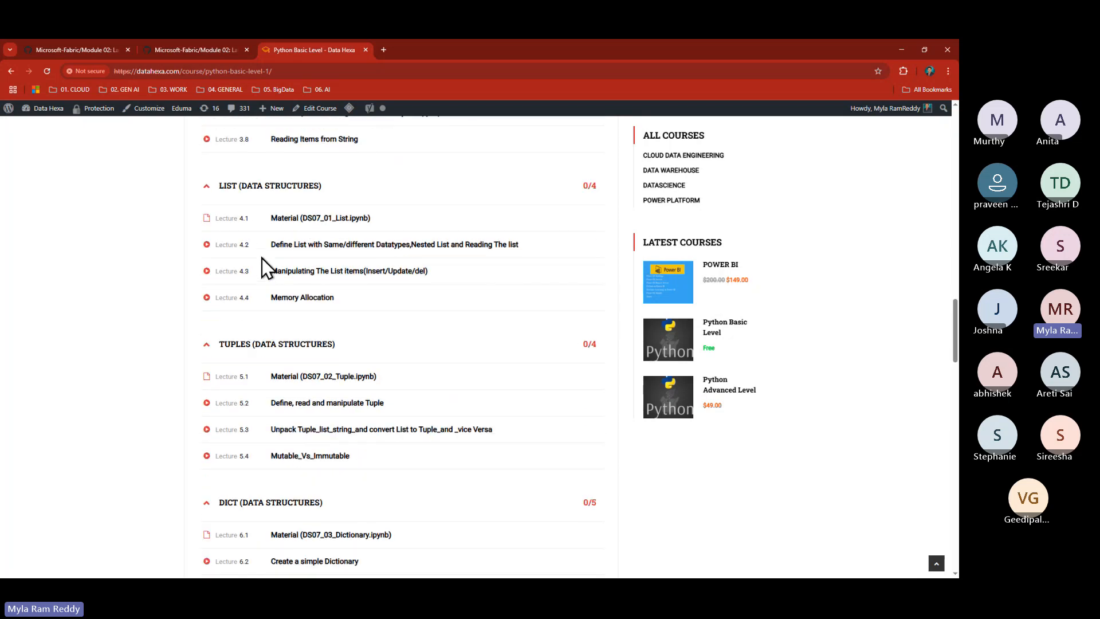
left_click_drag(201, 478, 321, 516)
left_click_drag(187, 165, 351, 207)
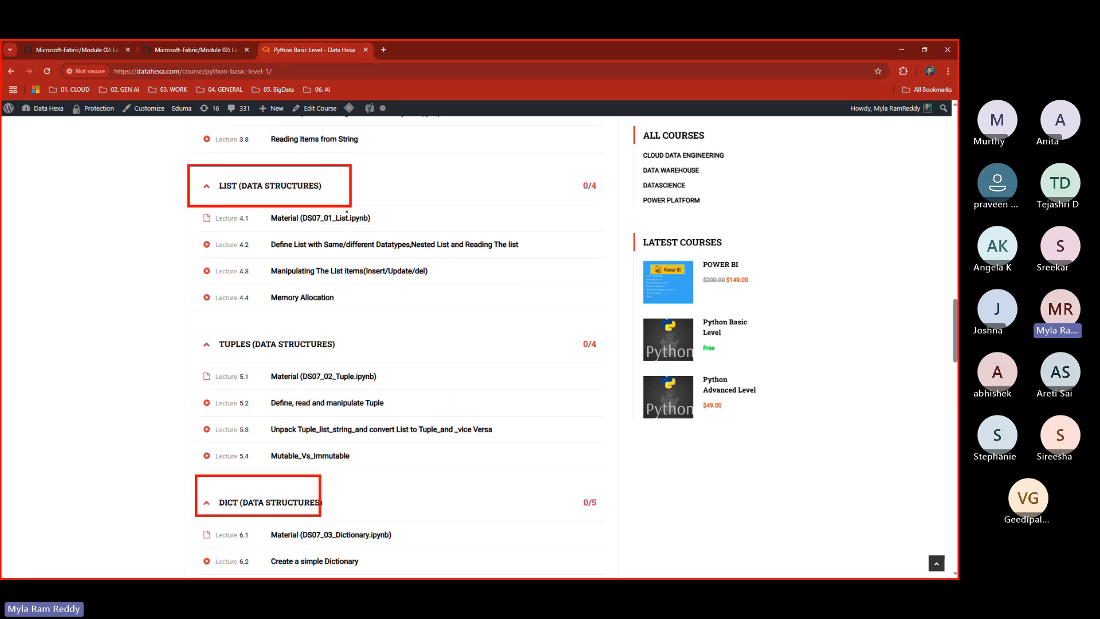
key("Escape")
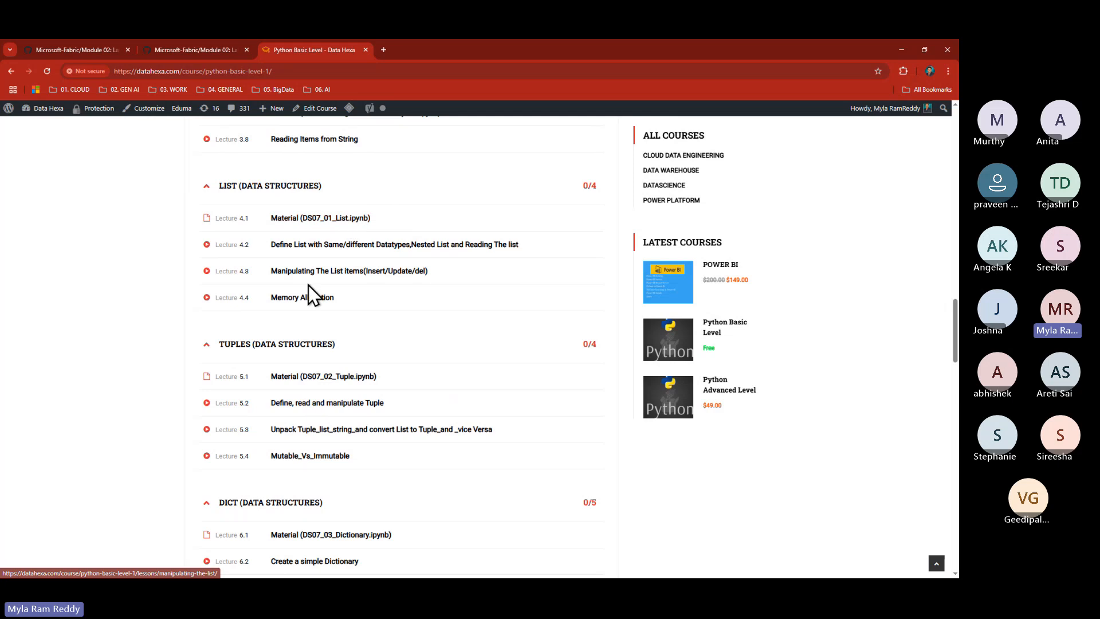
Open the Core_Level_of_Python repository on GitHub through the 01-Python readme of the Azure-Cloud-Data-Engineering repository
left_click(79, 49)
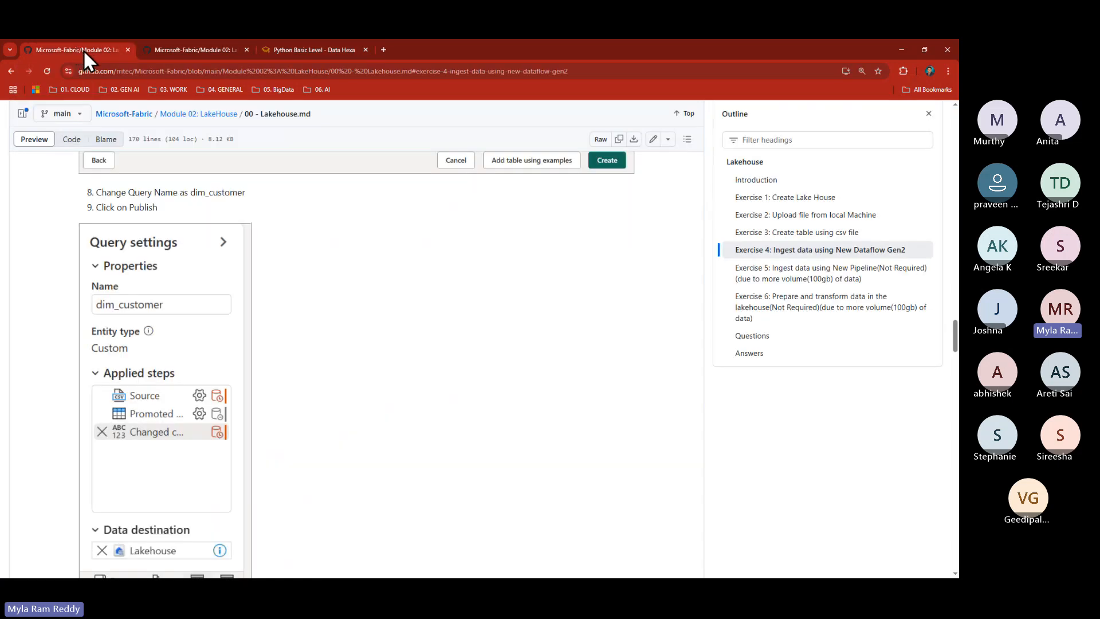
left_click(126, 114)
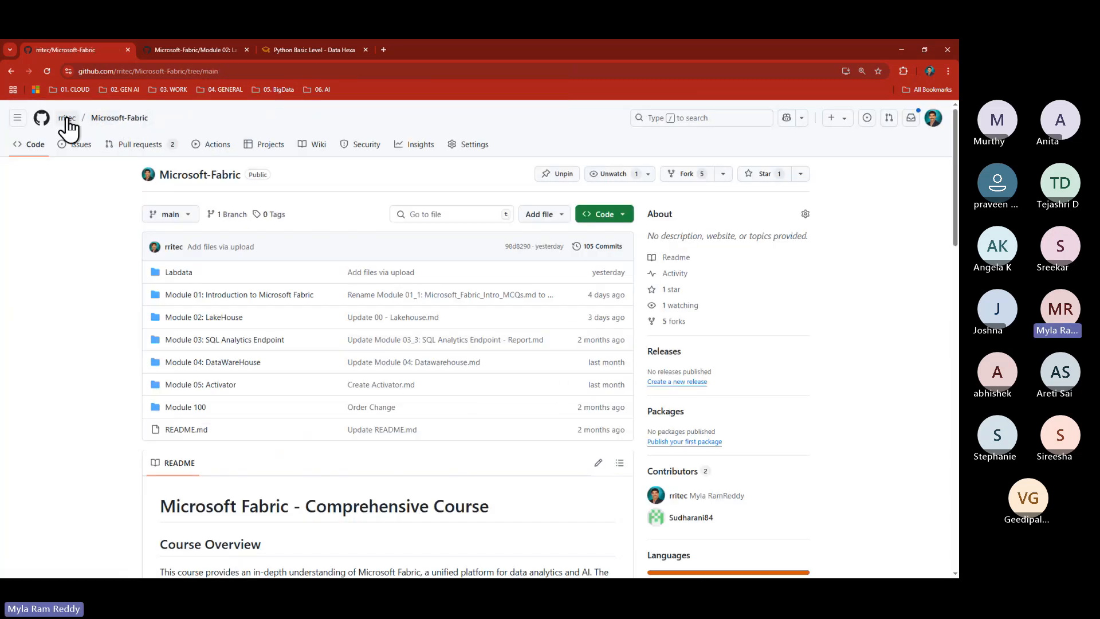
left_click(67, 122)
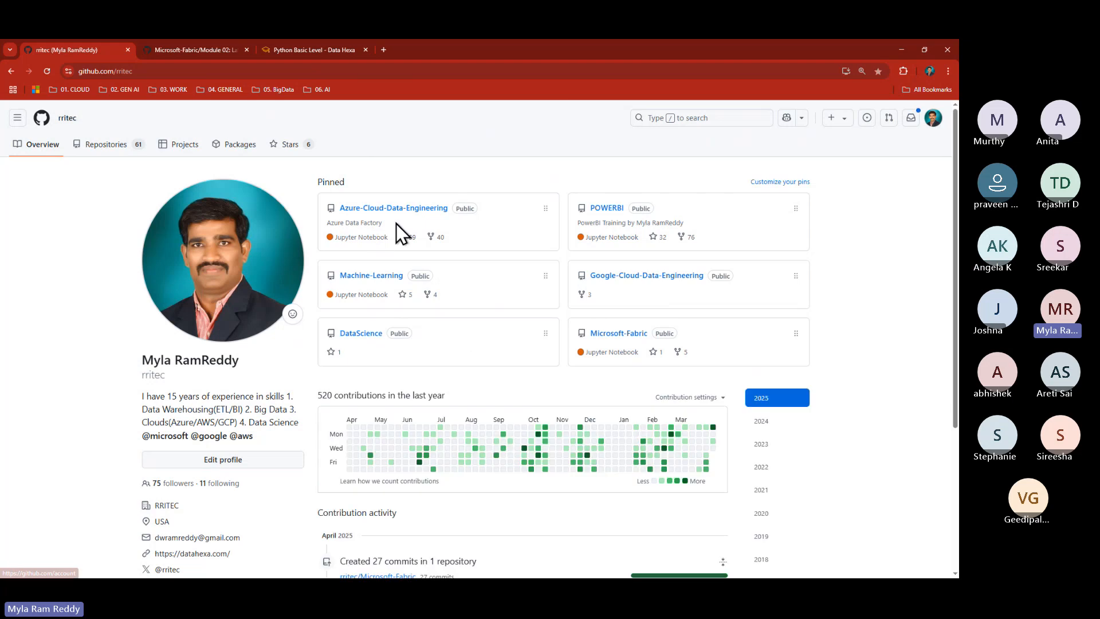
left_click(404, 208)
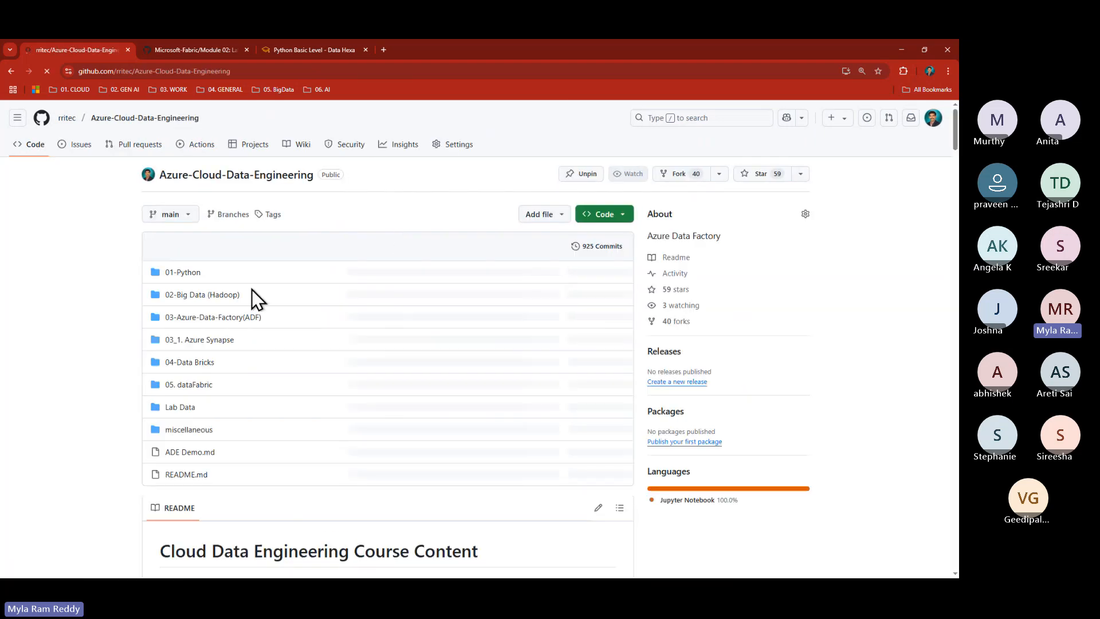
left_click(187, 275)
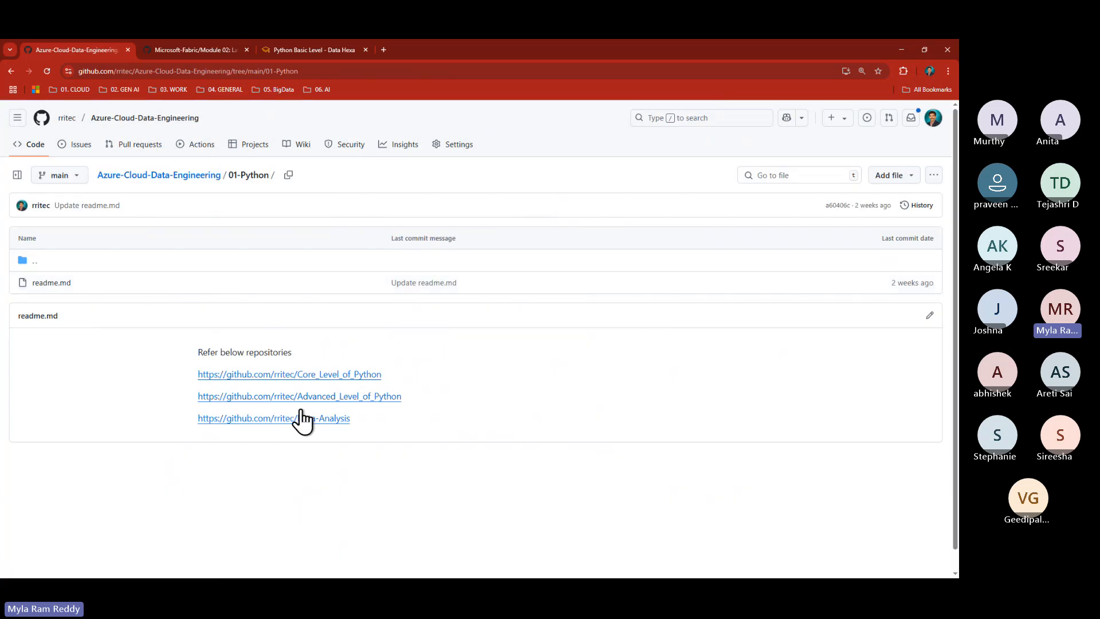
left_click(319, 375)
Open DS07_01_List.ipynb and read its examples of lists with same datatypes, empty lists and lists with different datatypes
scroll(245, 390, "down", 2)
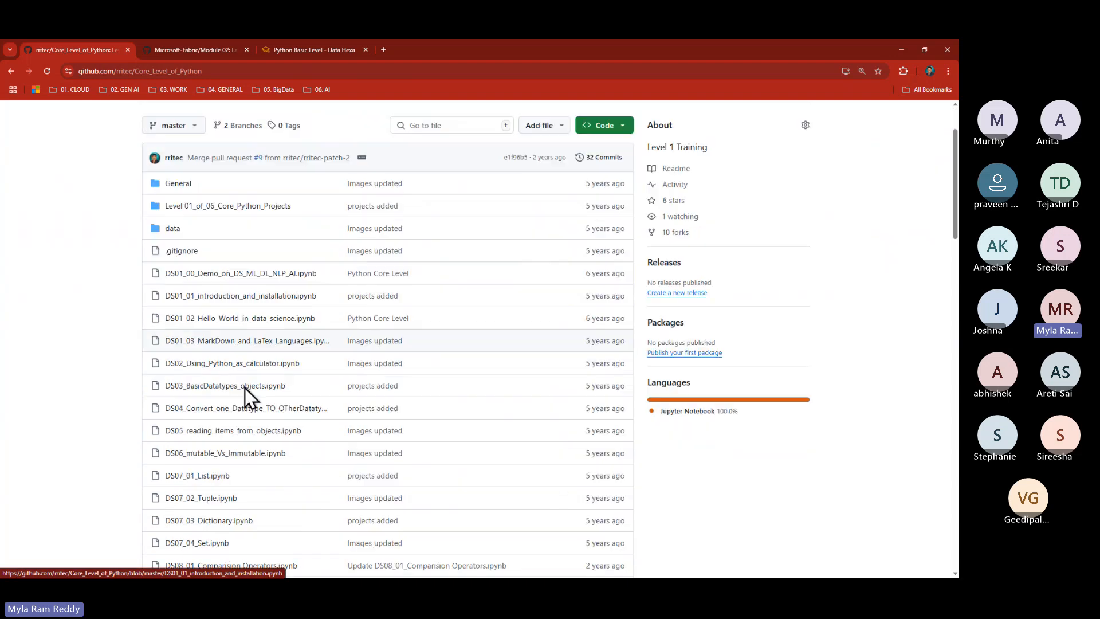
scroll(245, 387, "down", 2)
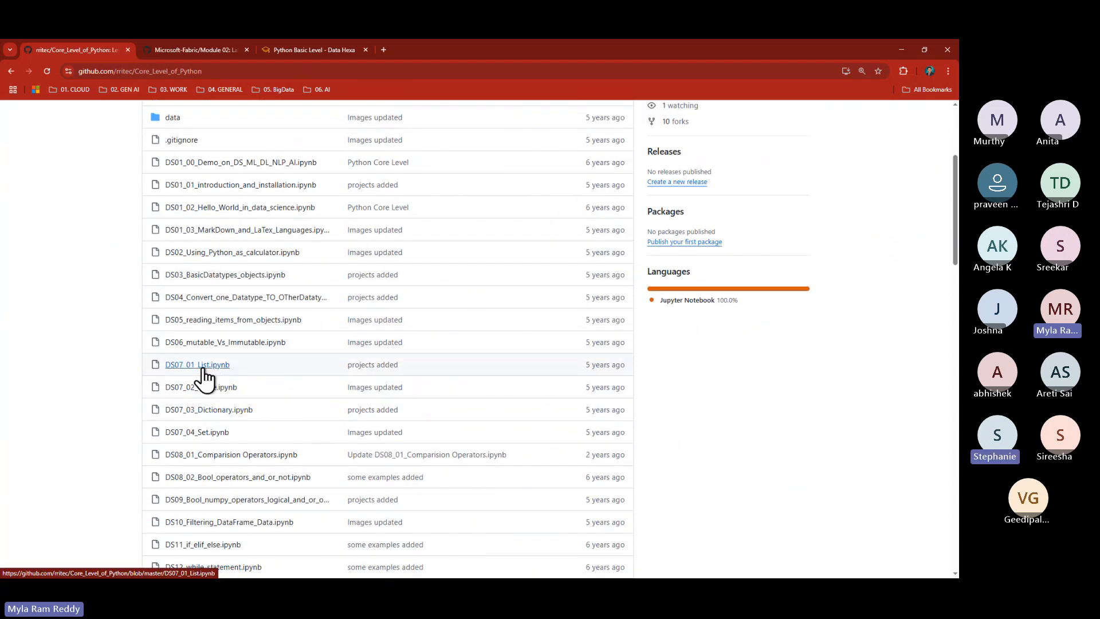
left_click(202, 368)
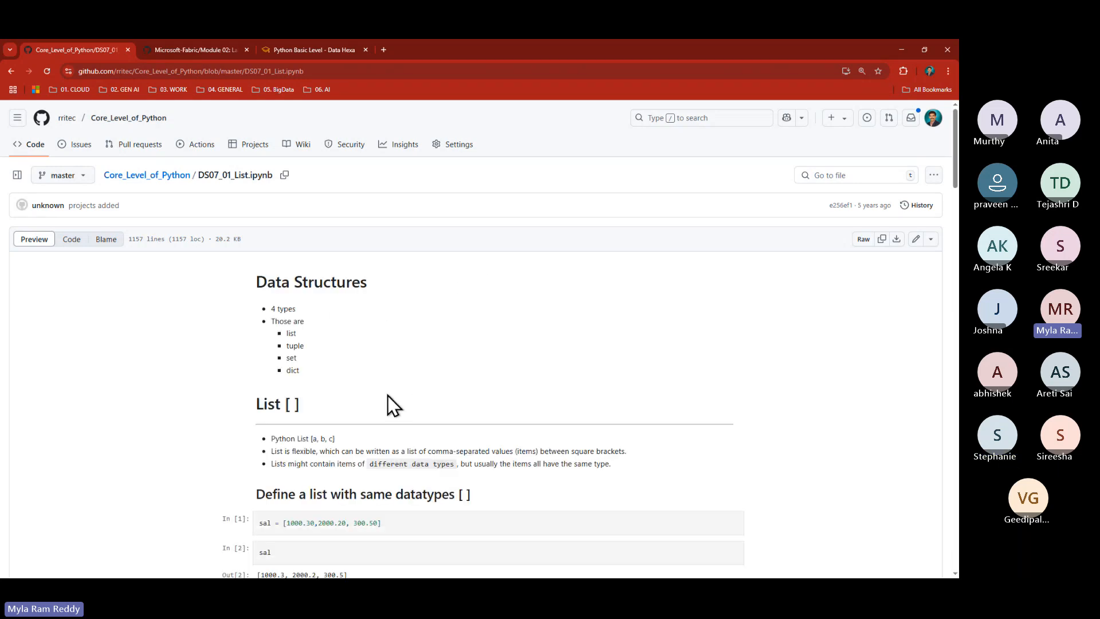
scroll(378, 393, "down", 1)
scroll(372, 391, "down", 1)
scroll(389, 348, "down", 3)
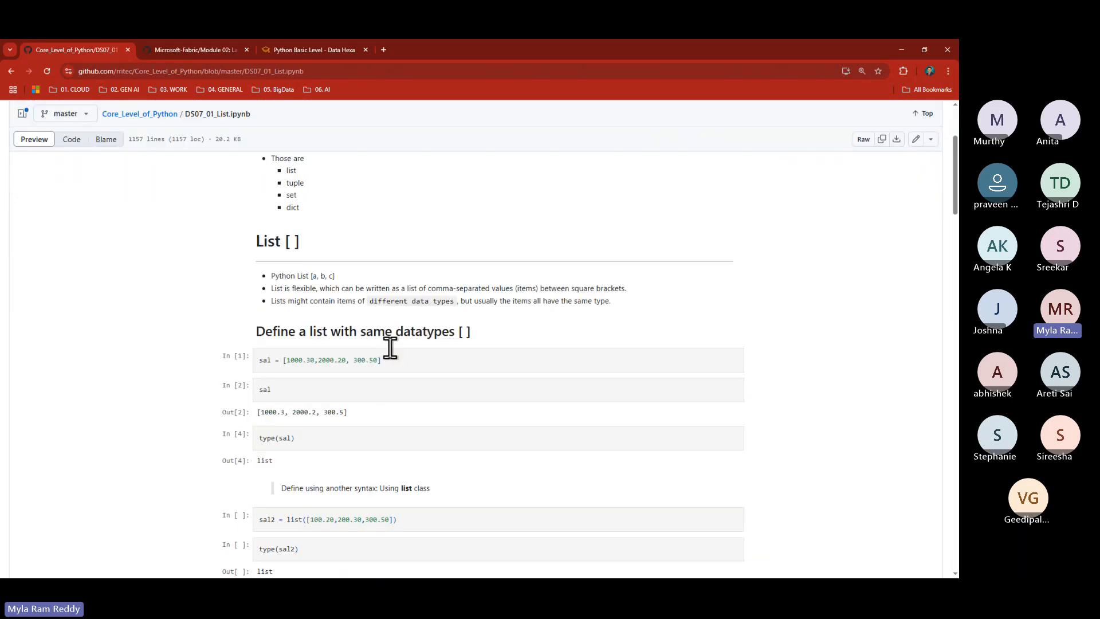
scroll(390, 347, "down", 5)
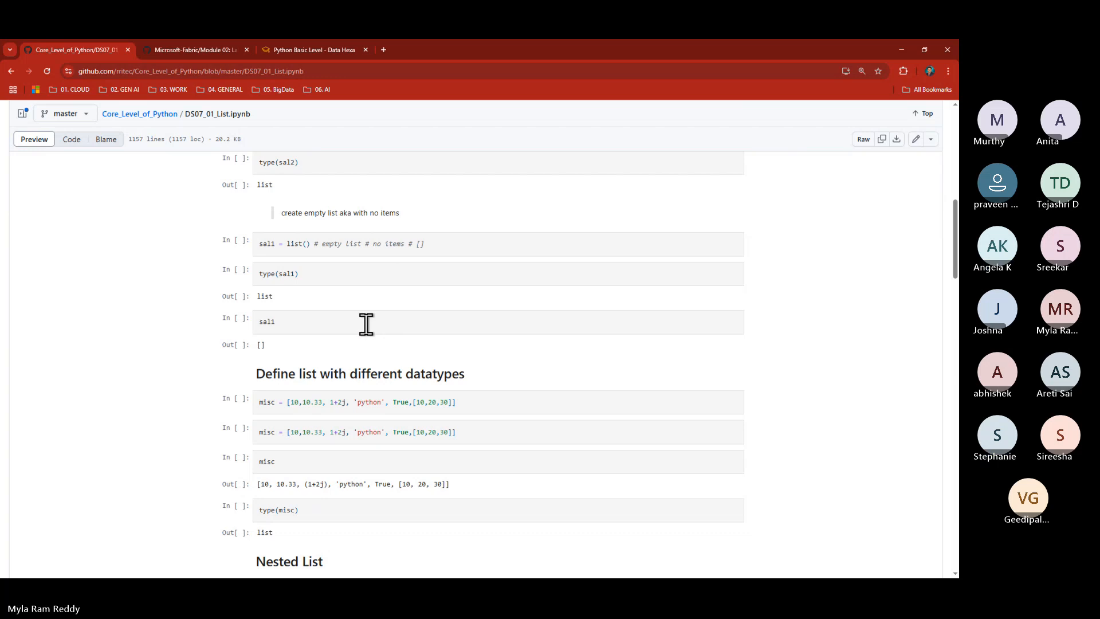
Switch to the Microsoft Fabric pipeline, examine the empty annotations in the Copy data1 input's source and sink settings, and close the input
key("alt+Tab")
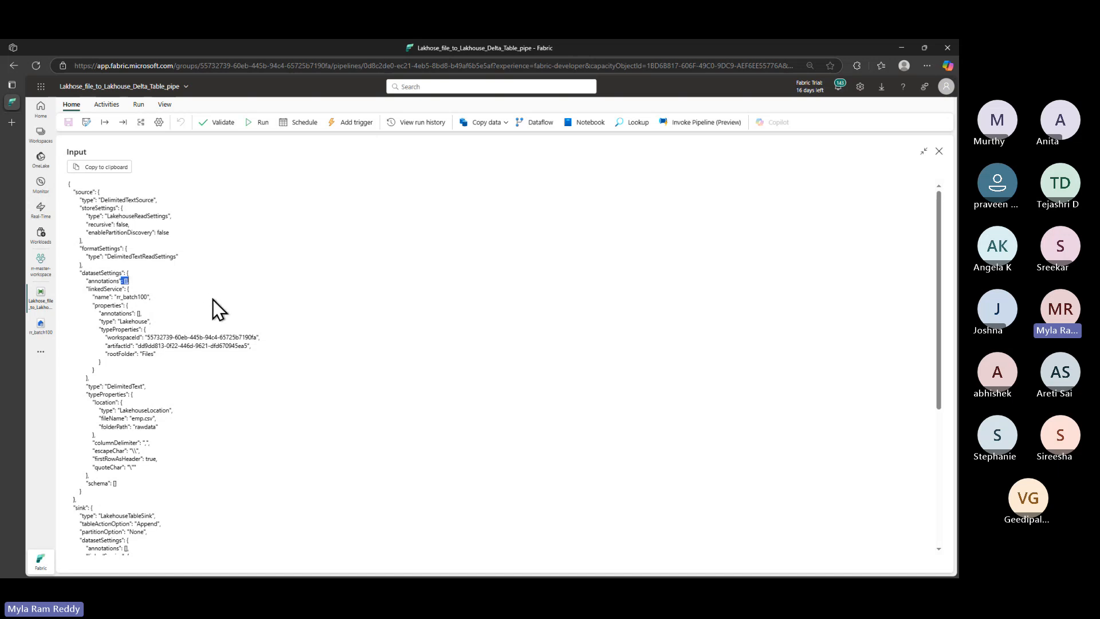
scroll(212, 299, "down", 3)
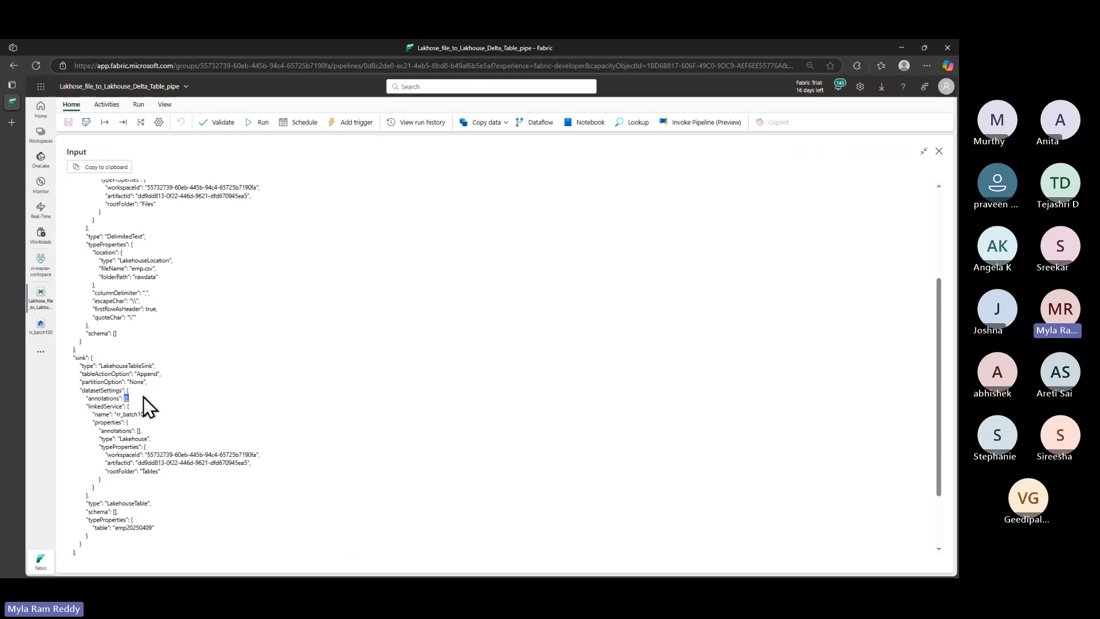
left_click(141, 427)
left_click(938, 153)
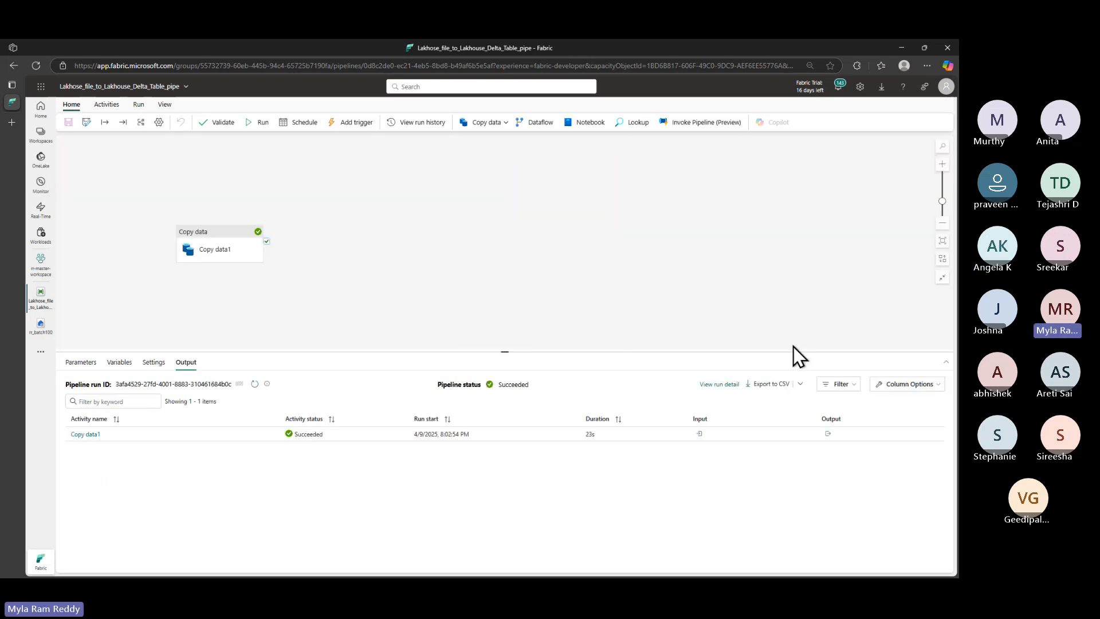
View the Copy data1 output full size, examine its rows read and copied, status, start time and durations, and close it
left_click(828, 435)
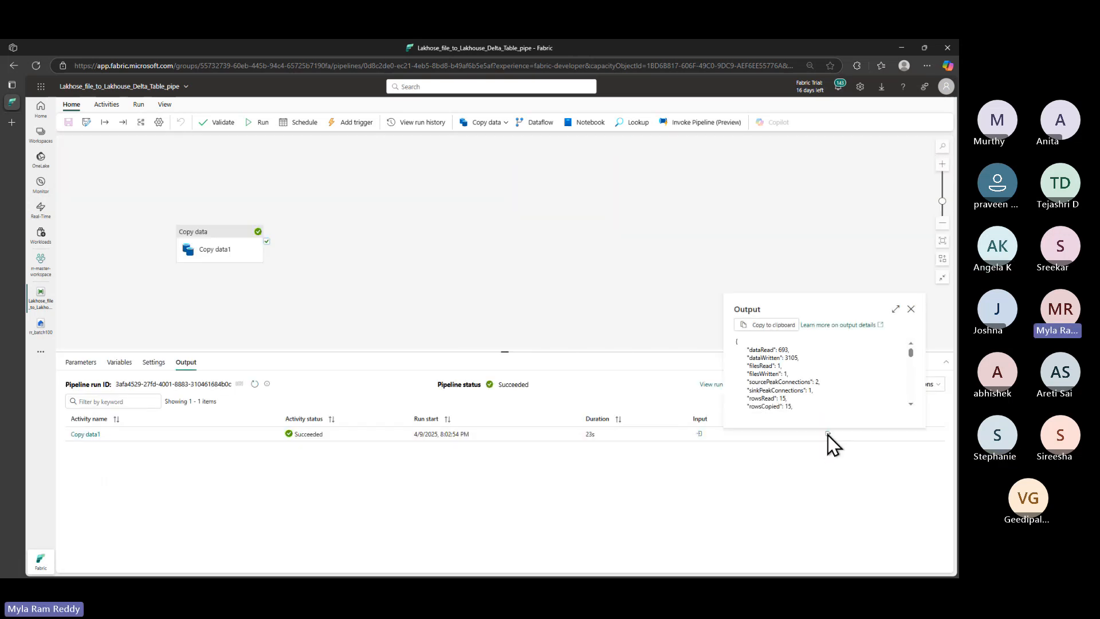
left_click(894, 310)
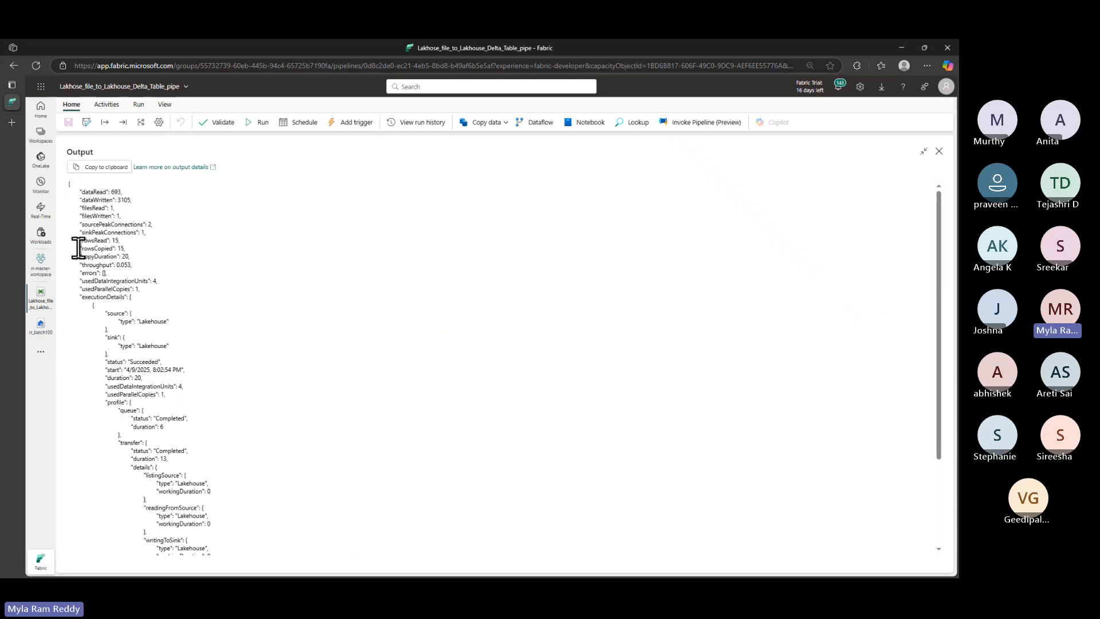
left_click_drag(78, 248, 125, 248)
left_click_drag(79, 240, 132, 242)
left_click_drag(131, 418, 211, 421)
left_click_drag(105, 362, 161, 362)
left_click(101, 377)
left_click_drag(101, 376, 161, 382)
left_click_drag(107, 361, 181, 362)
left_click_drag(82, 249, 123, 242)
left_click_drag(131, 427, 209, 426)
left_click_drag(105, 378, 188, 369)
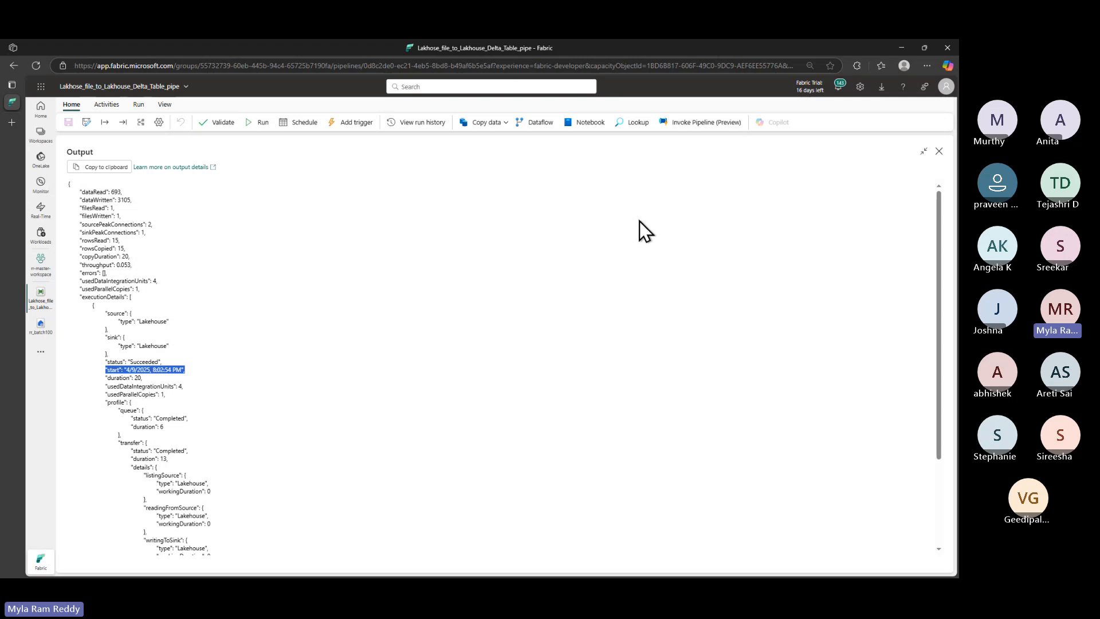
left_click(939, 152)
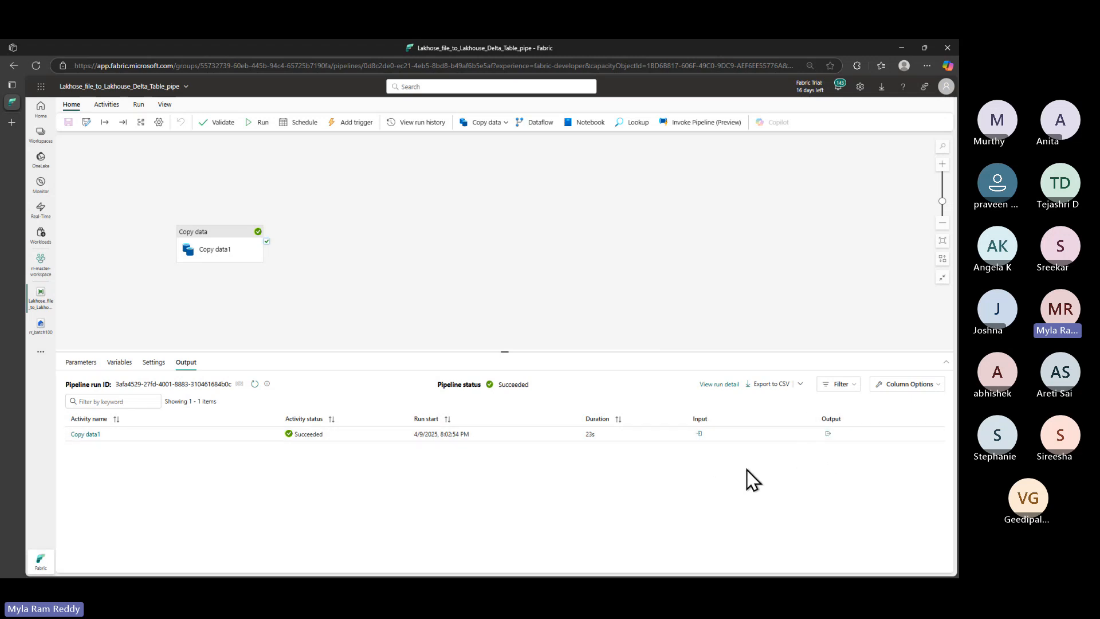
Add the Activity type column to the pipeline run's output table
left_click(937, 386)
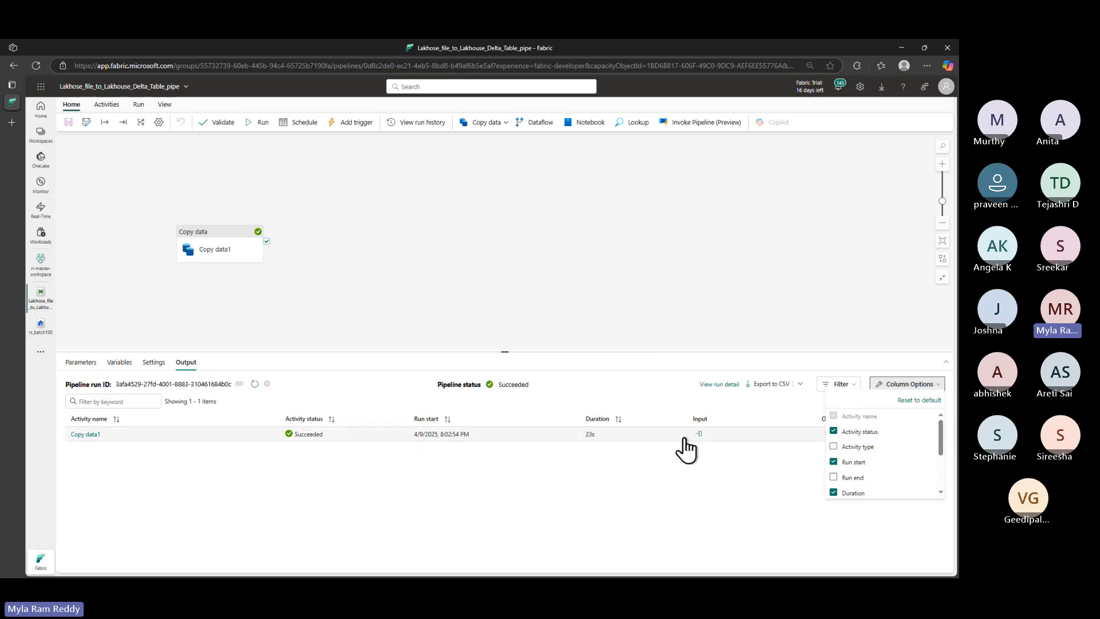
left_click(834, 447)
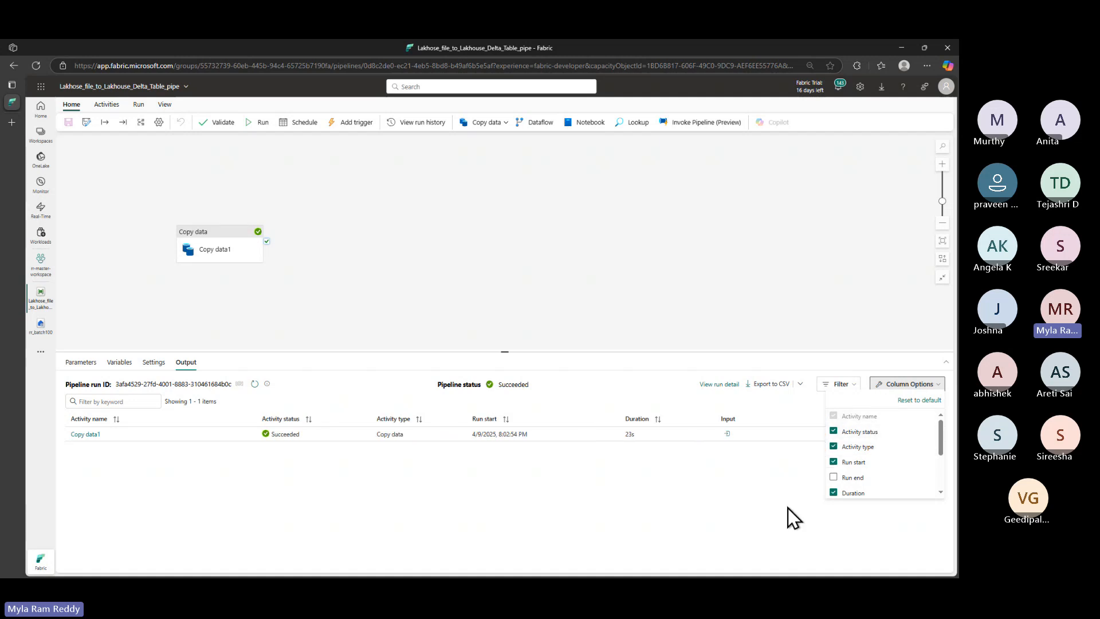
left_click(773, 507)
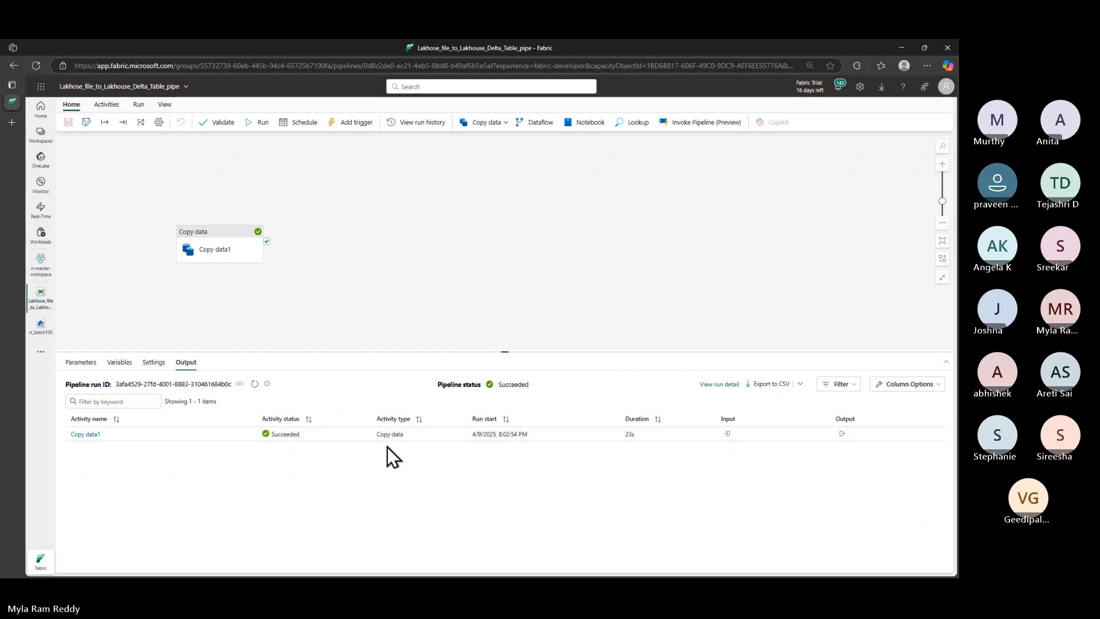
Compare the activity type with the canvas's Copy data activity, temporarily marking both plus Dataflow, Notebook, Lookup and Invoke Pipeline
key("ctrl+2")
left_click_drag(362, 406, 427, 453)
left_click_drag(164, 213, 287, 272)
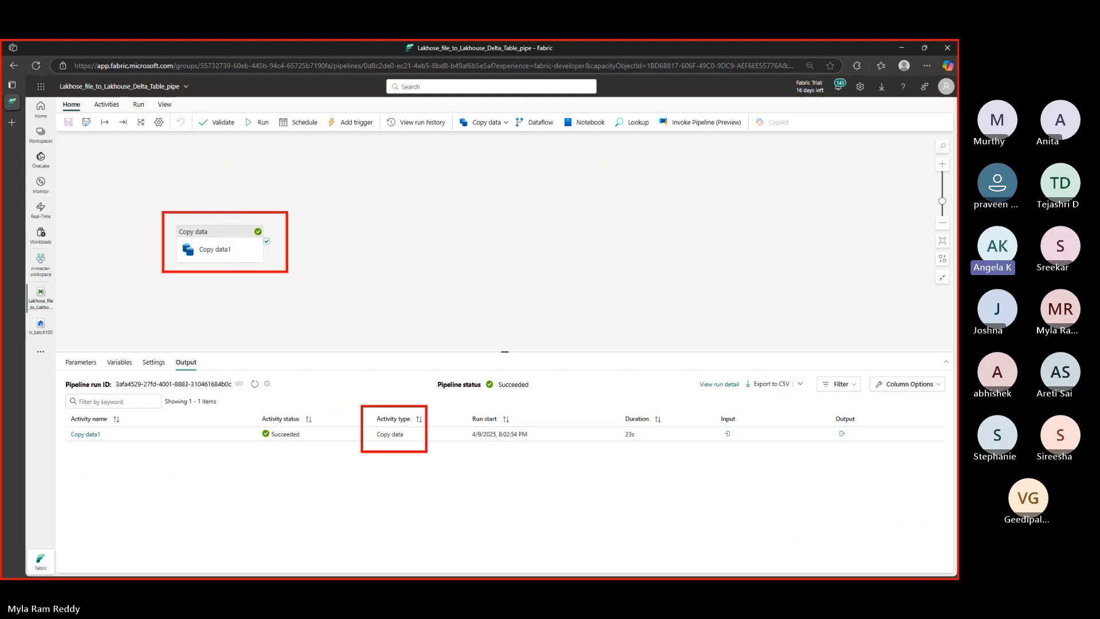
left_click_drag(183, 235, 214, 235)
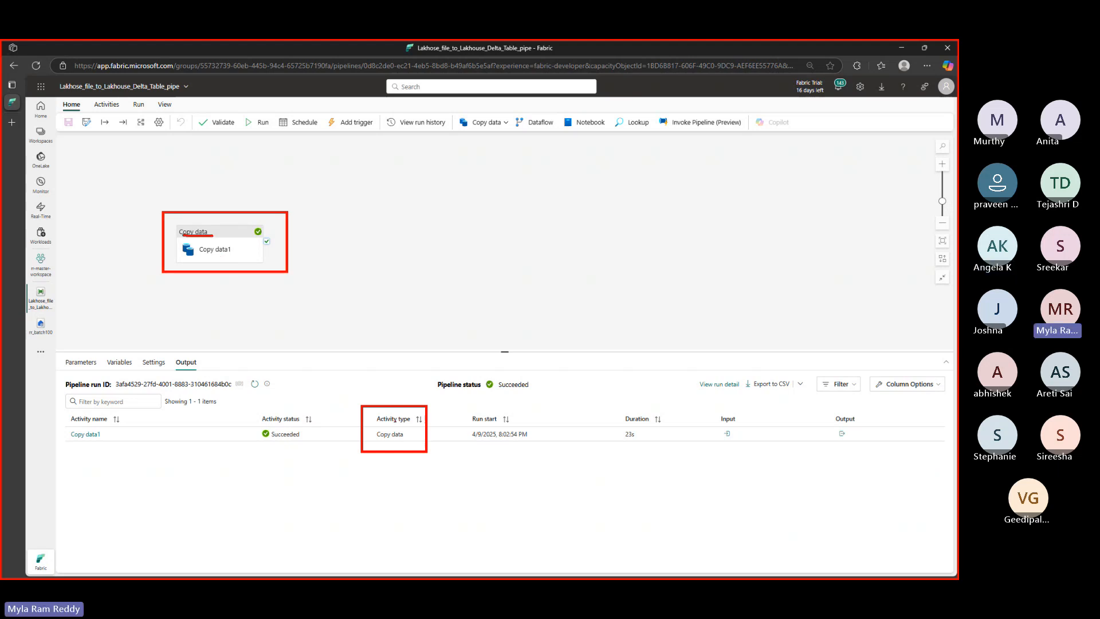
left_click_drag(376, 439, 405, 442)
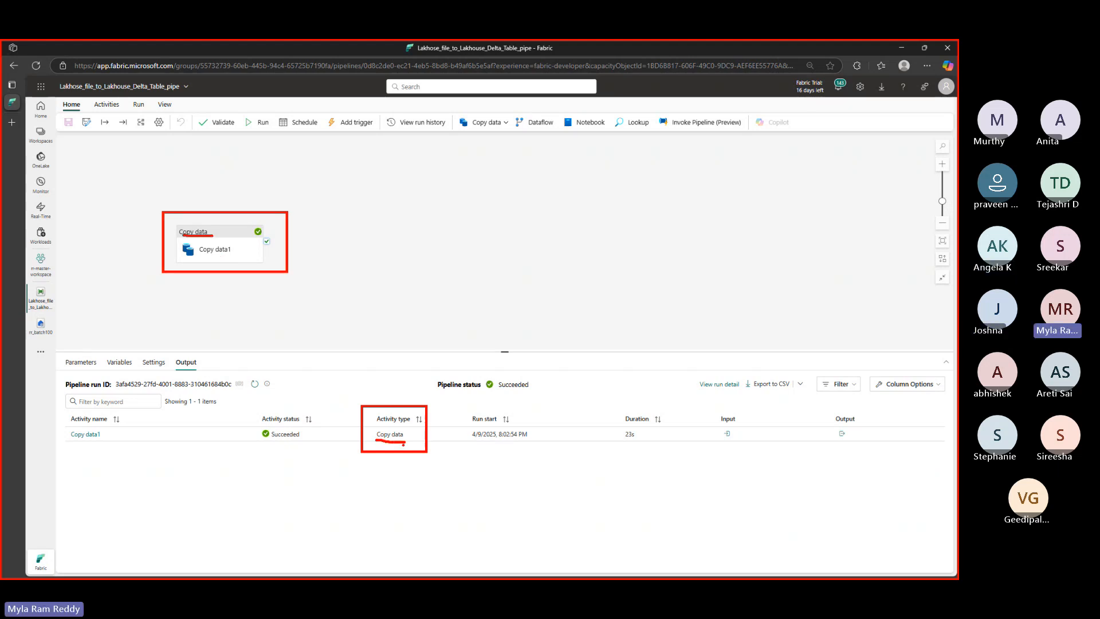
left_click_drag(514, 133, 609, 141)
left_click_drag(624, 139, 730, 133)
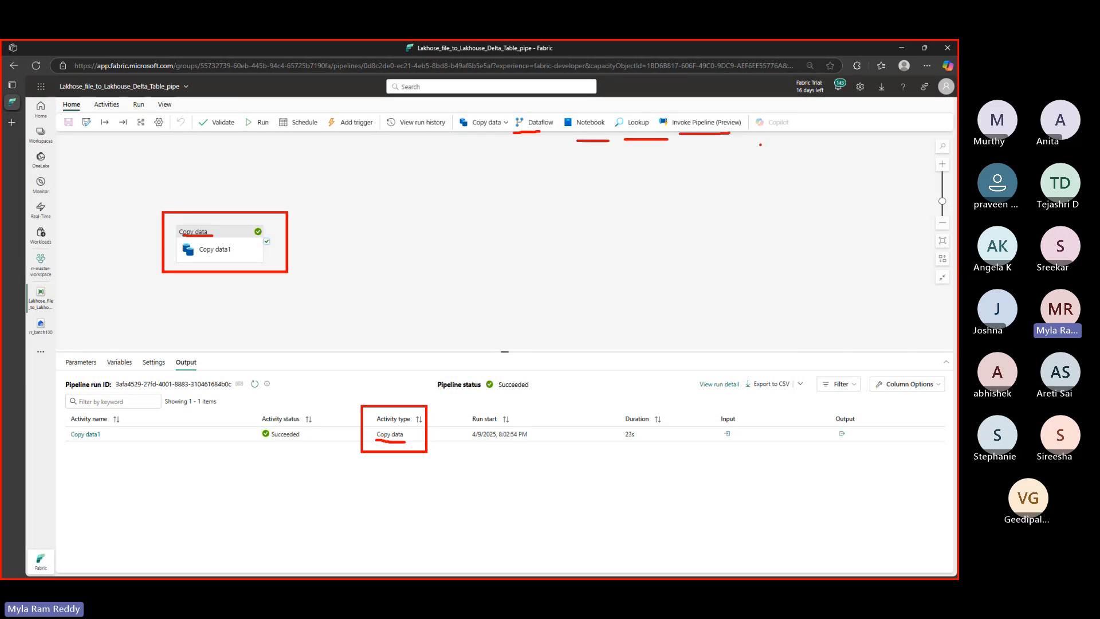
key("Escape")
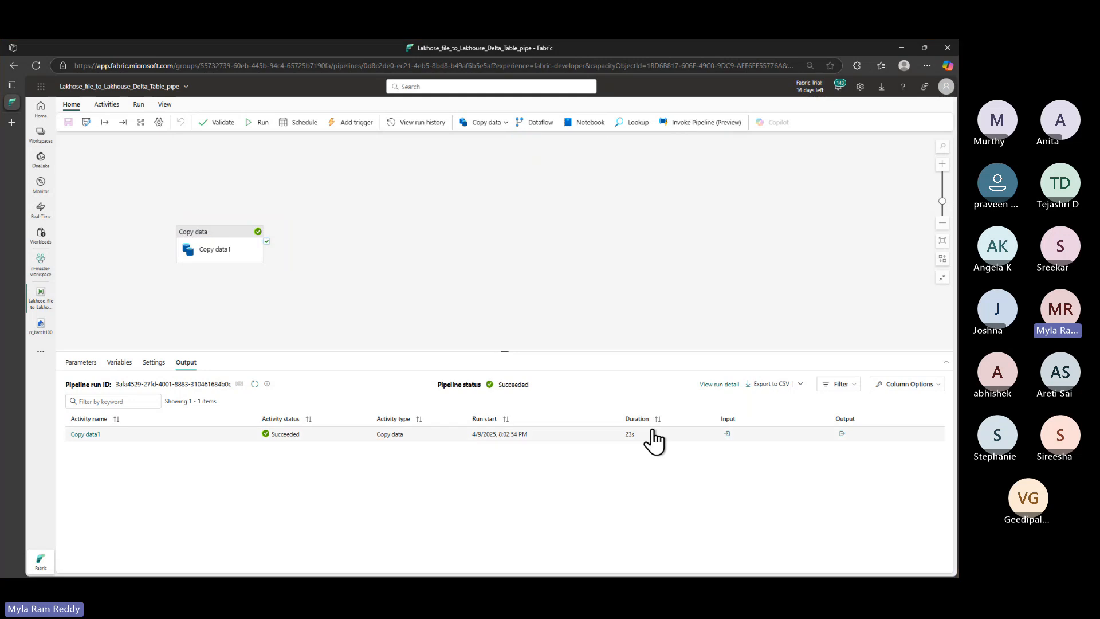
Add the Run end column to the pipeline run's output table and check the remaining column choices
left_click(898, 384)
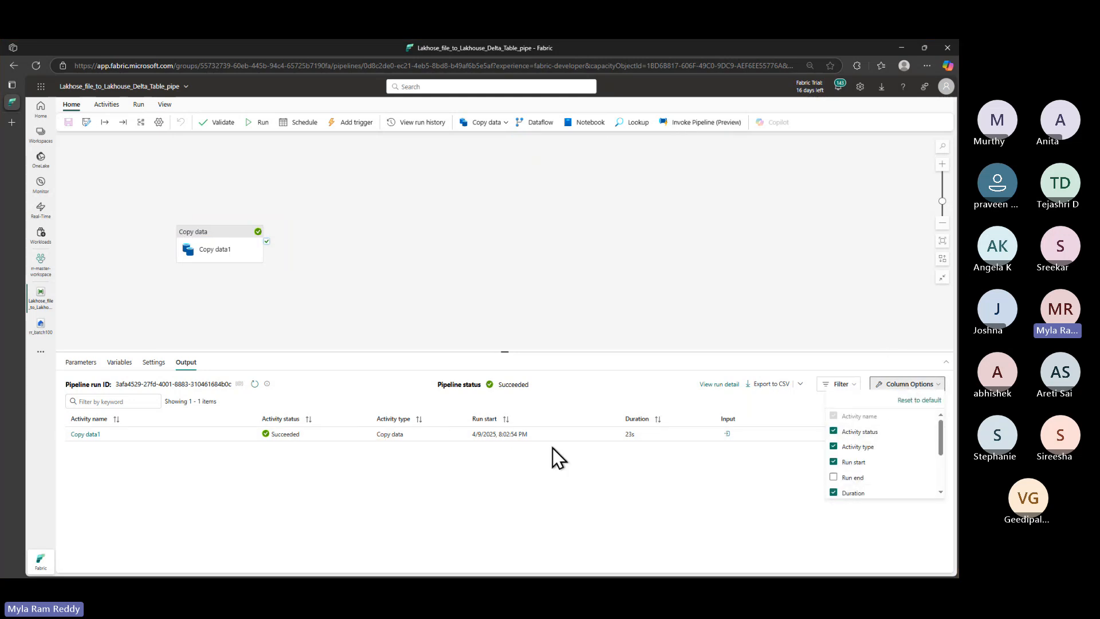
left_click(833, 478)
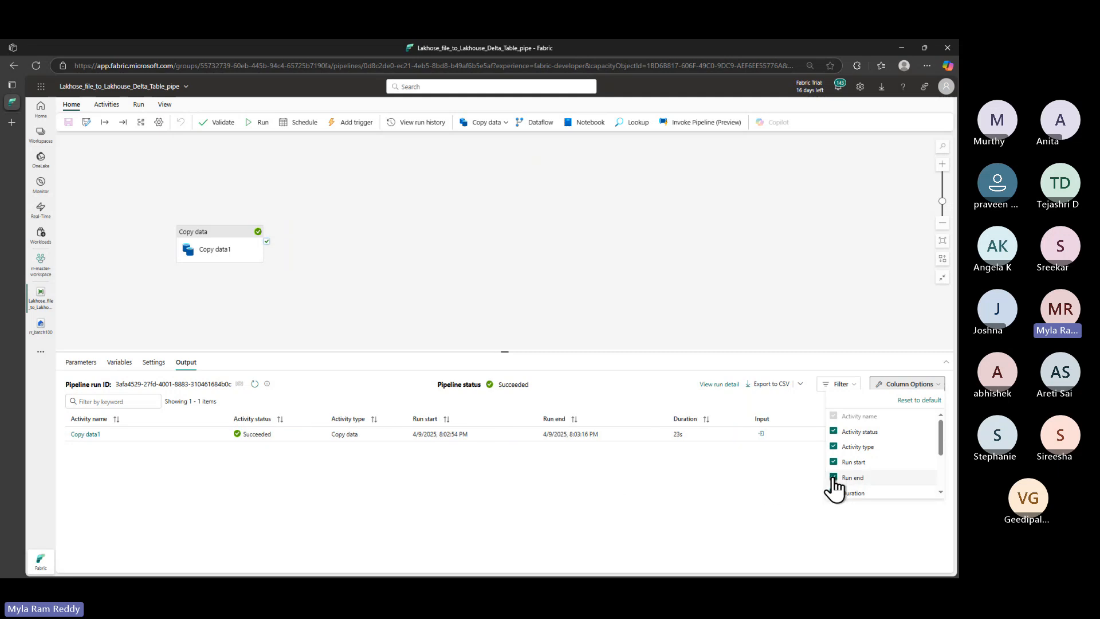
left_click(691, 498)
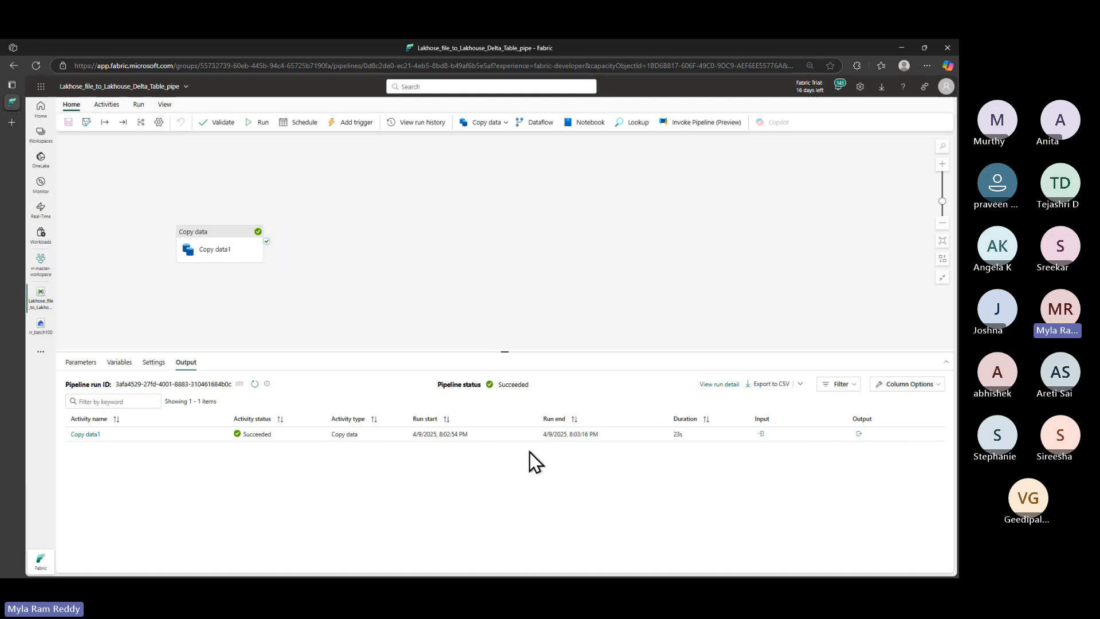
left_click(918, 384)
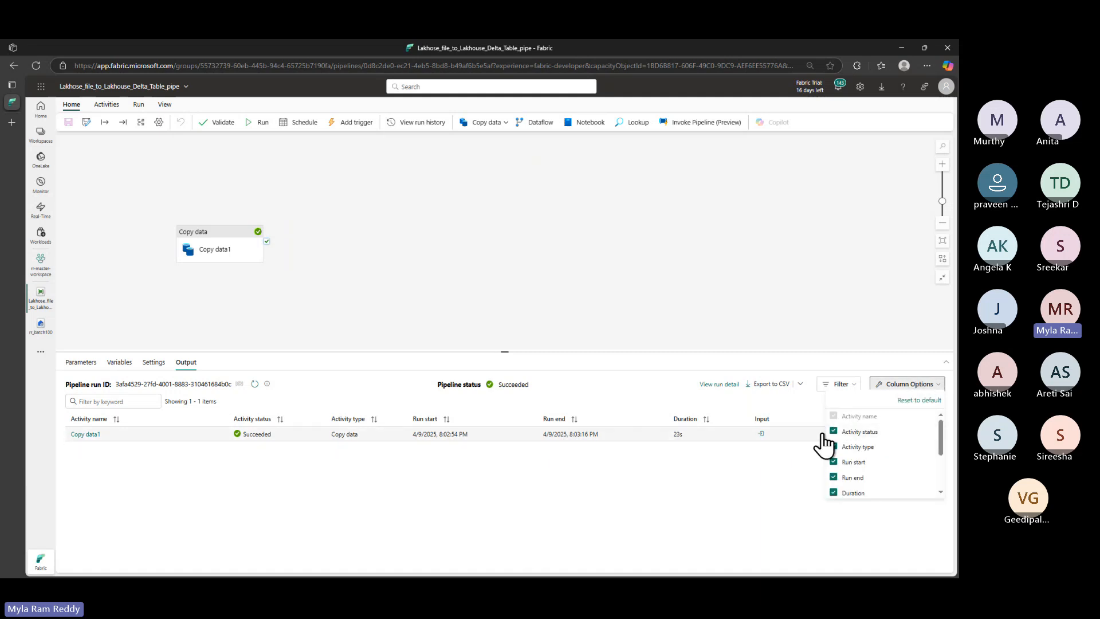
left_click(662, 520)
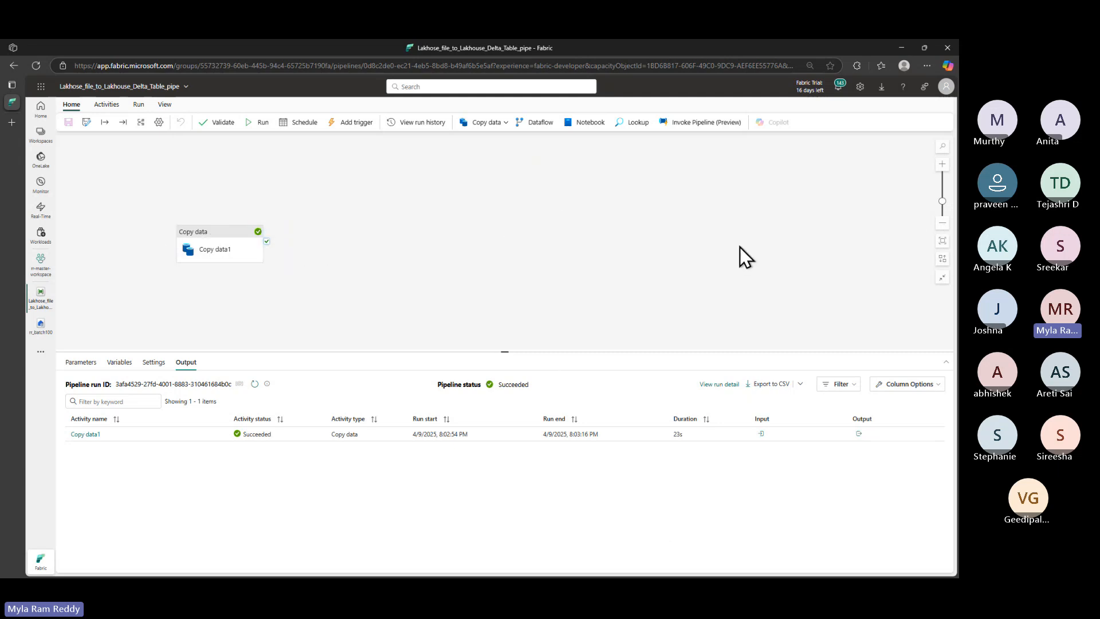
Try filtering the pipeline run's activities by Failed and by Succeeded status, unchecking each one and closing the filter choices
left_click(855, 397)
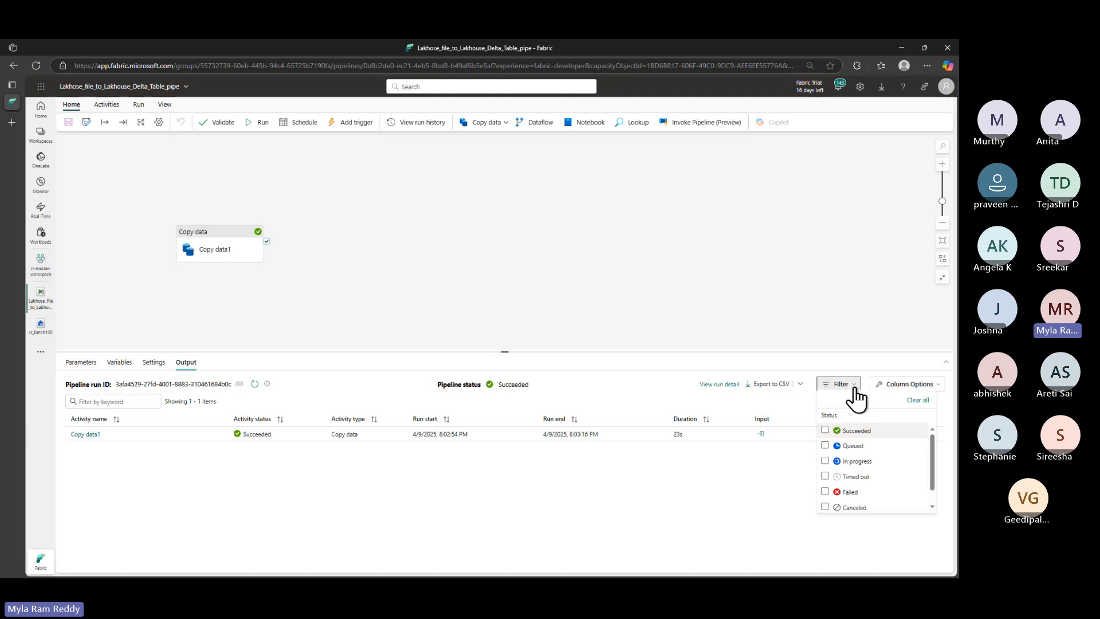
left_click(825, 492)
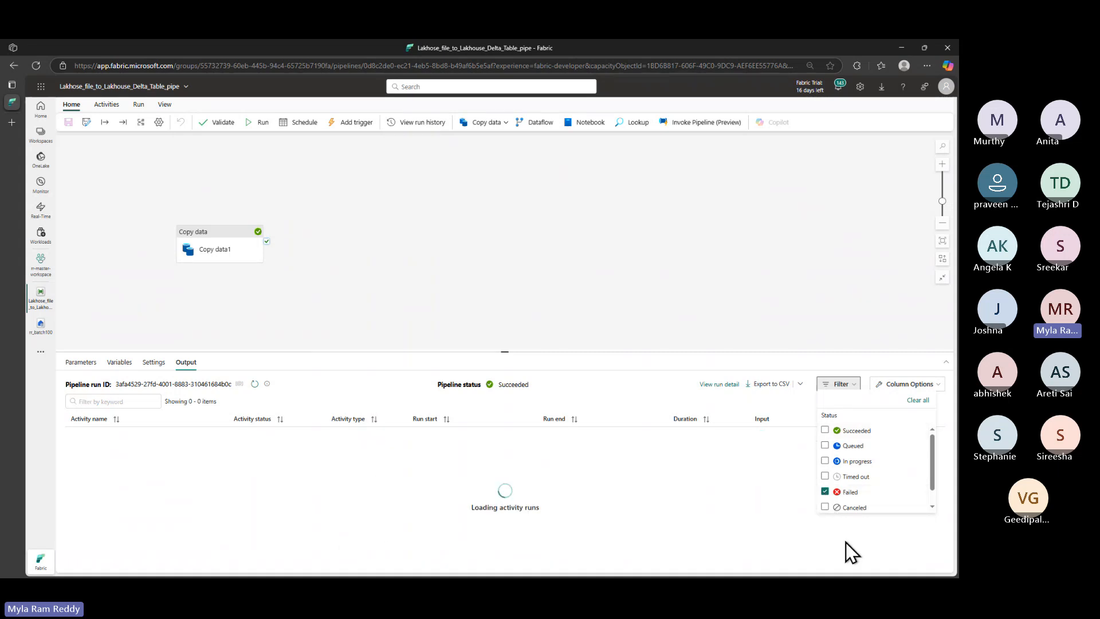
left_click(825, 492)
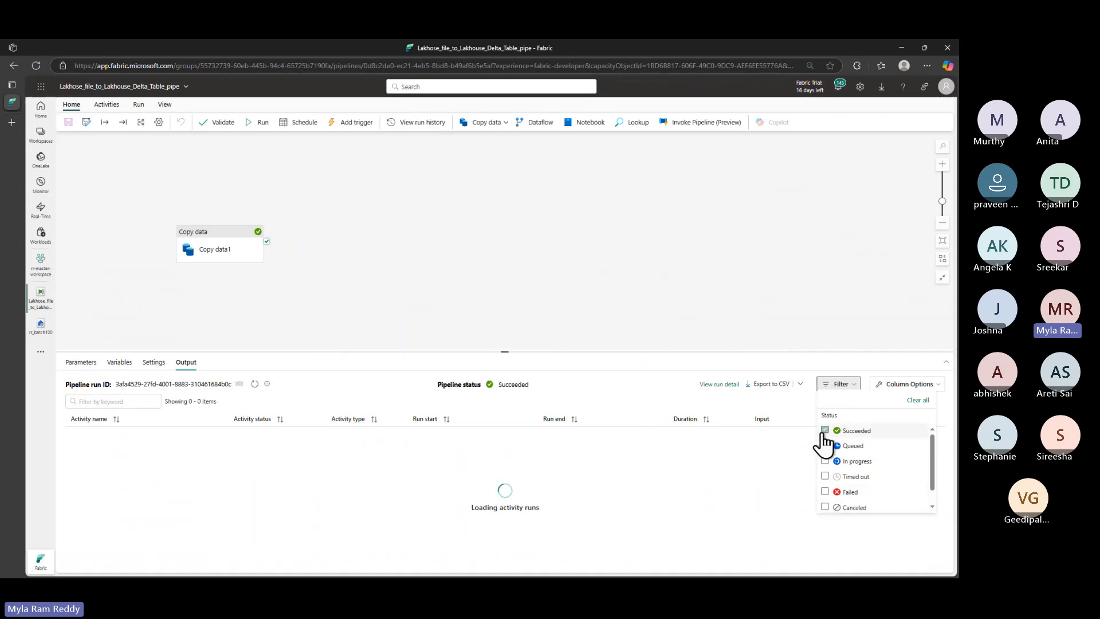
left_click(825, 430)
left_click(825, 431)
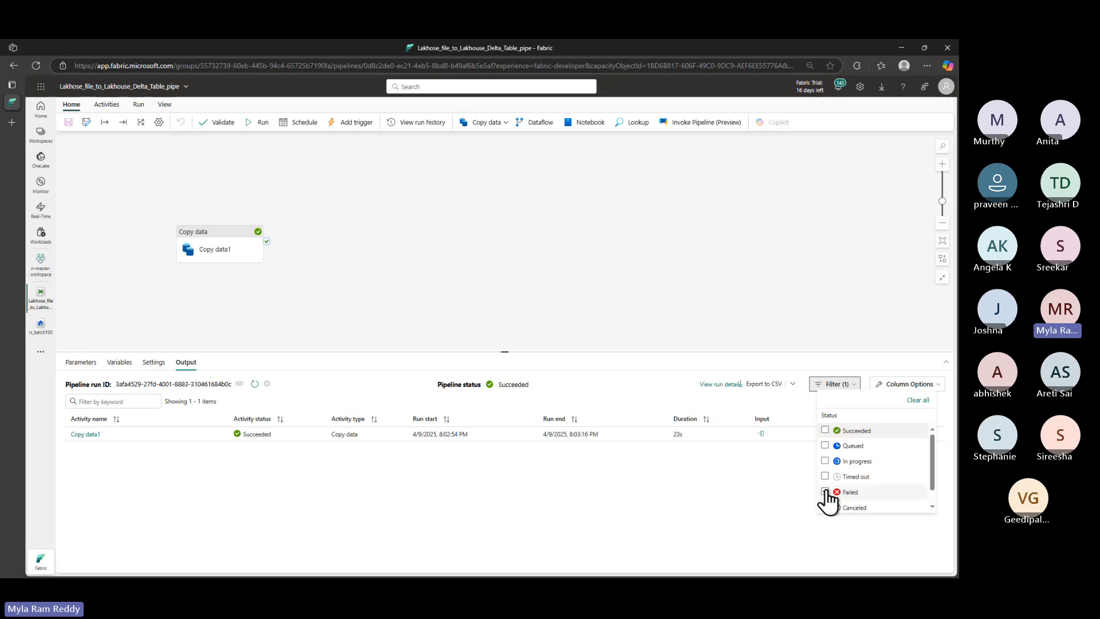
left_click(734, 500)
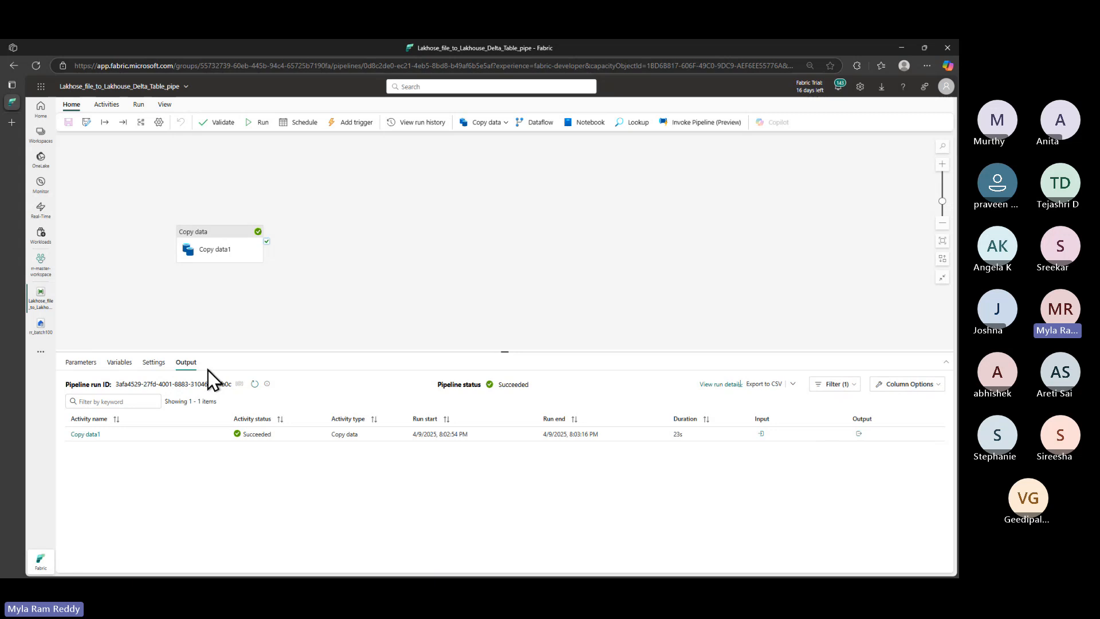
Open the rr_batch100 lakehouse and refresh its Tables folder twice to load the pipeline's target table
left_click(44, 331)
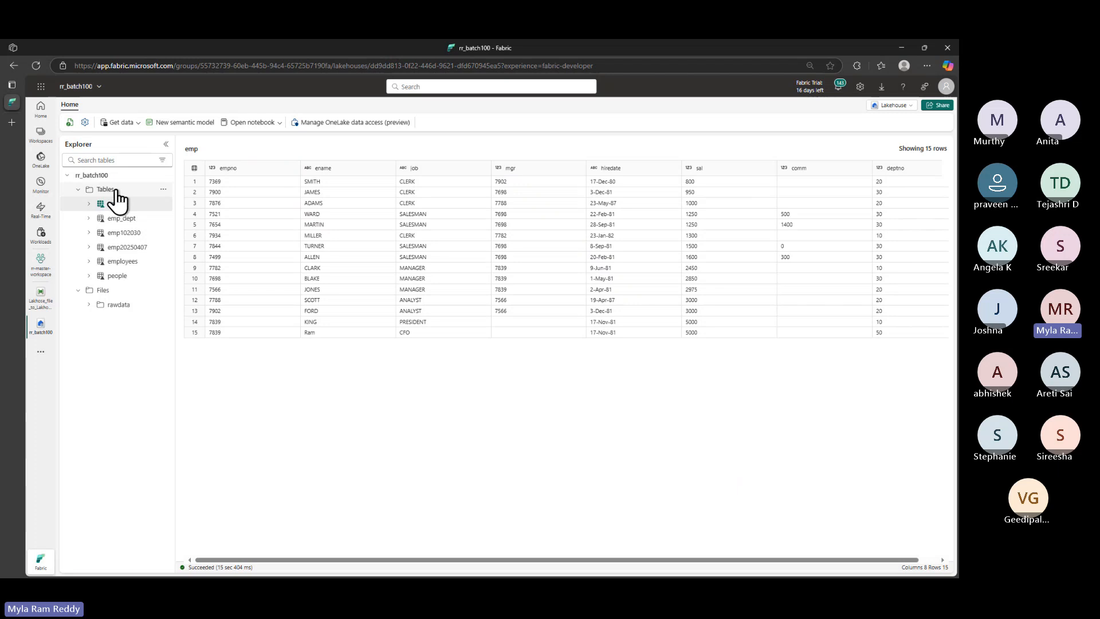
left_click(164, 190)
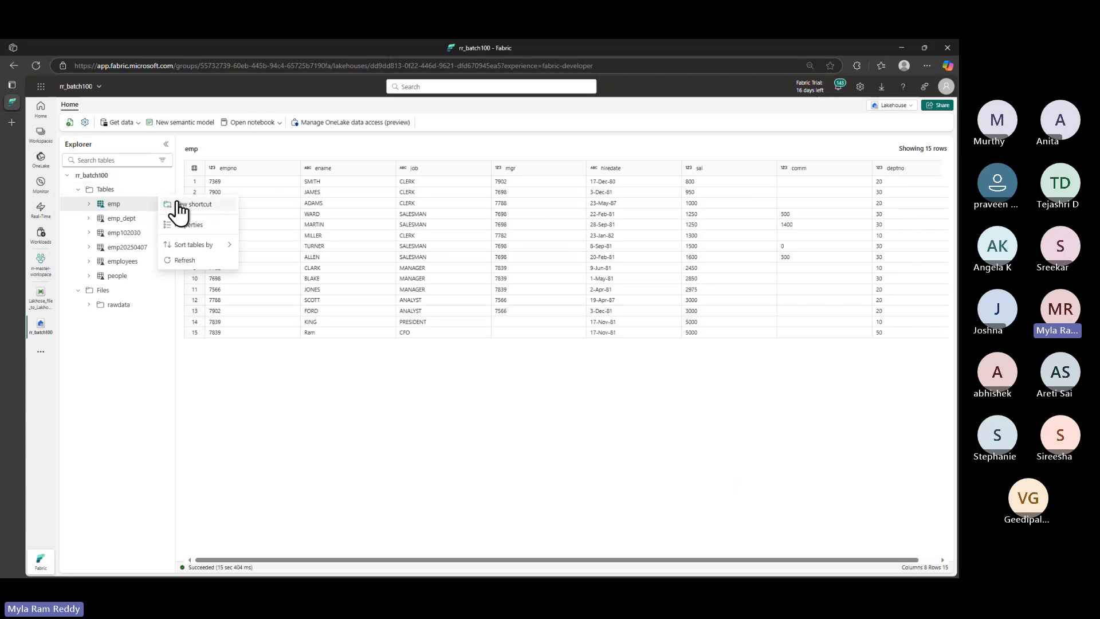
left_click(184, 260)
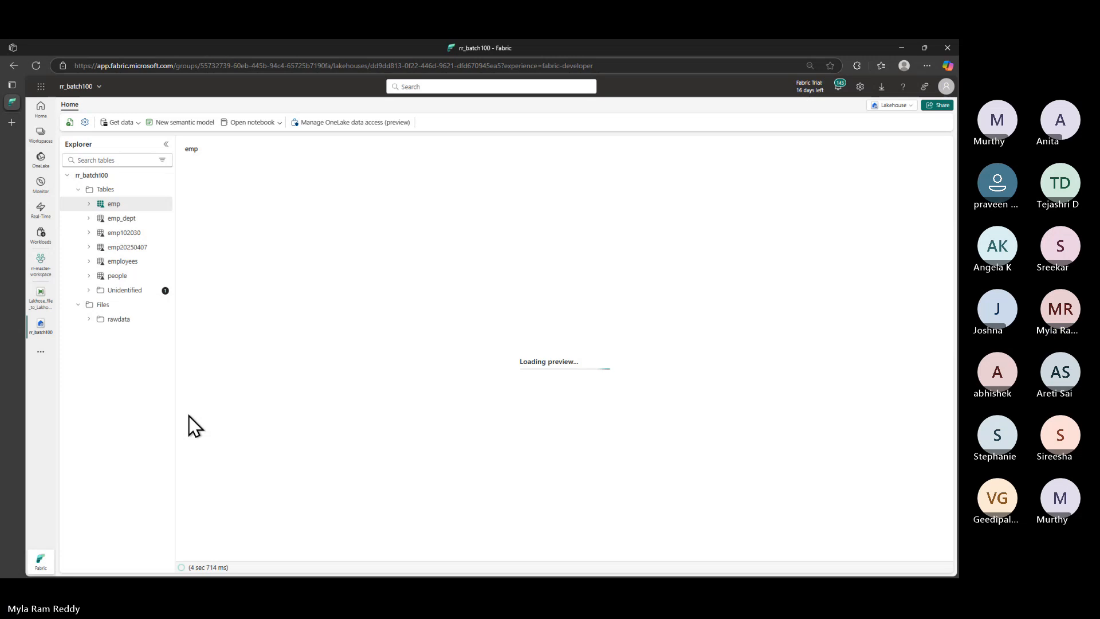
left_click(164, 189)
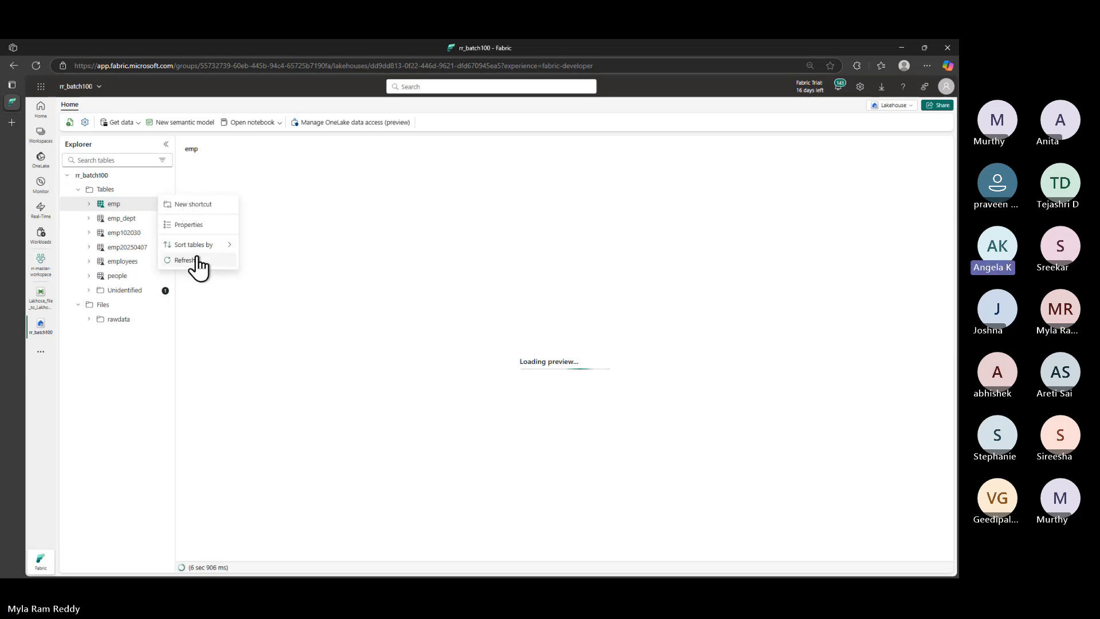
left_click(197, 263)
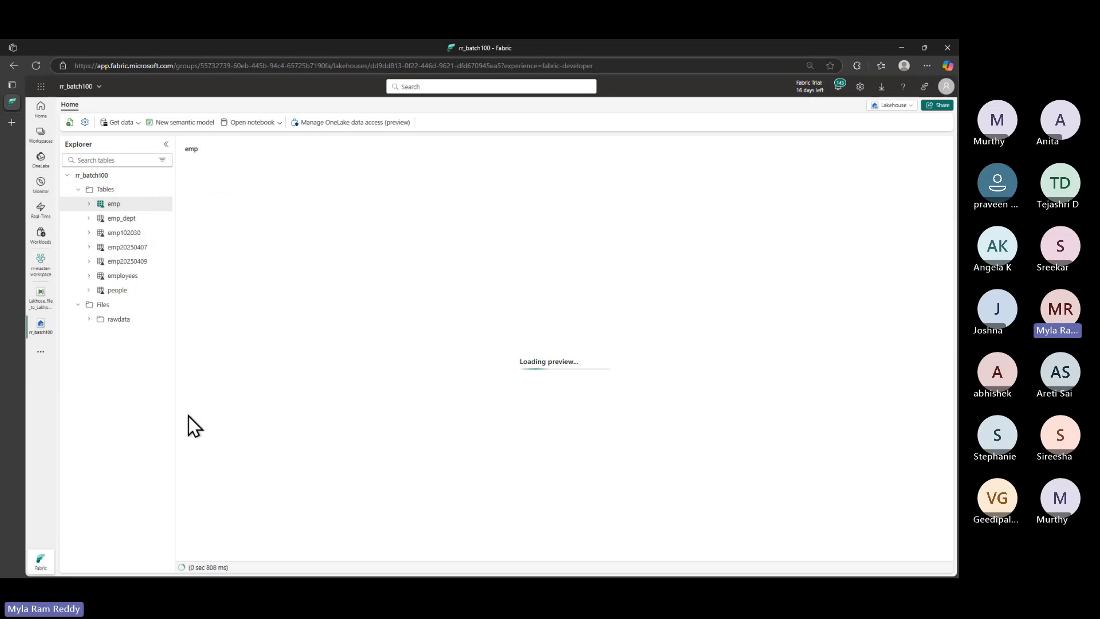
Temporarily box the emp20250409 table in the lakehouse explorer, clear the mark and open the table's preview
key("ctrl+2")
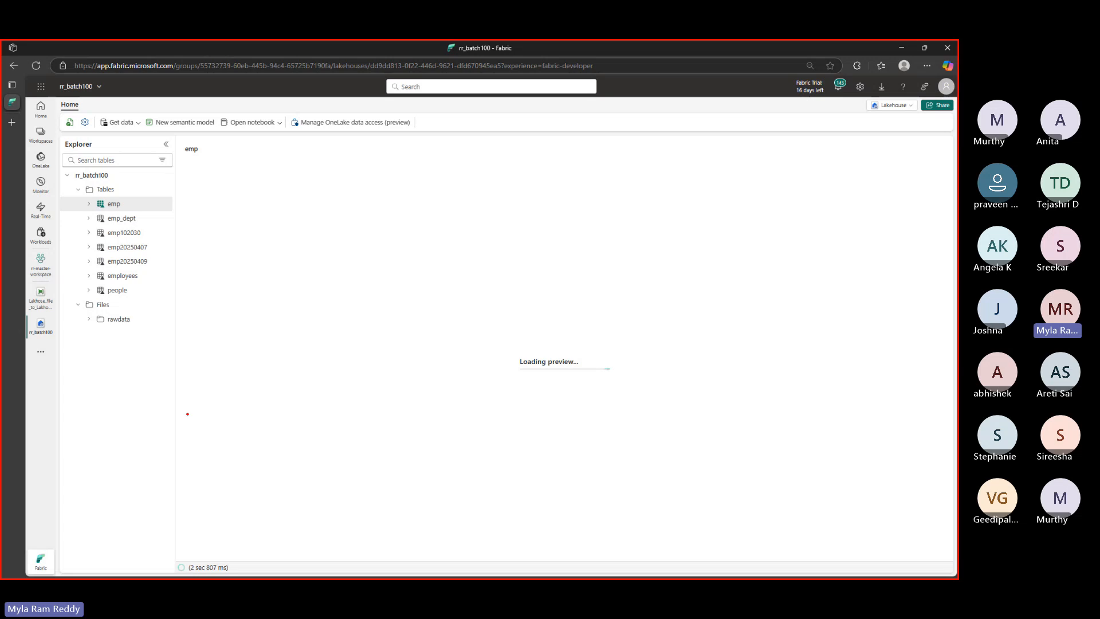
mouse_move(84, 253)
left_mouse_down()
mouse_move(96, 270)
mouse_move(159, 271)
left_mouse_up()
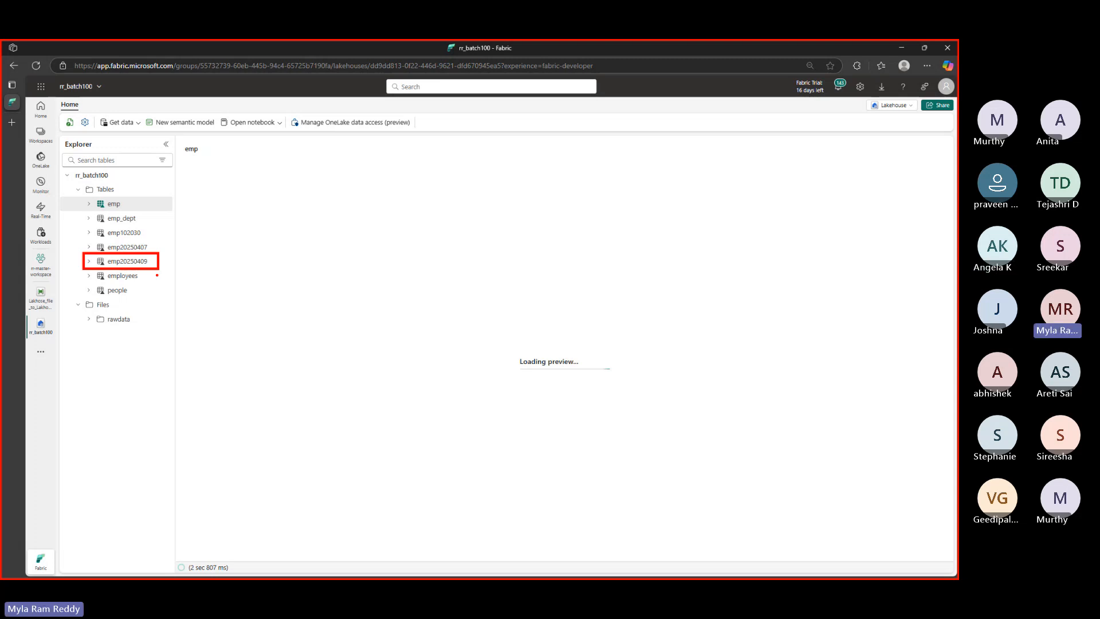
key("Escape")
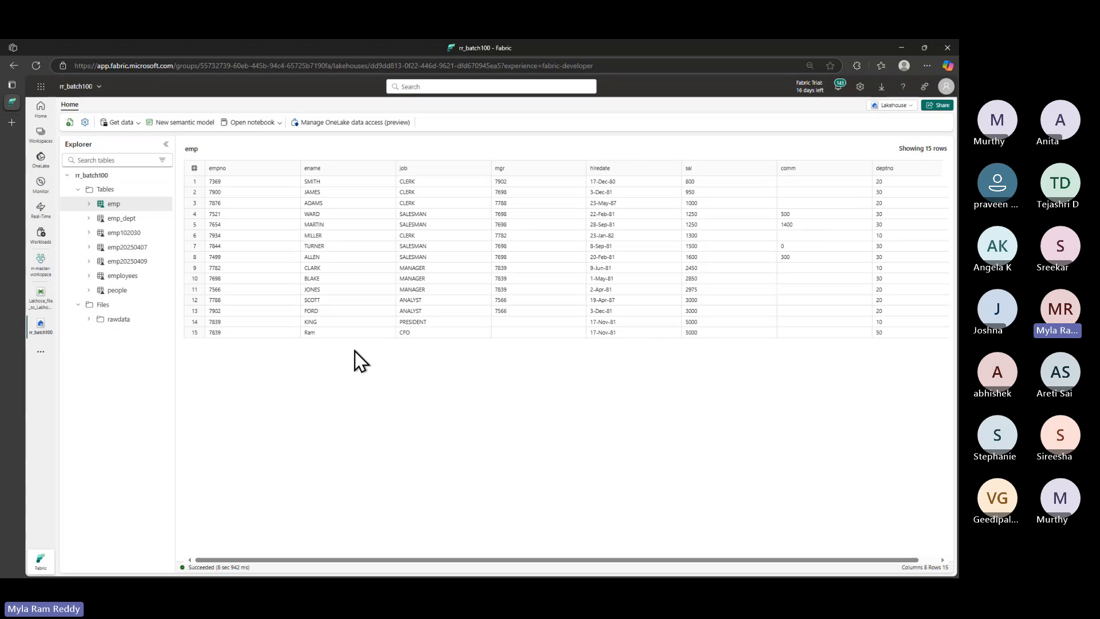
left_click(123, 262)
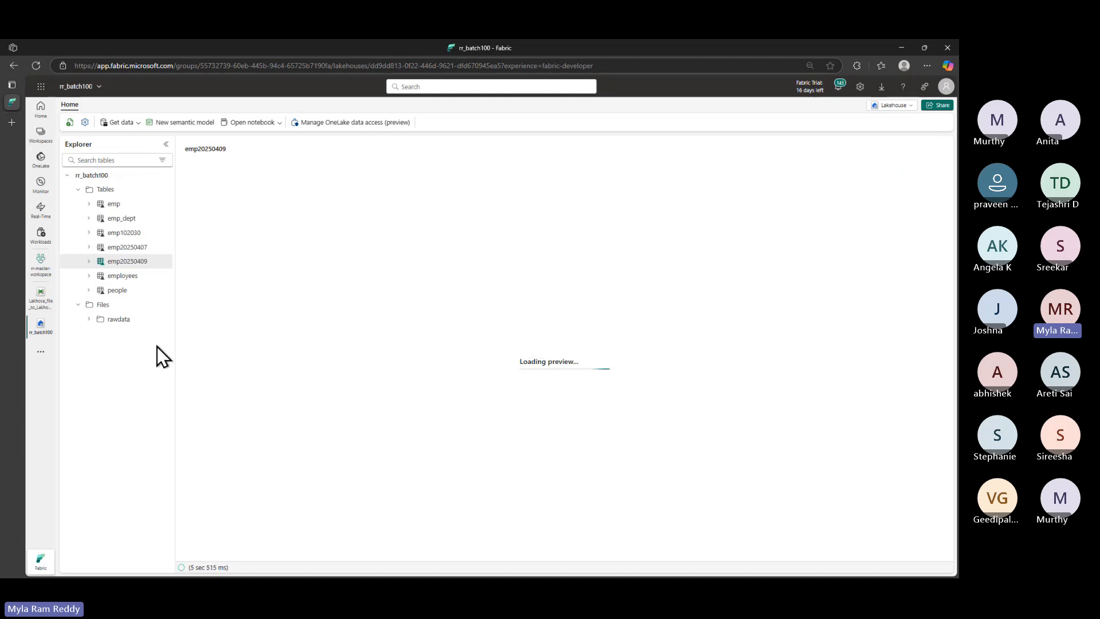
Open the rawdata folder and sketch the data flow over it from emp.csv through a "Pipe" to the emp20250409 table
left_click(89, 319)
left_click(109, 322)
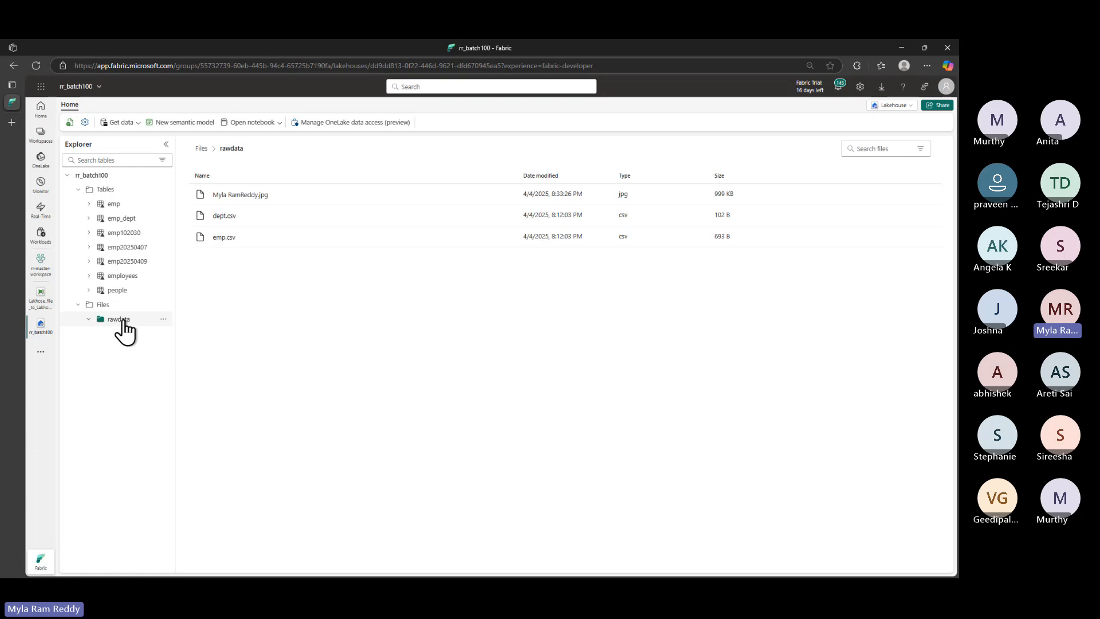
key("ctrl+2")
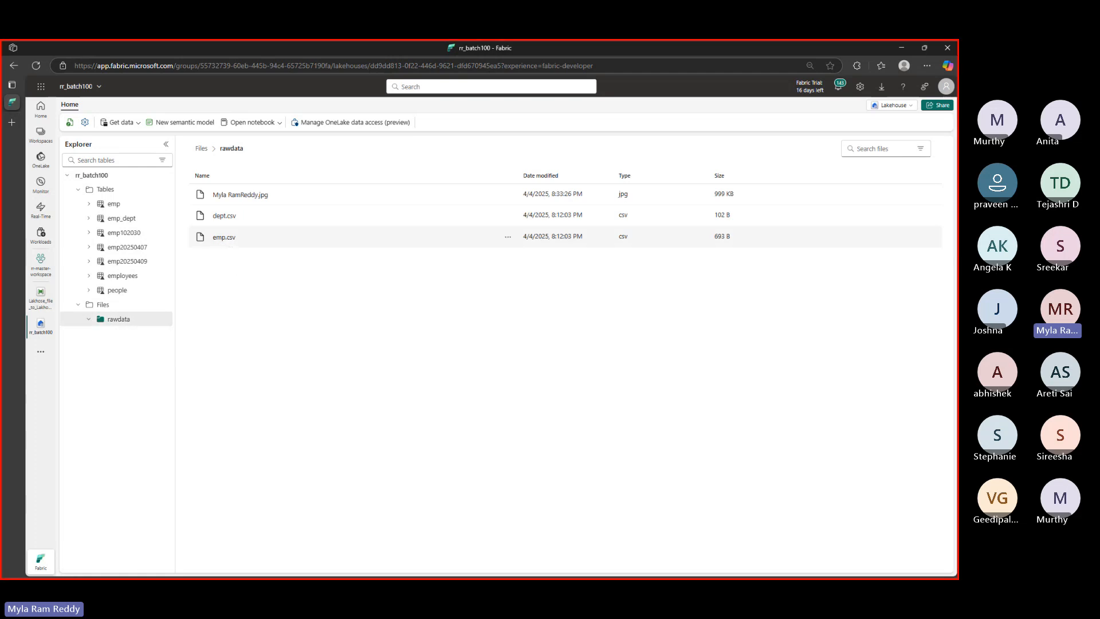
mouse_move(188, 228)
left_mouse_down()
mouse_move(208, 253)
mouse_move(242, 252)
left_mouse_up()
left_click_drag(245, 252, 298, 420)
mouse_move(285, 368)
left_mouse_down()
mouse_move(290, 393)
mouse_move(328, 404)
left_mouse_up()
left_click(317, 361)
mouse_move(332, 366)
left_mouse_down()
mouse_move(346, 391)
mouse_move(339, 377)
mouse_move(371, 351)
mouse_move(393, 392)
left_mouse_up()
mouse_move(350, 428)
left_mouse_down()
mouse_move(348, 468)
mouse_move(173, 400)
mouse_move(182, 301)
mouse_move(168, 257)
mouse_move(150, 262)
left_mouse_up()
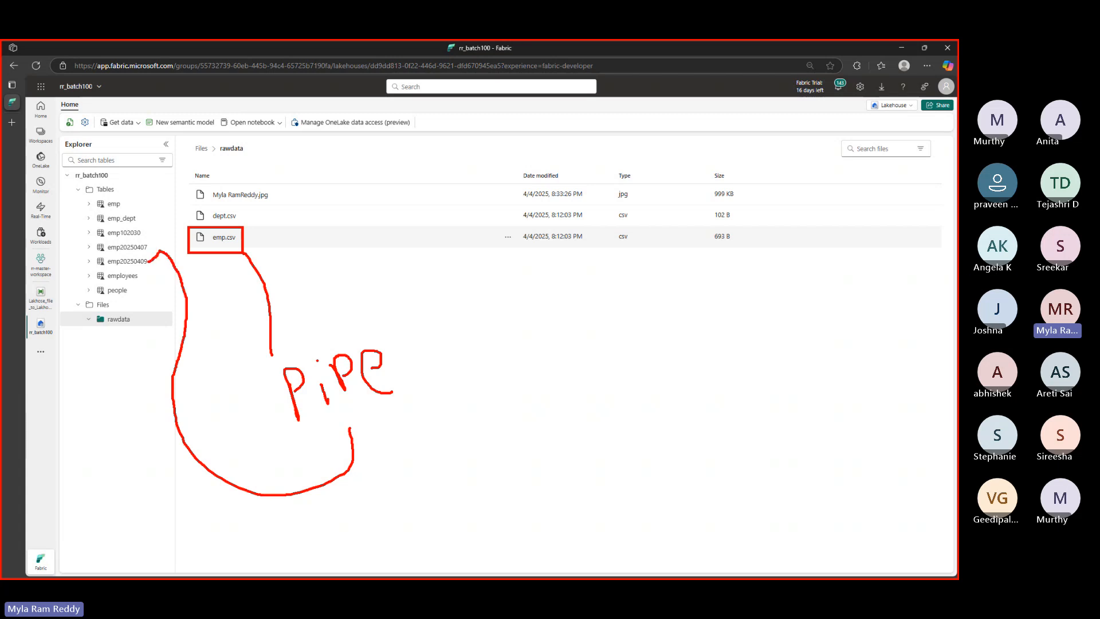
left_click_drag(254, 299, 289, 307)
mouse_move(216, 503)
left_mouse_down()
mouse_move(221, 456)
mouse_move(256, 470)
left_mouse_up()
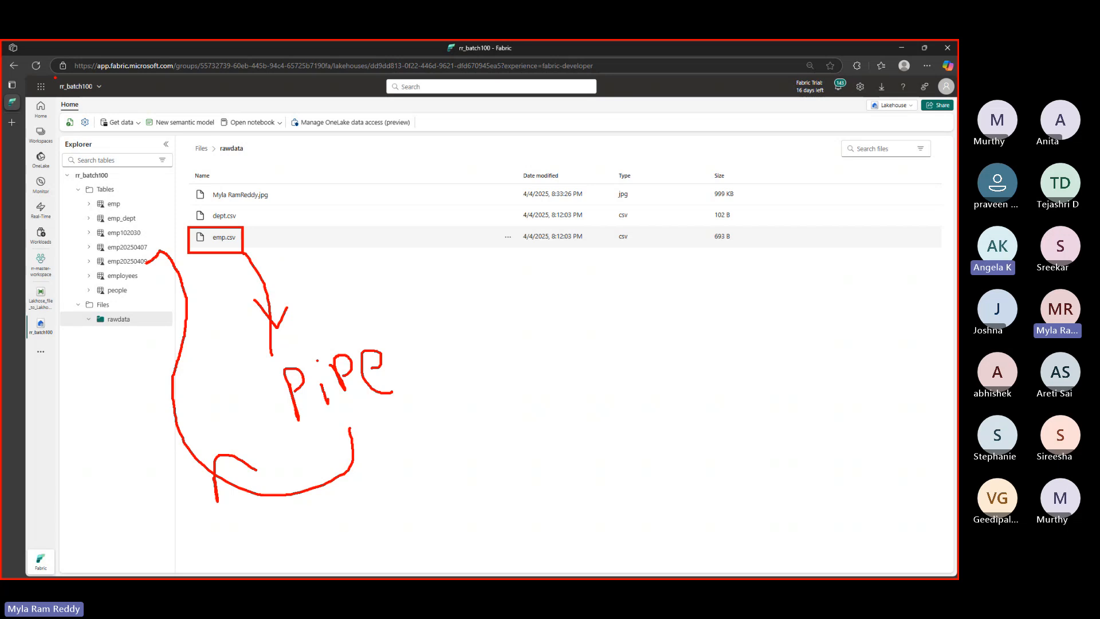
Label rr_batch100 as "LH", emp.csv as "File" and the emp20250409 table as "Delta" in the sketch, and clear all annotations
left_click_drag(55, 77, 110, 96)
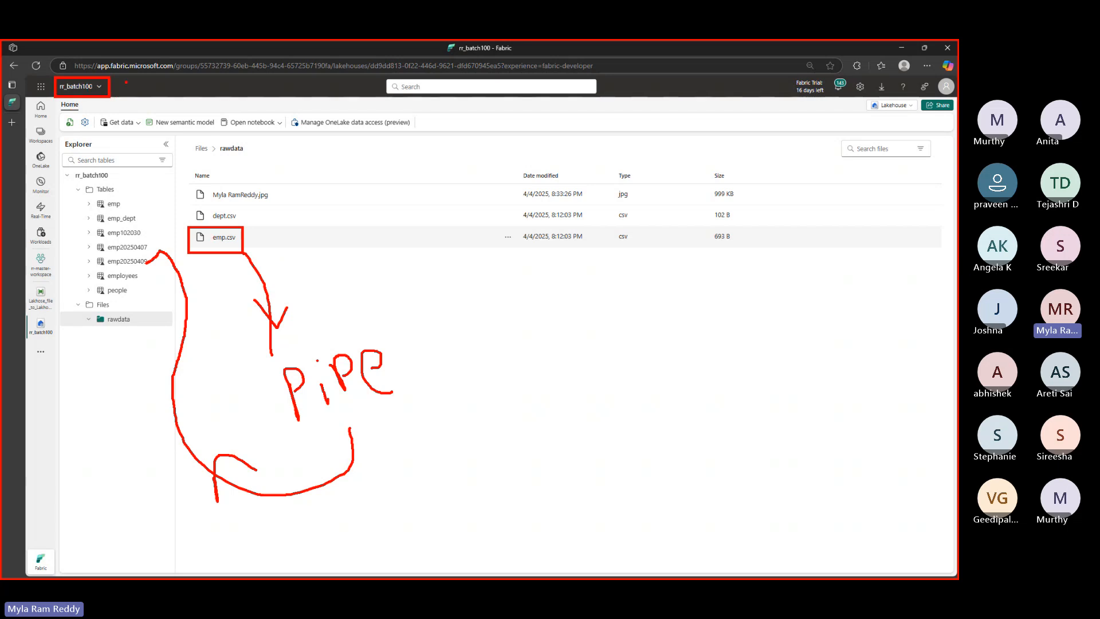
mouse_move(128, 81)
left_mouse_down()
mouse_move(153, 103)
mouse_move(190, 83)
left_mouse_up()
left_click_drag(254, 236, 291, 225)
mouse_move(310, 225)
left_mouse_down()
mouse_move(307, 194)
mouse_move(351, 221)
mouse_move(387, 215)
left_mouse_up()
mouse_move(401, 204)
left_mouse_down()
mouse_move(418, 178)
mouse_move(453, 211)
left_mouse_up()
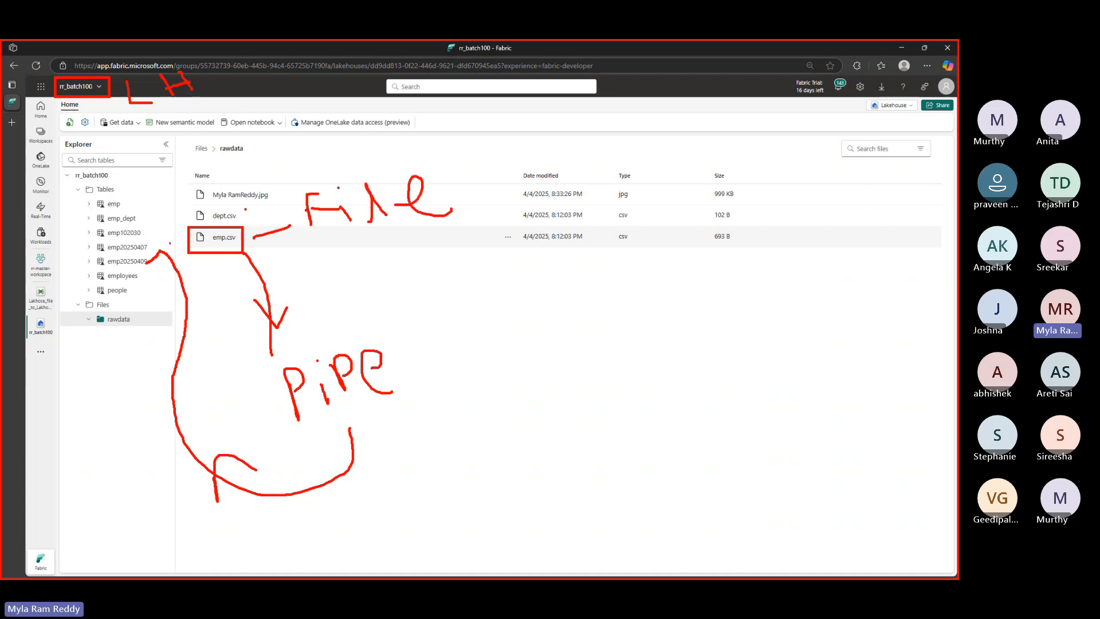
left_click_drag(94, 260, 66, 238)
left_click_drag(57, 198, 65, 208)
mouse_move(59, 193)
left_mouse_down()
mouse_move(74, 191)
mouse_move(75, 214)
left_mouse_up()
mouse_move(97, 196)
left_mouse_down()
mouse_move(109, 198)
mouse_move(119, 163)
left_mouse_up()
left_click_drag(131, 205, 156, 154)
left_click_drag(167, 153, 170, 201)
left_click_drag(148, 173, 247, 174)
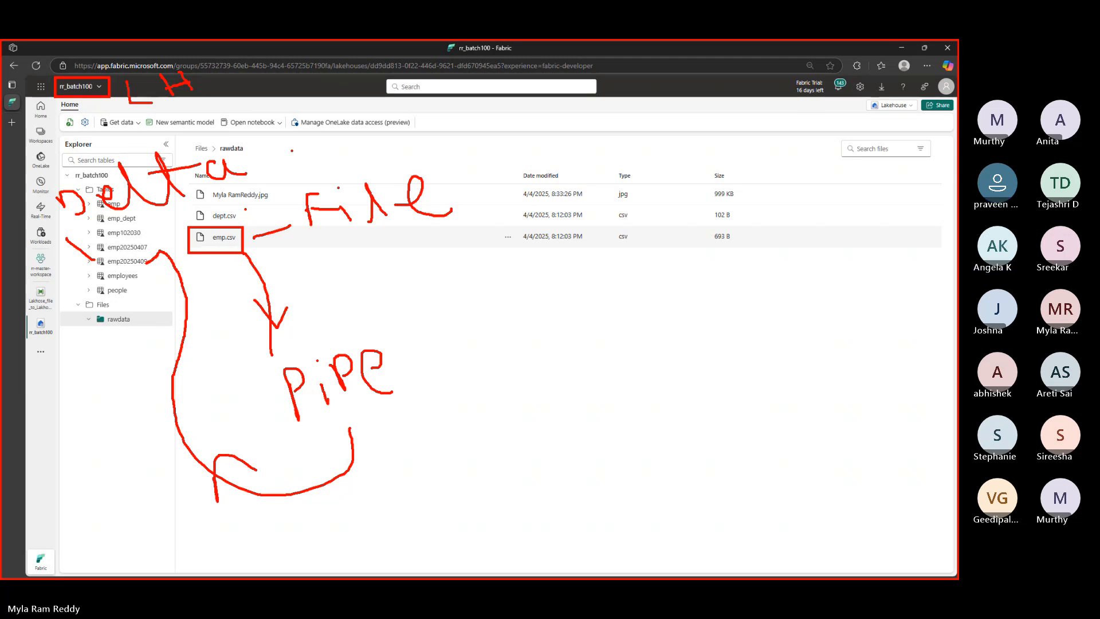
key("Escape")
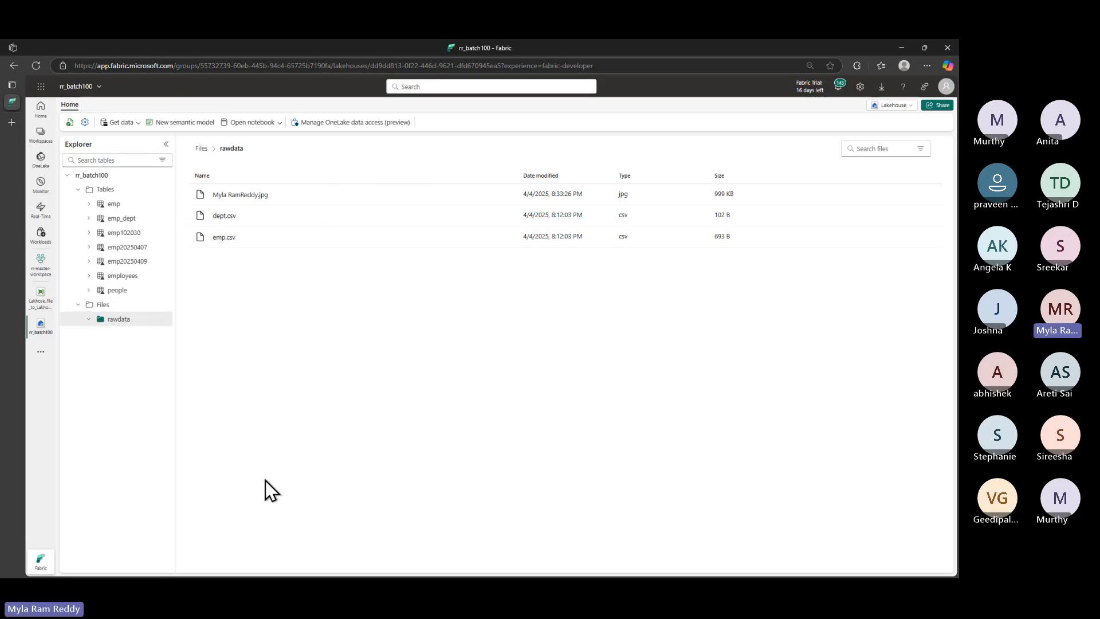
Switch to the Chrome window's Microsoft-Fabric GitHub page and open the 03-Azure-Data-Factory(ADF) folder in the Azure-Cloud-Data-Engineering repository
key("alt+Tab")
key("alt+Tab")
key("alt+Tab")
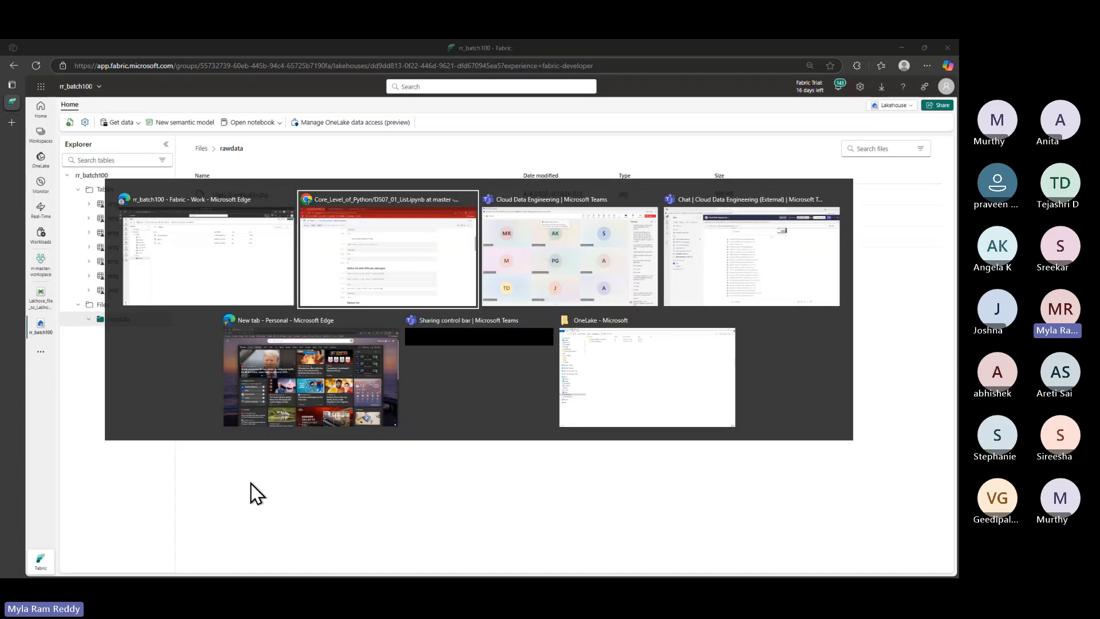
key("alt+Tab")
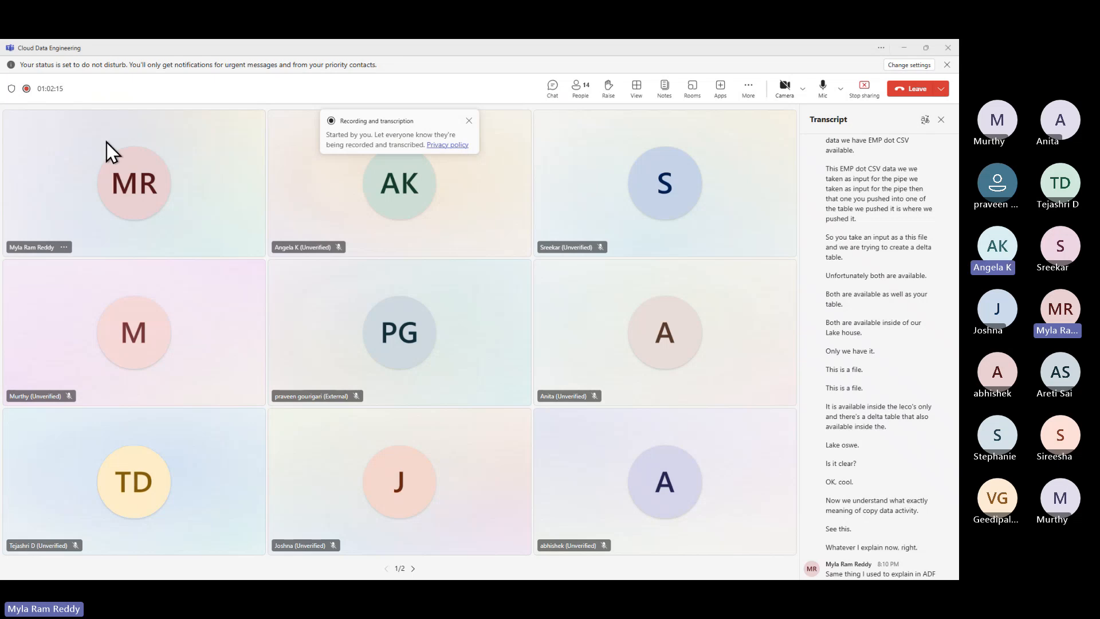
key("alt+Tab")
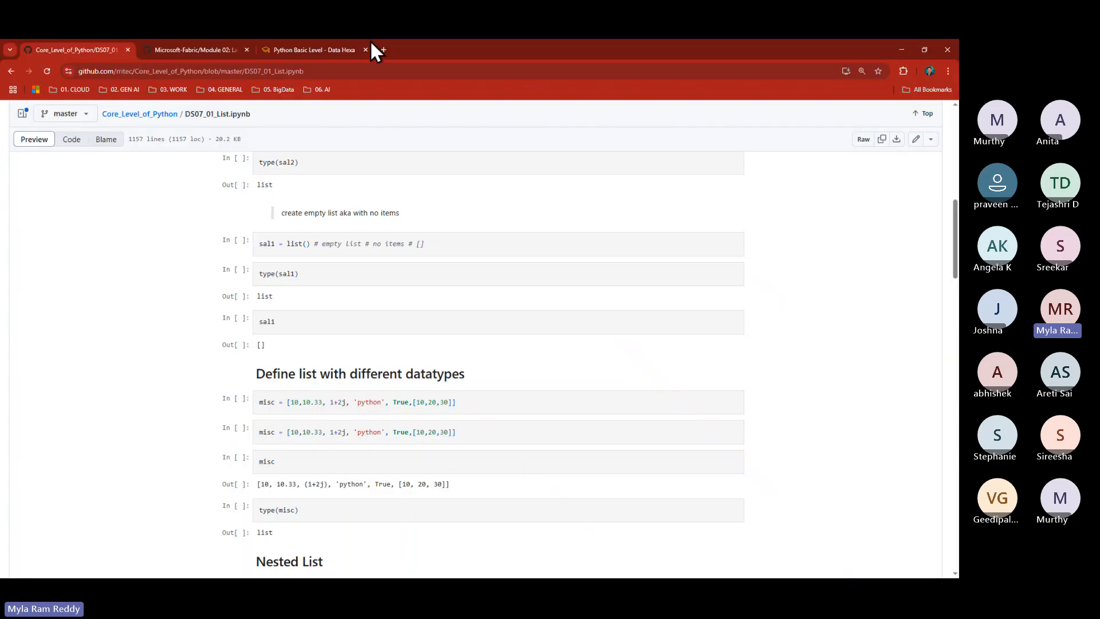
left_click(210, 53)
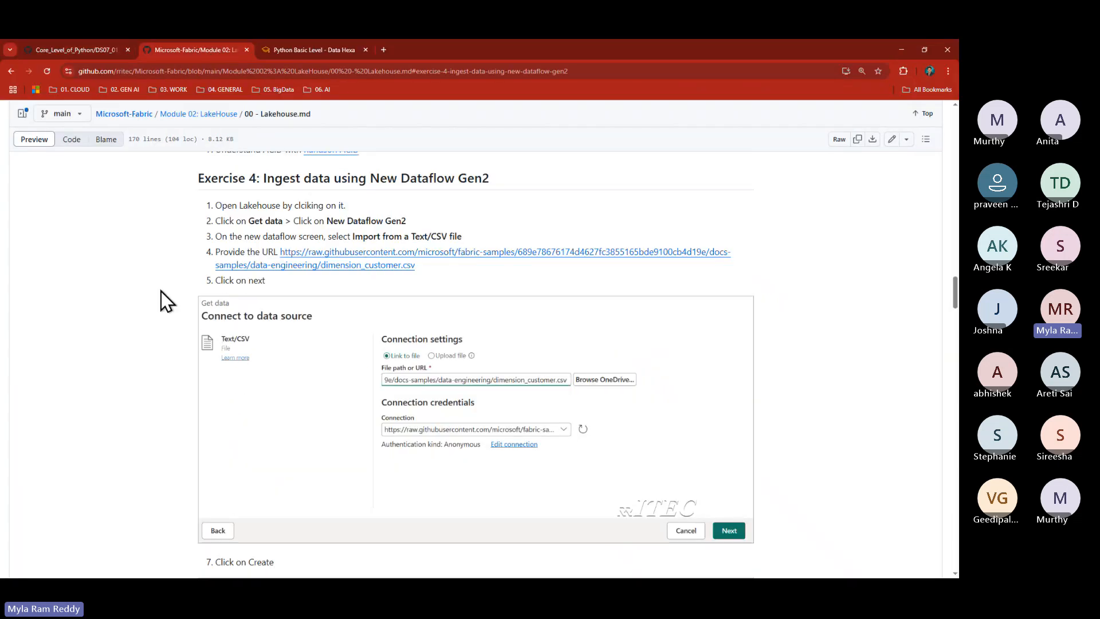
left_click(124, 114)
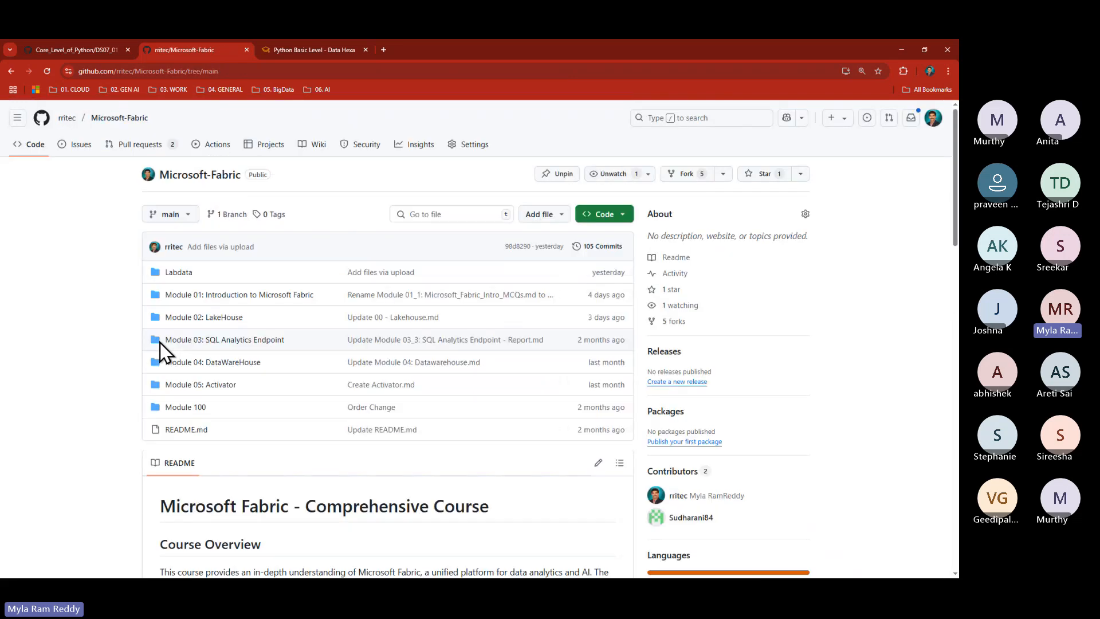
left_click(67, 117)
left_click(382, 211)
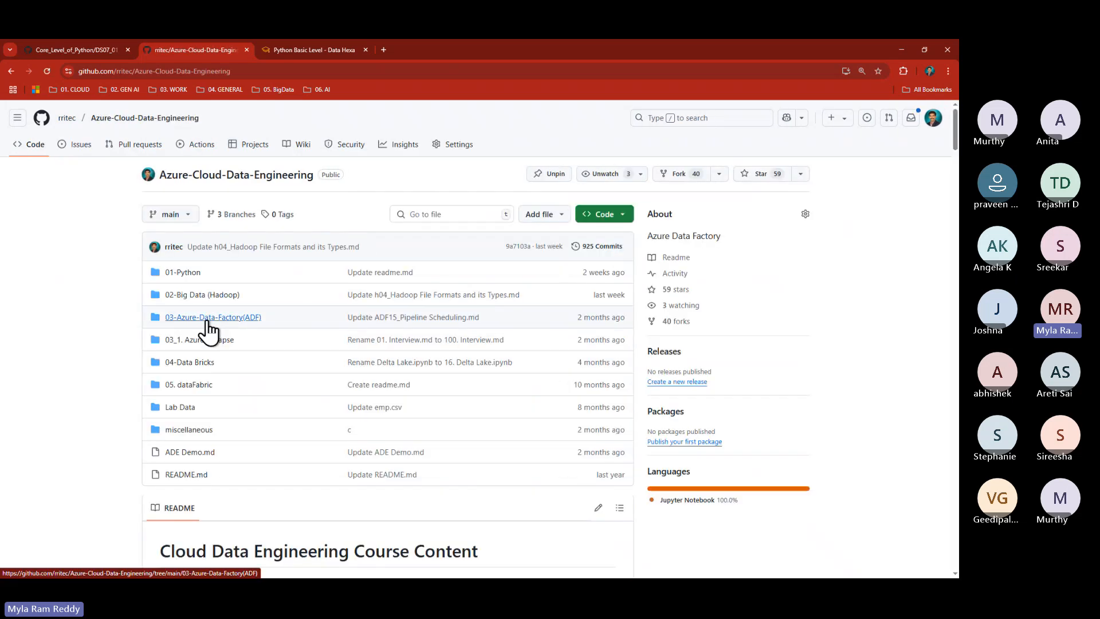
left_click(209, 318)
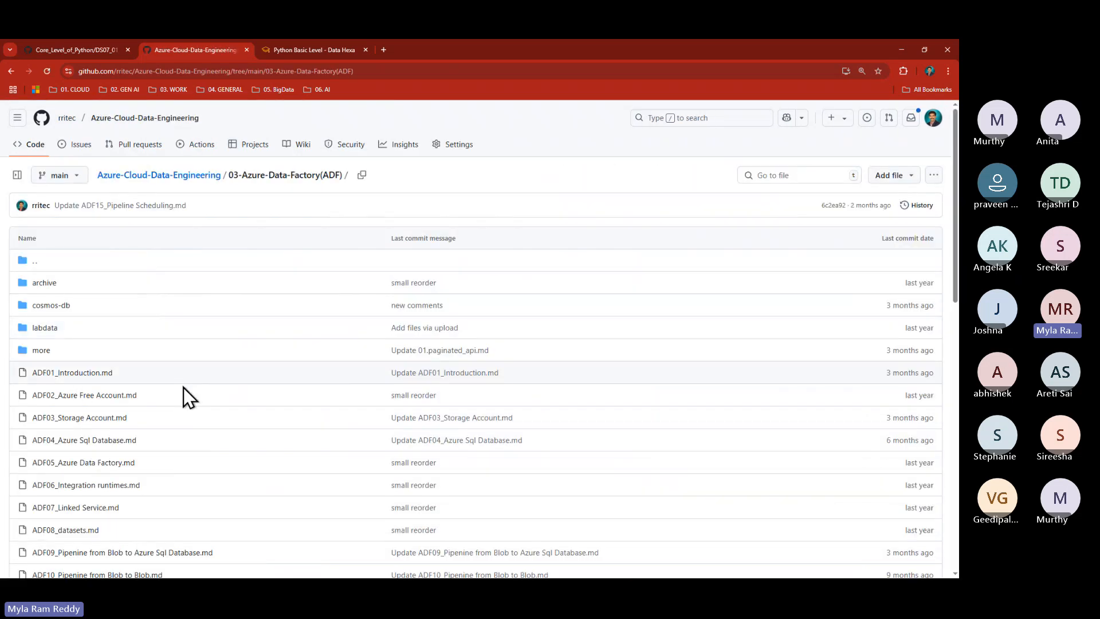
Temporarily box files ADF05 to ADF09 in the folder listing, ticking Azure Data Factory, Integration runtimes, Linked Service, datasets and the pipeline file
scroll(178, 443, "down", 3)
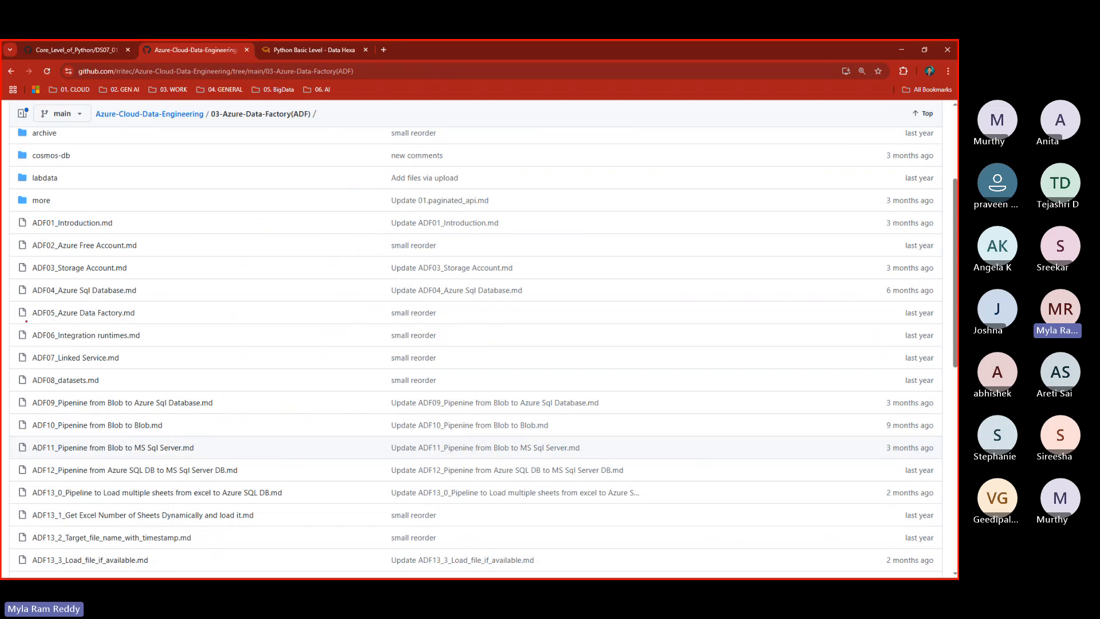
mouse_move(14, 302)
left_mouse_down()
mouse_move(39, 356)
mouse_move(247, 414)
mouse_move(219, 418)
left_mouse_up()
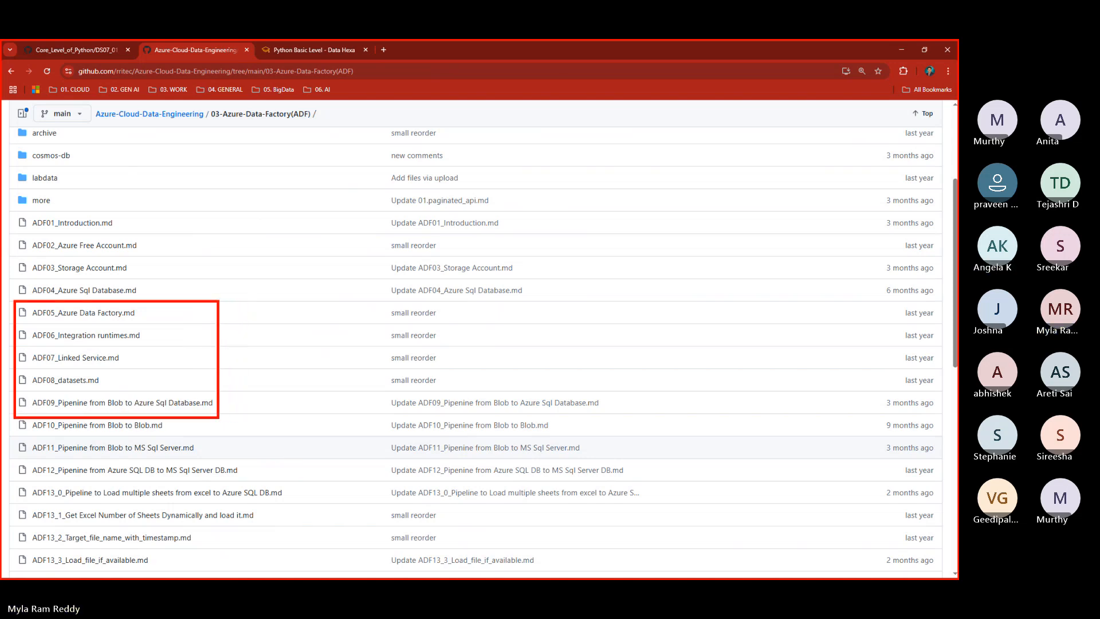
mouse_move(135, 319)
left_mouse_down()
mouse_move(167, 308)
mouse_move(169, 337)
mouse_move(150, 359)
left_mouse_up()
left_click(134, 366)
left_click_drag(104, 388, 136, 379)
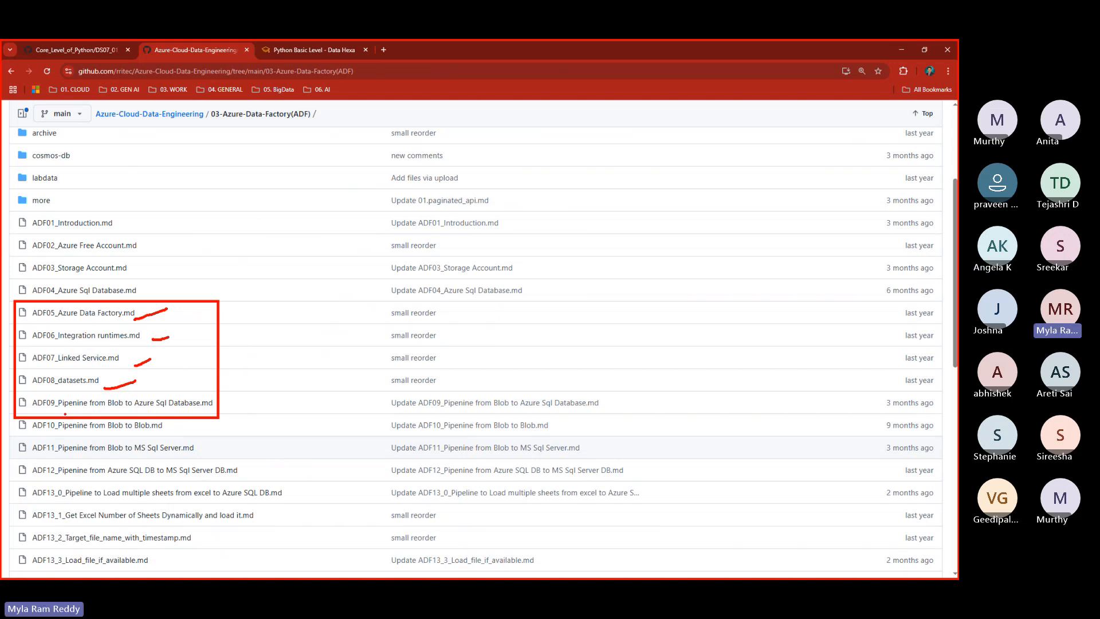
left_click_drag(65, 411, 88, 410)
key("Escape")
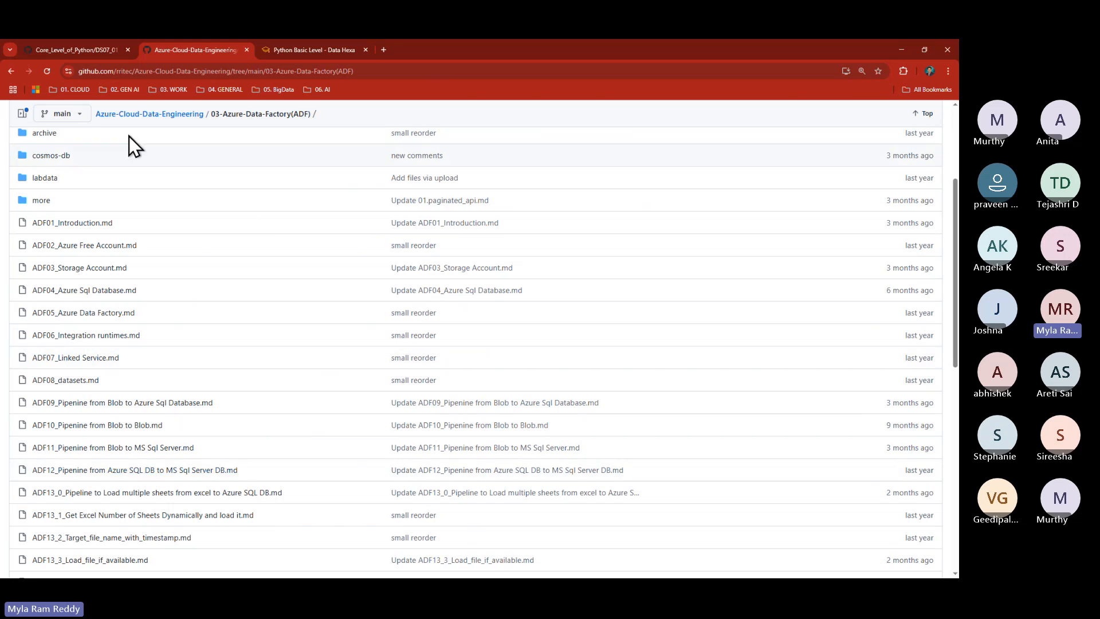
Switch back to the Microsoft Fabric window showing the rr_batch100 lakehouse
key("alt+Tab")
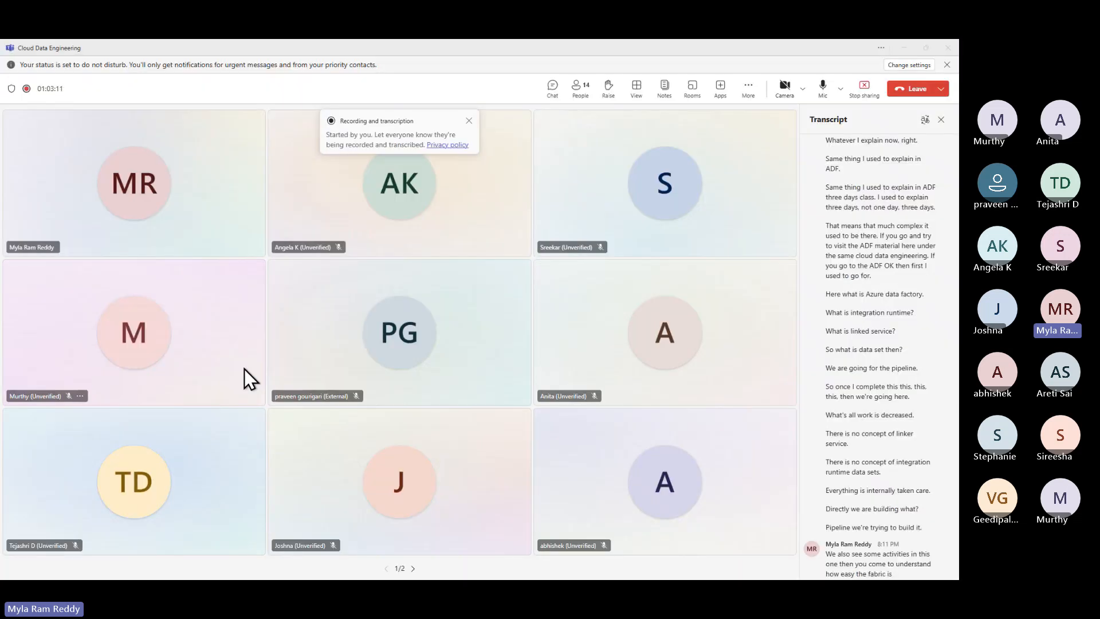
key("alt+Tab")
key("Tab")
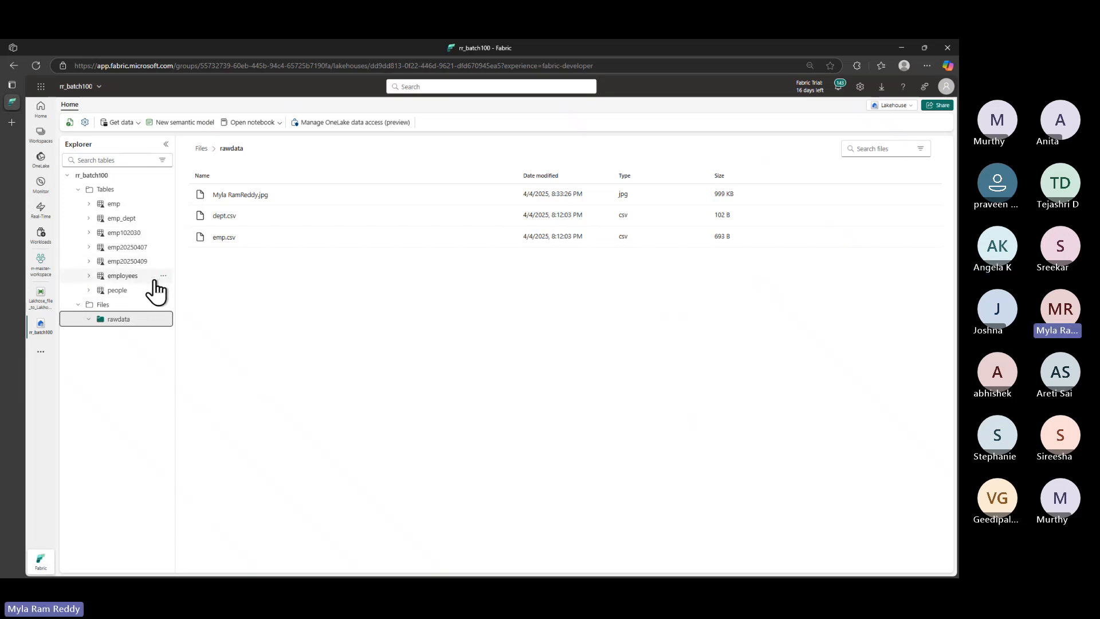
Return to the Lakhose_file_to_Lakhouse_Delta_Table_pipe pipeline and show the source settings of its Copy data1 activity
left_click(40, 309)
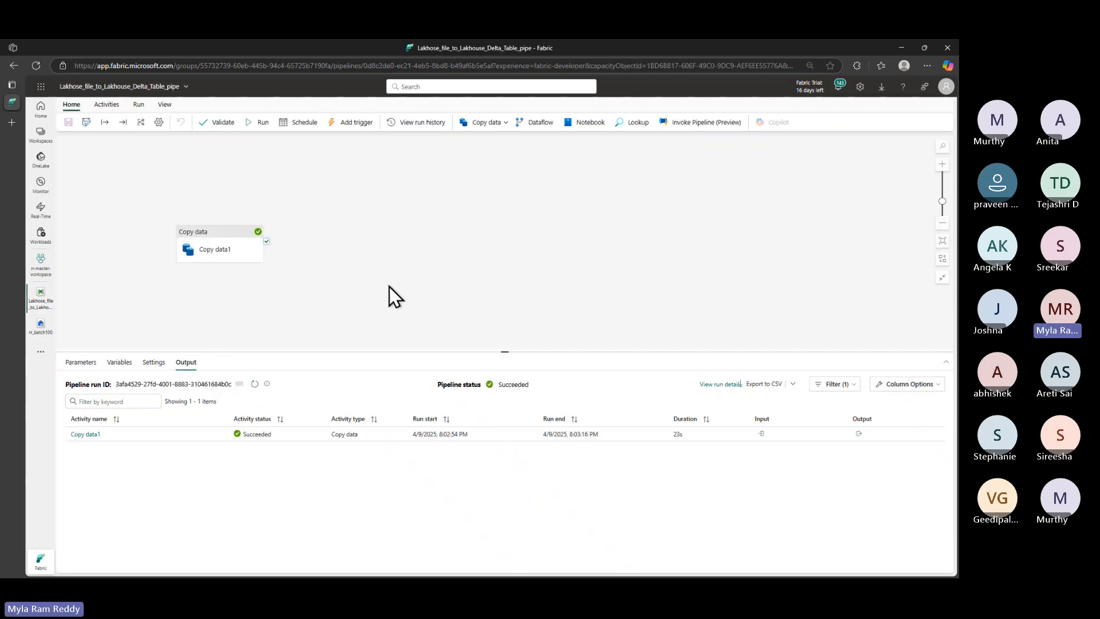
left_click(216, 243)
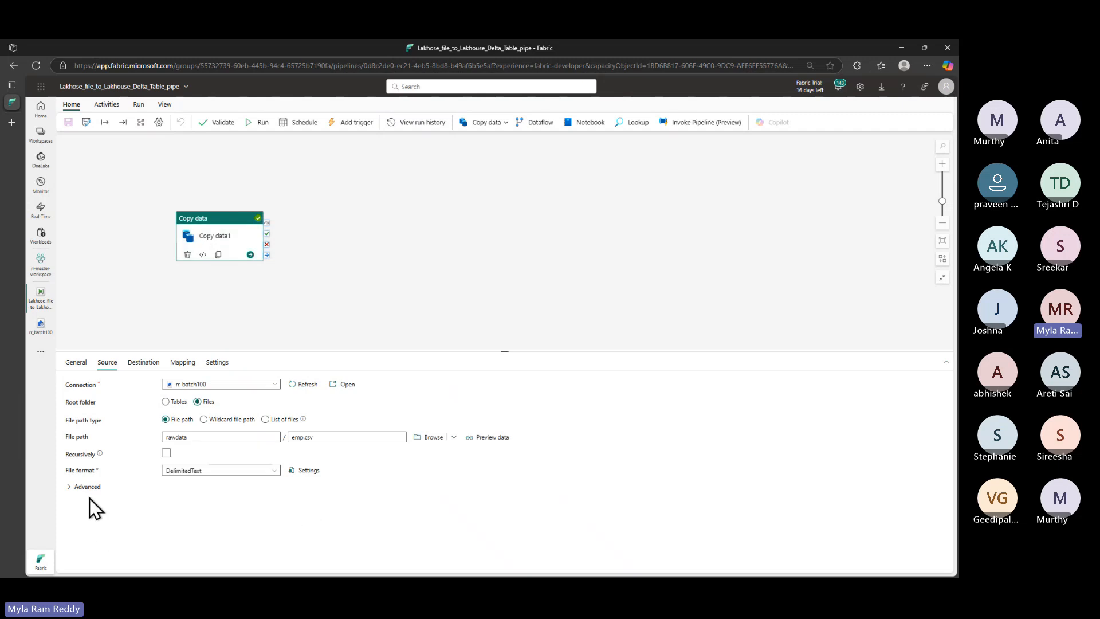
Switch to Chrome and open the Lab 2: Additional Columns section of ADF09_Pipenine from Blob to Azure Sql Database.md
key("alt+Tab")
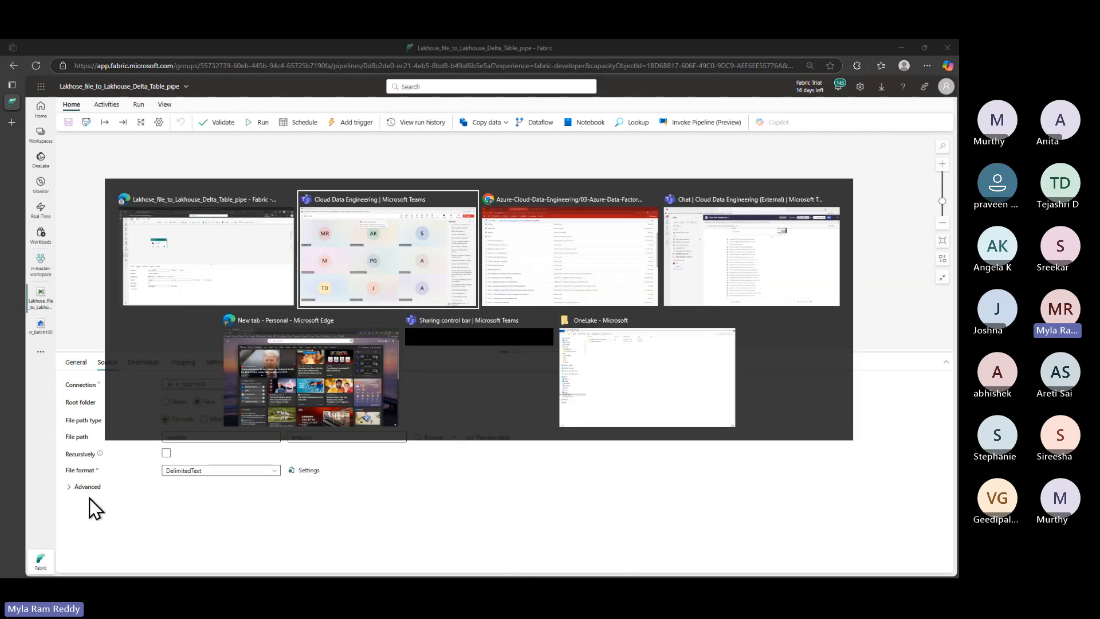
key("alt+Tab")
scroll(243, 425, "down", 2)
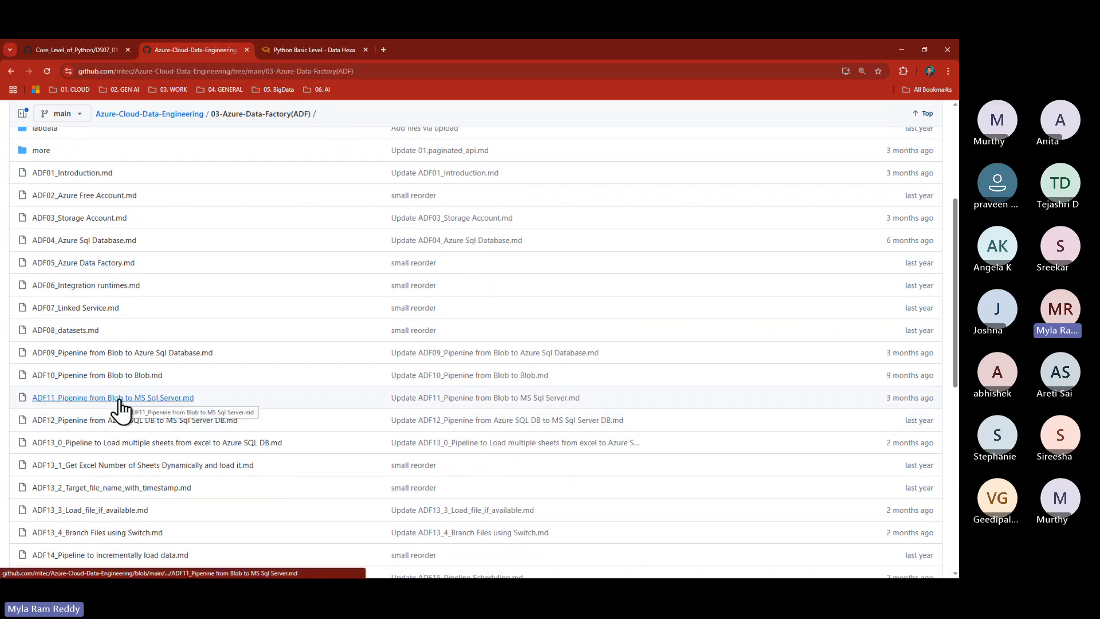
left_click(107, 354)
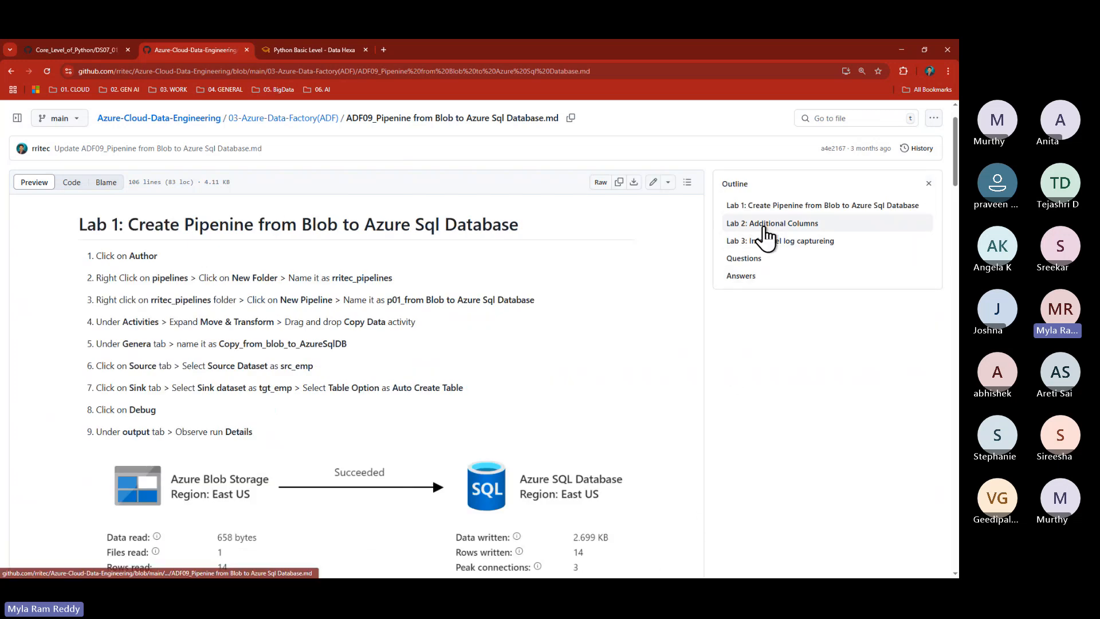
left_click(772, 225)
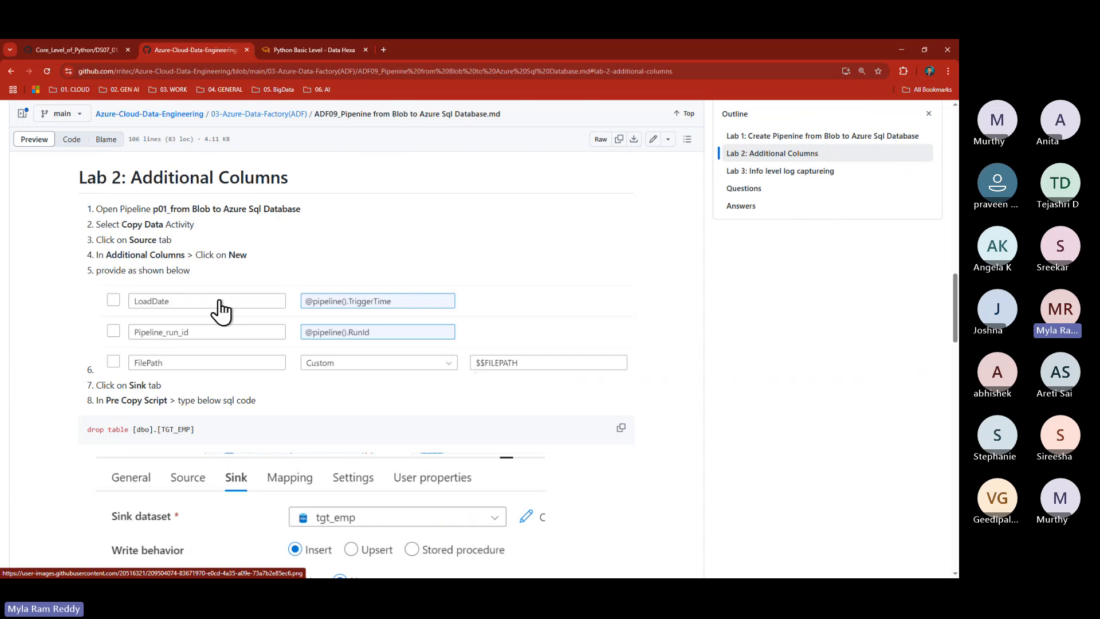
Switch back to the Fabric pipeline, expand the advanced source settings of Copy data1 and enlarge the settings area
key("alt+Tab")
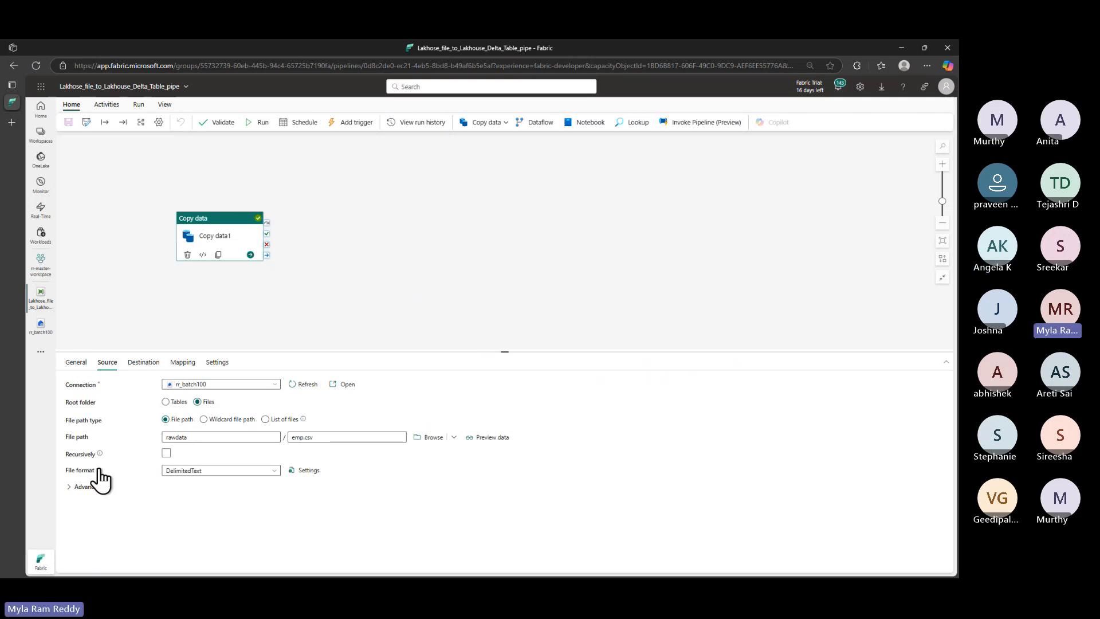
left_click(83, 486)
scroll(141, 486, "down", 1)
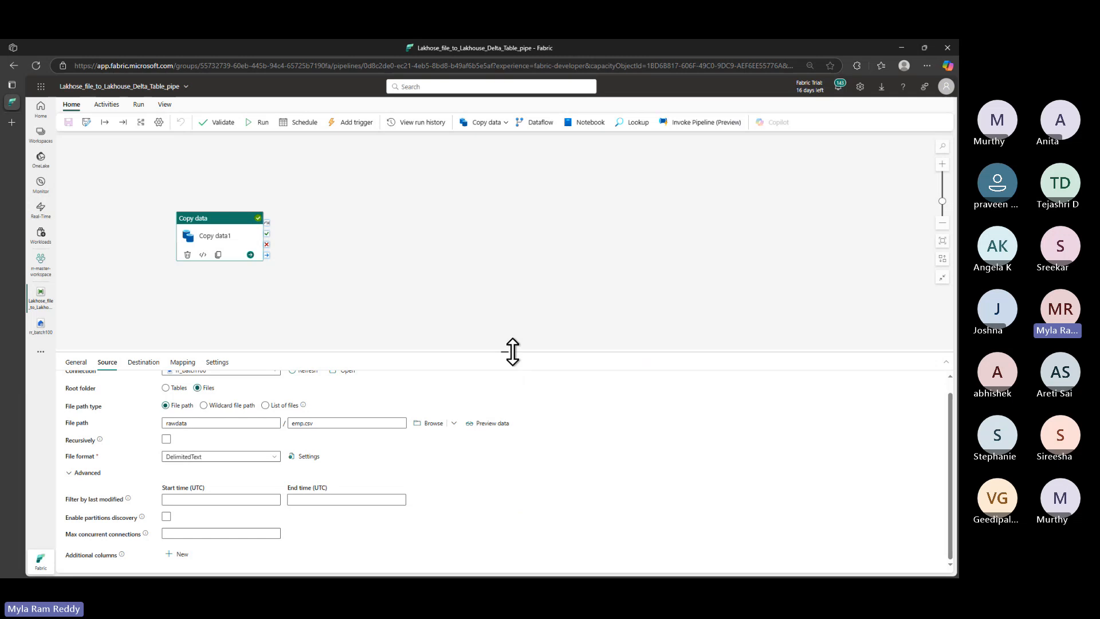
left_click_drag(513, 351, 513, 207)
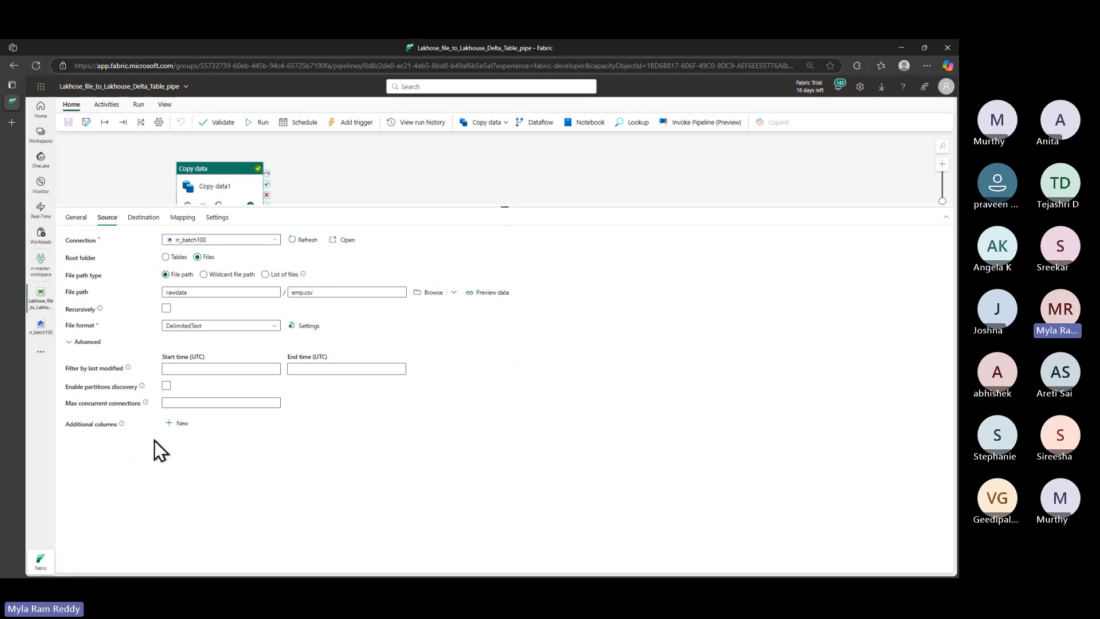
Add an additional column named FileName to the source, with the value $$FILENAME
left_click(180, 424)
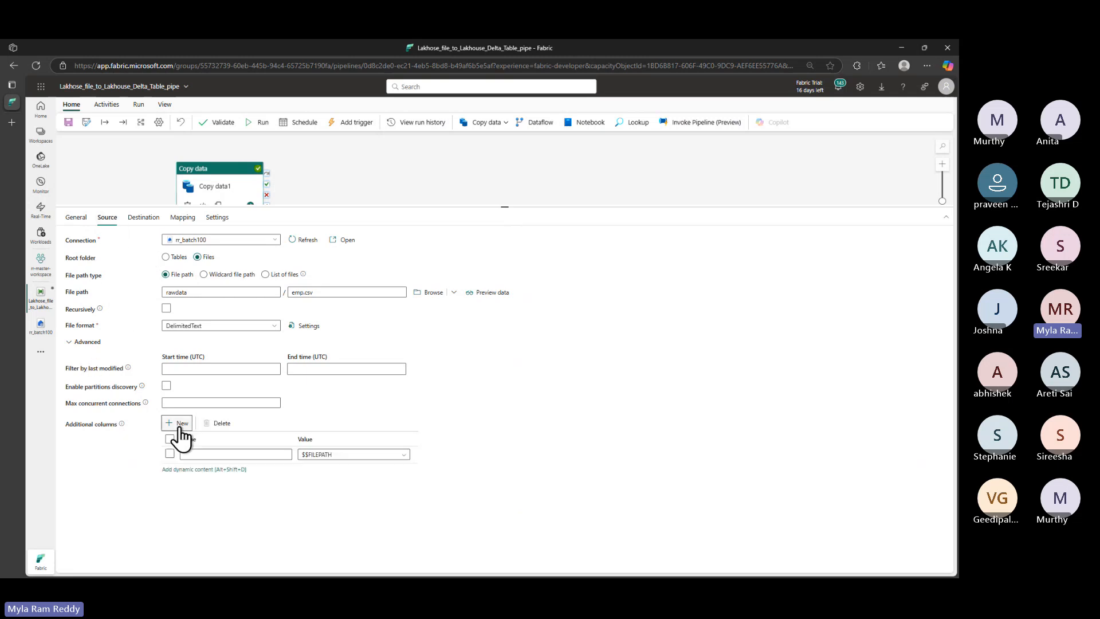
left_click(212, 455)
left_click(338, 456)
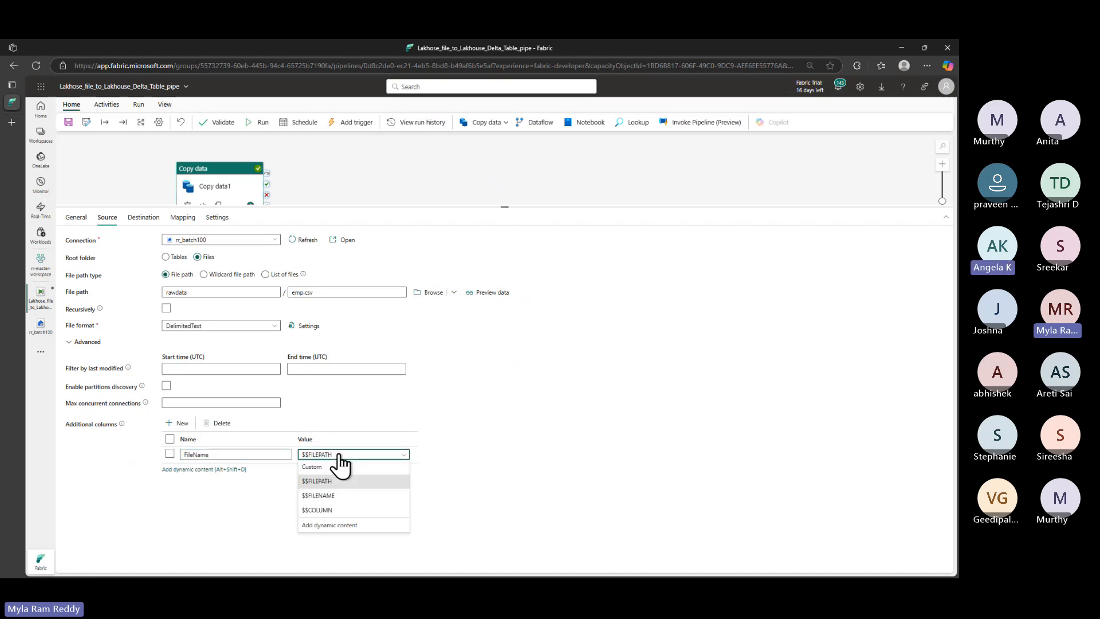
left_click(326, 495)
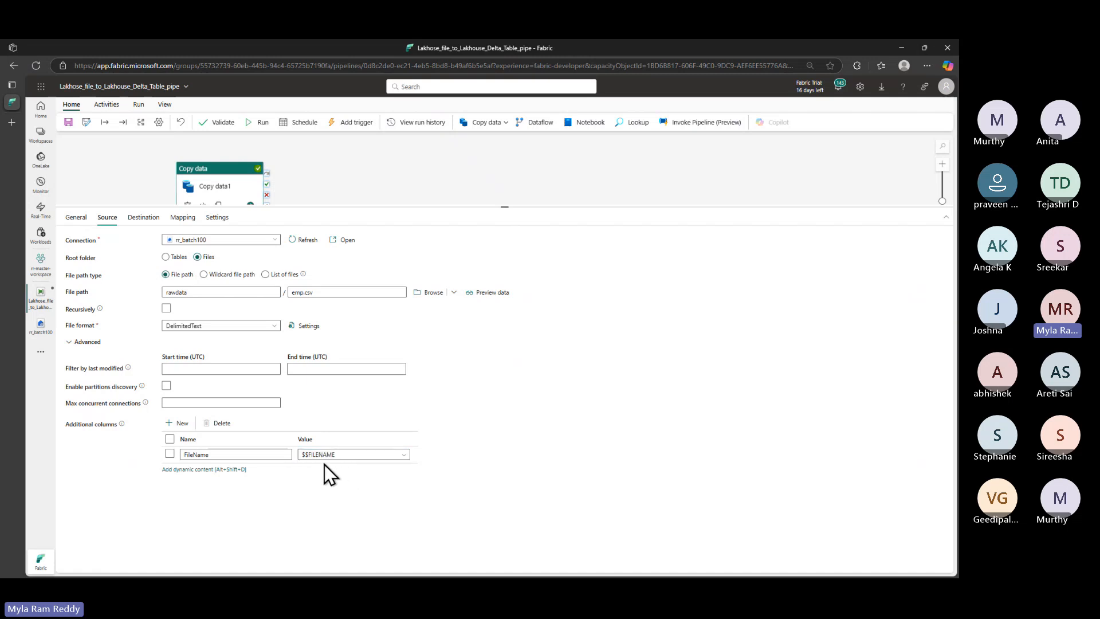
Add a second additional column named FilePath, keeping $$FILEPATH as its value
left_click(181, 424)
left_click(207, 470)
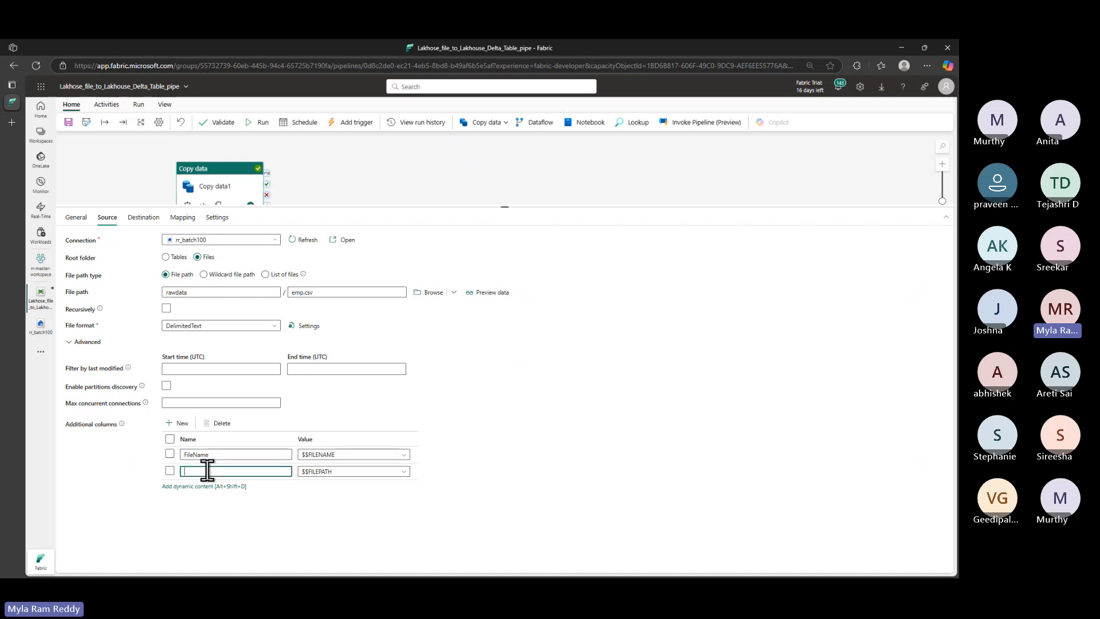
type("FilePath")
Add a third additional column to the source and name it LoadDate
left_click(178, 424)
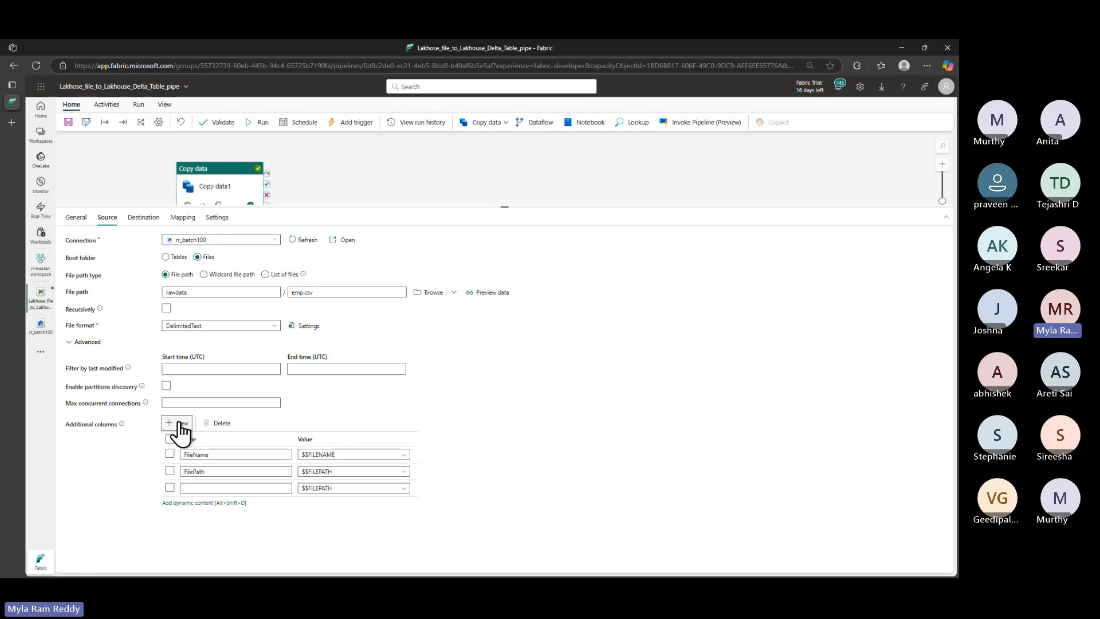
left_click(216, 486)
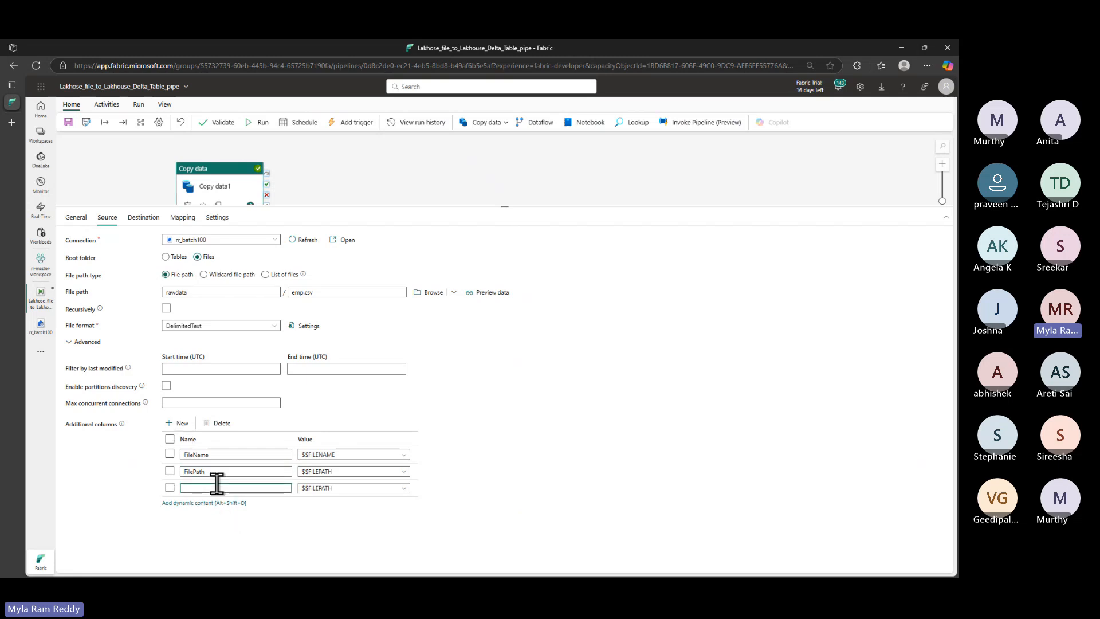
left_click(351, 489)
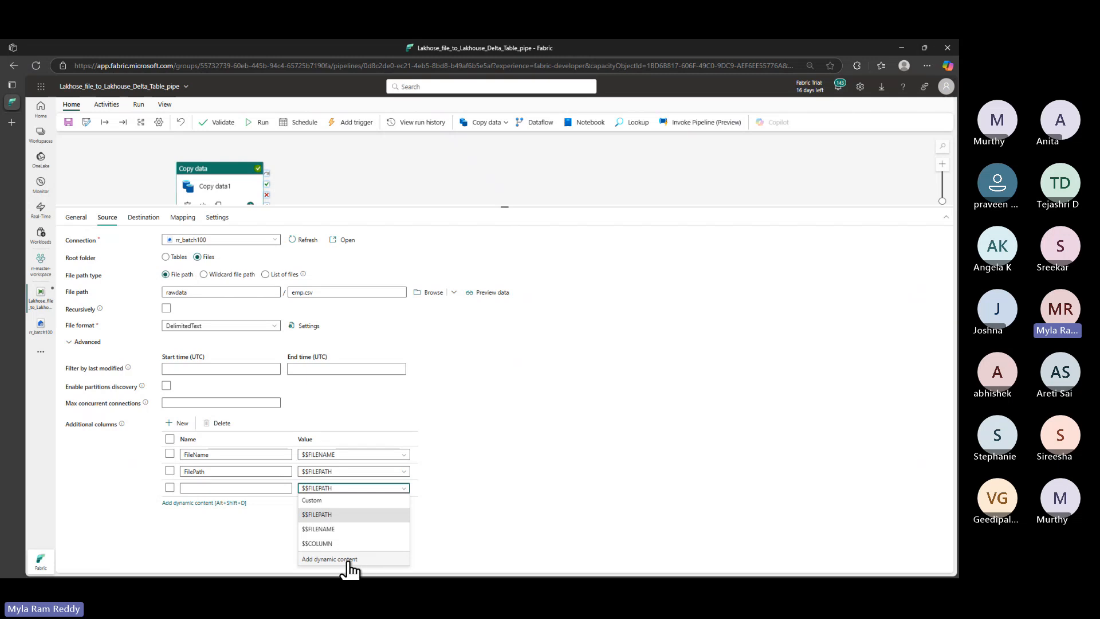
left_click(225, 486)
type("L")
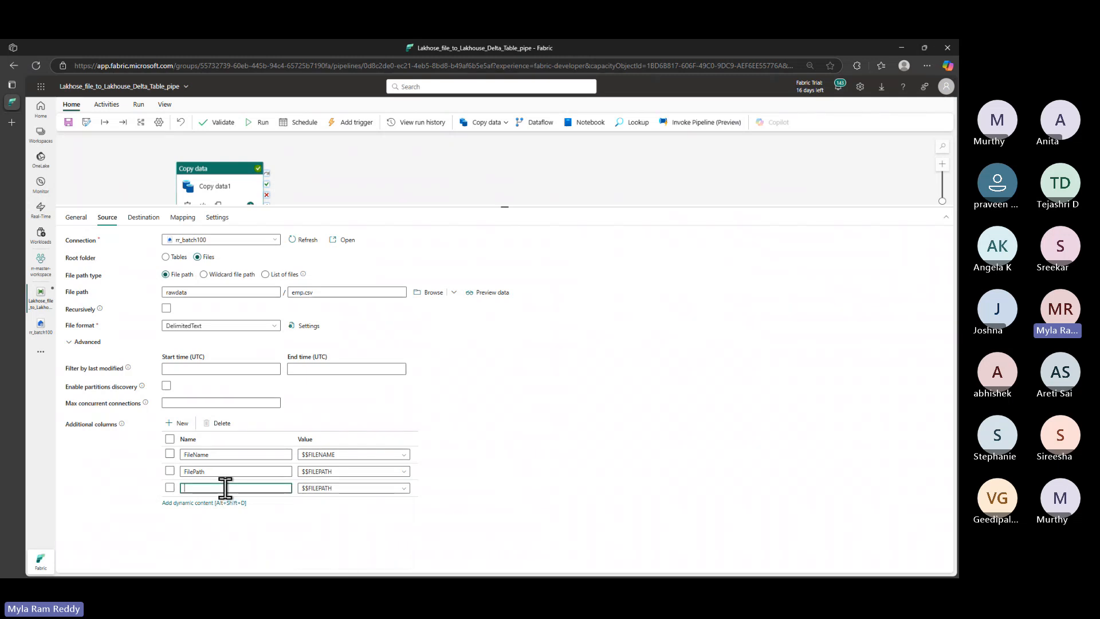
type("oadDate")
Open the dynamic content editor for LoadDate's value and examine the system variables, trigger parameters, functions and variables on offer
left_click(376, 488)
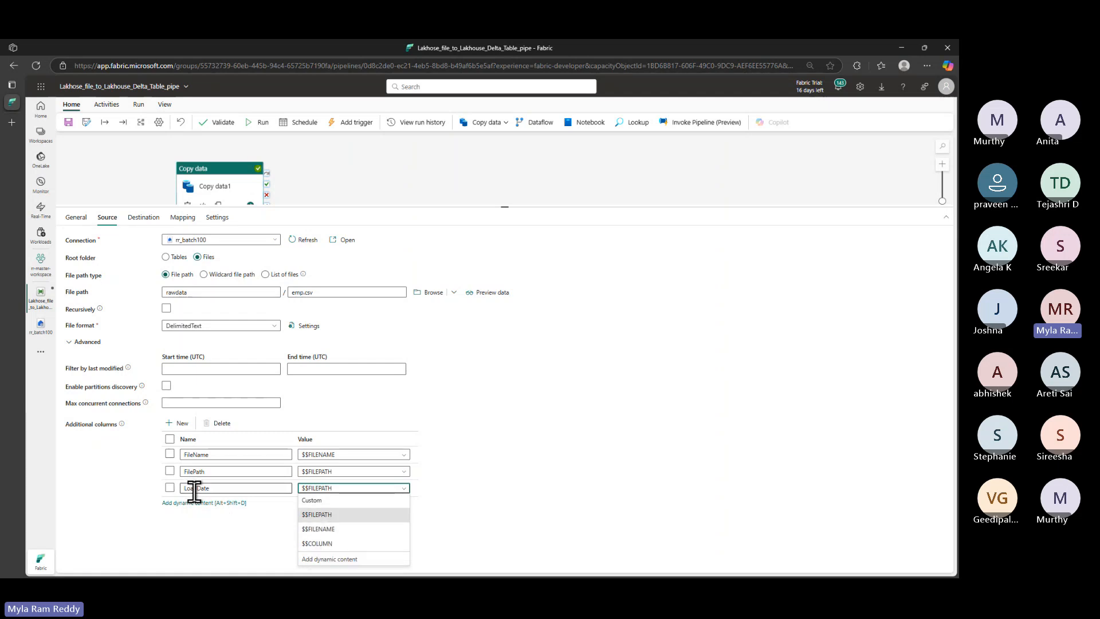
left_click(326, 560)
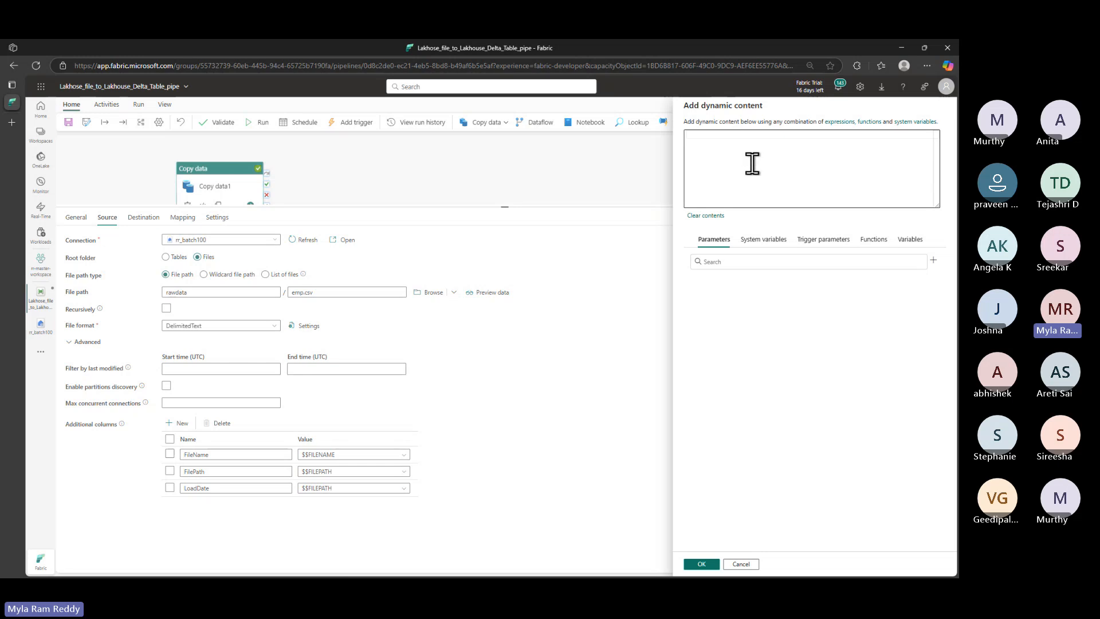
left_click(751, 250)
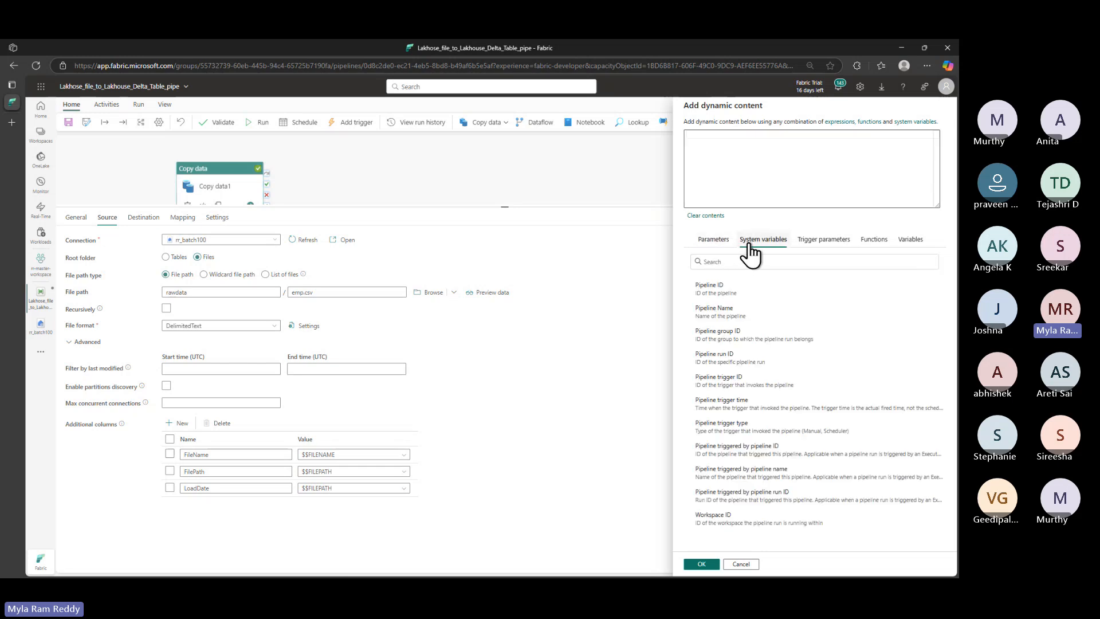
left_click(813, 248)
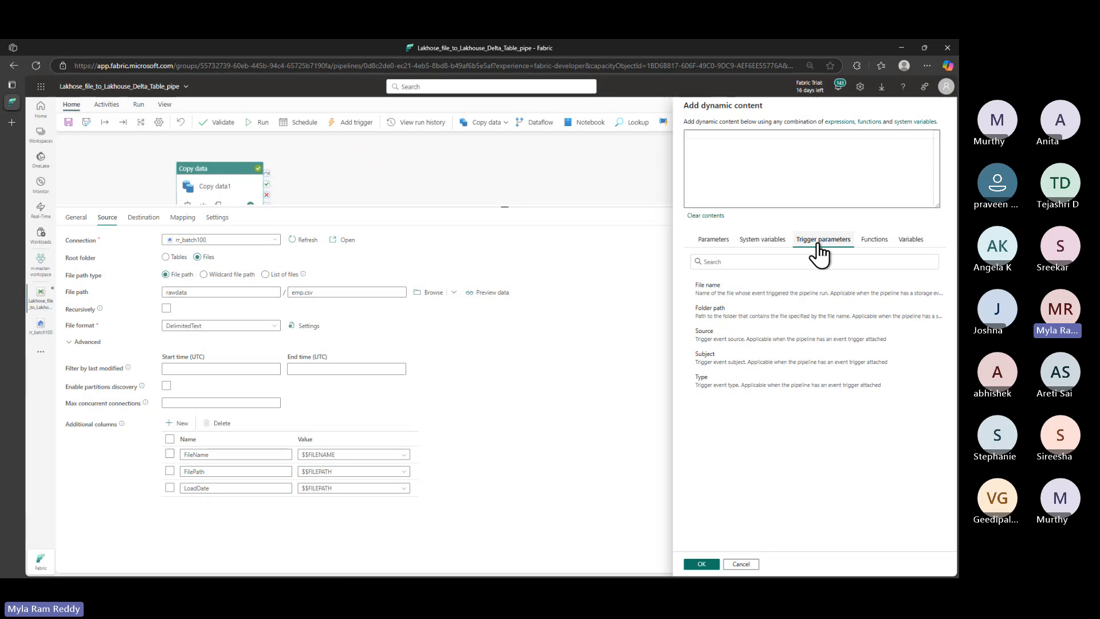
left_click(872, 240)
left_click(899, 243)
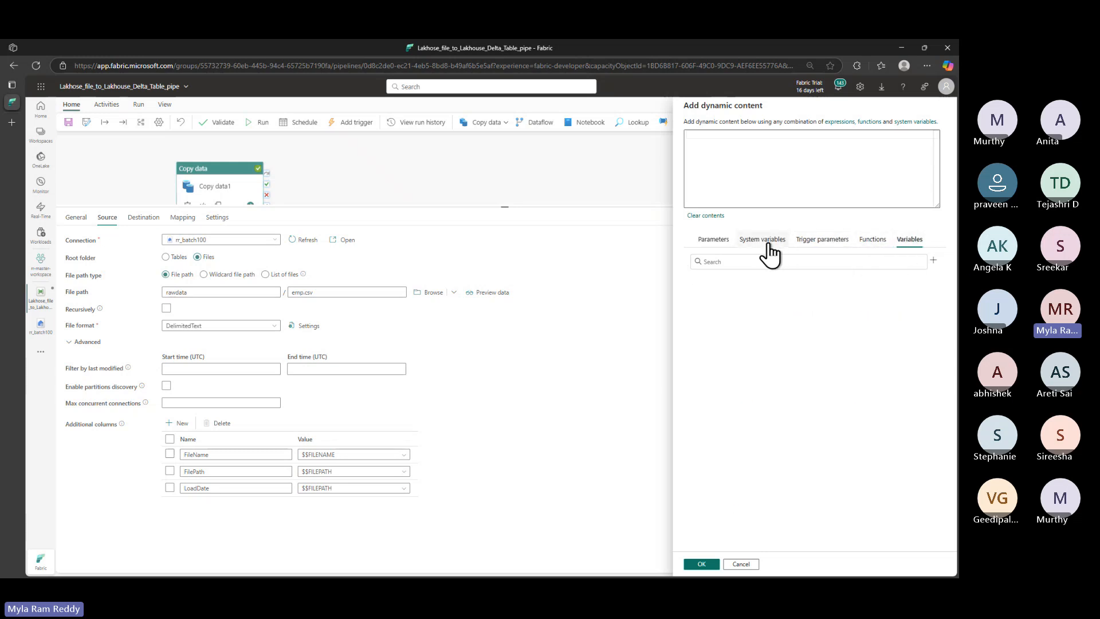
left_click(801, 245)
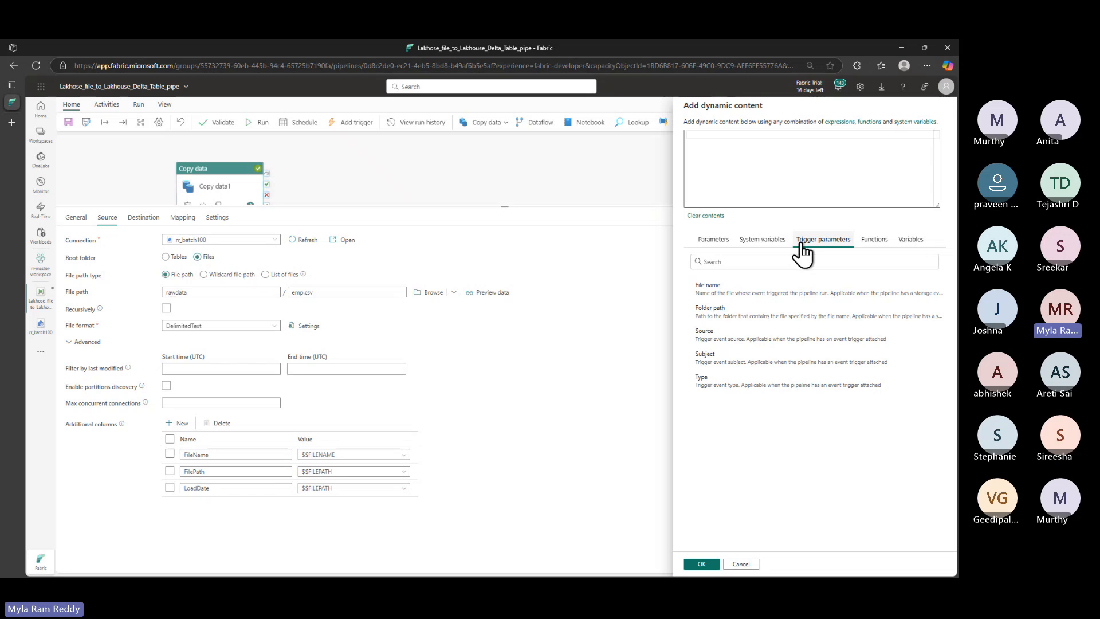
left_click(762, 247)
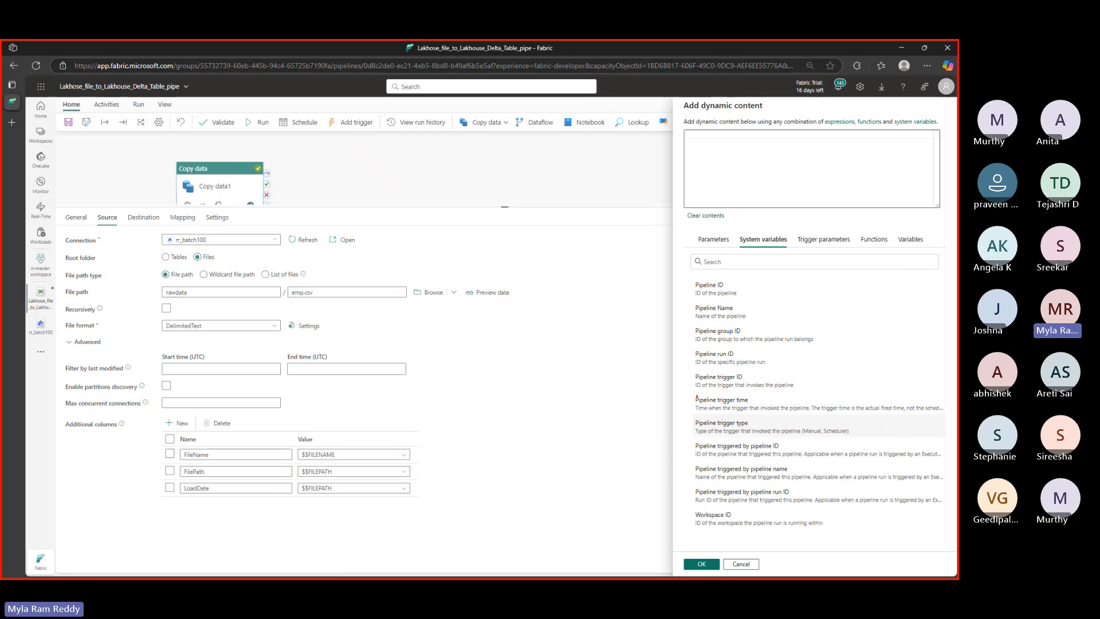
Temporarily box the Pipeline trigger time system variable and underline its description, clearing the marks and closing the editor
mouse_move(687, 394)
left_mouse_down()
mouse_move(709, 417)
mouse_move(944, 417)
left_mouse_up()
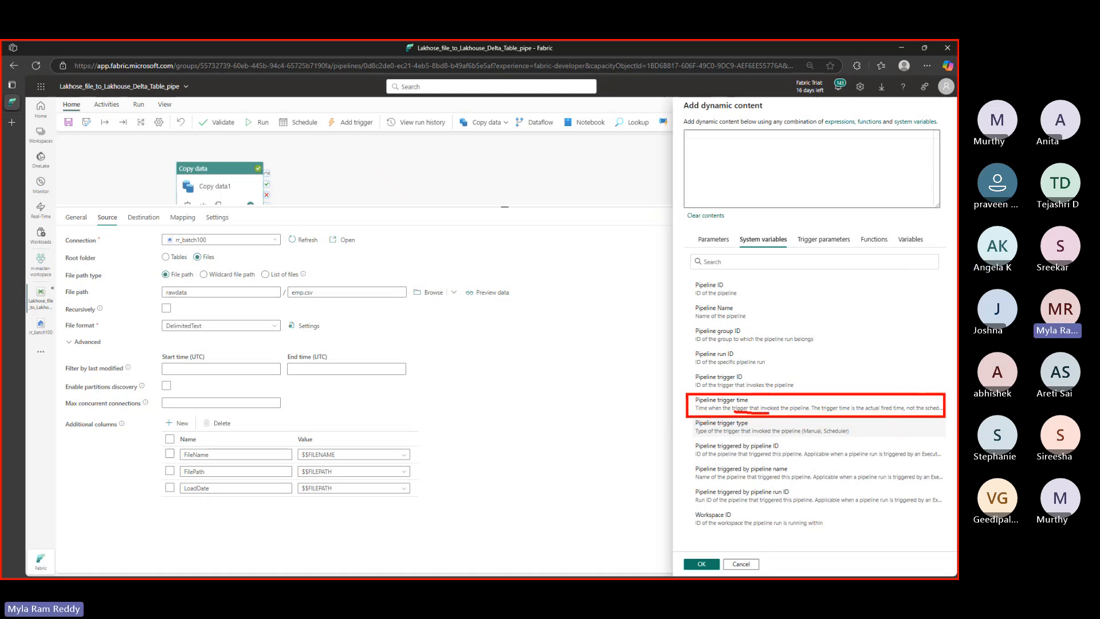
left_click_drag(768, 411, 808, 412)
key("Escape")
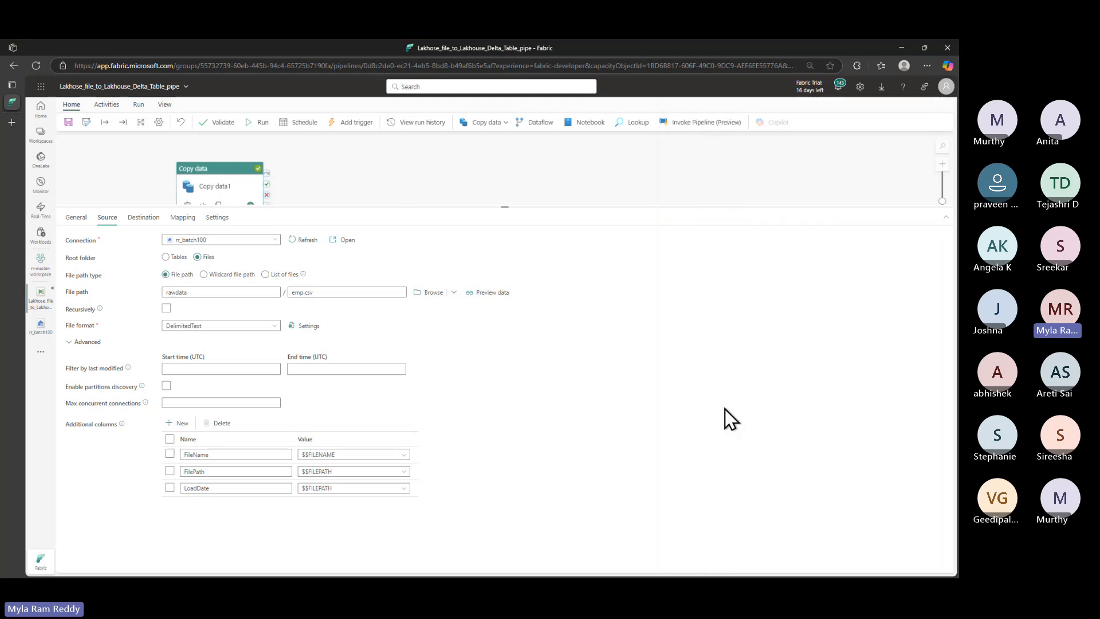
left_click(358, 488)
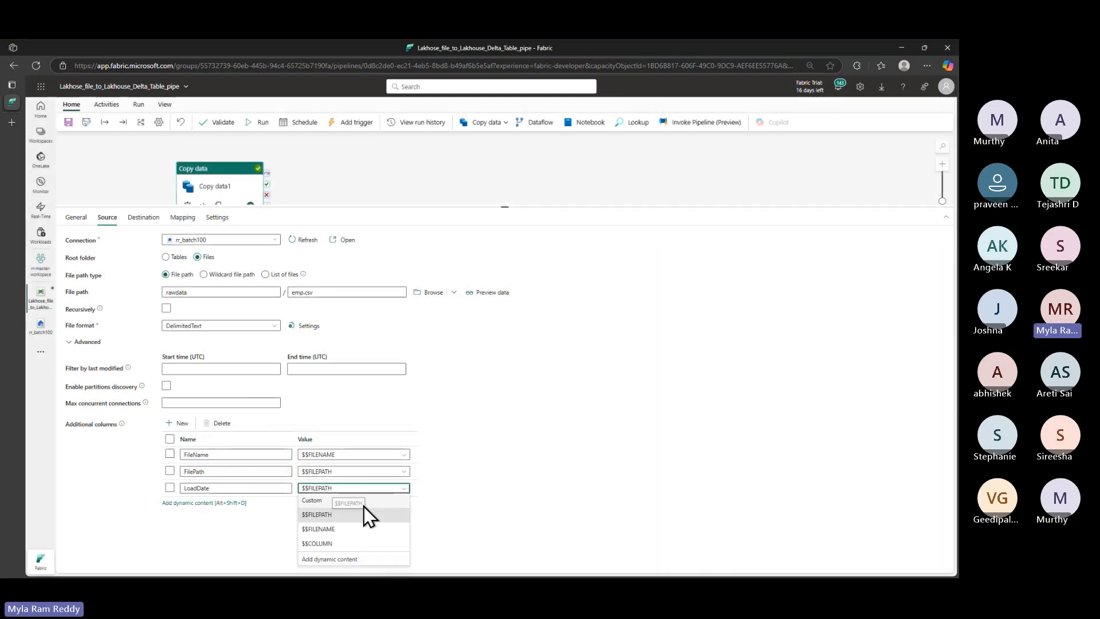
left_click(339, 558)
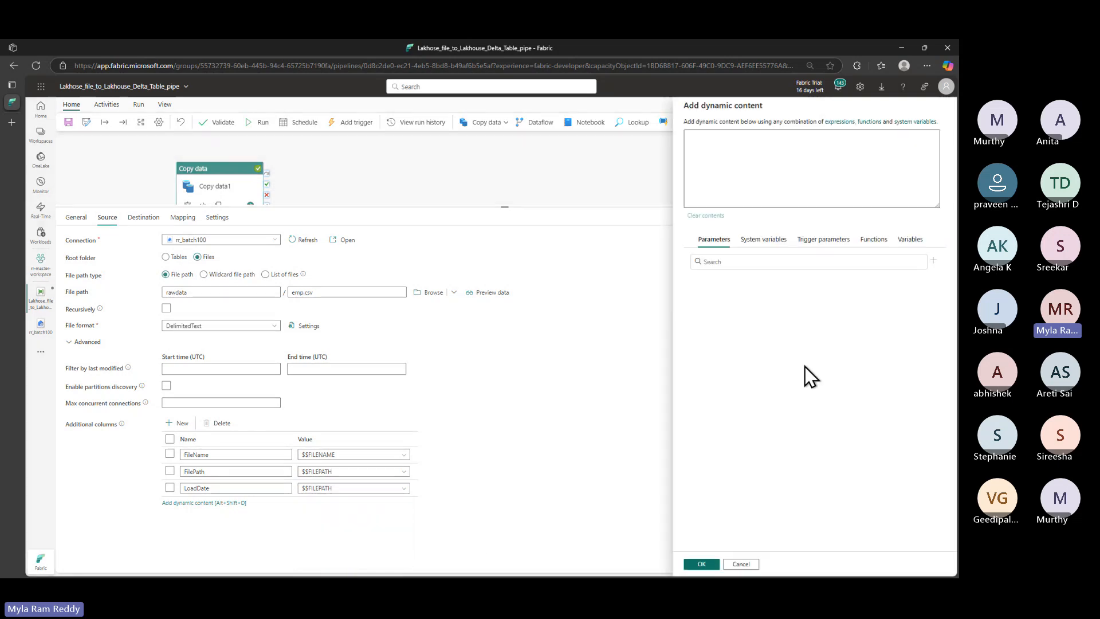
left_click(766, 241)
left_click(743, 411)
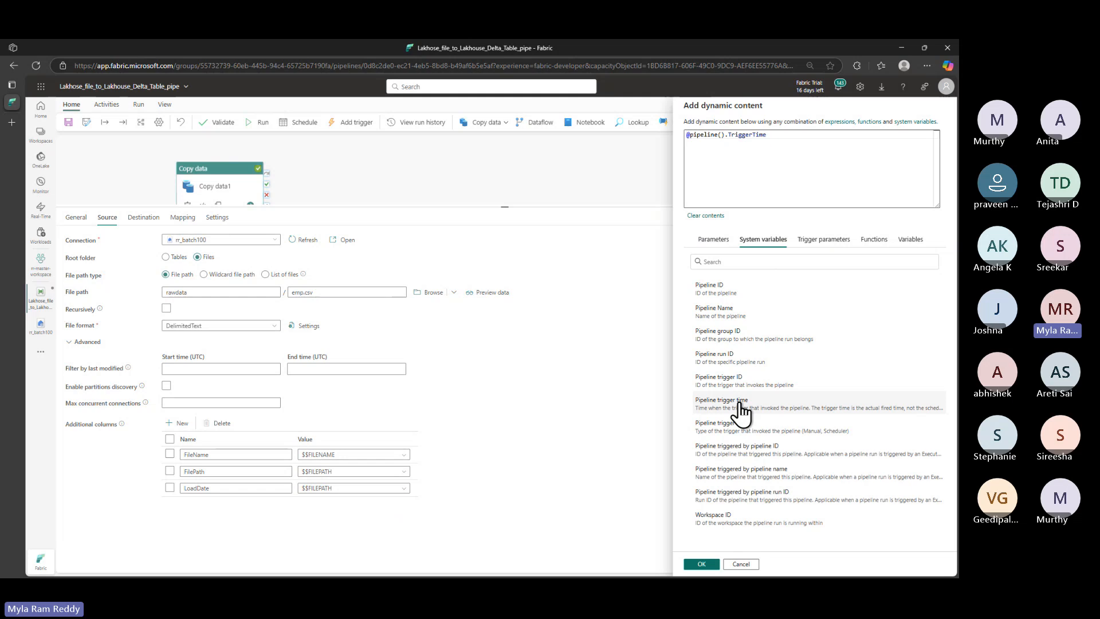
mouse_move(677, 114)
left_mouse_down()
mouse_move(725, 163)
mouse_move(777, 163)
left_mouse_up()
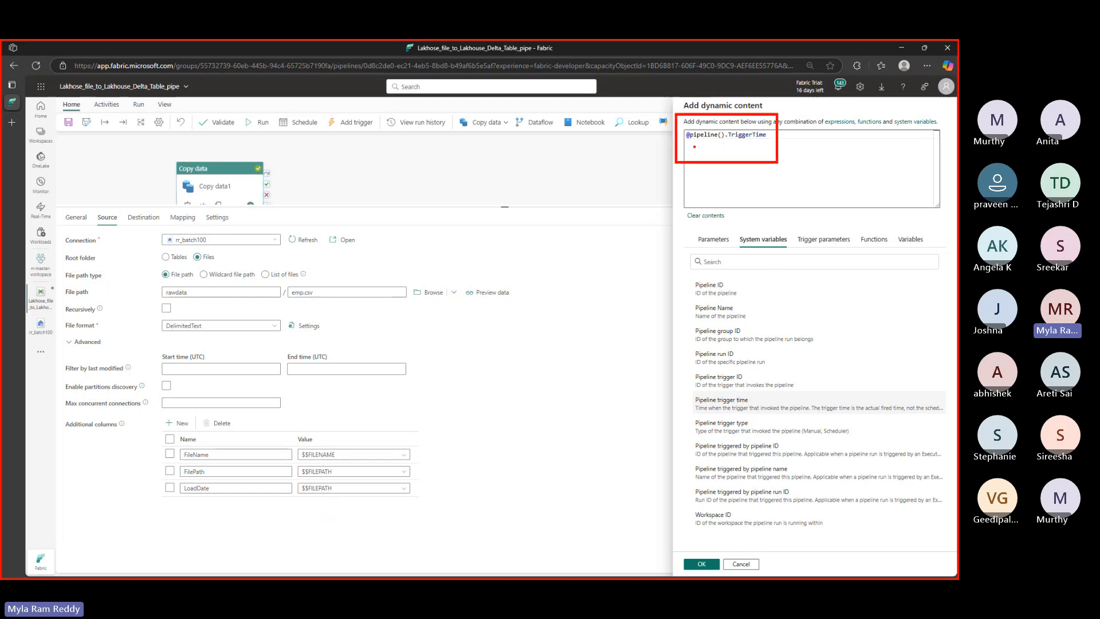
left_click_drag(736, 147, 763, 144)
mouse_move(499, 250)
left_mouse_down()
mouse_move(458, 299)
mouse_move(549, 275)
left_mouse_up()
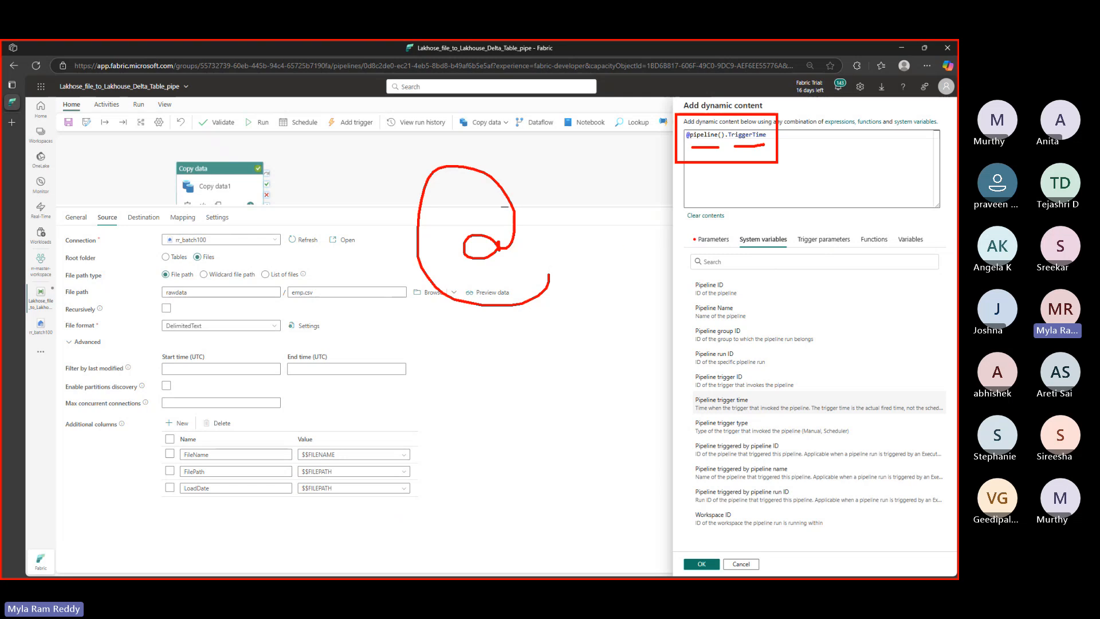
key("Escape")
left_click(392, 488)
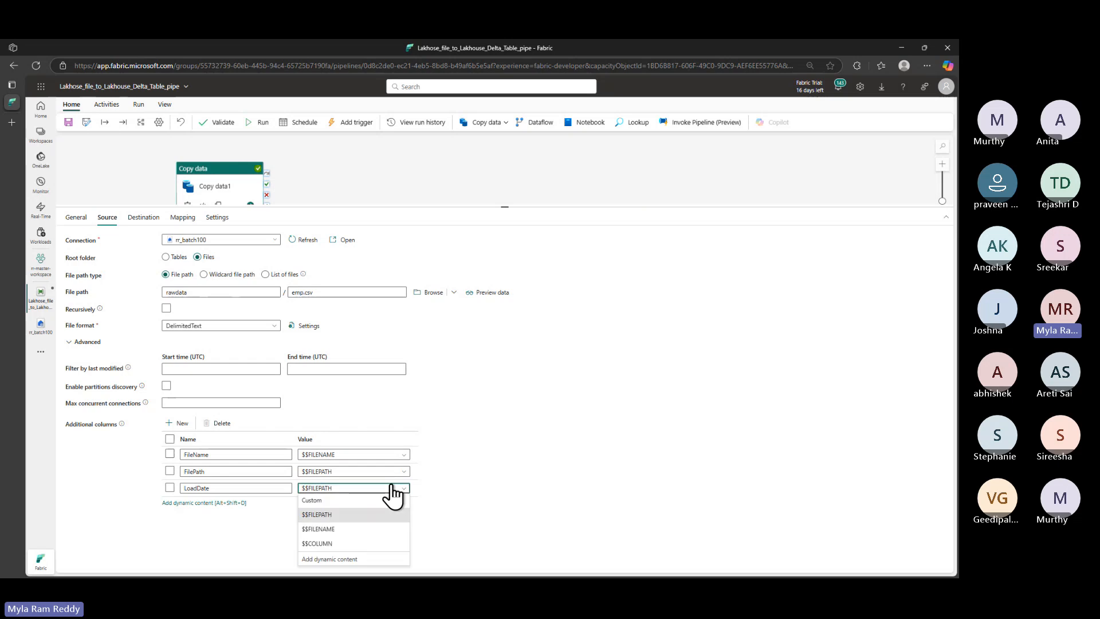
left_click(338, 560)
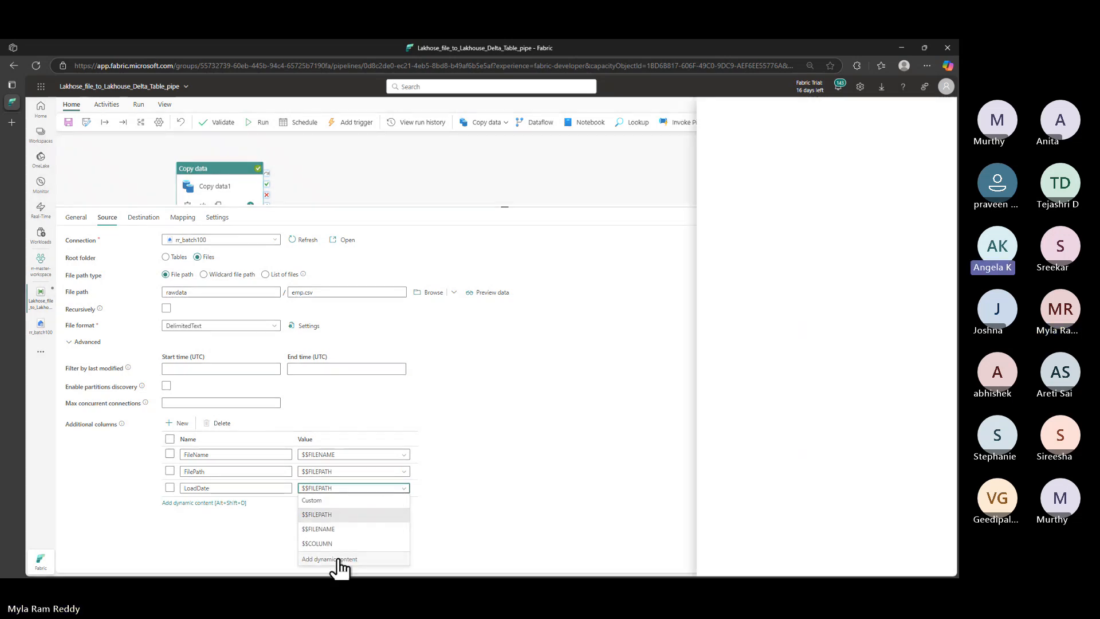
left_click(767, 240)
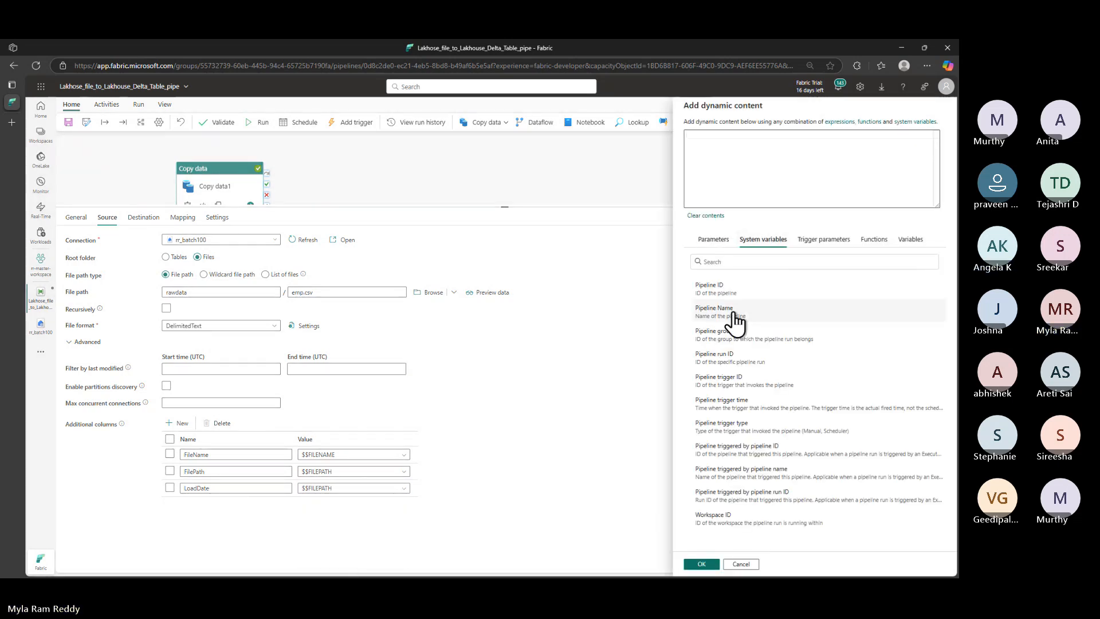
left_click(743, 407)
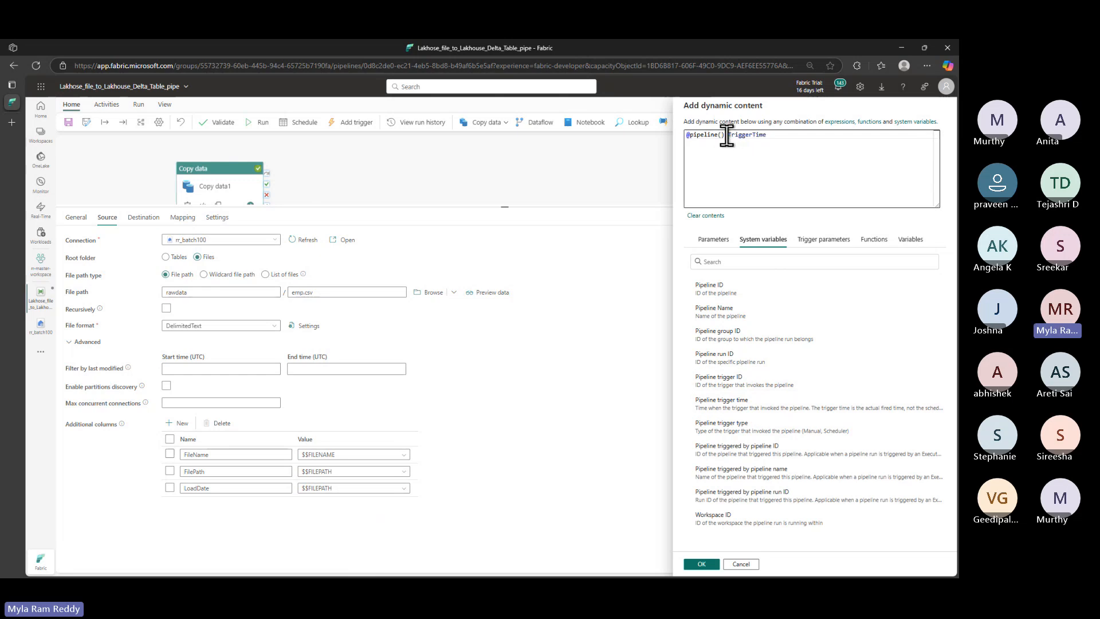
left_click_drag(727, 135, 655, 135)
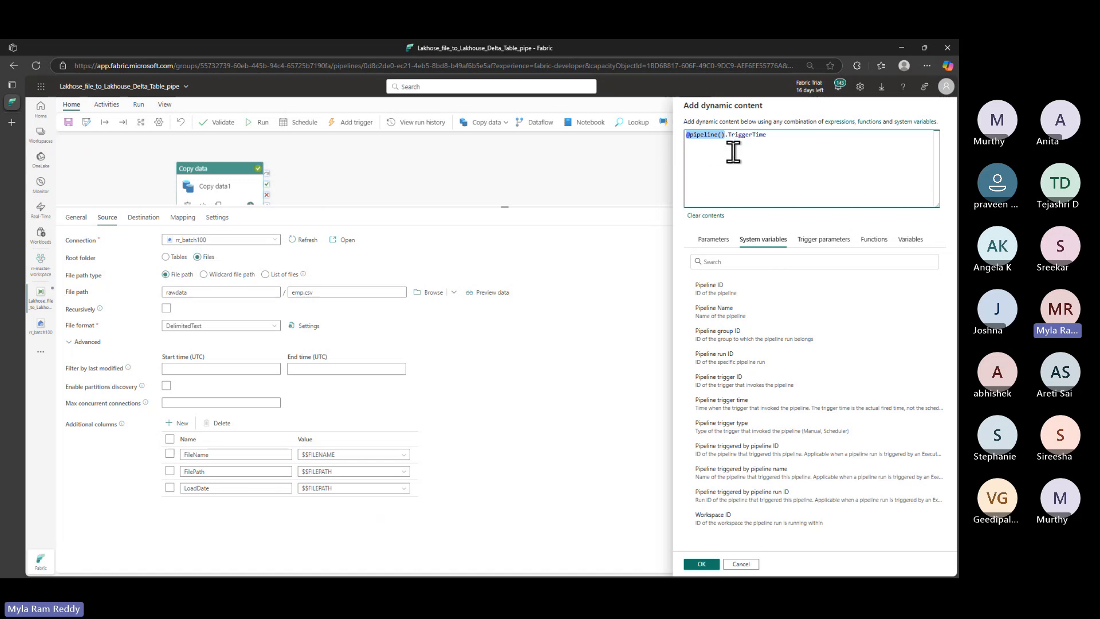
left_click_drag(771, 136, 657, 137)
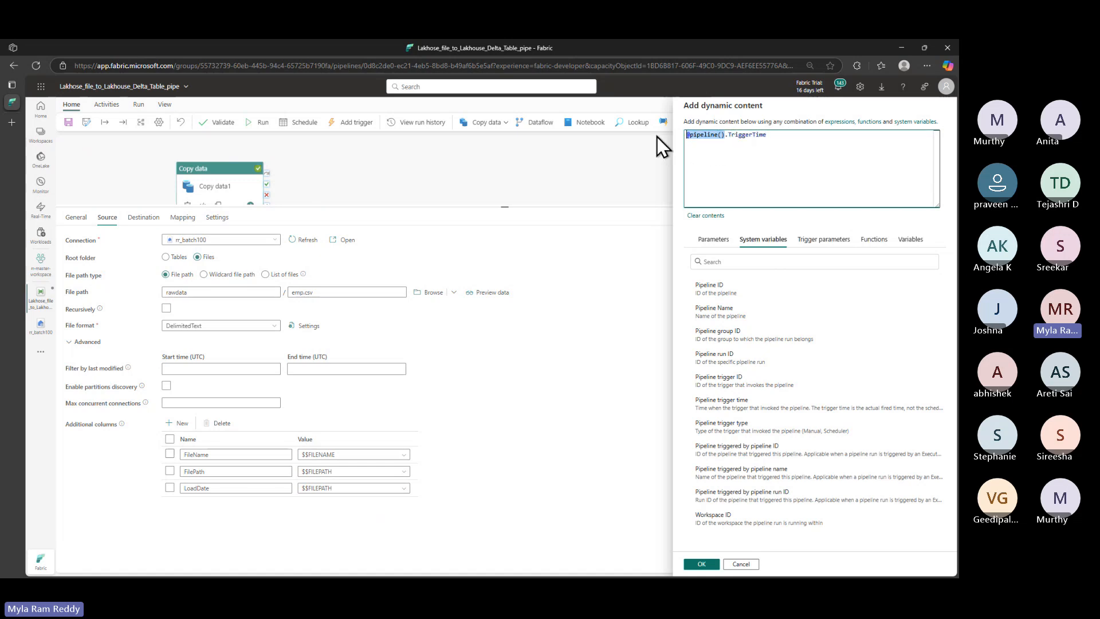
left_click(709, 565)
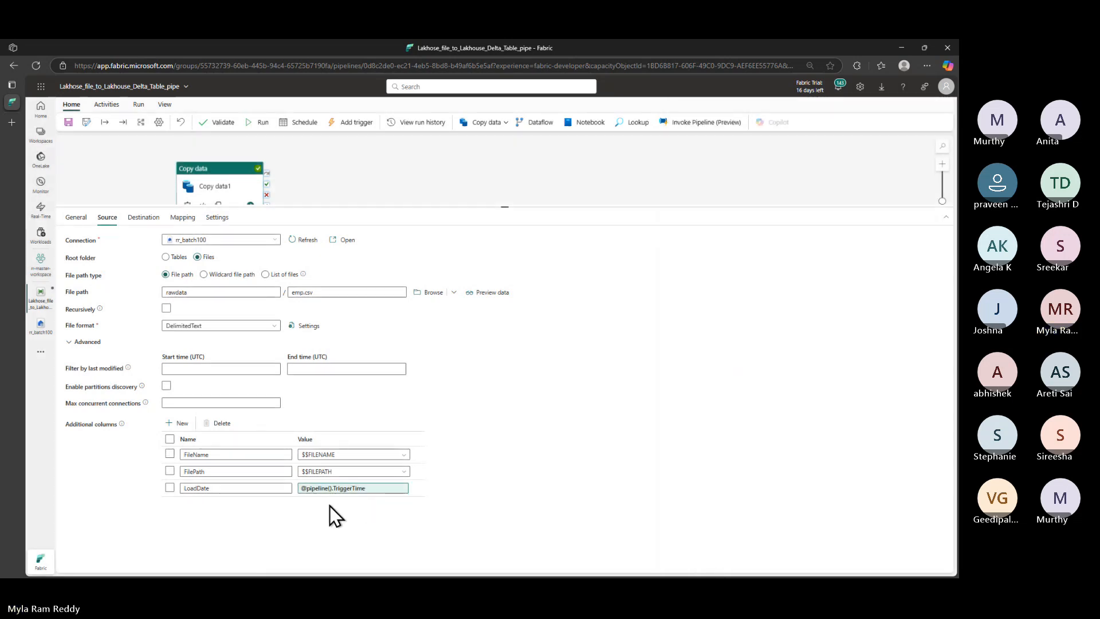
left_click(178, 423)
left_click(213, 503)
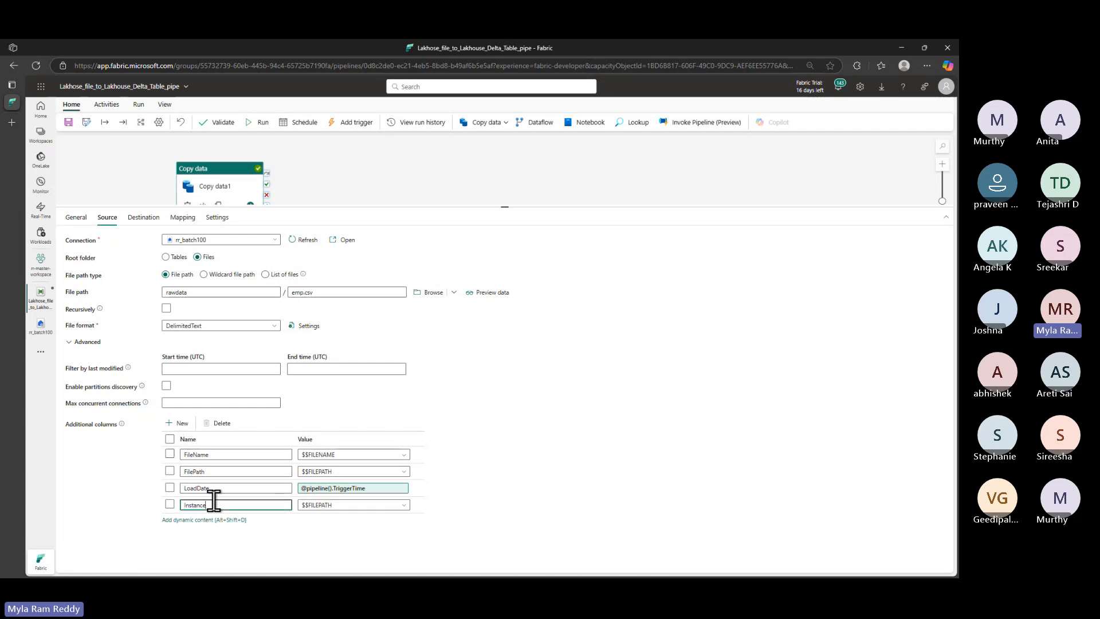
left_click(321, 507)
scroll(330, 549, "down", 1)
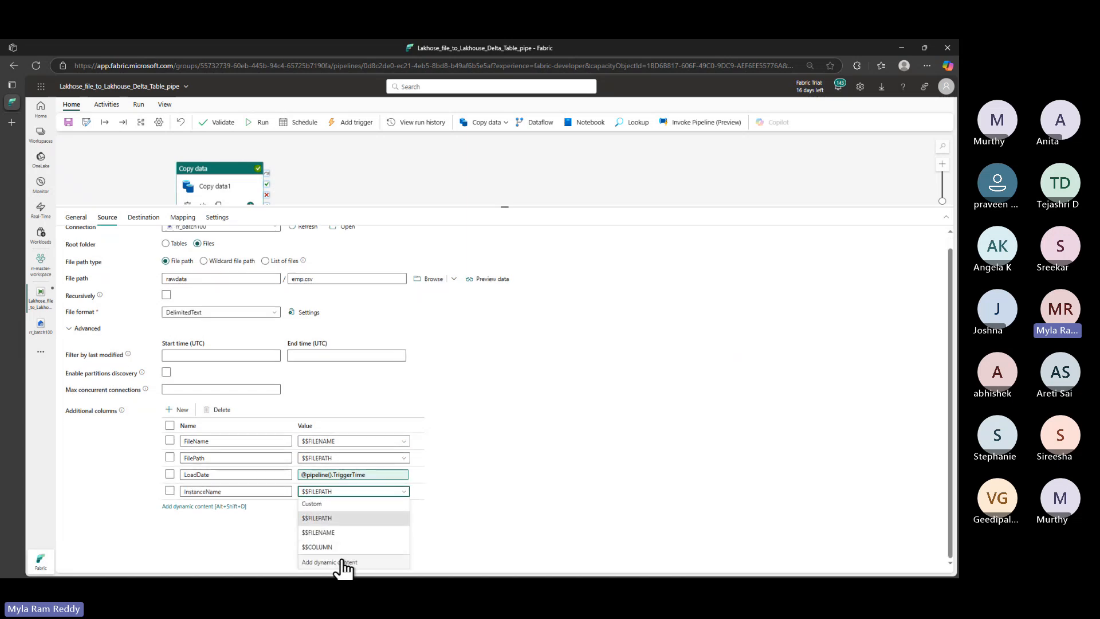
left_click(342, 563)
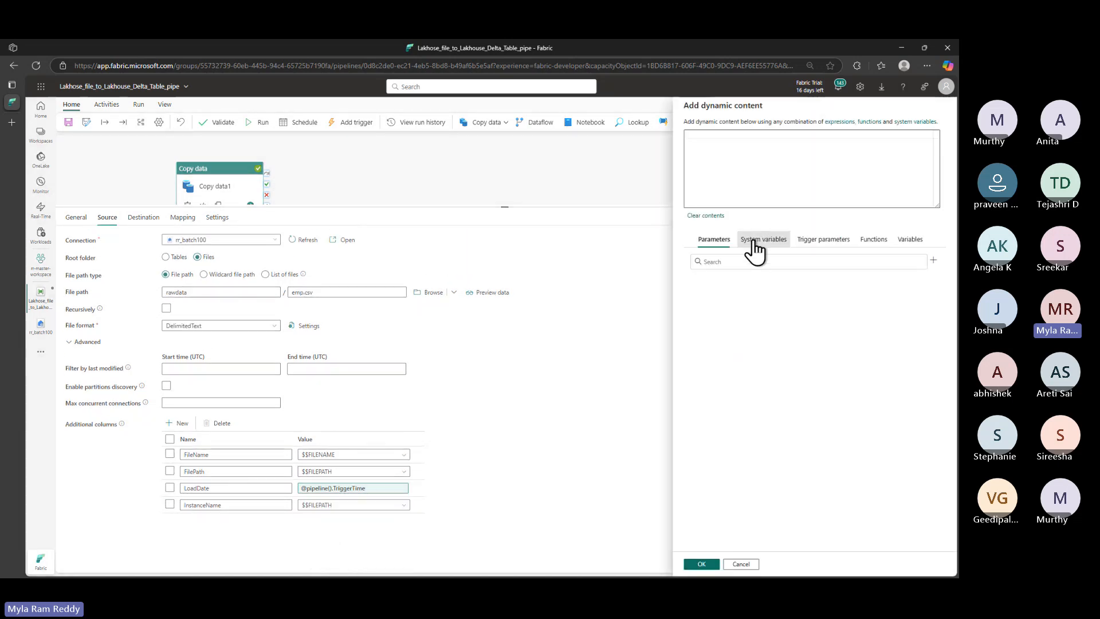
left_click(754, 241)
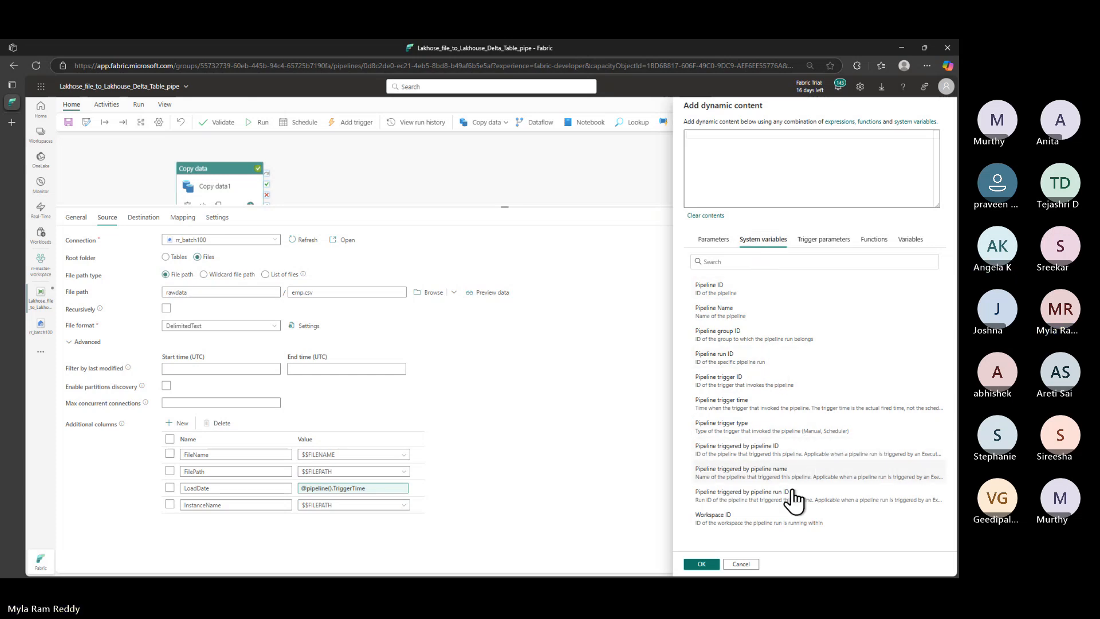
left_click(728, 528)
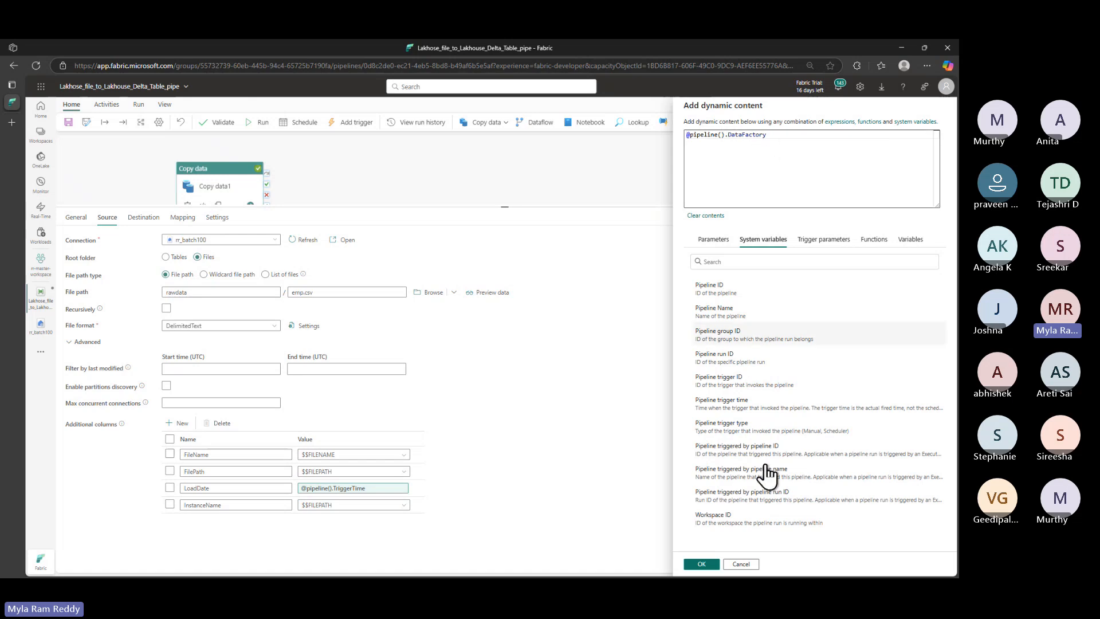
left_click(701, 564)
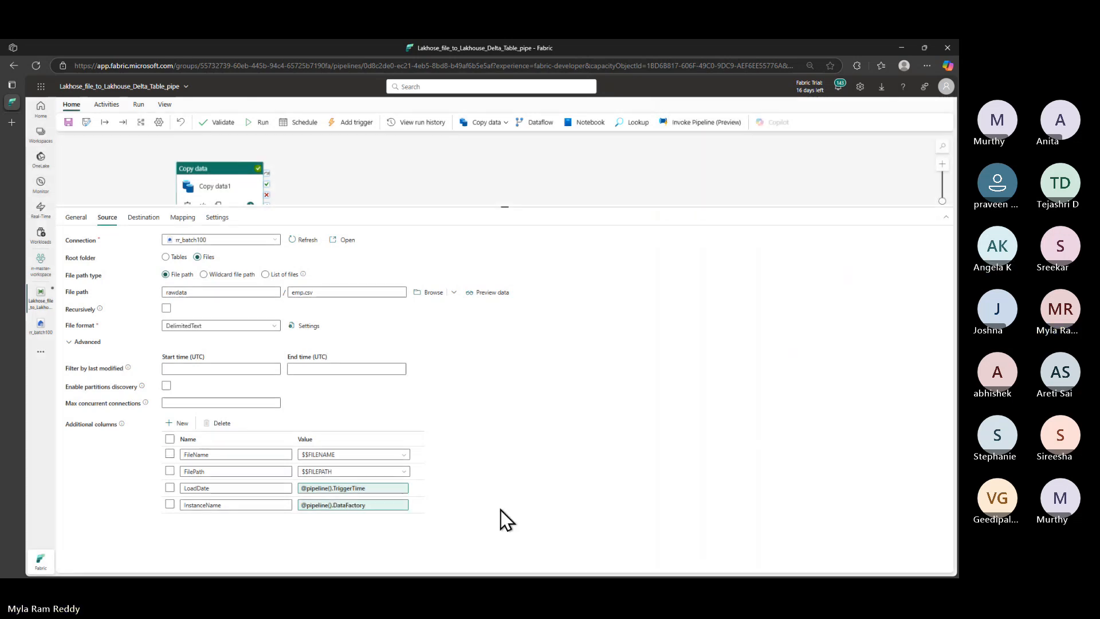
left_click(346, 509)
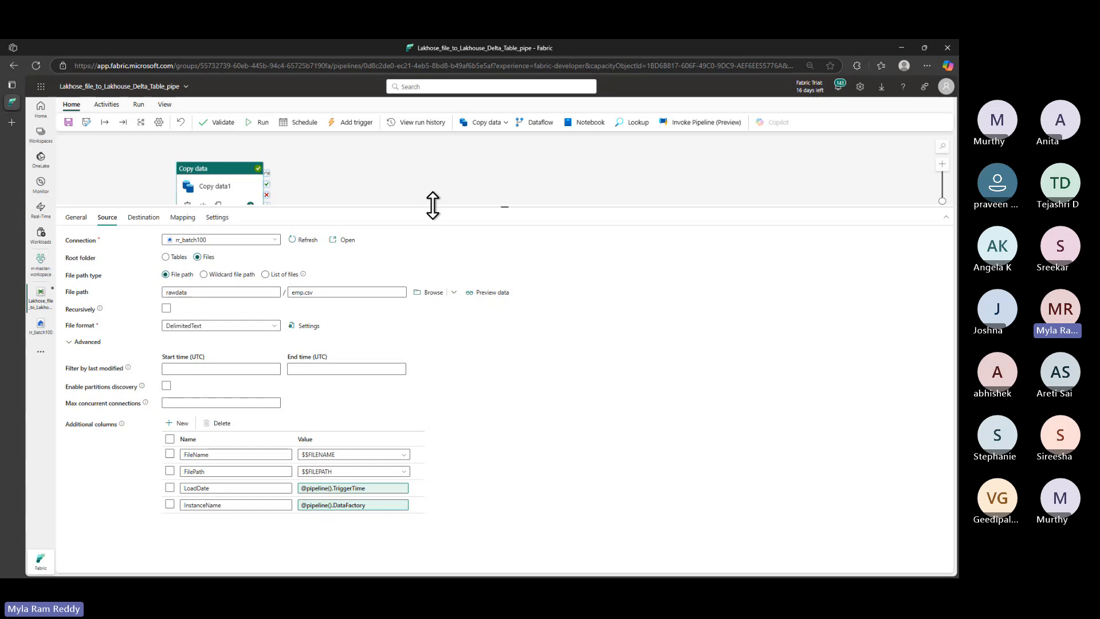
Save the pipeline with its additional source columns and run it
left_click(68, 123)
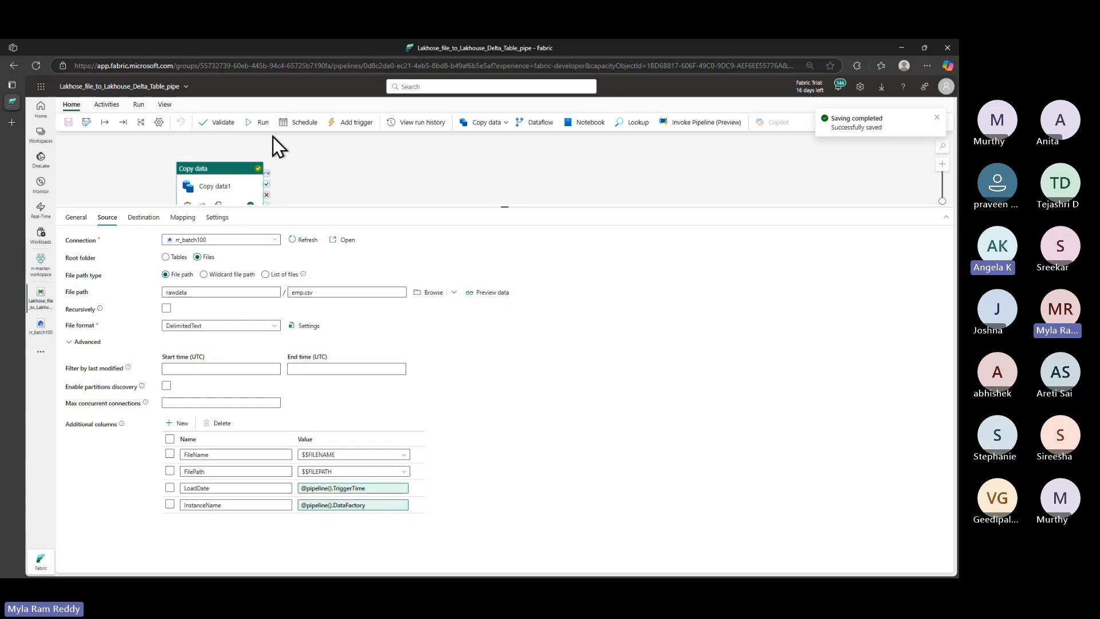
left_click(260, 121)
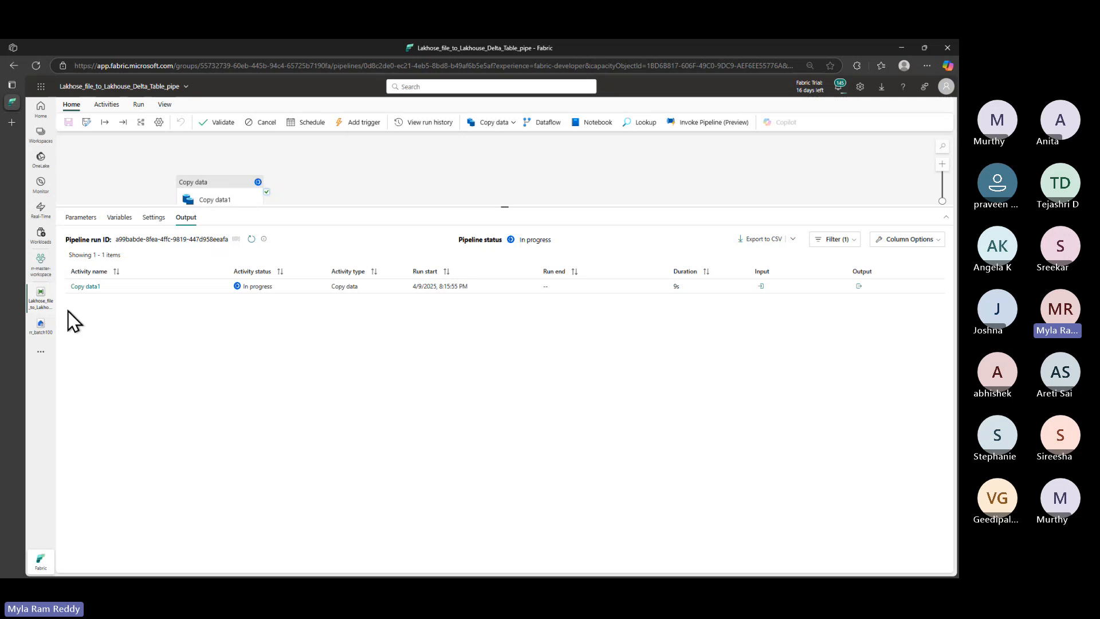
View the emp20250409 table in the rr_batch100 lakehouse, temporarily boxing its headers and sketching "Append" and extra columns below the rows, then clear the marks
left_click(42, 326)
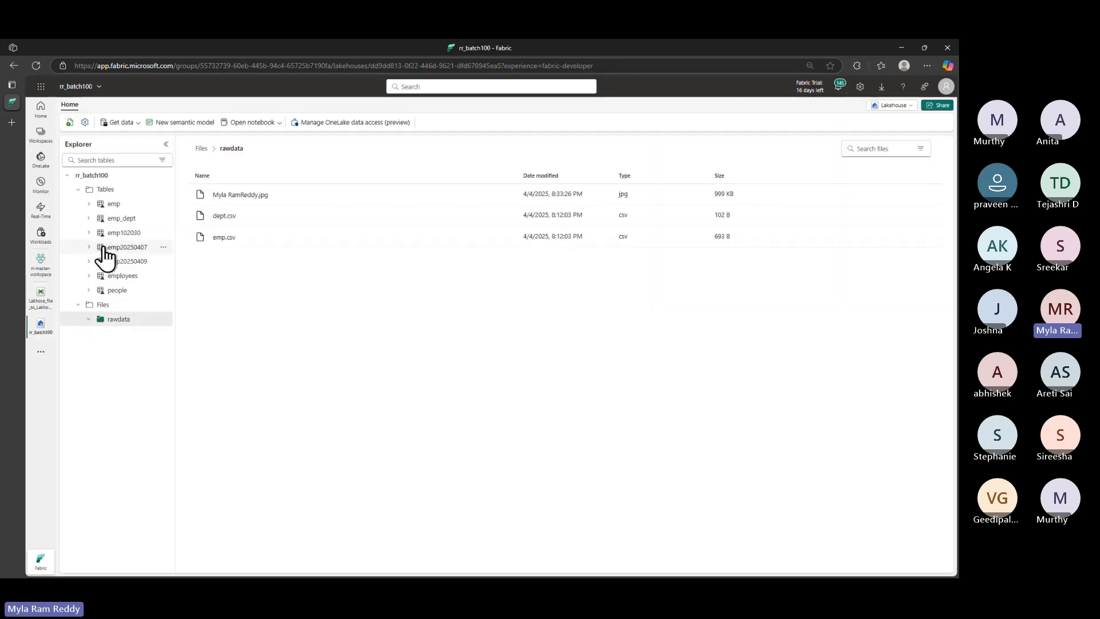
left_click(135, 264)
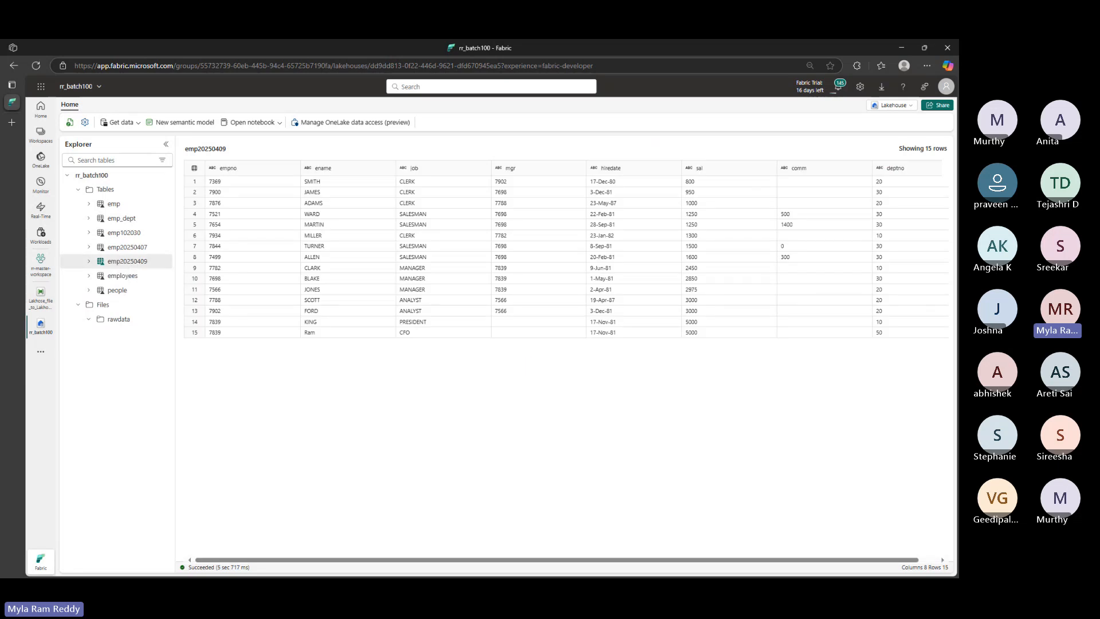
mouse_move(189, 156)
left_mouse_down()
mouse_move(277, 180)
mouse_move(917, 183)
left_mouse_up()
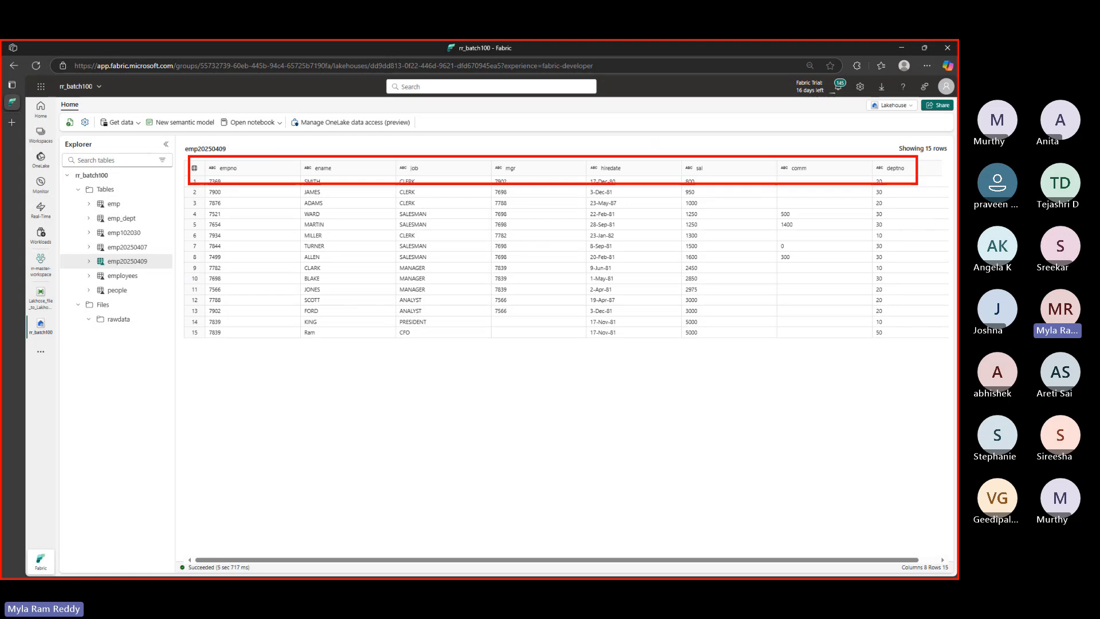
mouse_move(199, 351)
left_mouse_down()
mouse_move(599, 528)
mouse_move(941, 531)
left_mouse_up()
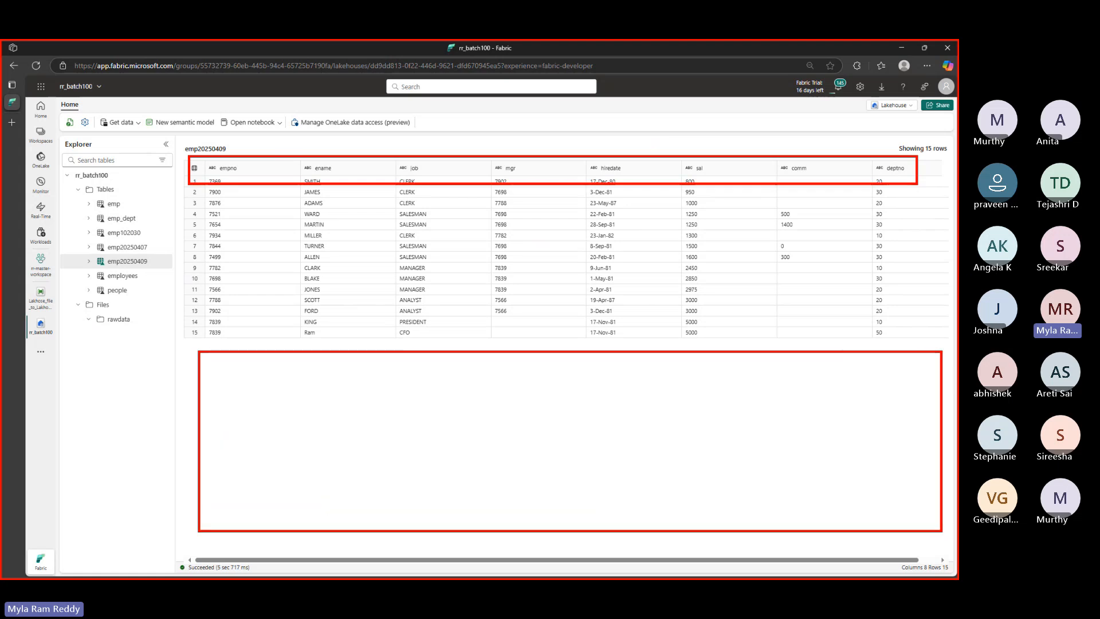
left_click_drag(288, 406, 329, 446)
mouse_move(286, 432)
left_mouse_down()
mouse_move(348, 422)
mouse_move(381, 442)
mouse_move(403, 401)
mouse_move(523, 424)
left_mouse_up()
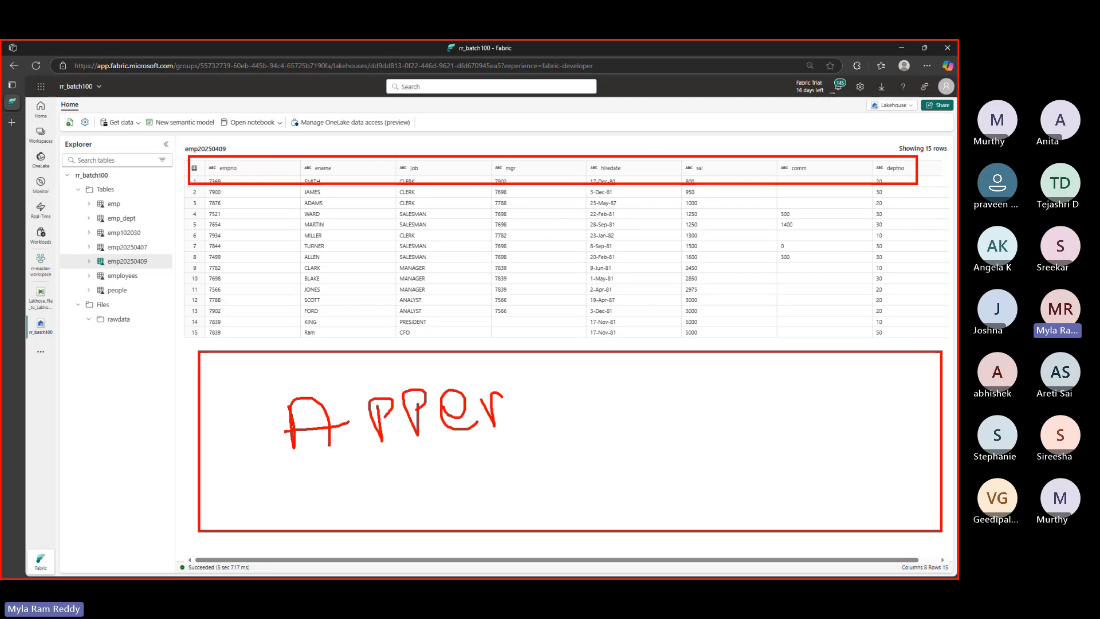
left_click_drag(532, 376, 575, 427)
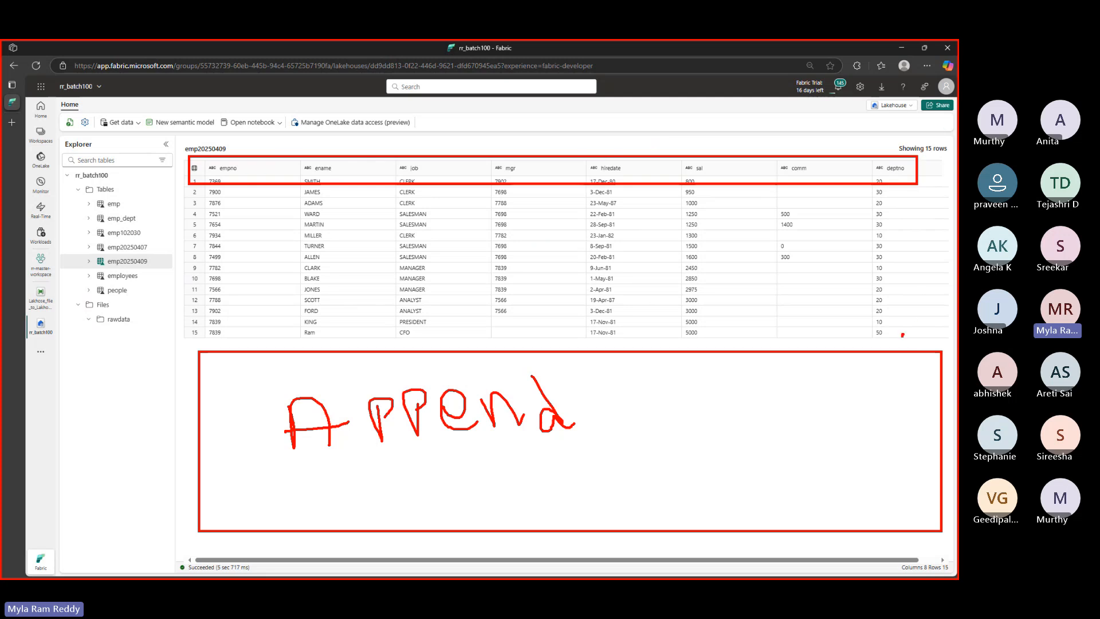
mouse_move(902, 336)
left_mouse_down()
mouse_move(904, 368)
mouse_move(956, 372)
mouse_move(903, 338)
mouse_move(922, 379)
left_mouse_up()
left_click_drag(938, 341, 948, 369)
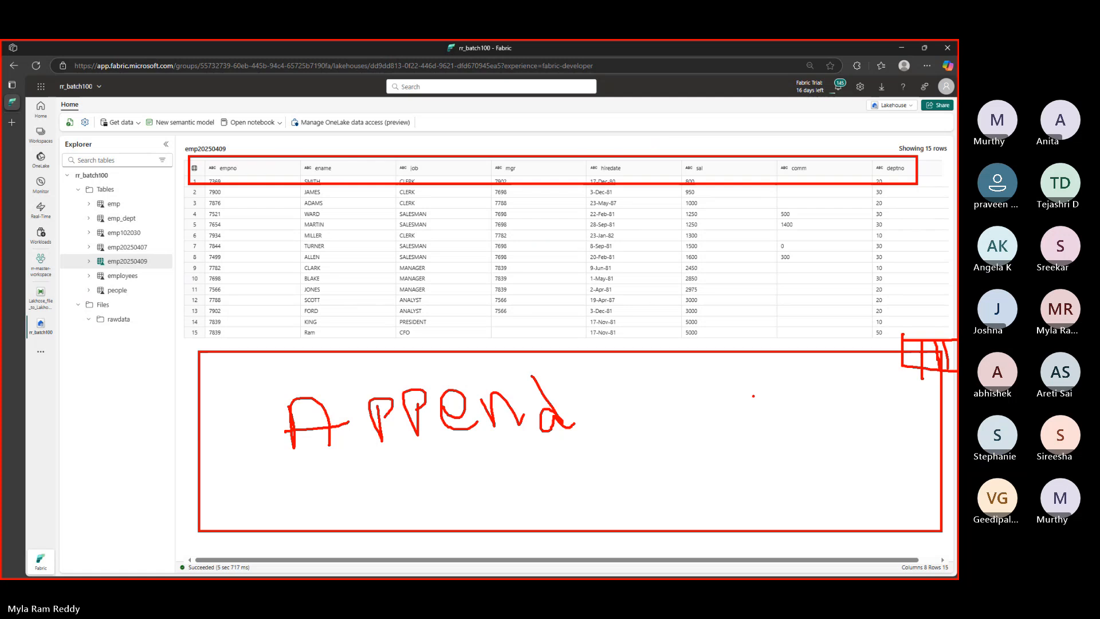
key("Escape")
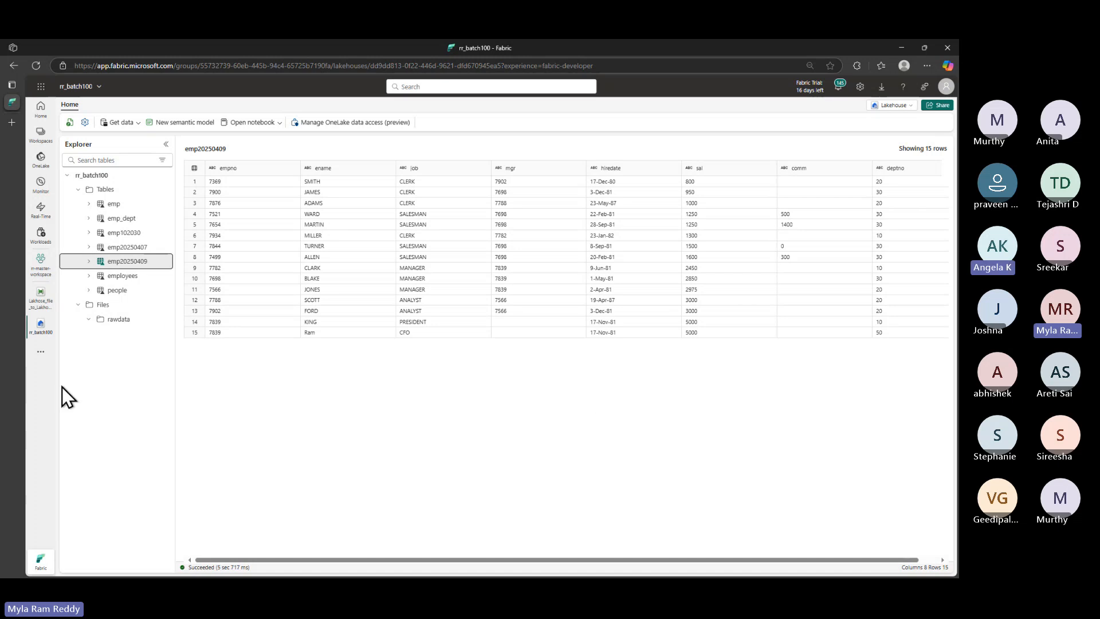
Return to the pipeline and examine the expanded error details of the Copy data1 run, closing them when read
left_click(42, 300)
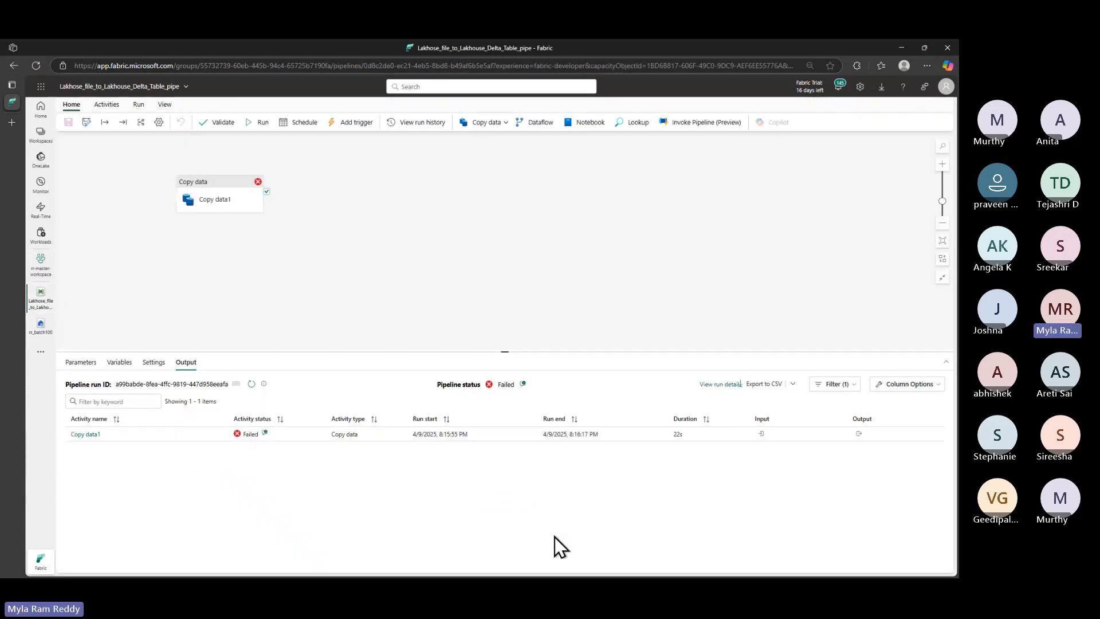
left_click(264, 433)
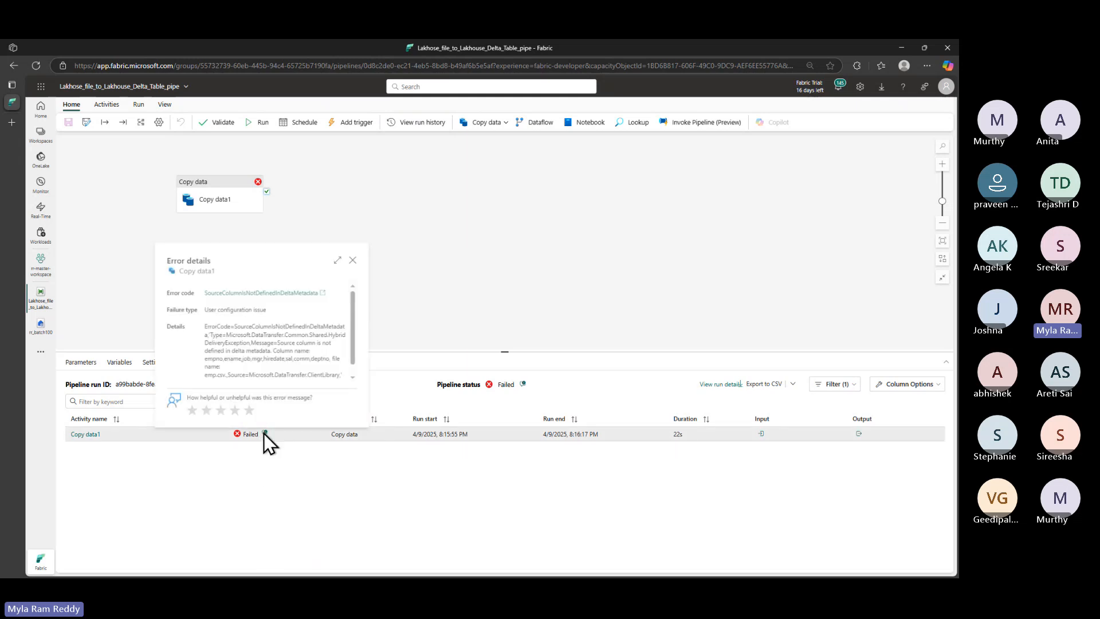
left_click(338, 260)
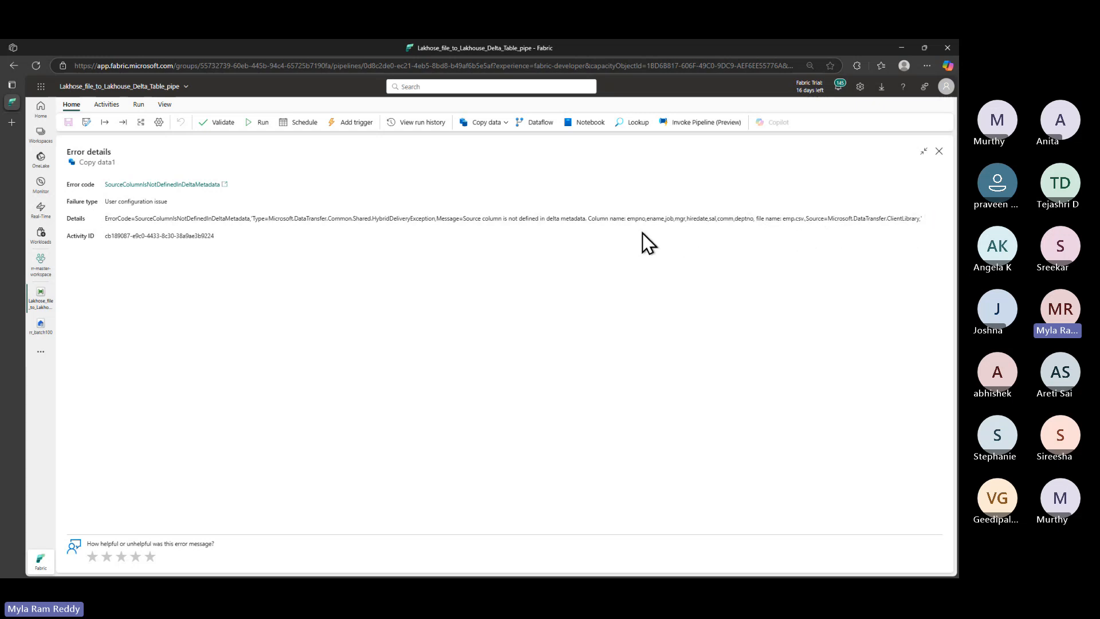
left_click(599, 221)
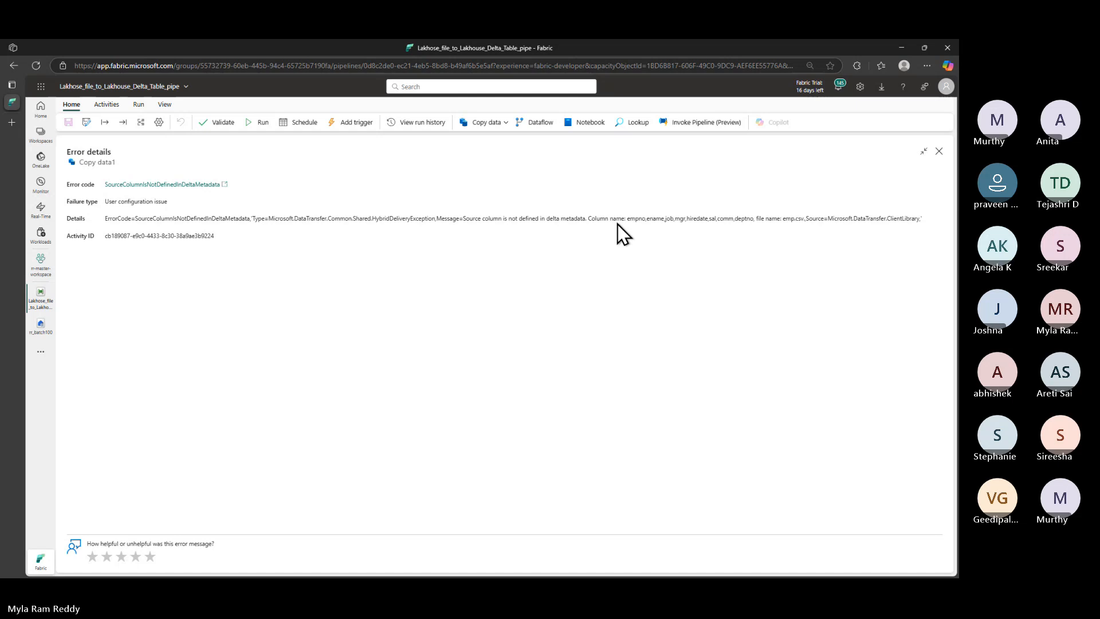
left_click(940, 152)
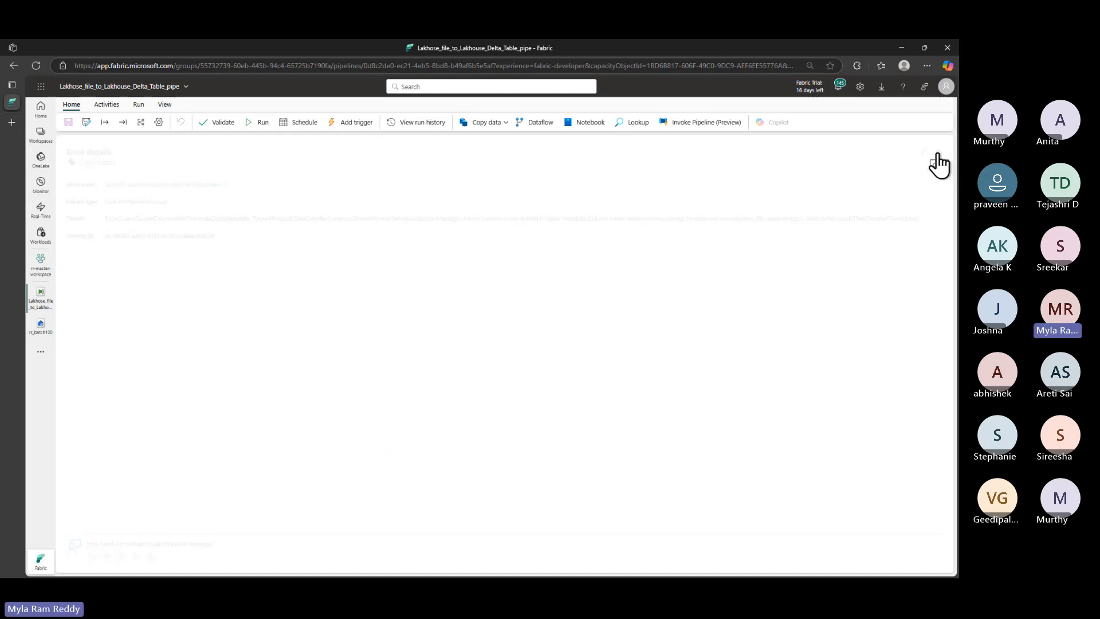
Review Copy data1's source settings and additional columns, and open its destination settings
left_click(207, 190)
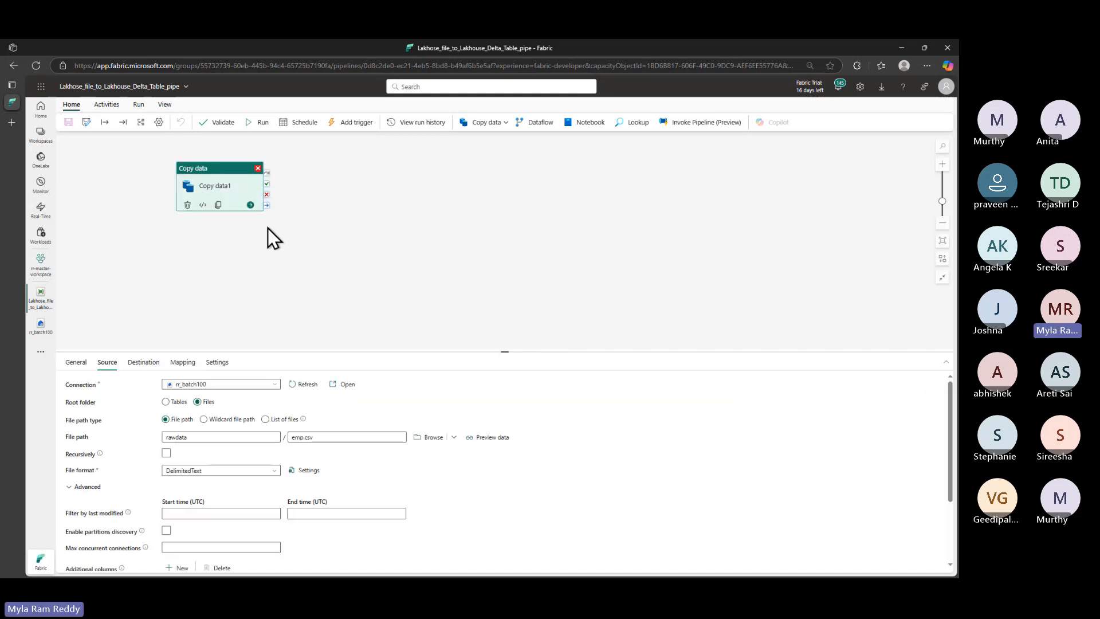
scroll(396, 541, "down", 3)
scroll(388, 530, "down", 1)
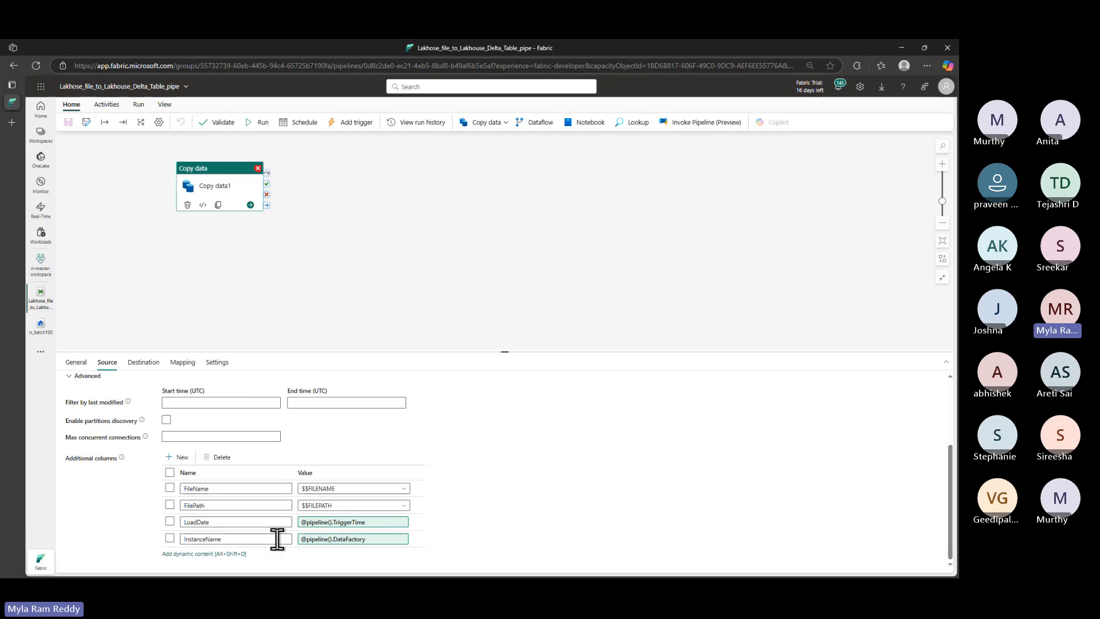
scroll(117, 469, "up", 2)
scroll(116, 468, "up", 2)
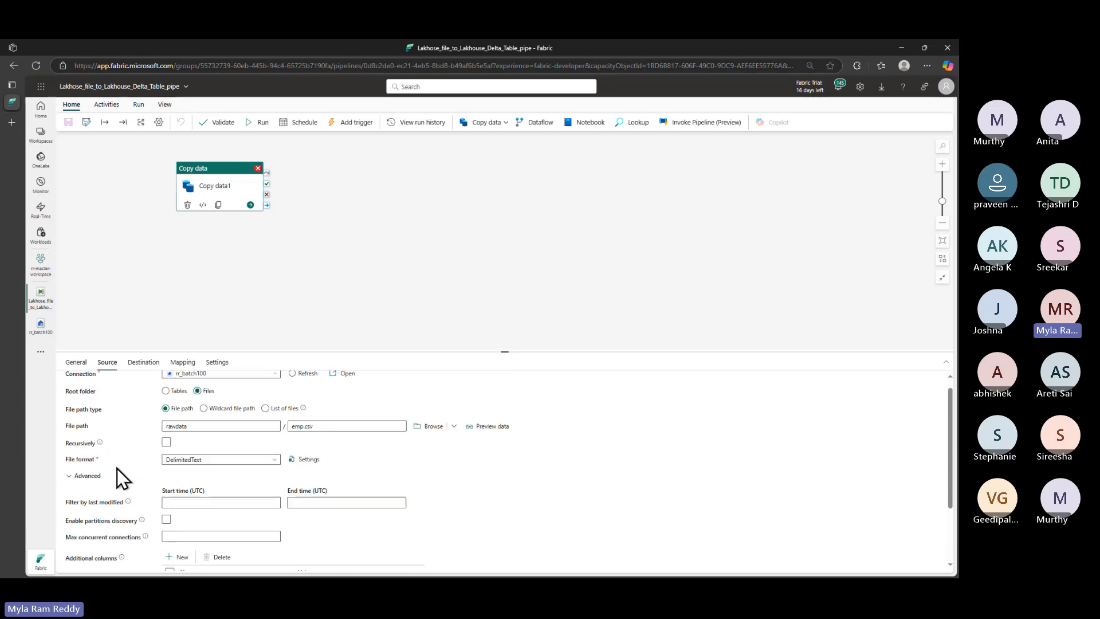
scroll(117, 469, "up", 1)
scroll(119, 471, "down", 1)
scroll(121, 476, "down", 1)
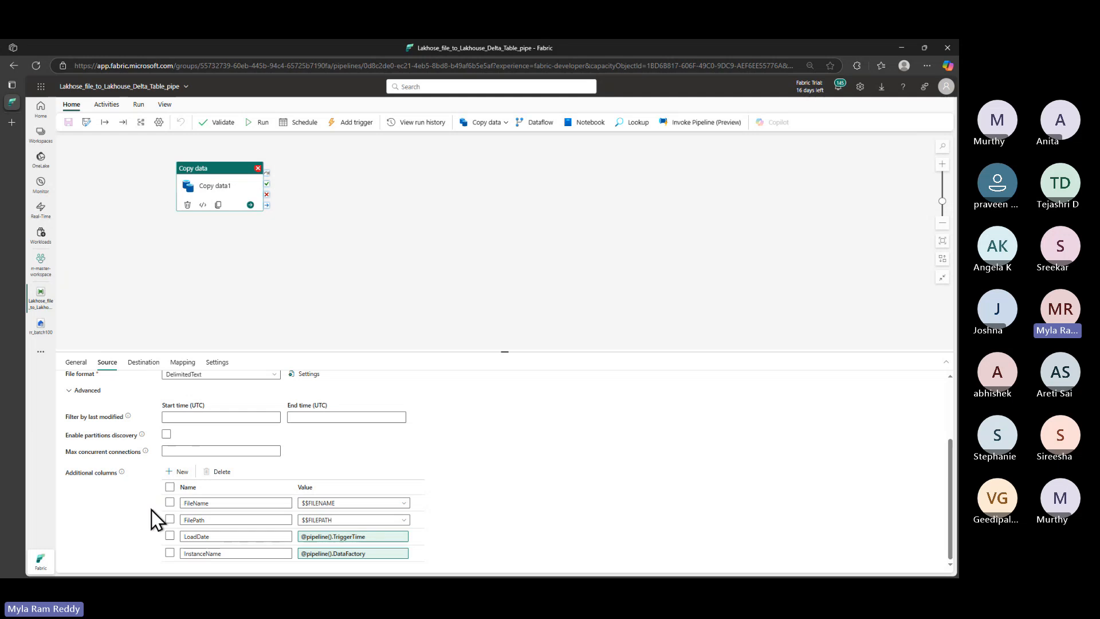
scroll(120, 498, "up", 1)
scroll(118, 500, "up", 2)
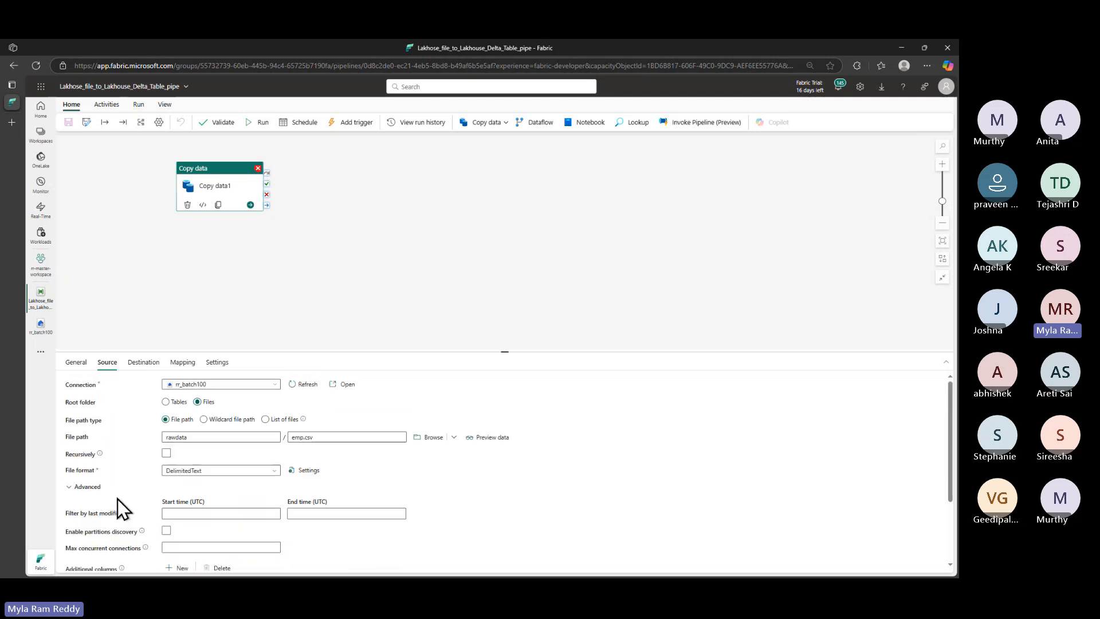
left_click(145, 363)
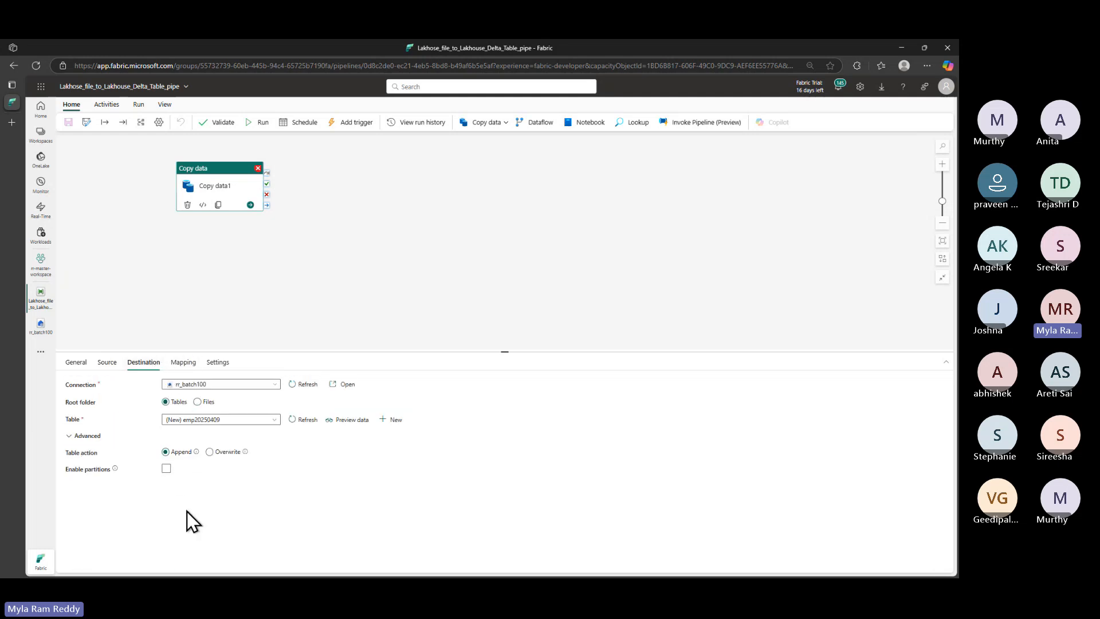
Review Copy data1's table action and additional source columns, briefly comparing them with the GitHub Lab 2 additional columns notes
mouse_move(173, 462)
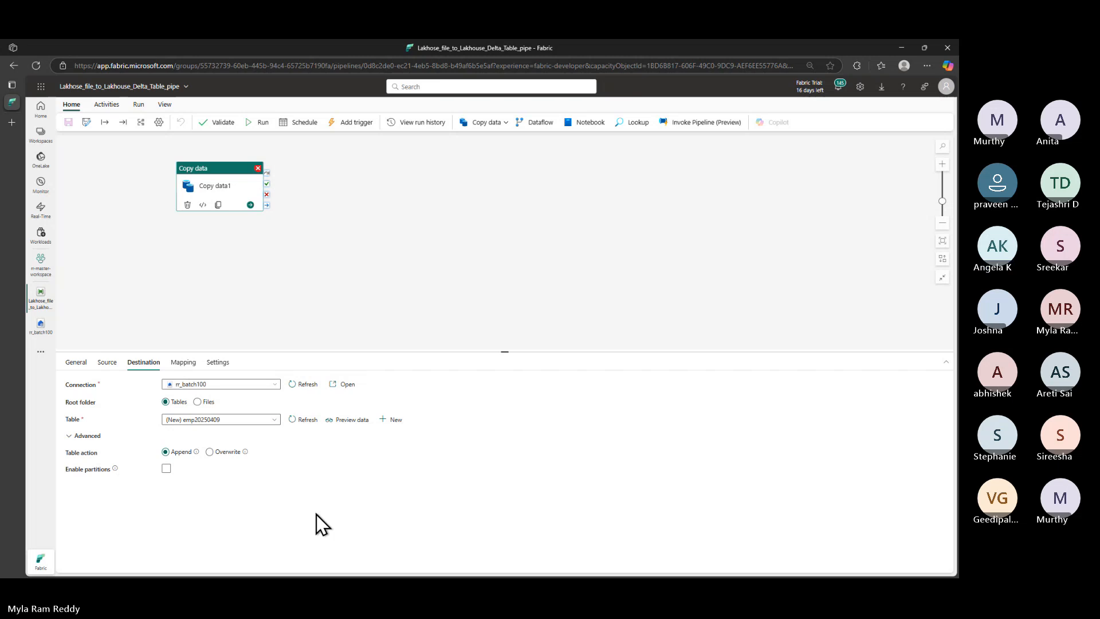
left_click(114, 369)
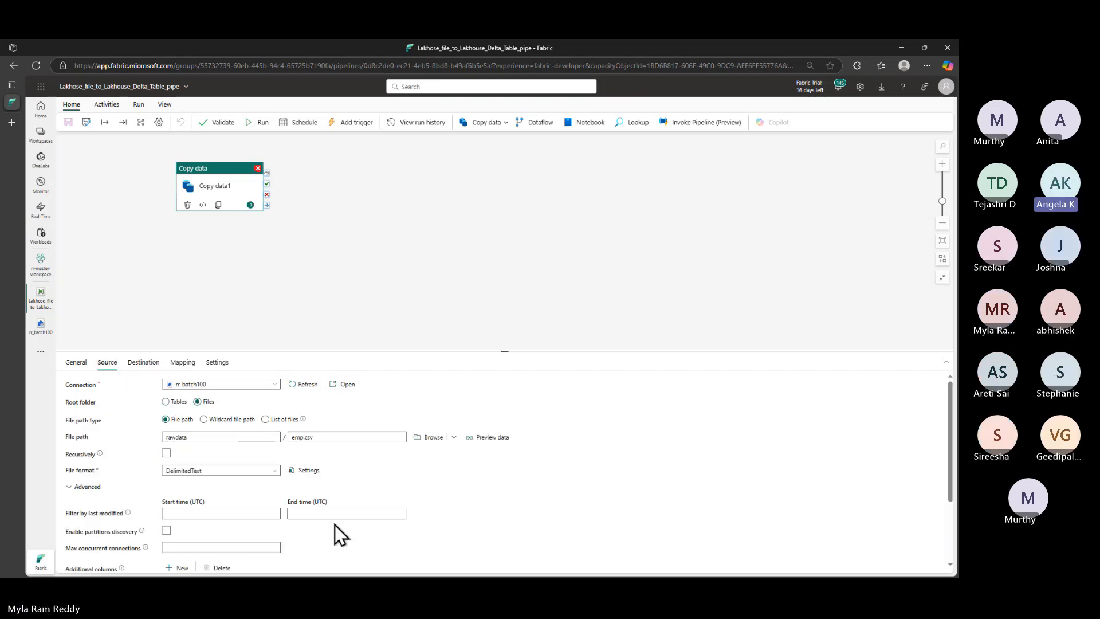
scroll(335, 525, "down", 1)
scroll(334, 525, "down", 1)
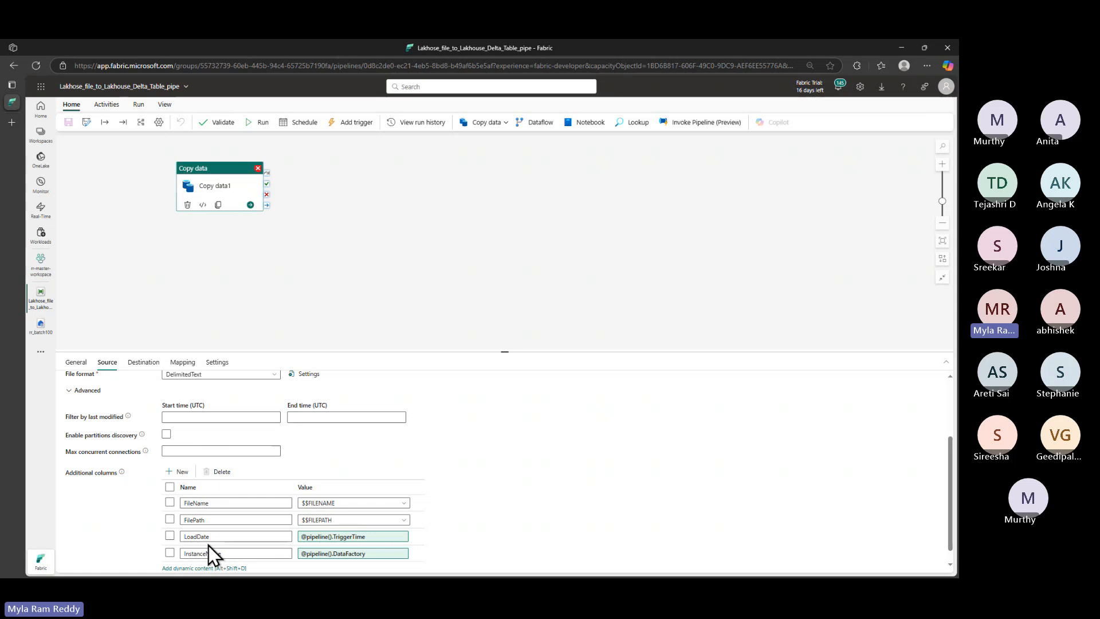
key("alt+Tab")
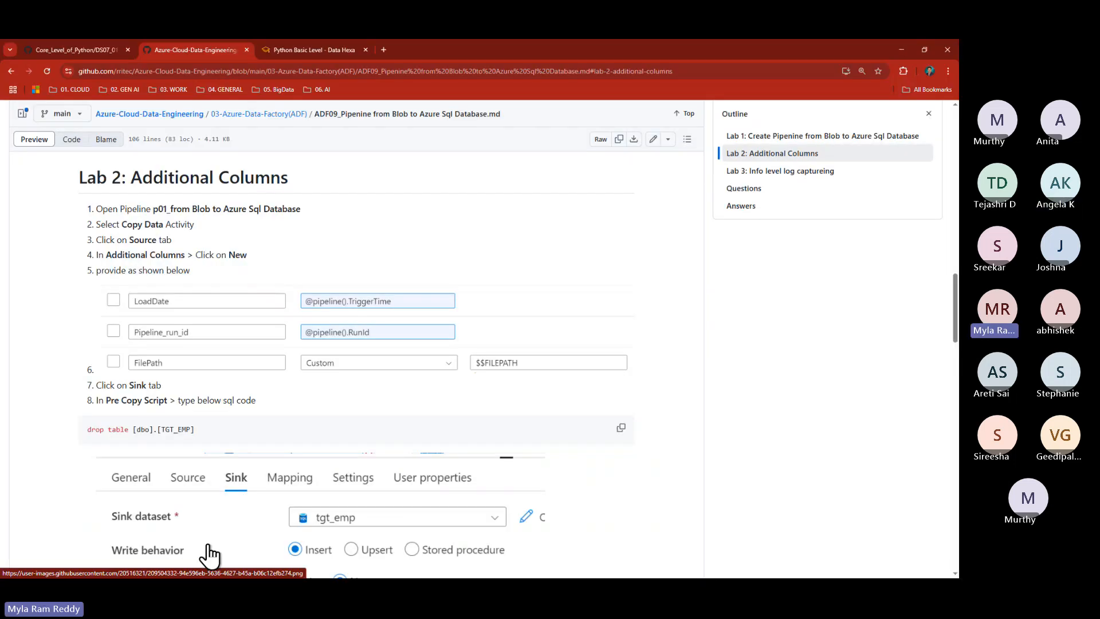
key("alt+Tab")
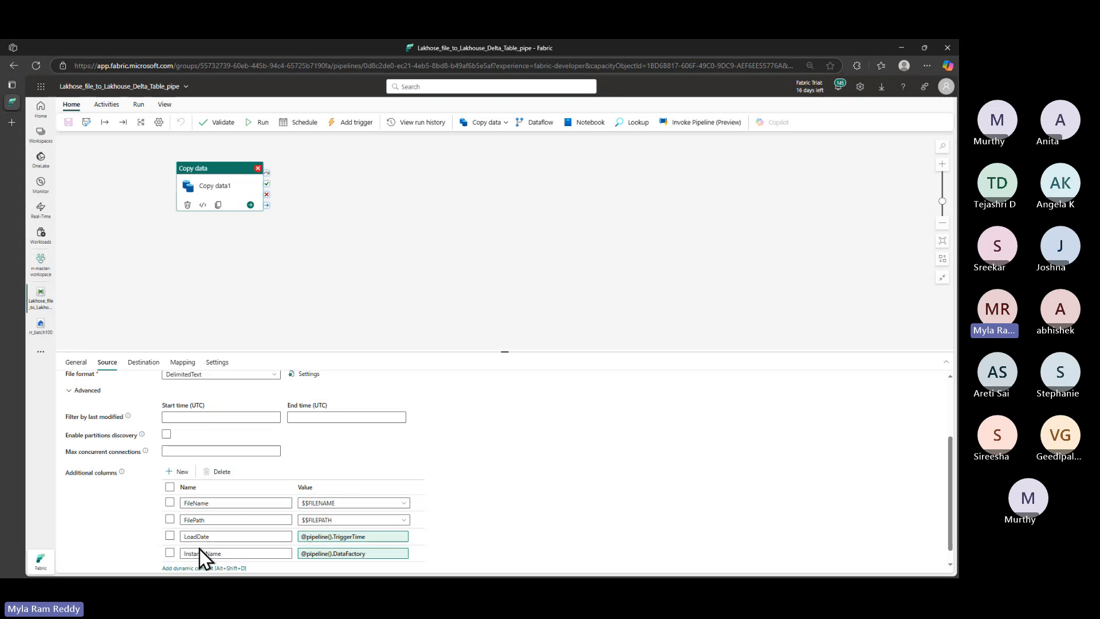
Set Copy data1's destination to a new table named emp20250409v1
left_click(143, 362)
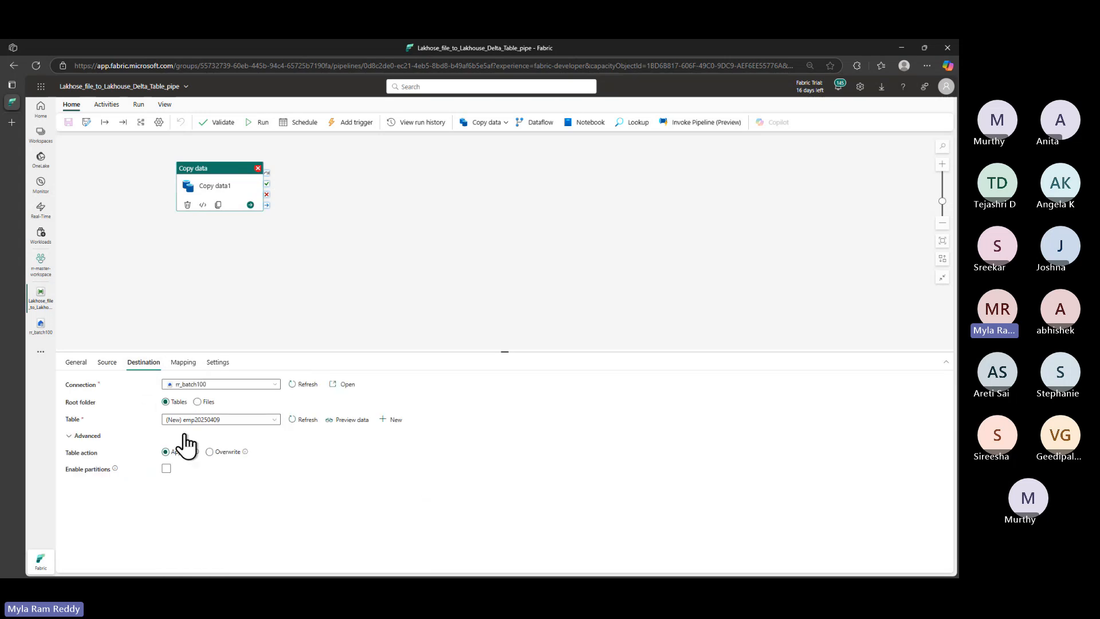
left_click(394, 420)
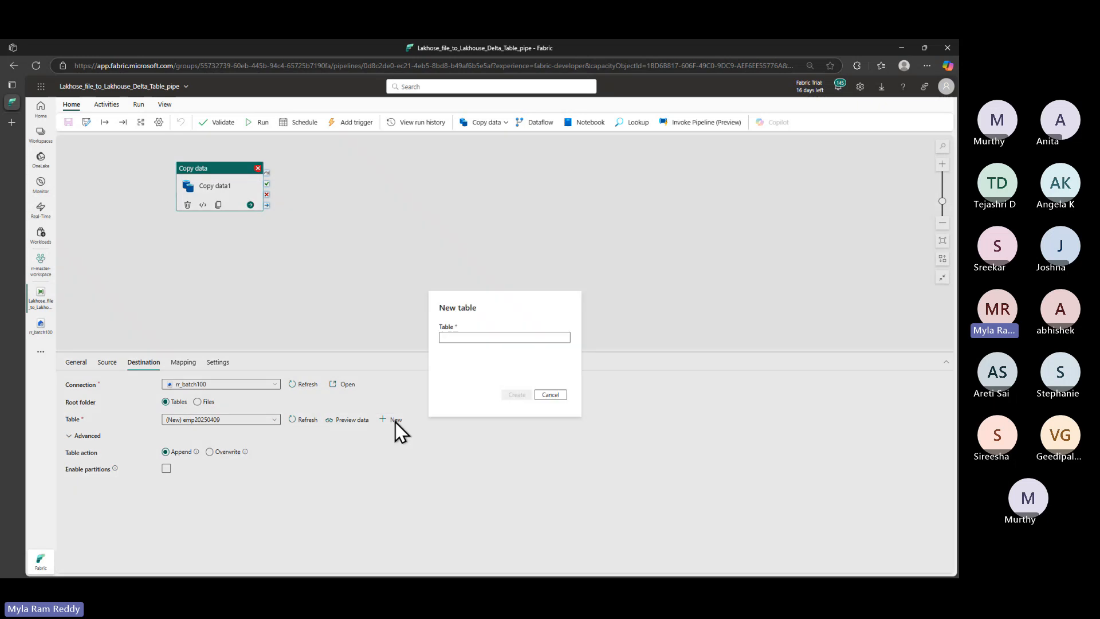
left_click(476, 338)
type("emp20")
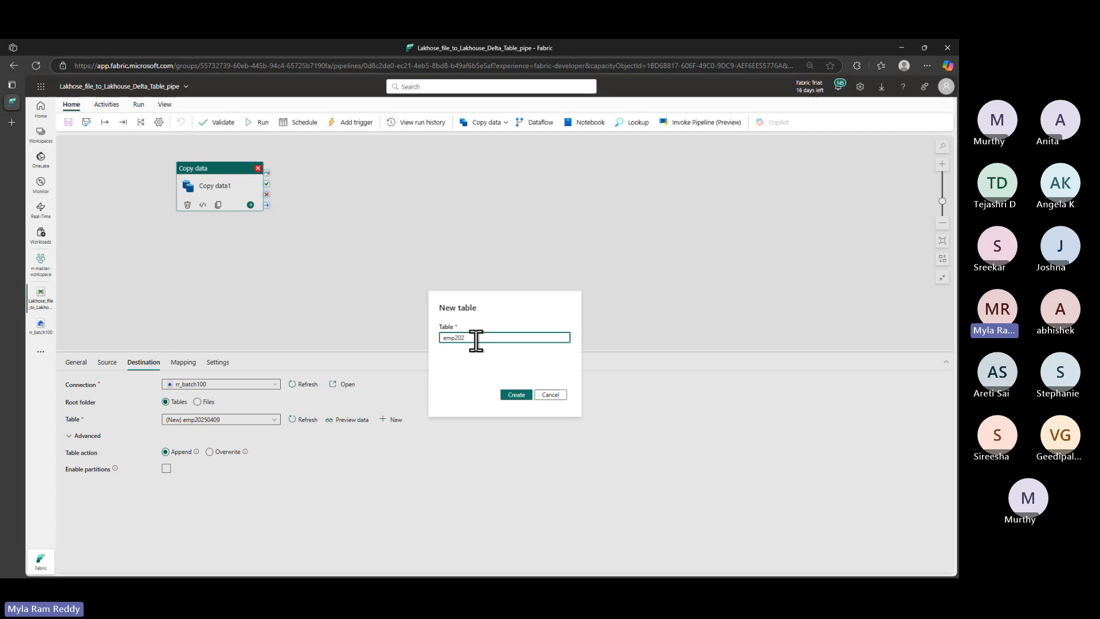
type("250409v1")
left_click(518, 395)
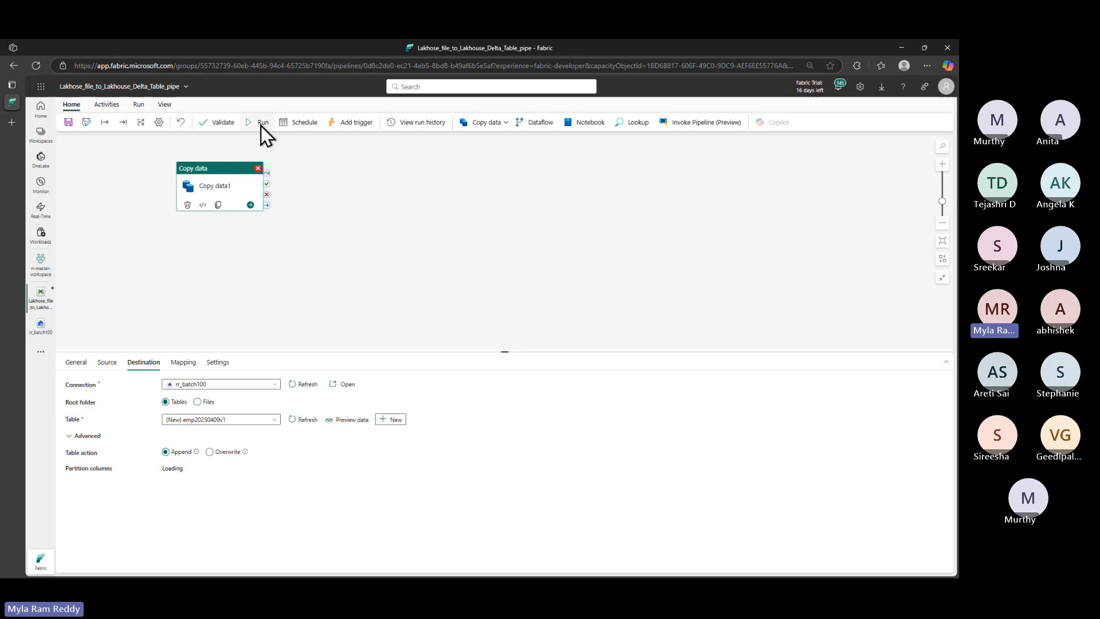
Save and run the pipeline, and read the full error details of the Copy data1 run
left_click(68, 123)
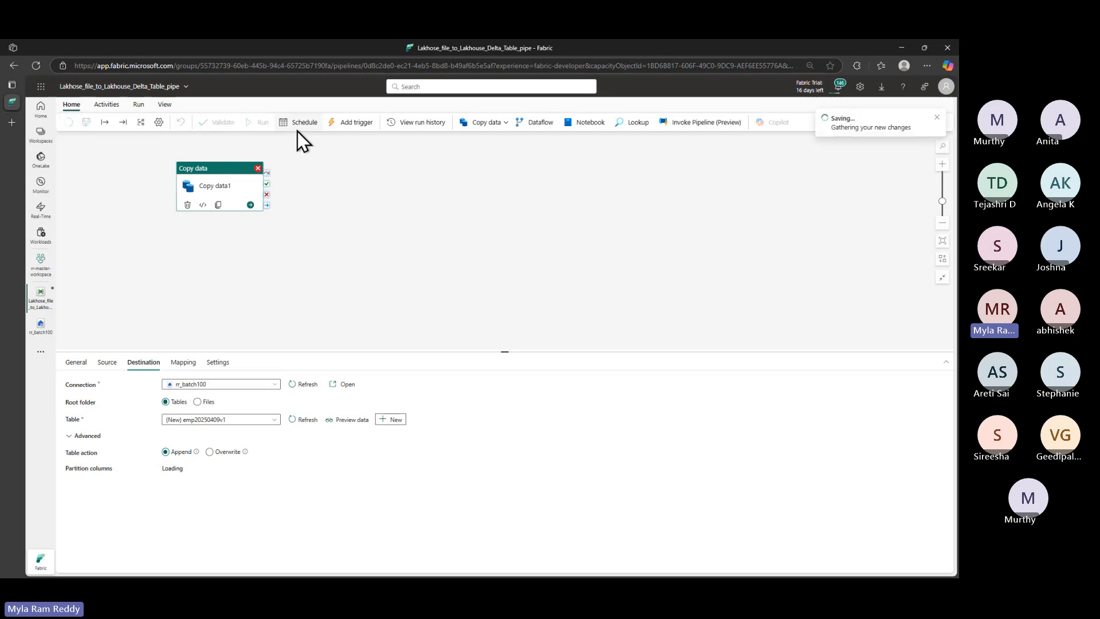
left_click(263, 125)
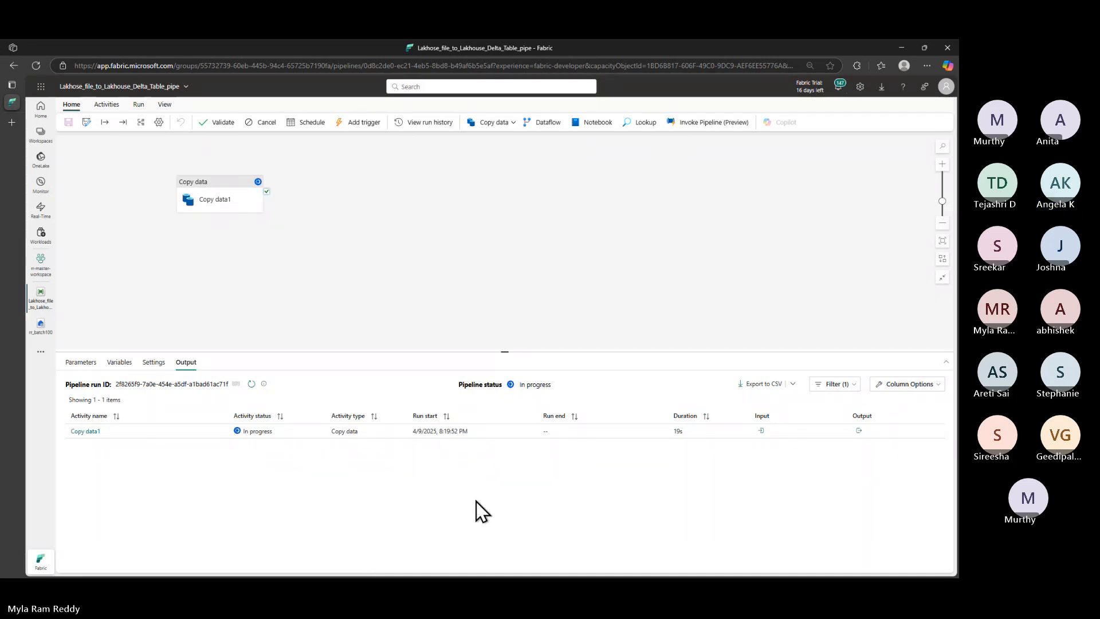
left_click_drag(532, 349, 536, 270)
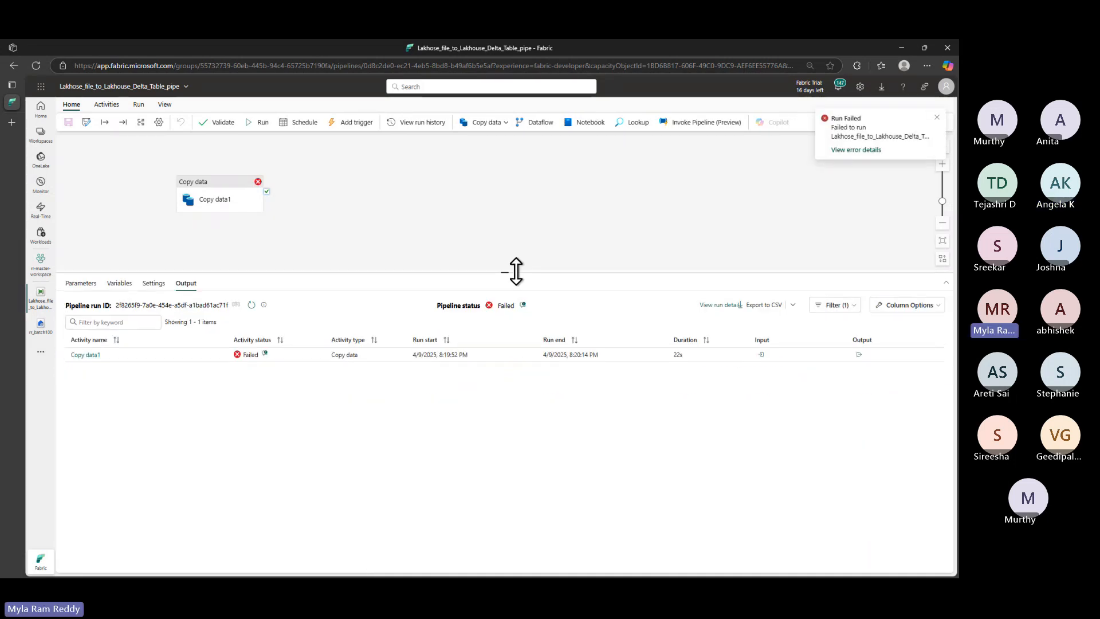
left_click(266, 350)
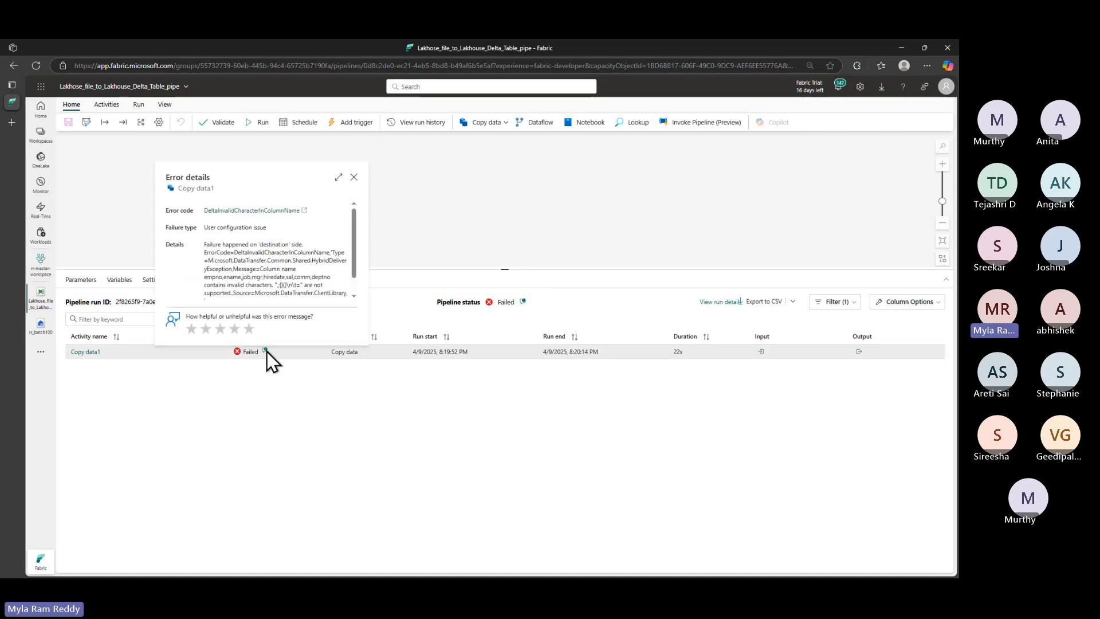
left_click(339, 179)
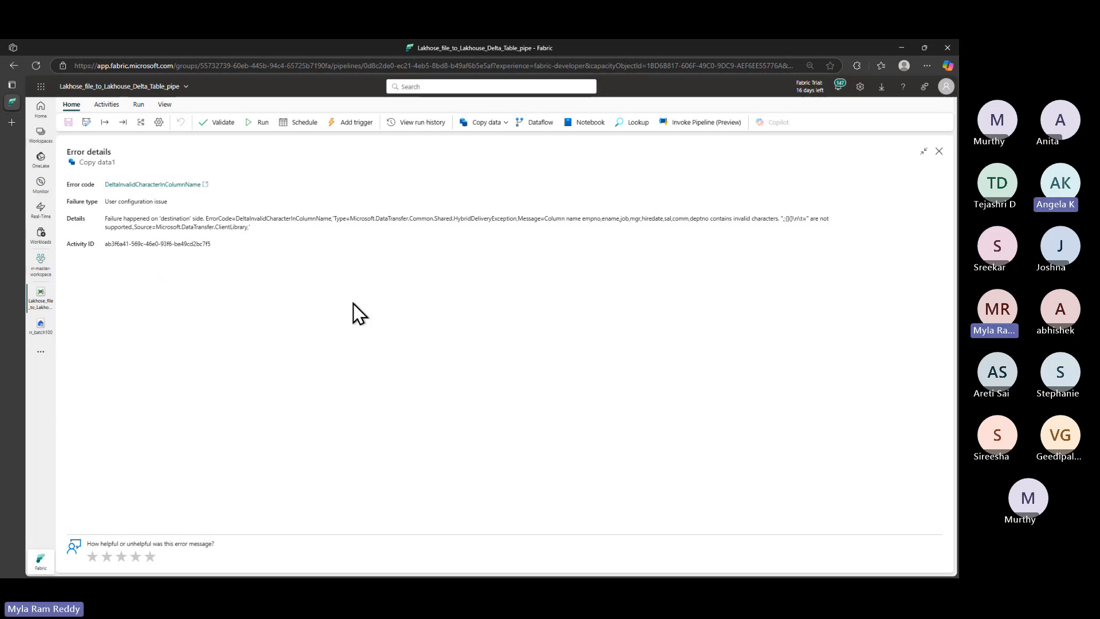
left_click(737, 224)
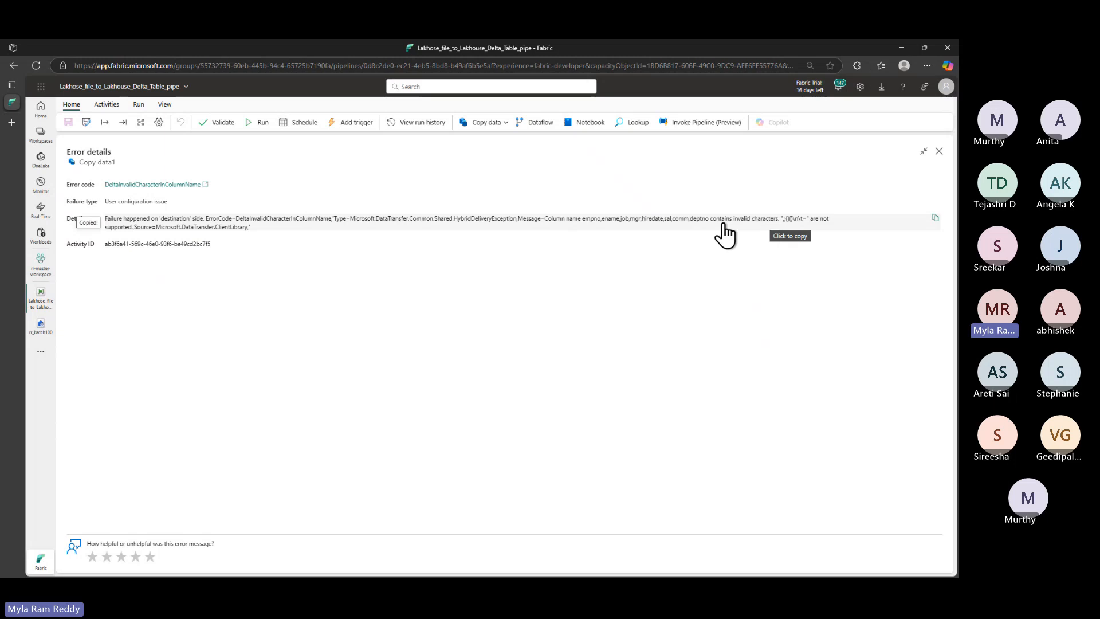
left_click(940, 152)
Set the column delimiter to Comma (,) in the file format settings of Copy data1's source
left_click(212, 187)
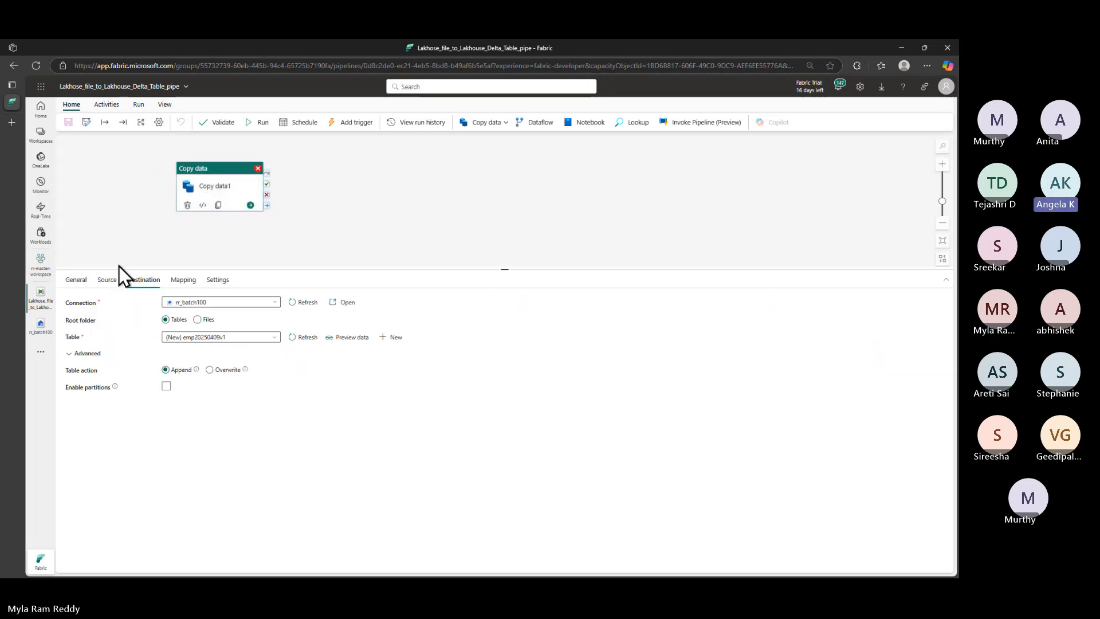
left_click(107, 279)
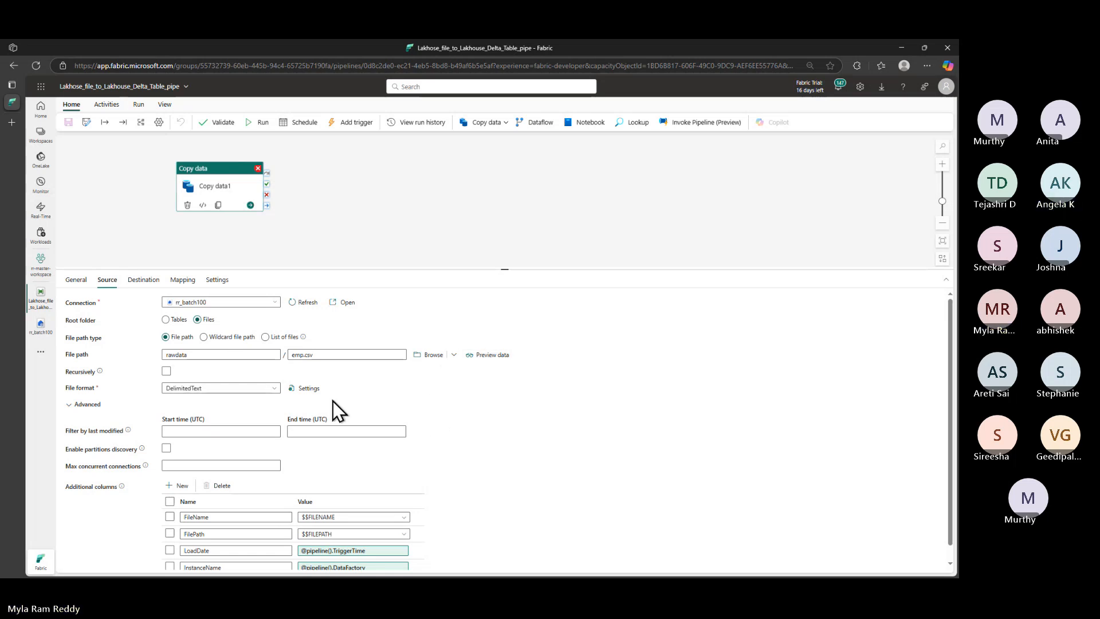
left_click(306, 389)
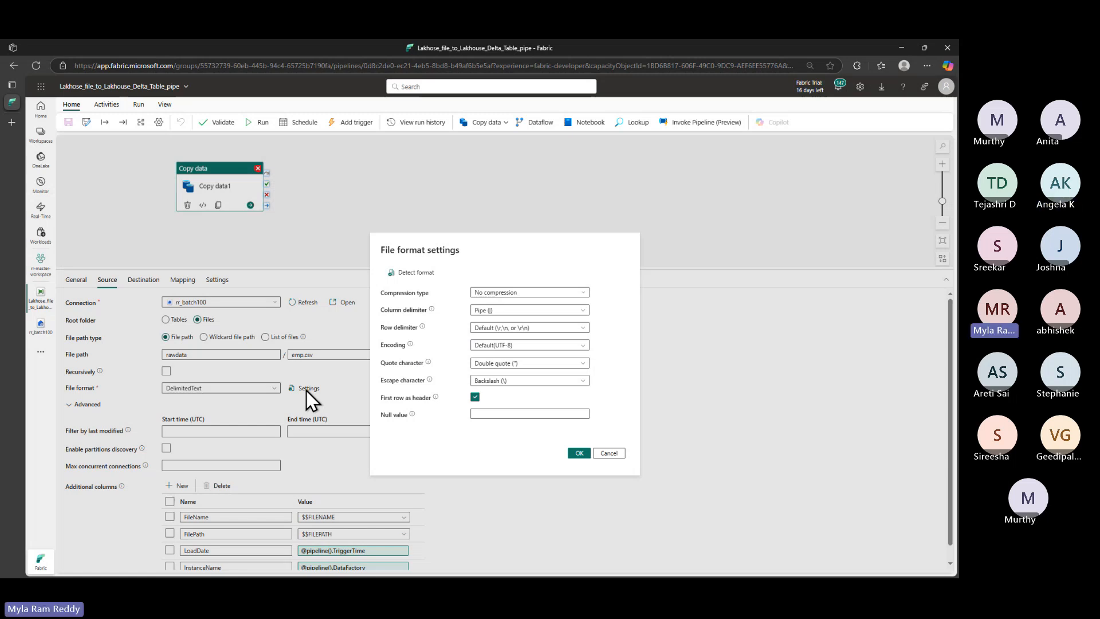
left_click(582, 313)
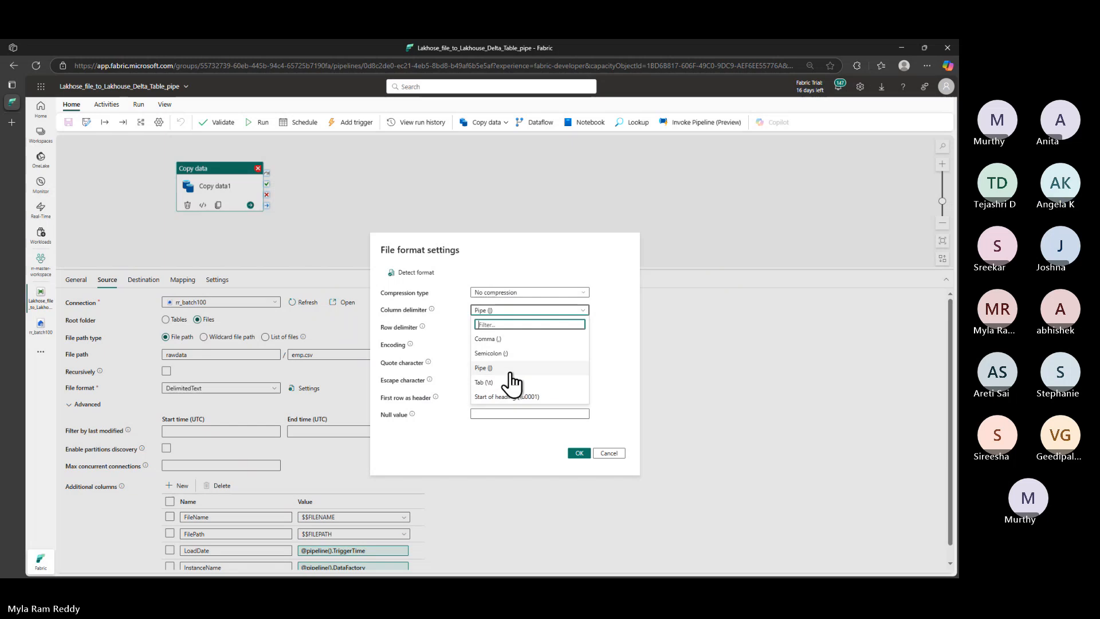
left_click(490, 340)
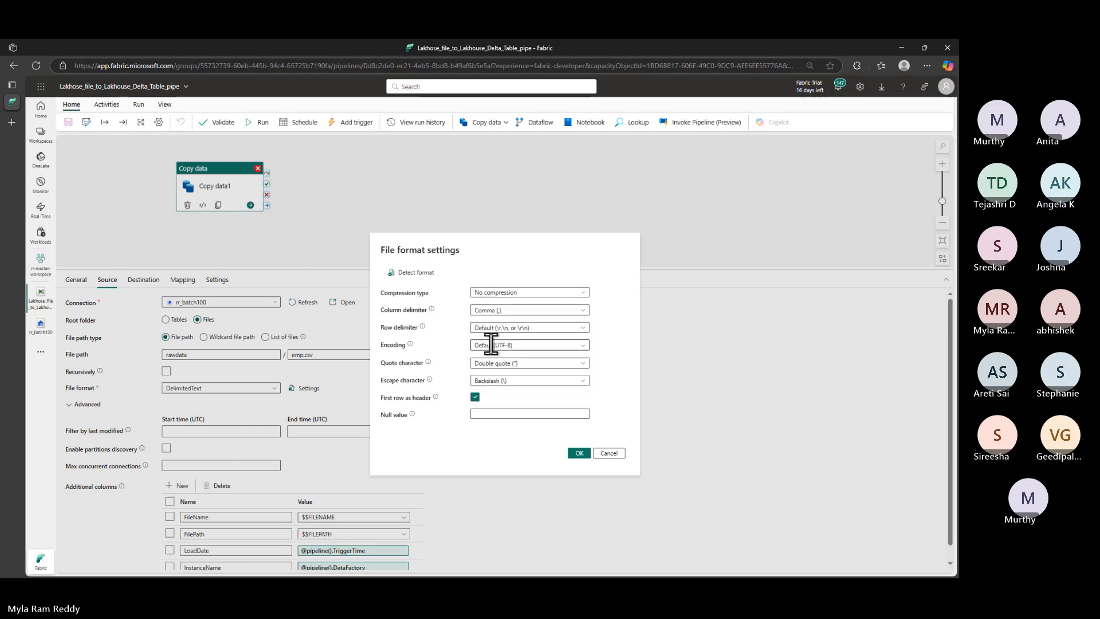
left_click(578, 456)
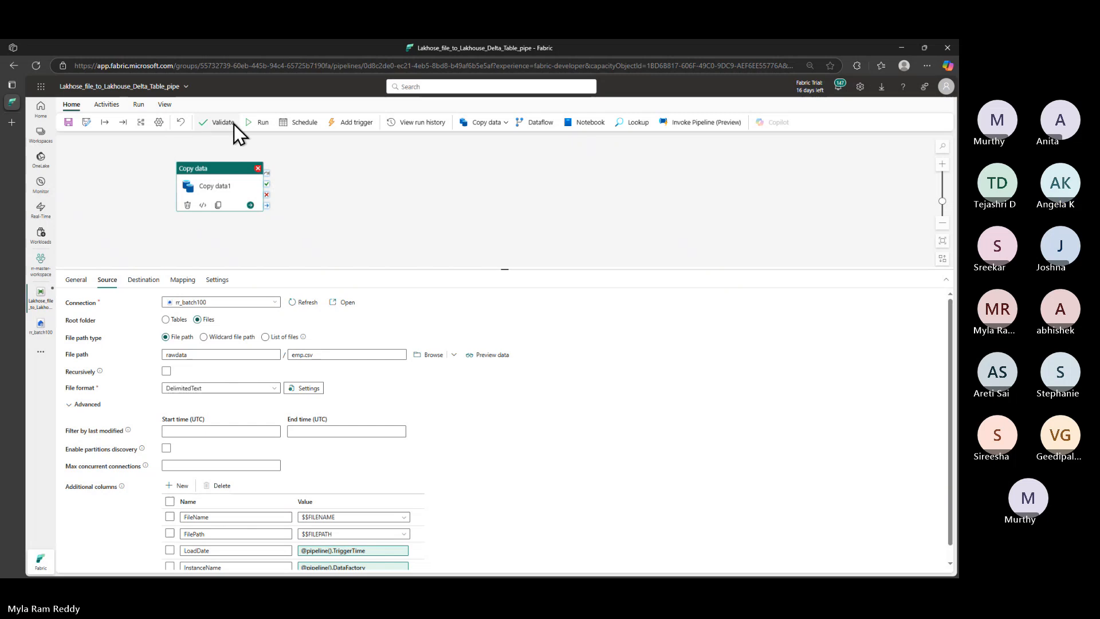
Save the pipeline, recheck the source's file format settings, and run it
left_click(68, 122)
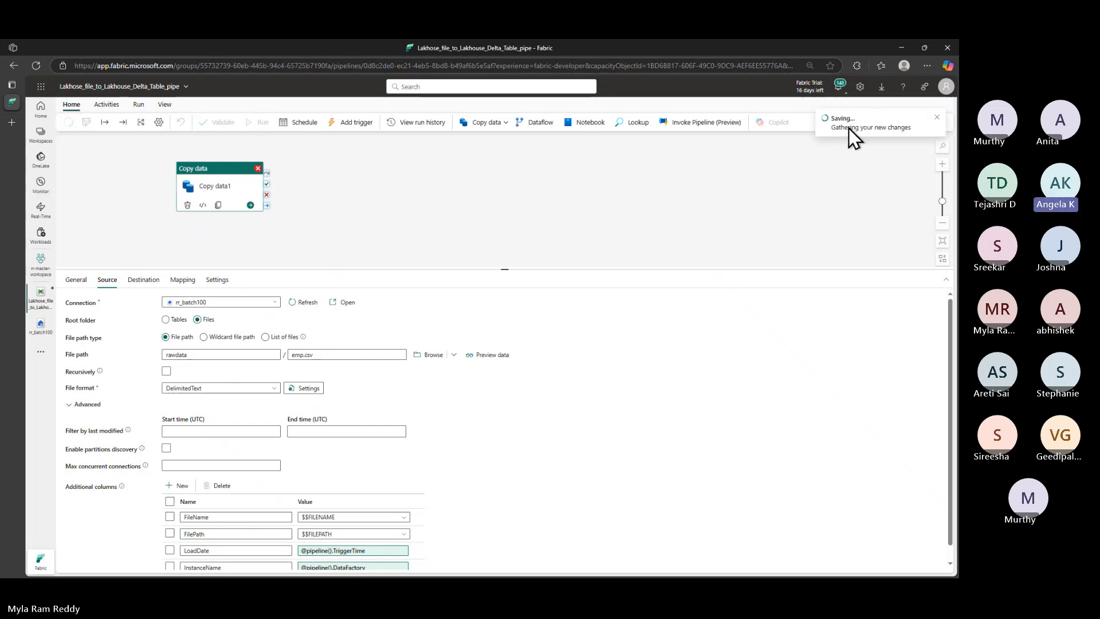
left_click(936, 117)
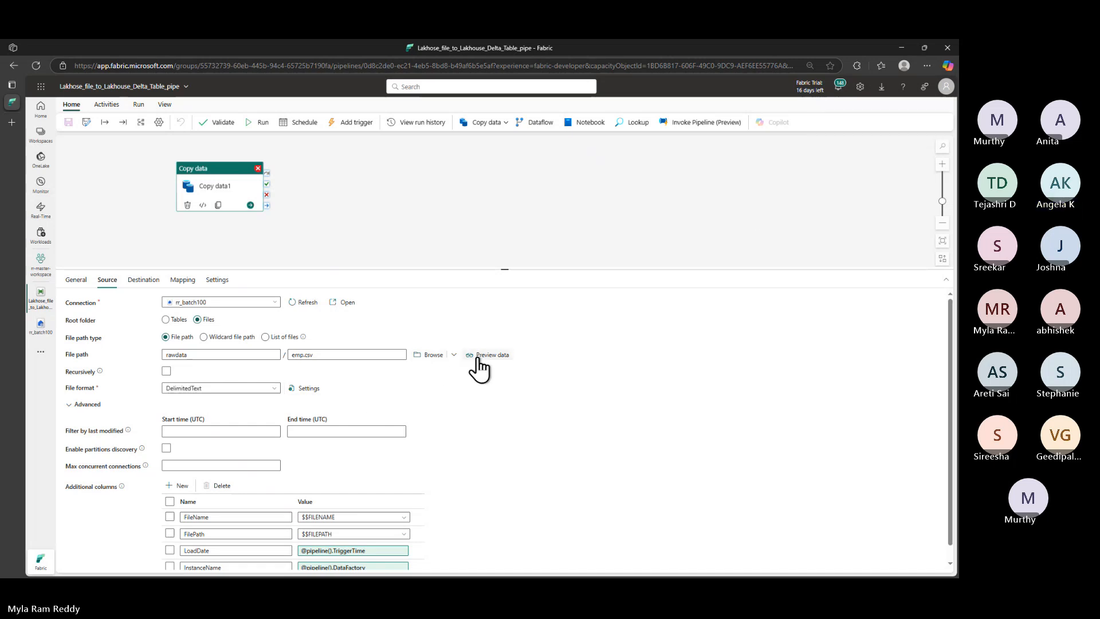
left_click(308, 389)
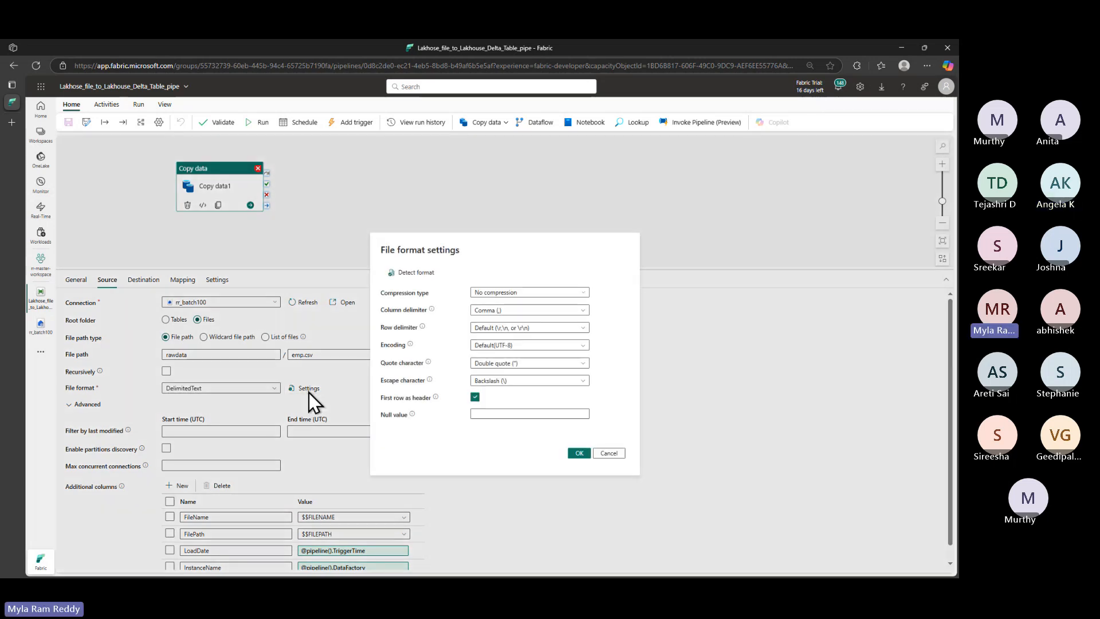
left_click(608, 453)
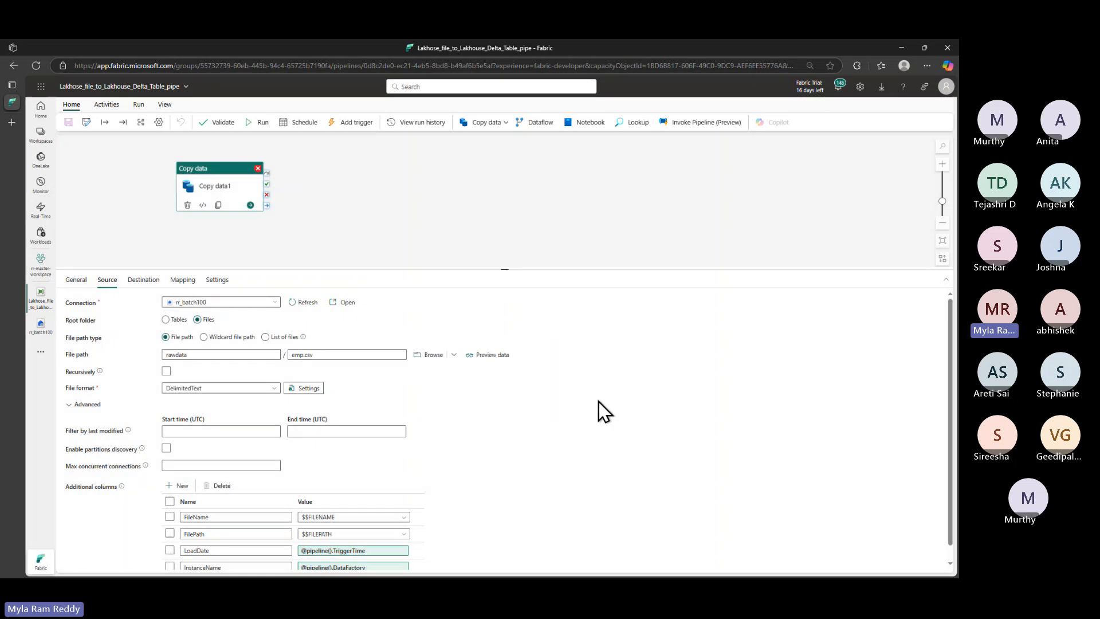
left_click(261, 125)
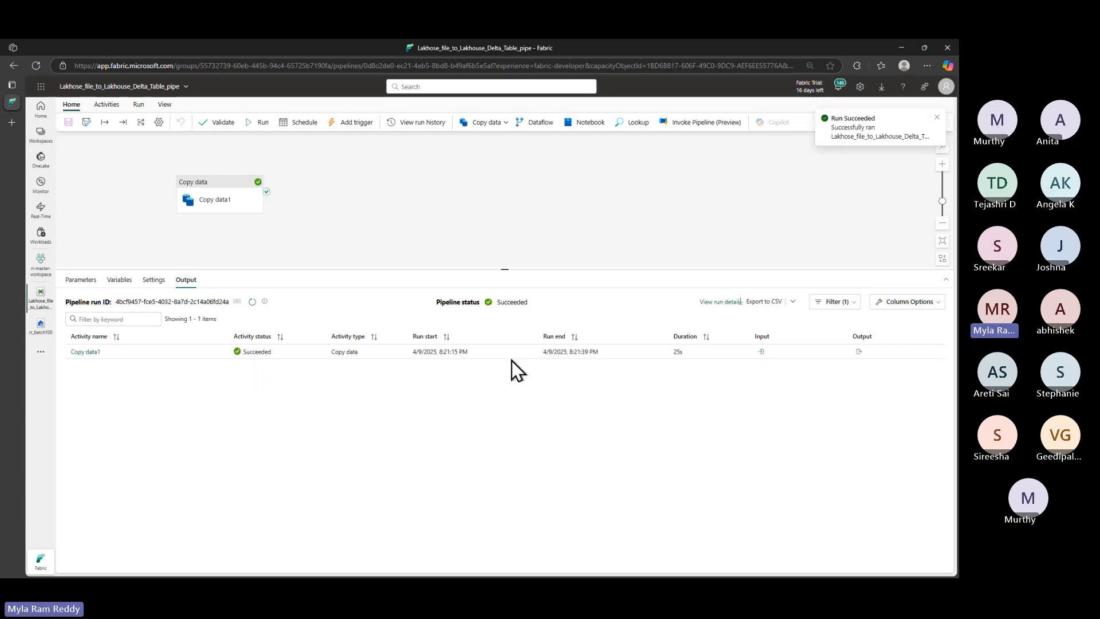
Refresh the tables of the rr_batch100 lakehouse and look for emp20250409v1, widening the explorer
left_click(43, 332)
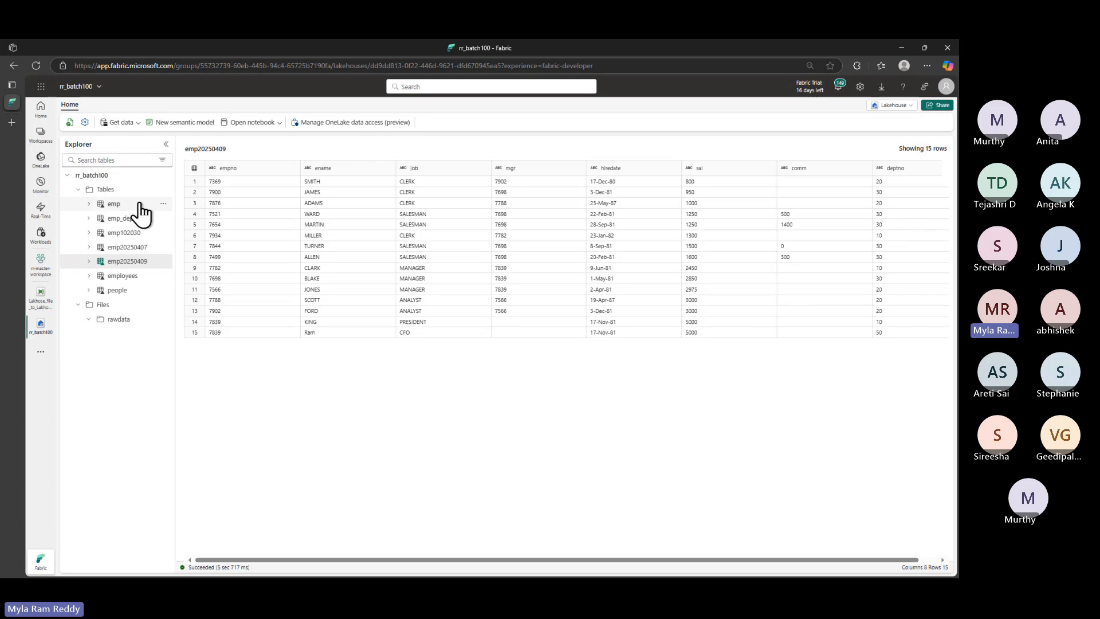
right_click(161, 195)
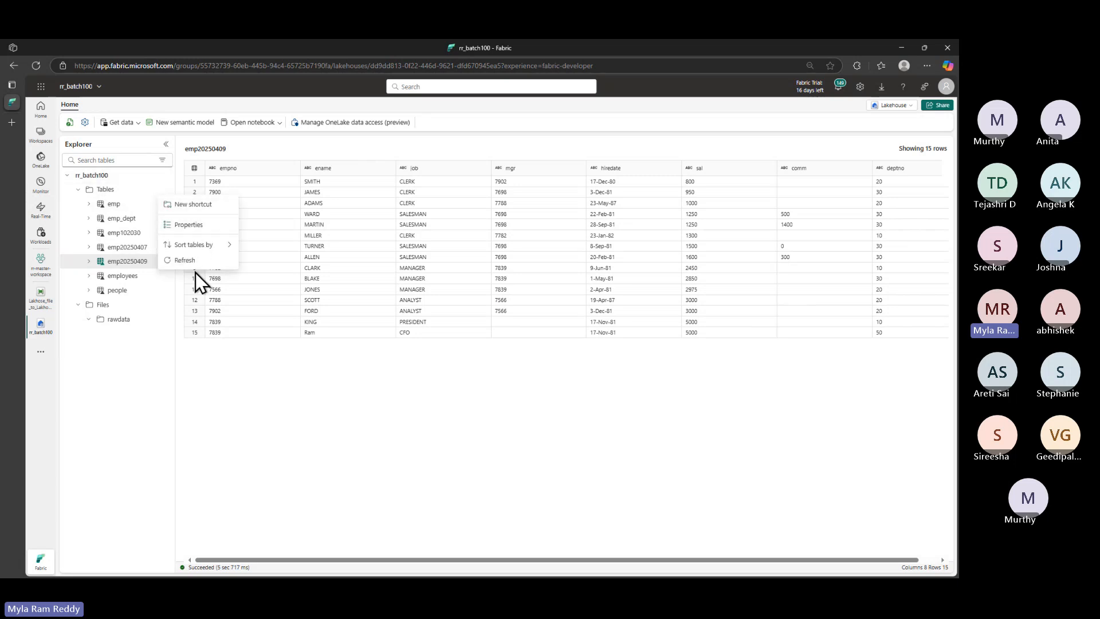
left_click(185, 260)
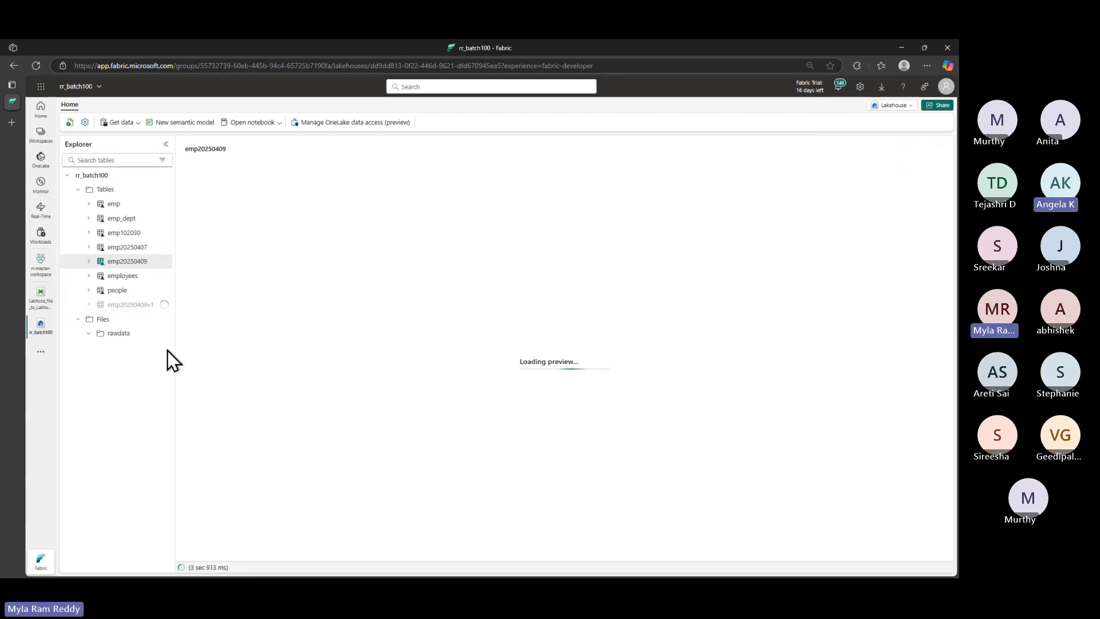
left_click_drag(175, 346, 220, 346)
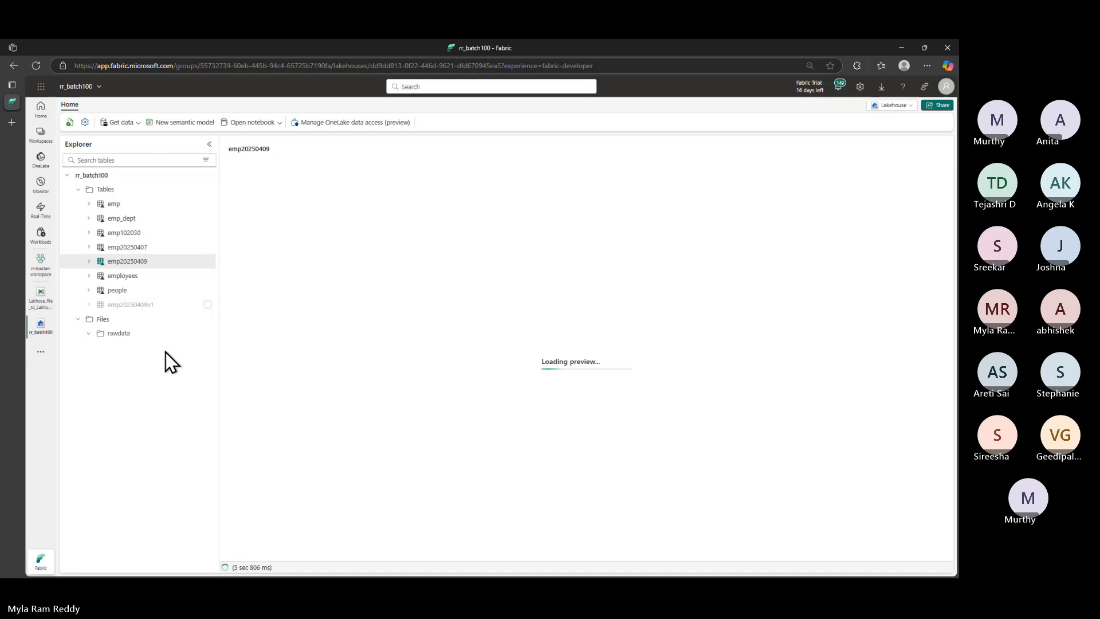
left_click(143, 305)
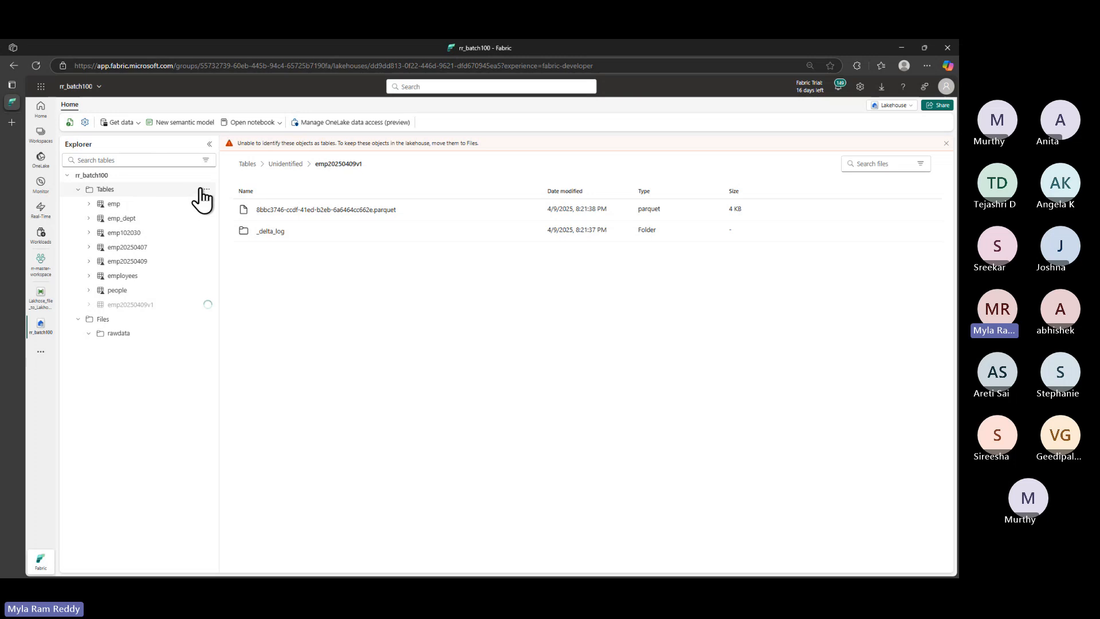
left_click(204, 189)
left_click(223, 262)
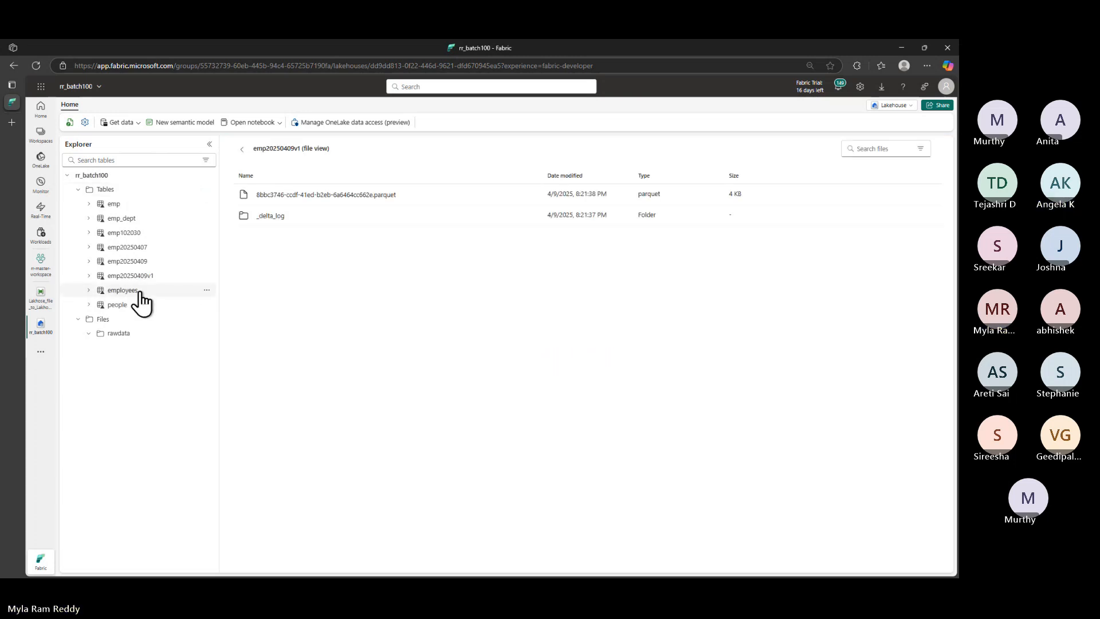
Preview the emp20250409v1 table across to its additional columns and outline the FileName column with a red rectangle
left_click(145, 278)
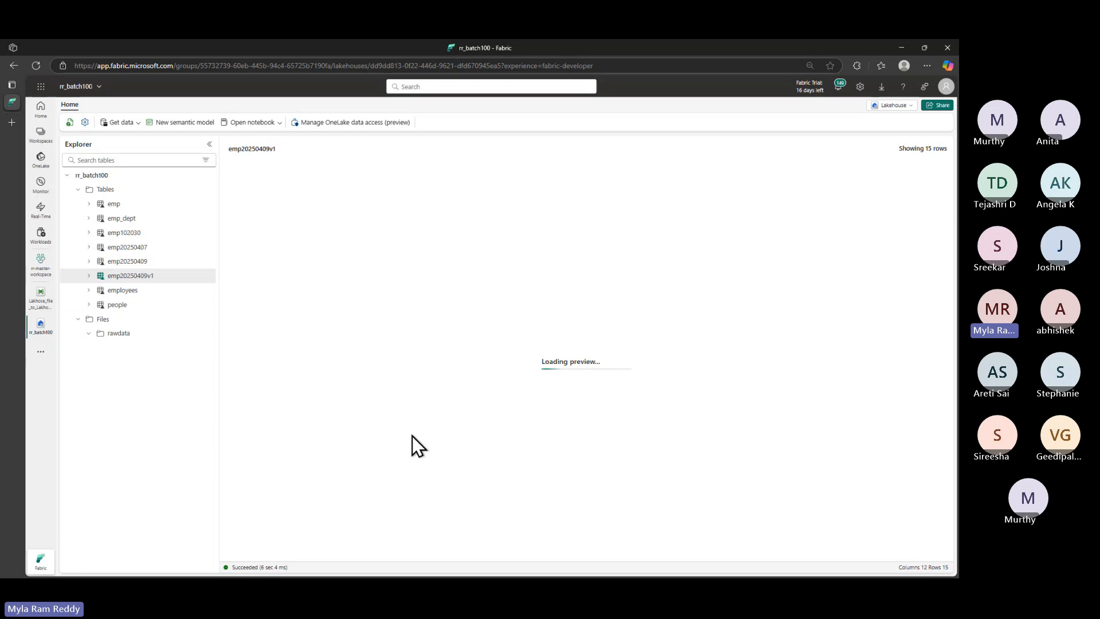
left_click_drag(421, 560, 583, 563)
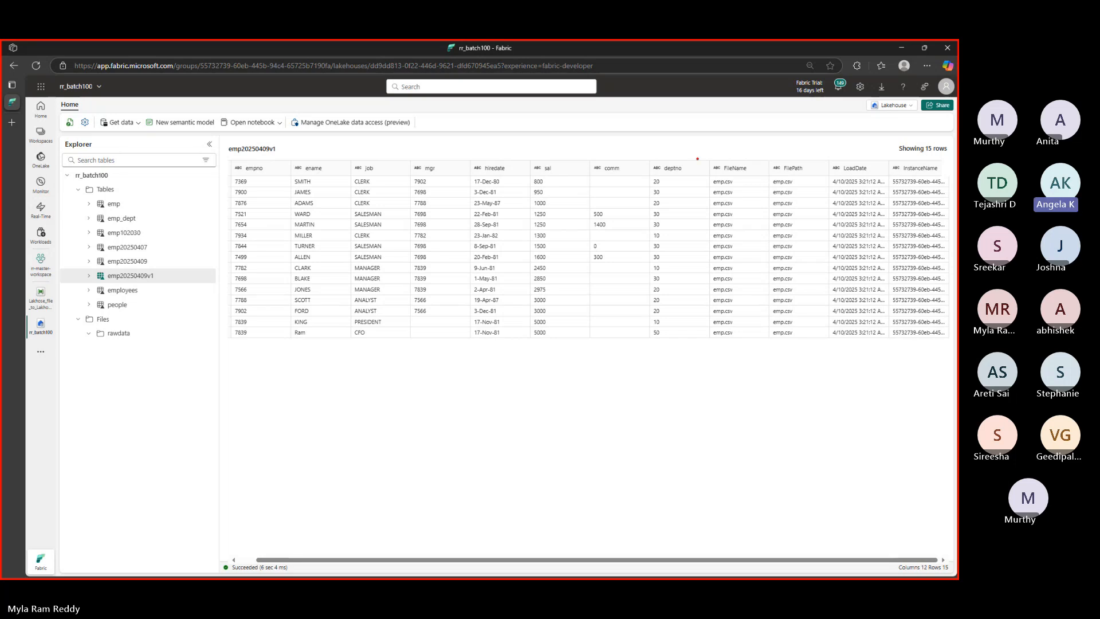
mouse_move(700, 155)
left_mouse_down()
mouse_move(722, 299)
mouse_move(747, 372)
left_mouse_up()
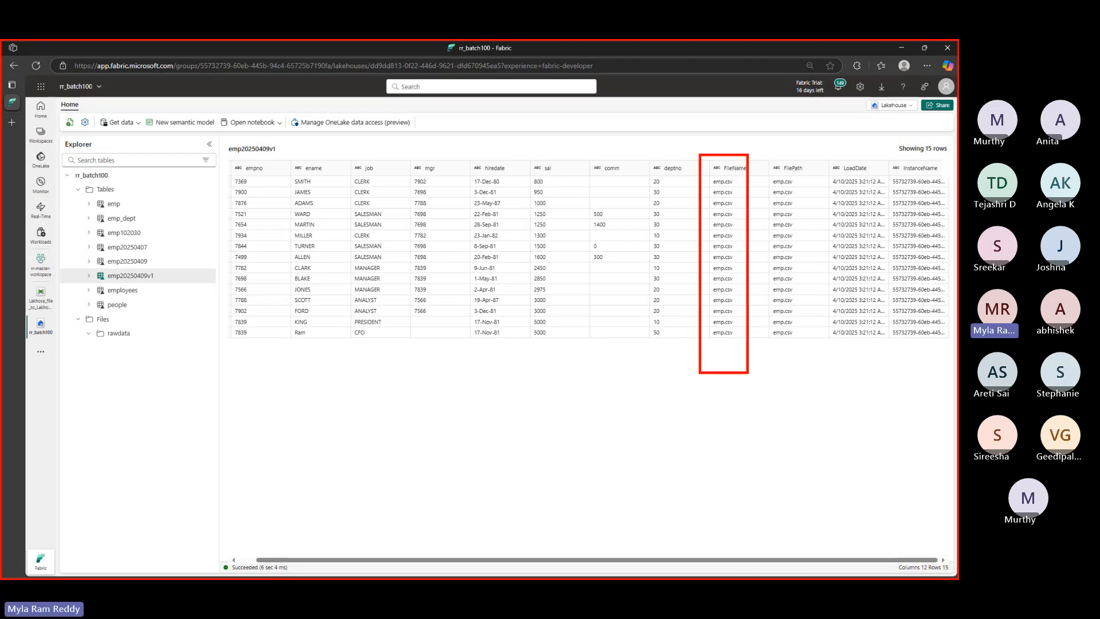
Outline the FilePath and LoadDate columns of the emp20250409v1 preview with red rectangles and clear the annotations
left_click_drag(758, 150, 814, 351)
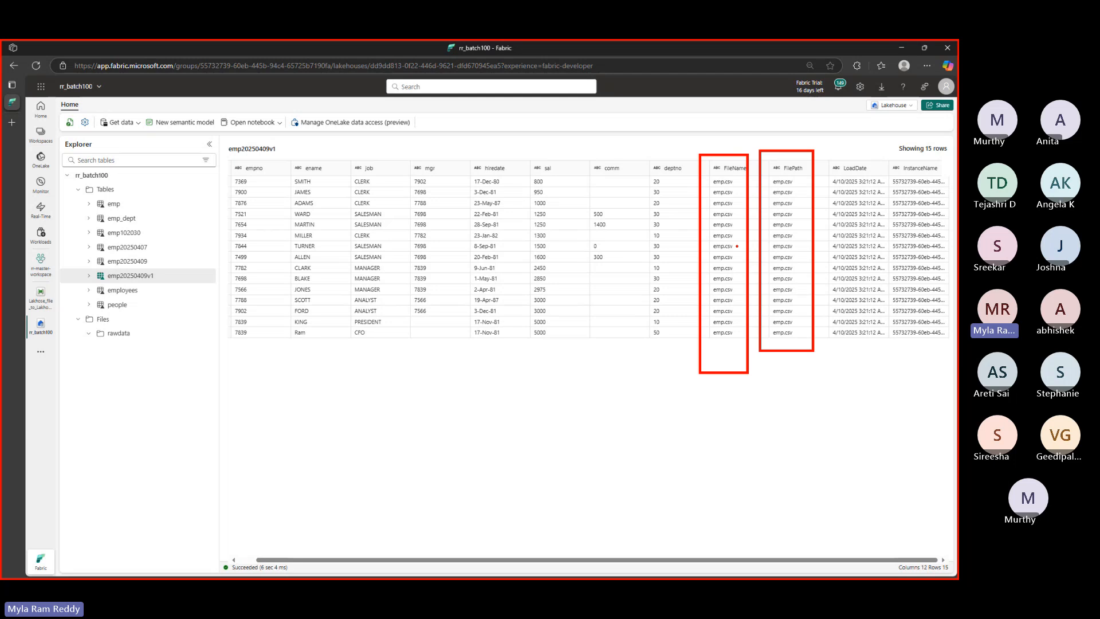
mouse_move(828, 154)
left_mouse_down()
mouse_move(859, 308)
mouse_move(884, 362)
mouse_move(851, 342)
left_mouse_up()
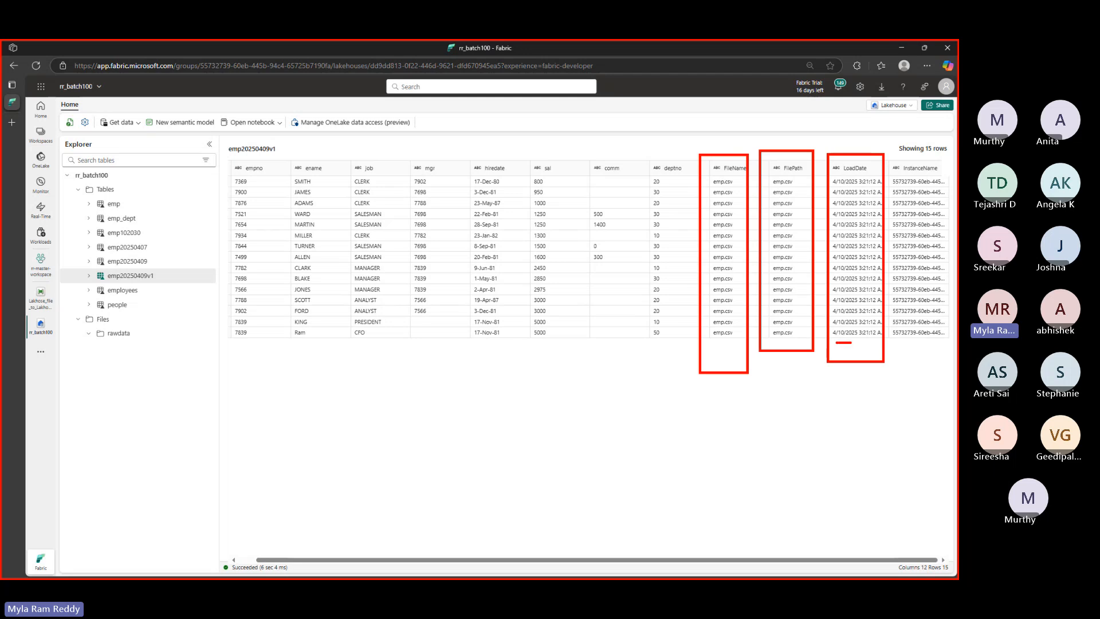
key("Escape")
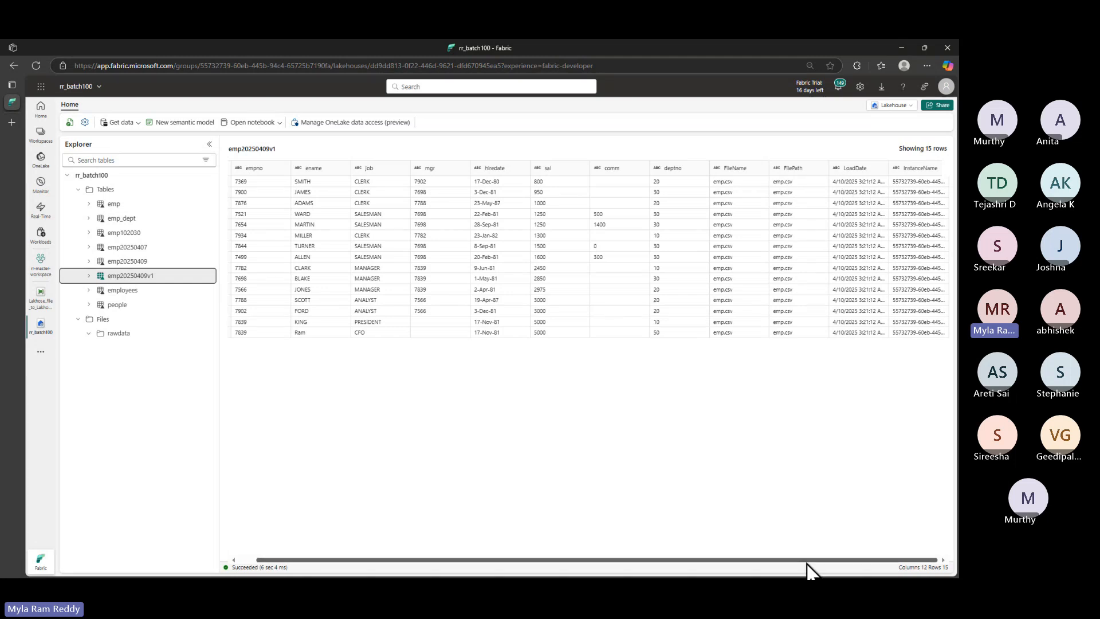
Compare the InstanceName column with the workspace ID in the page address, marking the match with a red arrow, and clear the annotations
left_click_drag(807, 561, 862, 561)
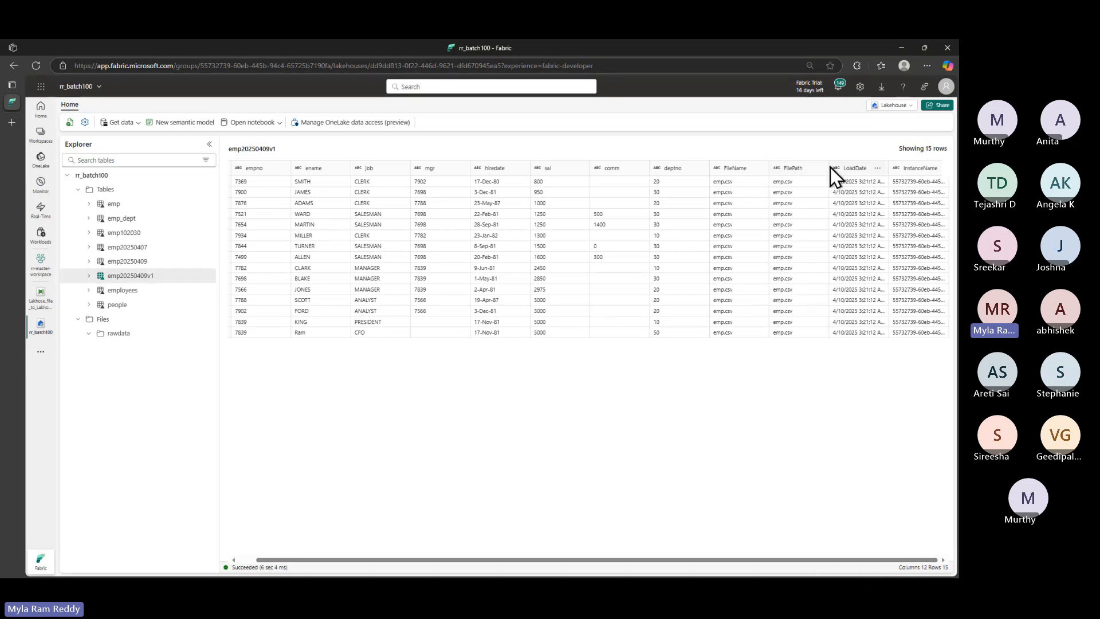
left_click(912, 170)
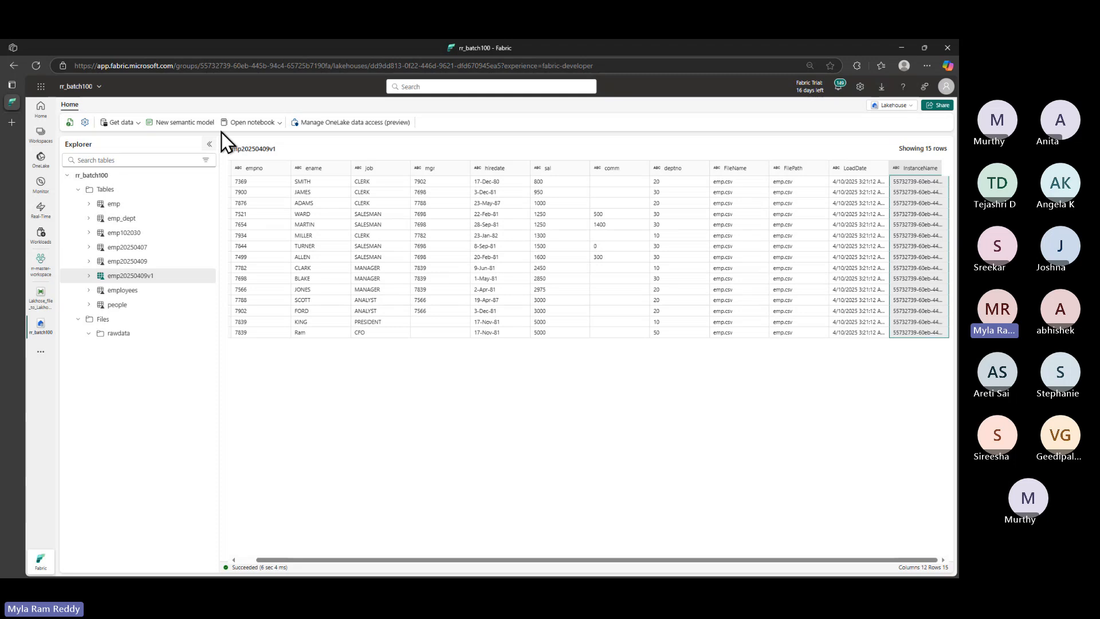
left_click_drag(199, 65, 331, 60)
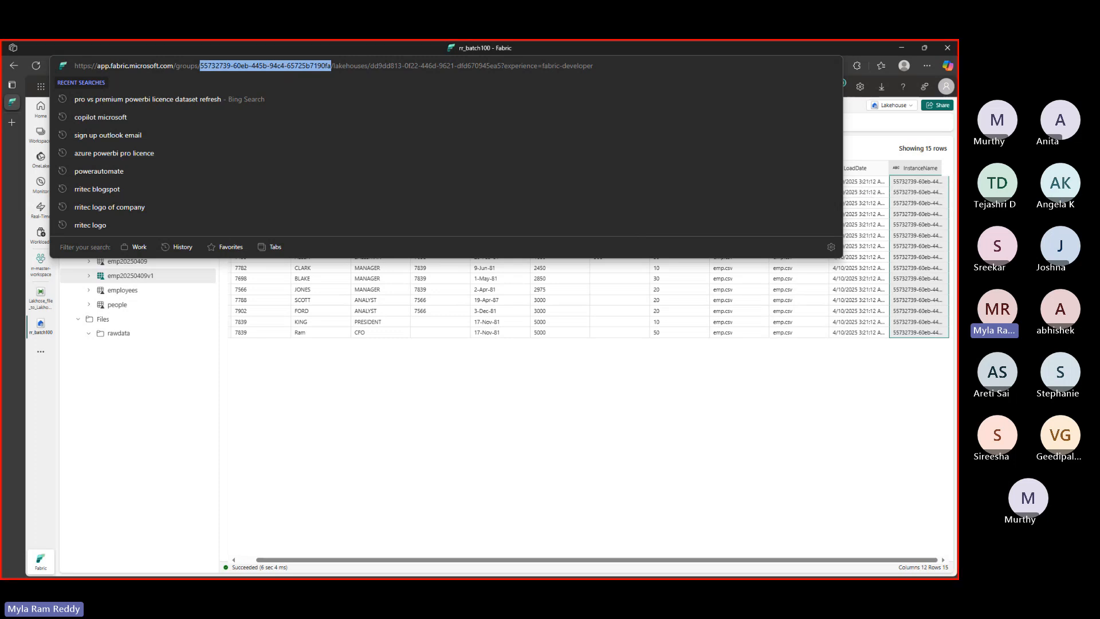
mouse_move(201, 76)
left_mouse_down()
mouse_move(326, 77)
mouse_move(663, 215)
mouse_move(887, 192)
mouse_move(884, 209)
left_mouse_up()
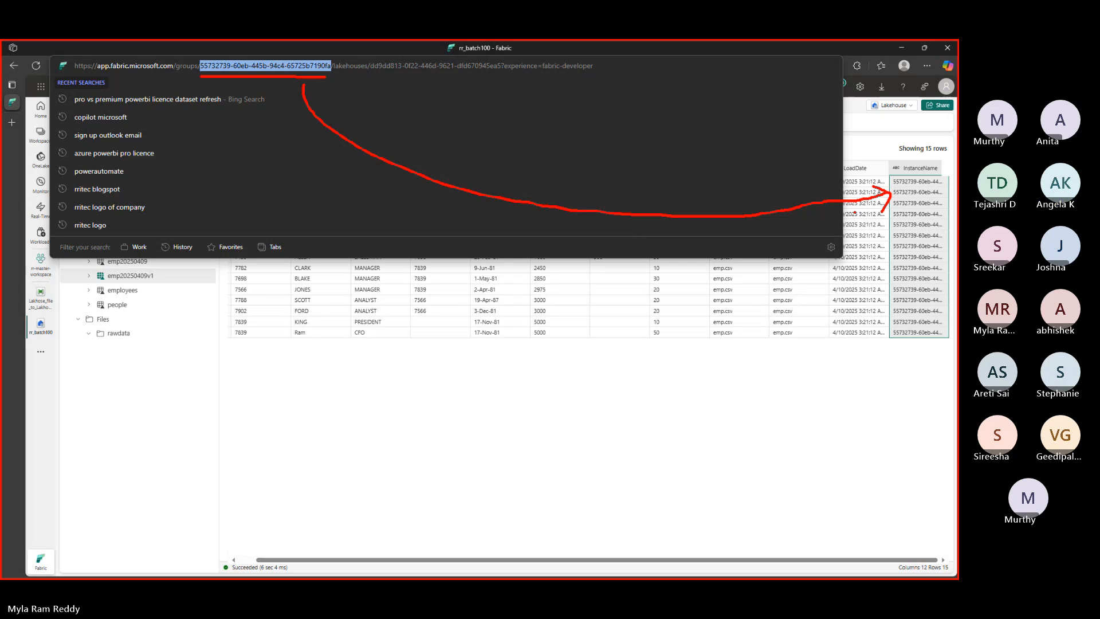
key("Escape")
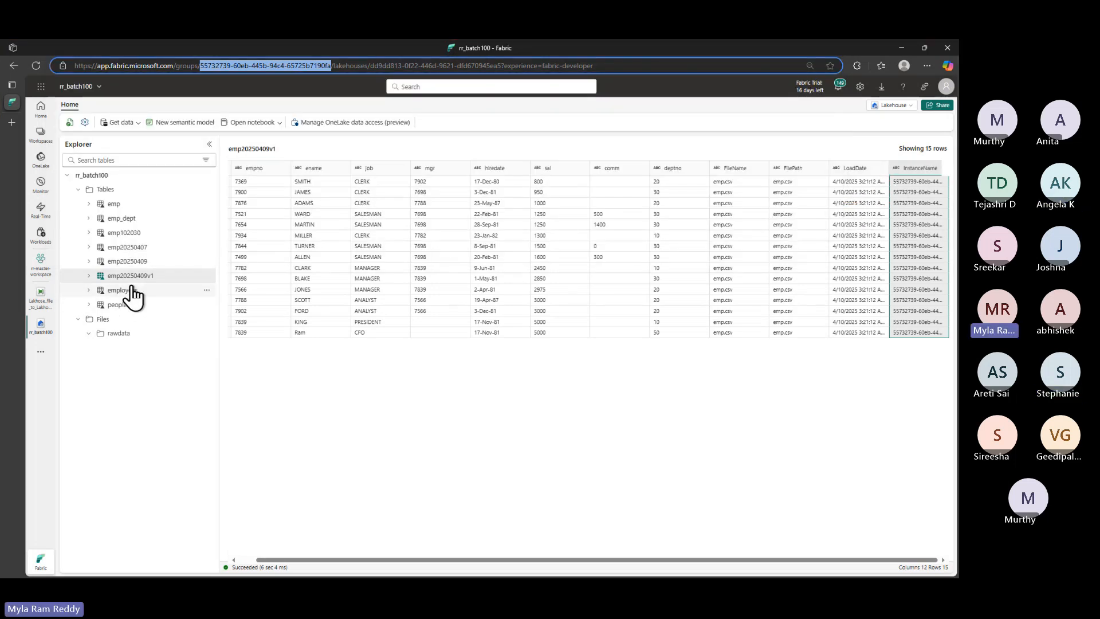
Switch to the GitHub lab notes, view Lab 3: Info level log captureing, and return to the Fabric lakehouse
key("alt+Tab")
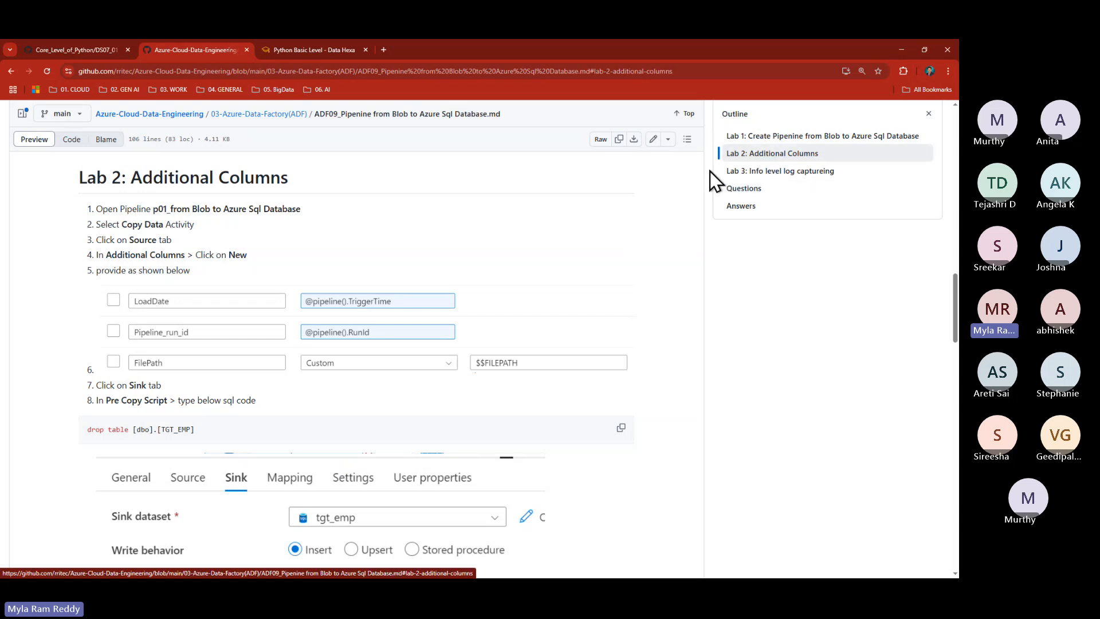
left_click(804, 171)
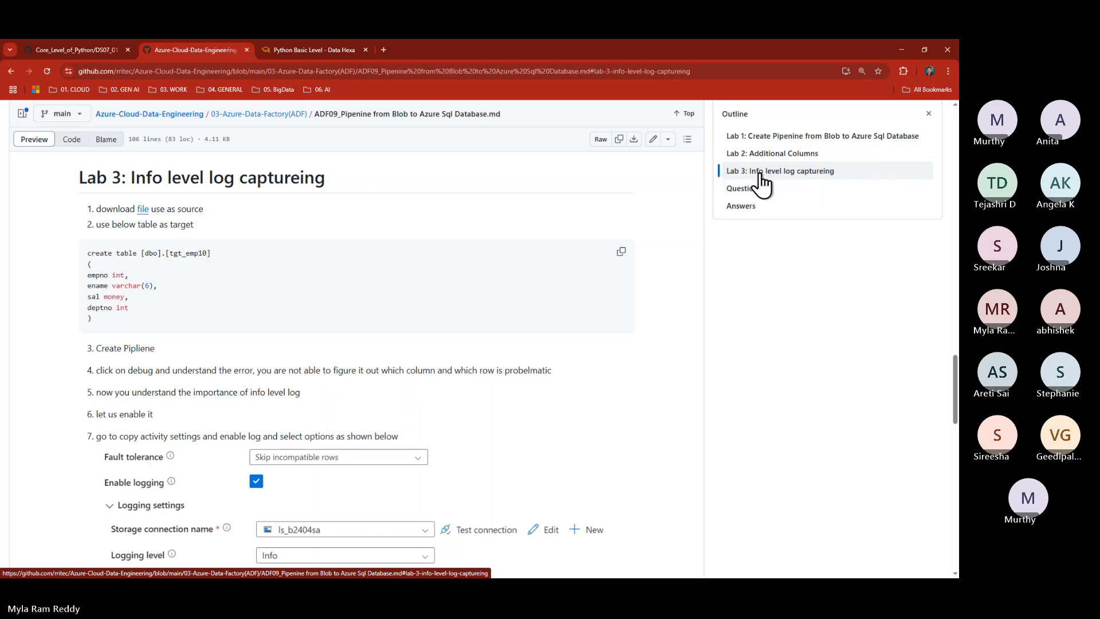
key("alt+Tab")
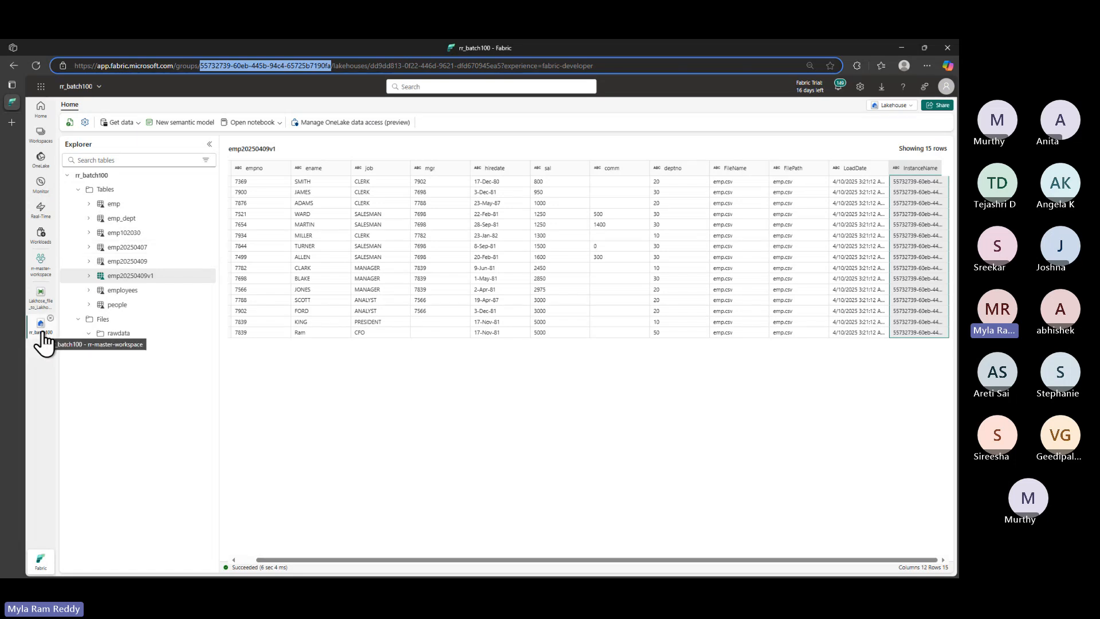
Review the additional source columns, destination and mapping of Copy data1 in the Lakhose_file_to_Lakhouse_Delta_Table_pipe pipeline
left_click(43, 296)
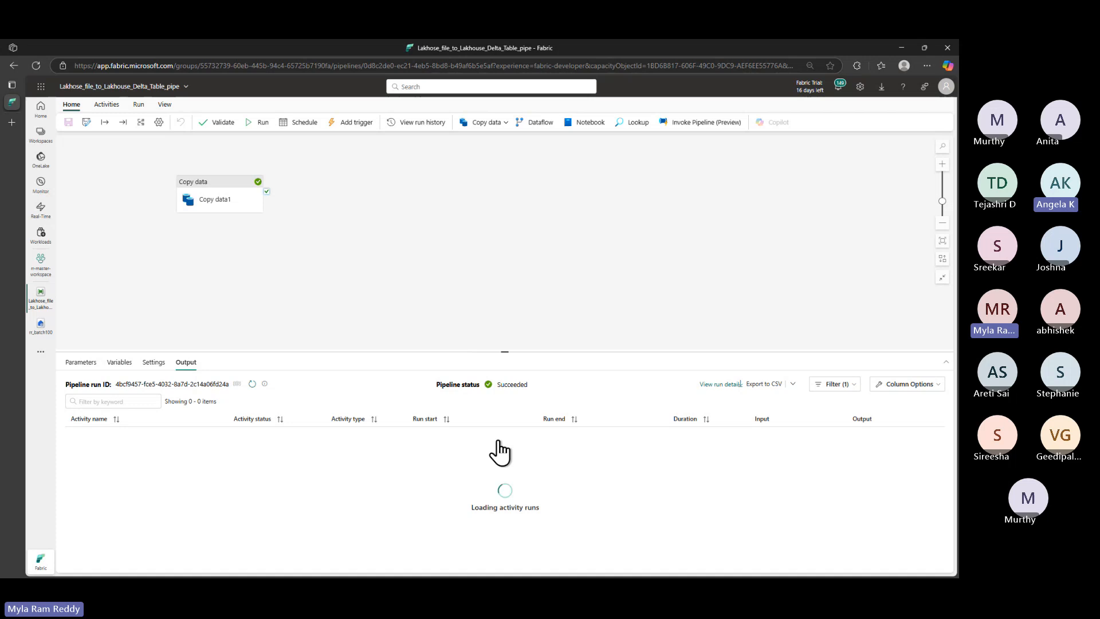
left_click(212, 183)
scroll(465, 469, "down", 3)
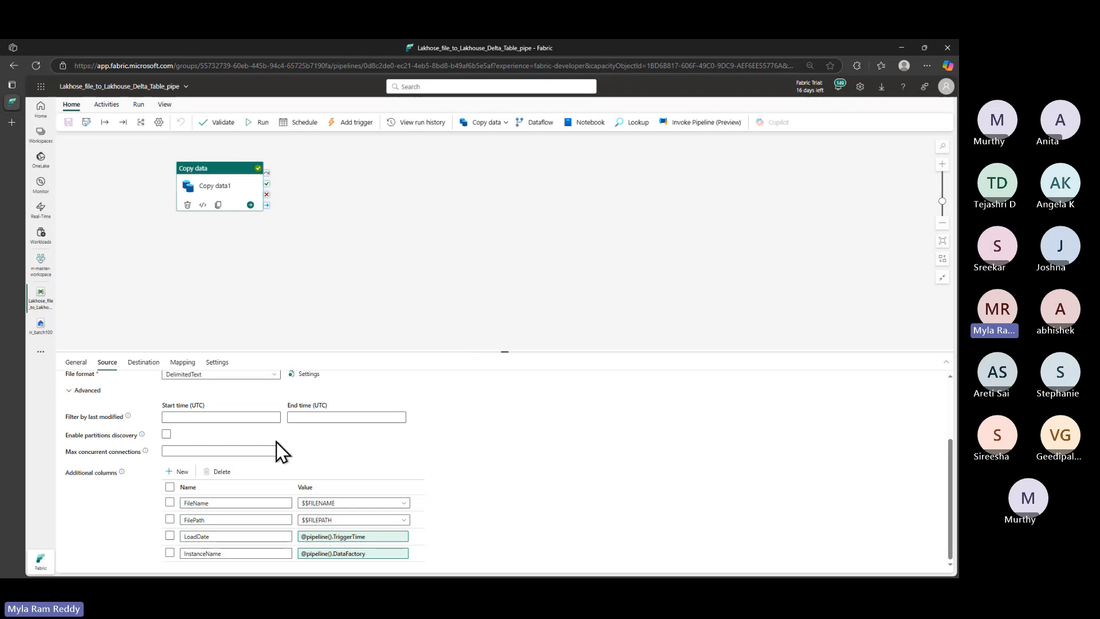
left_click(144, 363)
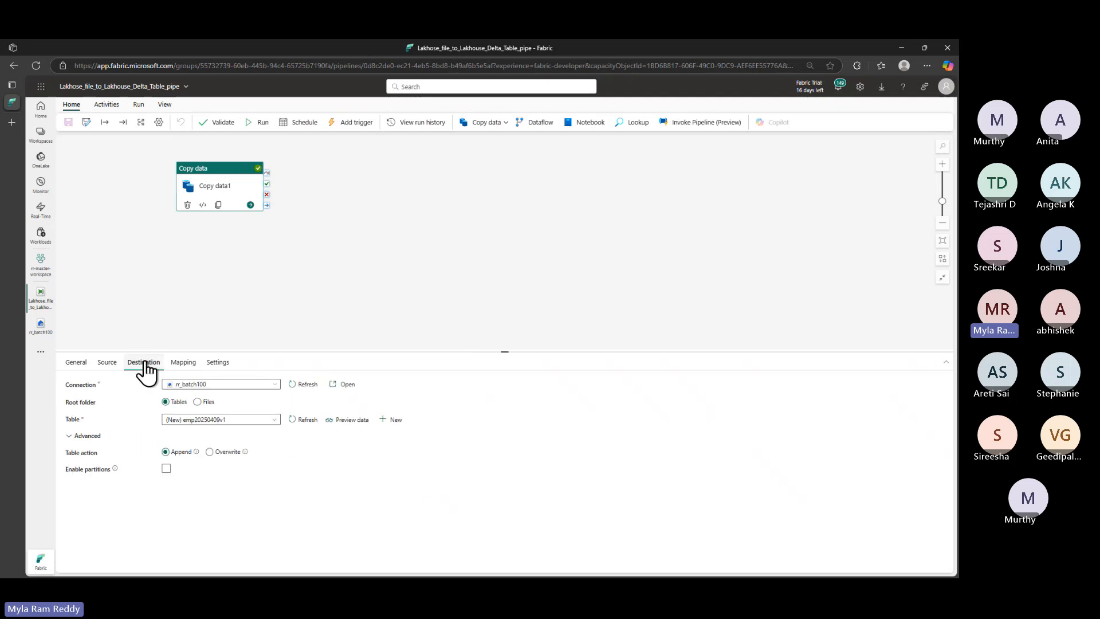
left_click(181, 367)
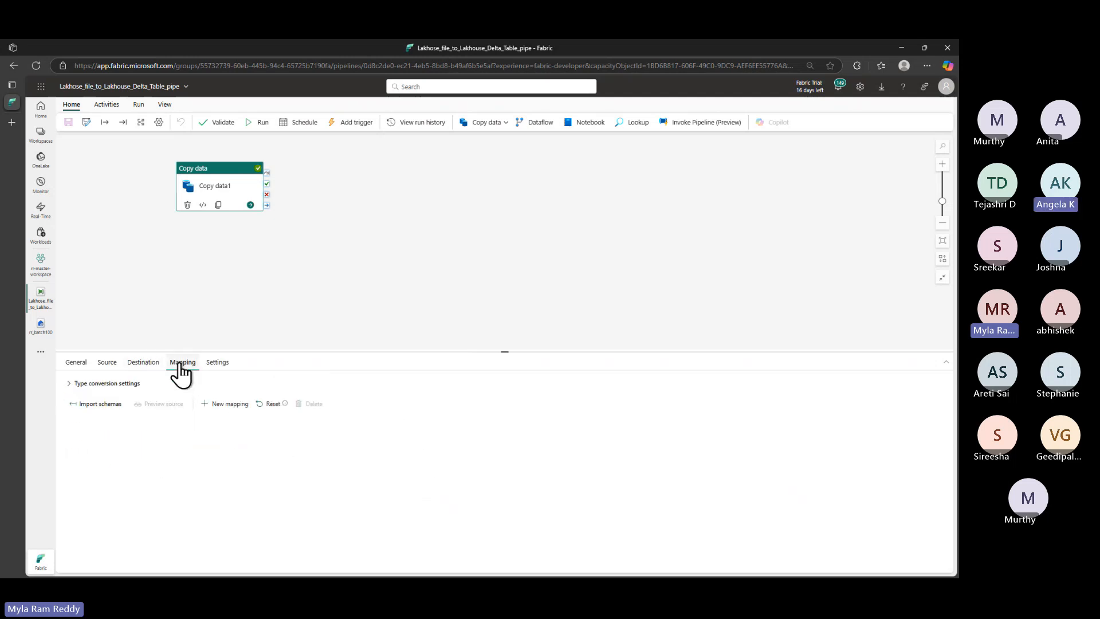
Enable logging in Copy data1's settings and check the available storage connections without choosing one
left_click(217, 364)
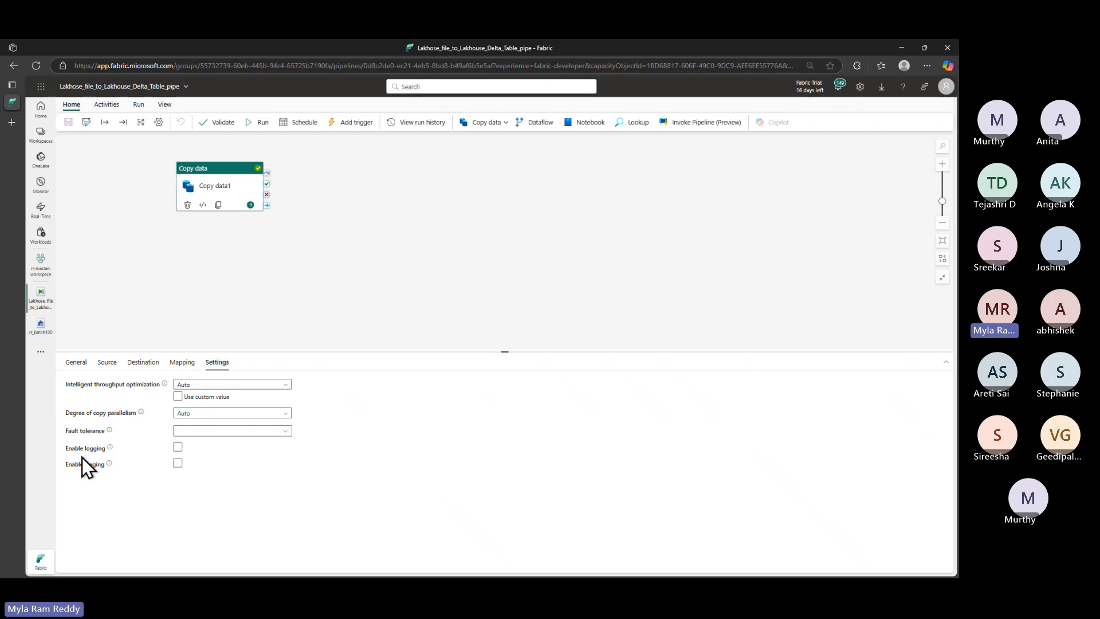
left_click(178, 448)
left_click(177, 447)
left_click(246, 482)
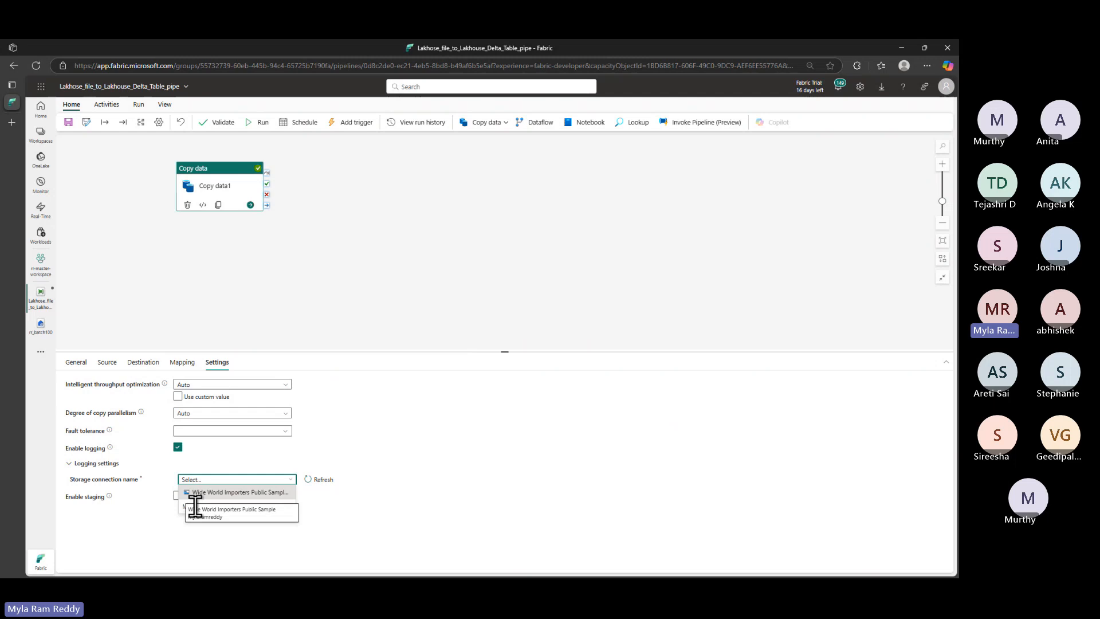
left_click(366, 432)
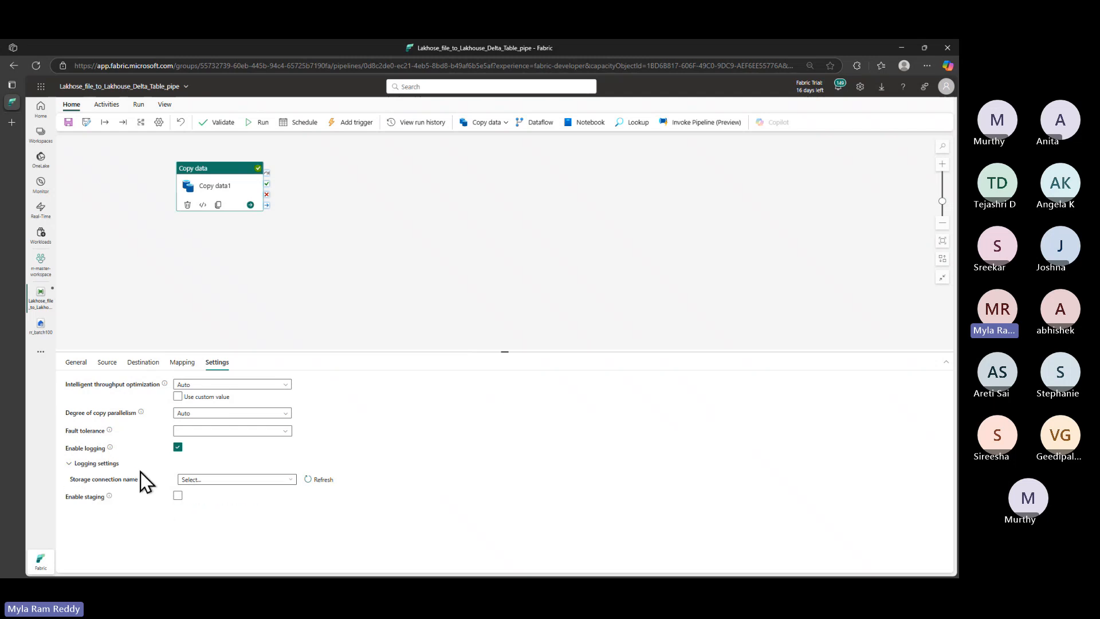
left_click(232, 480)
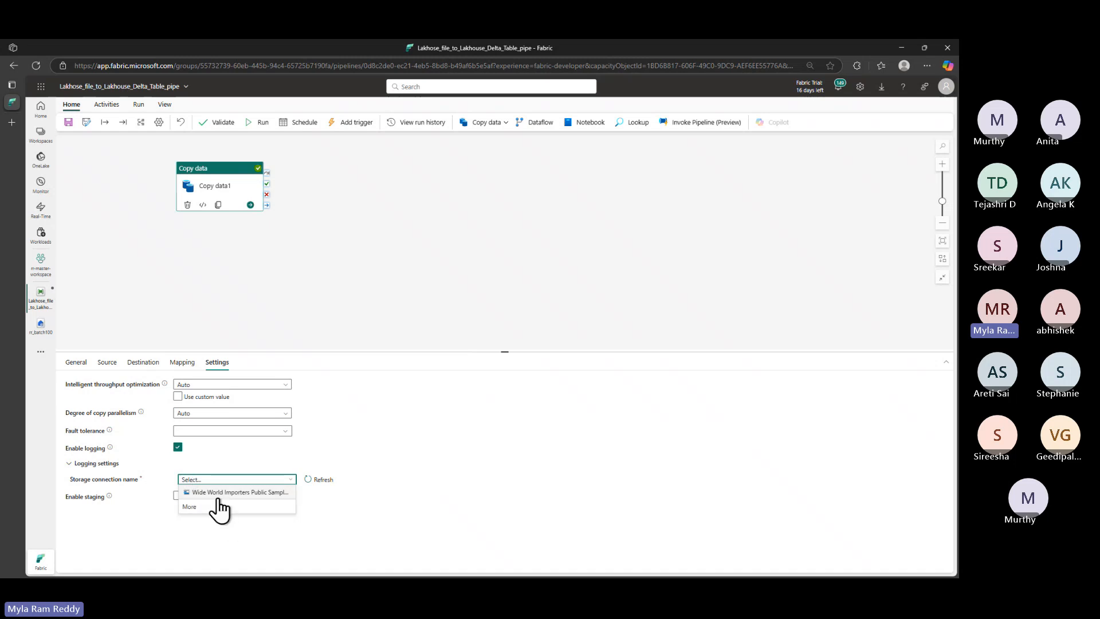
left_click(402, 470)
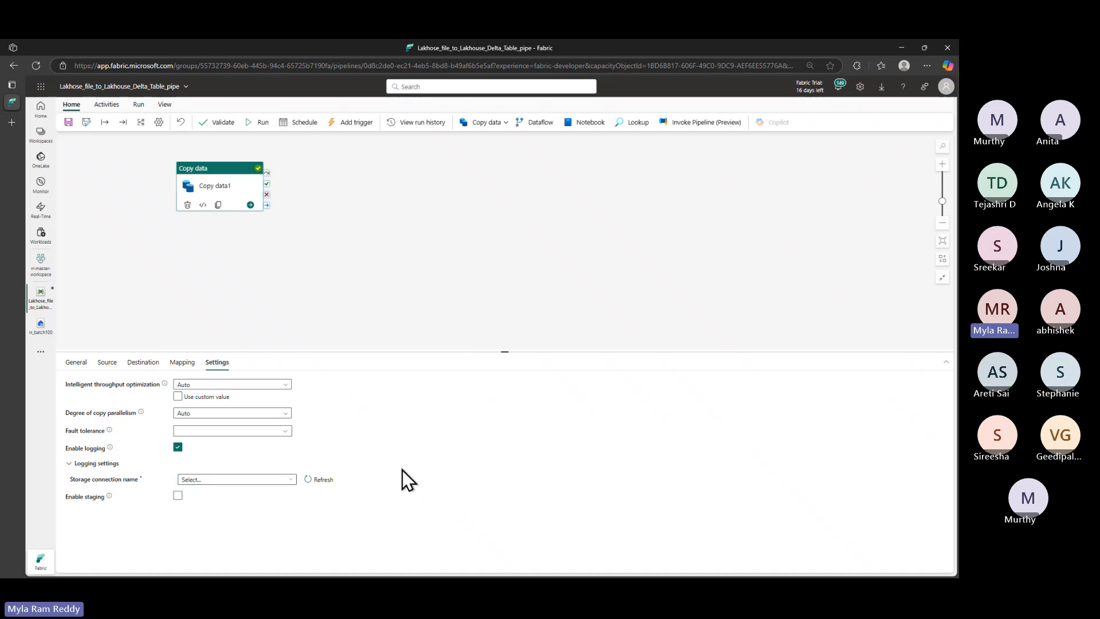
Show Copy data1's source settings, outline the activity with a red rectangle, sketch a double-headed arrow beneath it, and clear the annotations
left_click(106, 362)
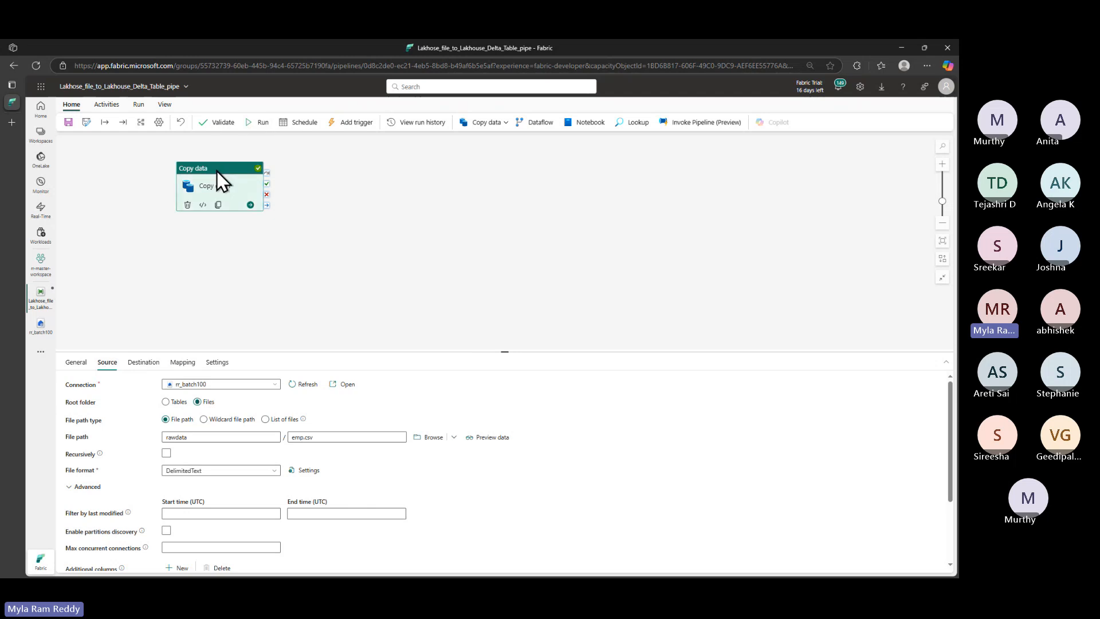
key("ctrl+2")
mouse_move(164, 153)
left_mouse_down()
mouse_move(171, 184)
mouse_move(288, 231)
left_mouse_up()
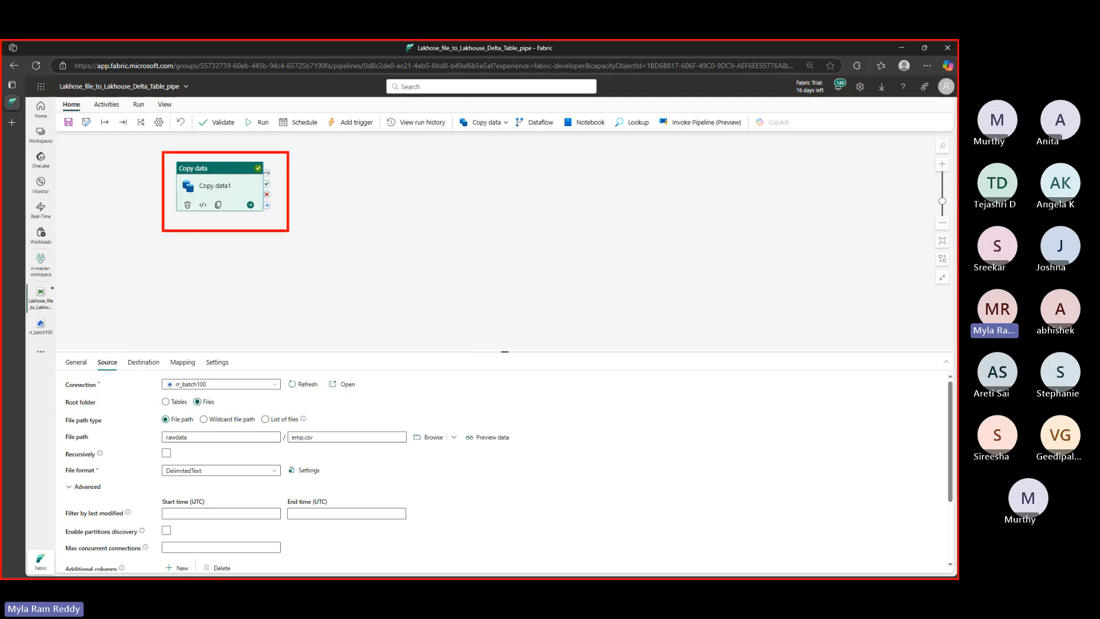
left_click_drag(190, 254, 299, 254)
left_click_drag(204, 245, 207, 275)
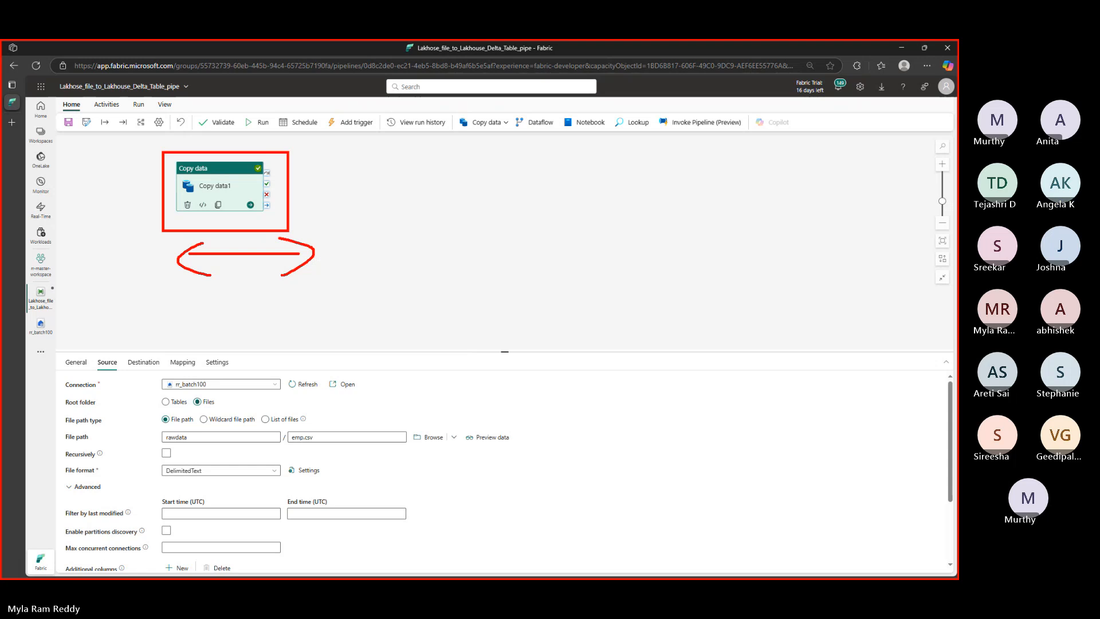
left_click(283, 277)
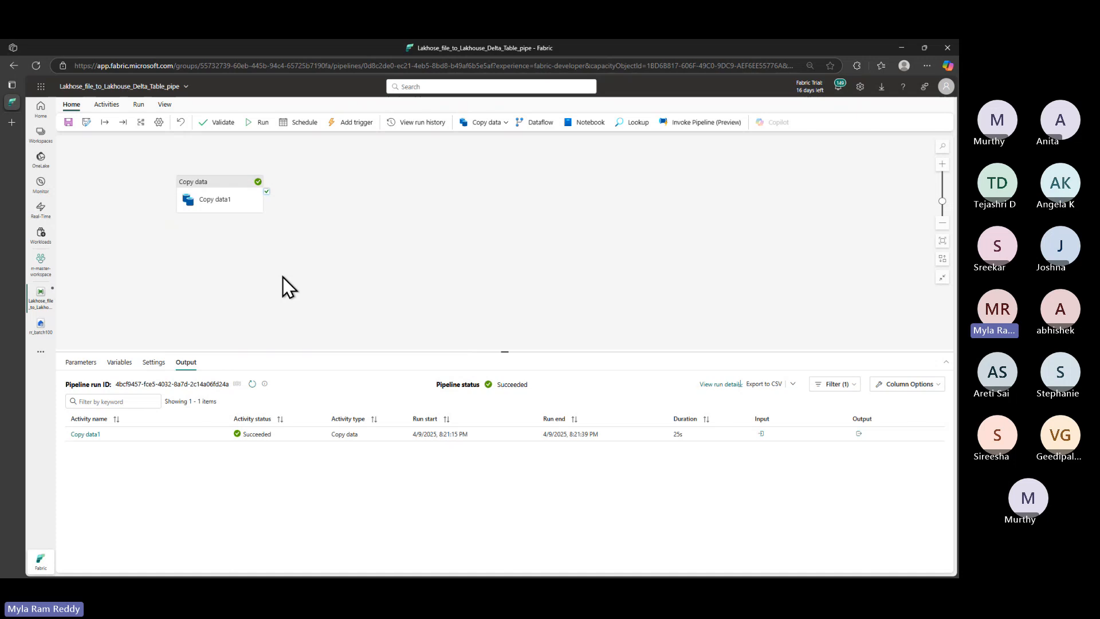
Open the Learn more documentation from Copy data1's general settings
left_click(221, 195)
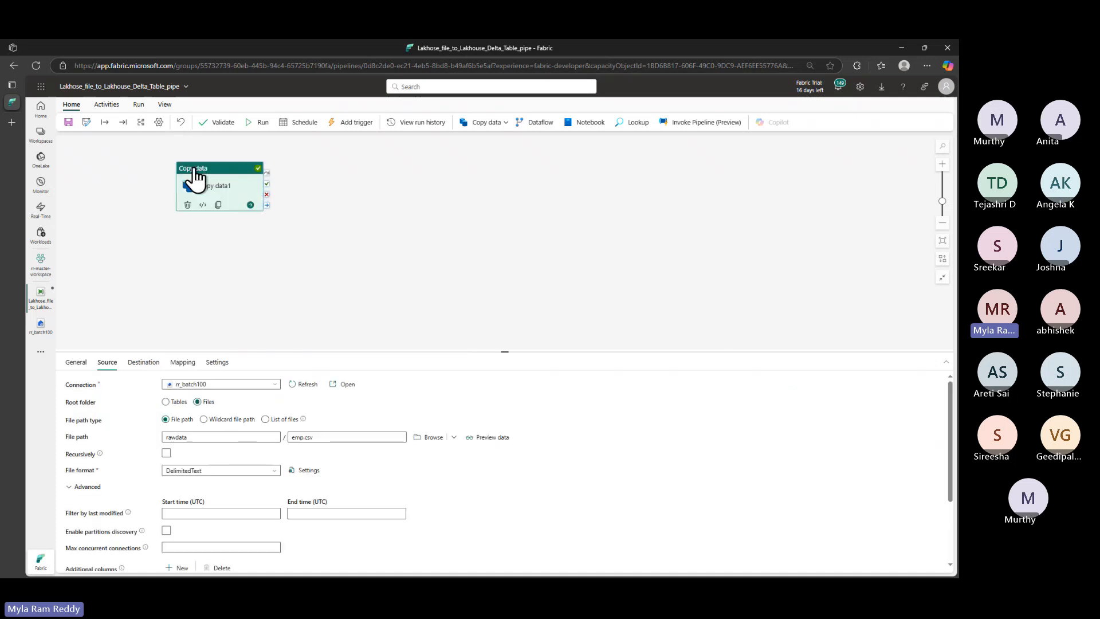
left_click(76, 362)
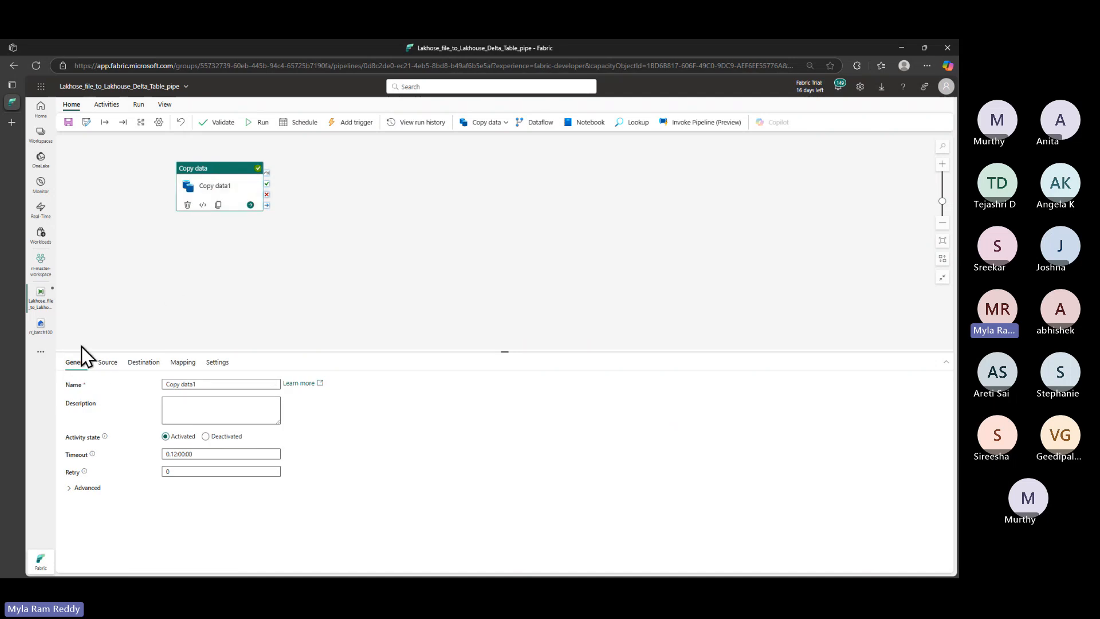
left_click(302, 383)
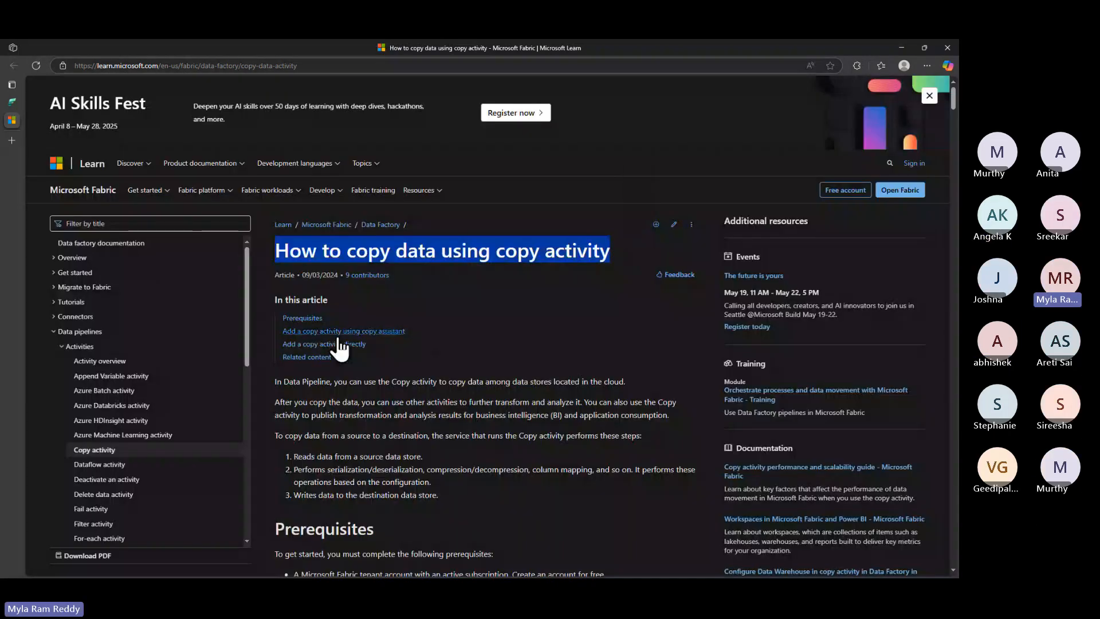
Examine the copy assistant instructions in the copy activity article, from source and destination configuration to reviewing and creating the activity
scroll(342, 361, "down", 2)
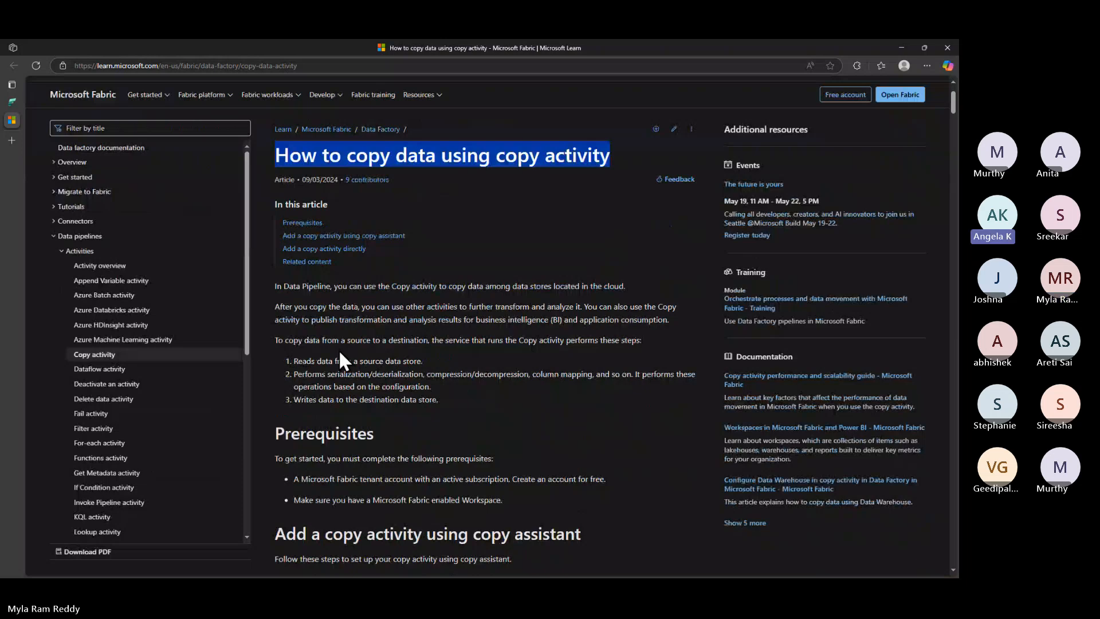
scroll(340, 352, "down", 15)
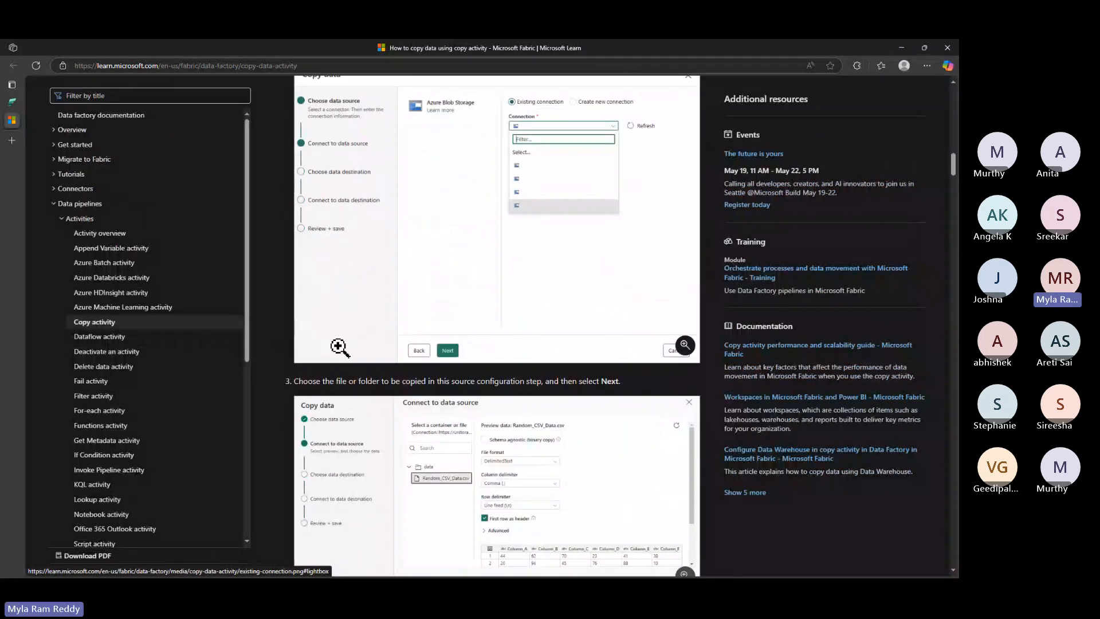
scroll(338, 347, "down", 1)
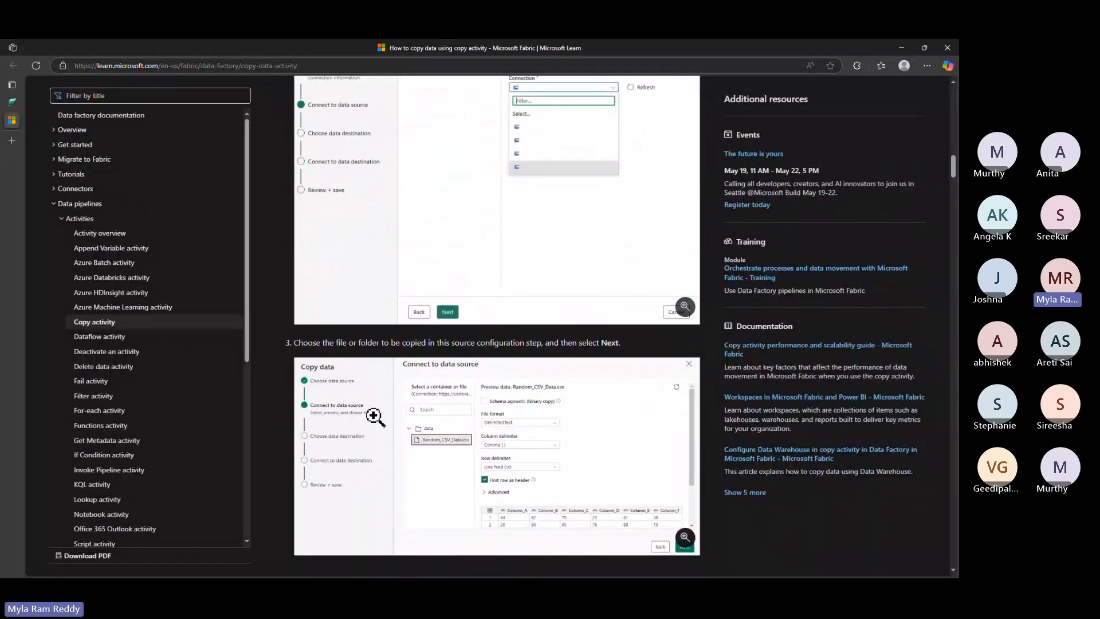
scroll(402, 410, "down", 4)
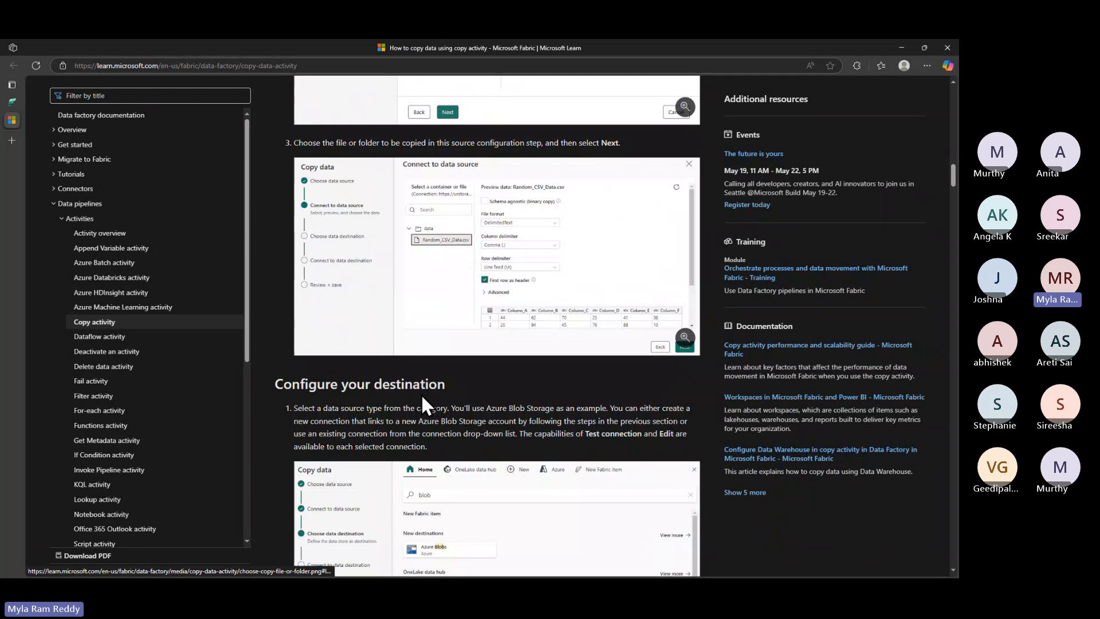
scroll(421, 393, "down", 15)
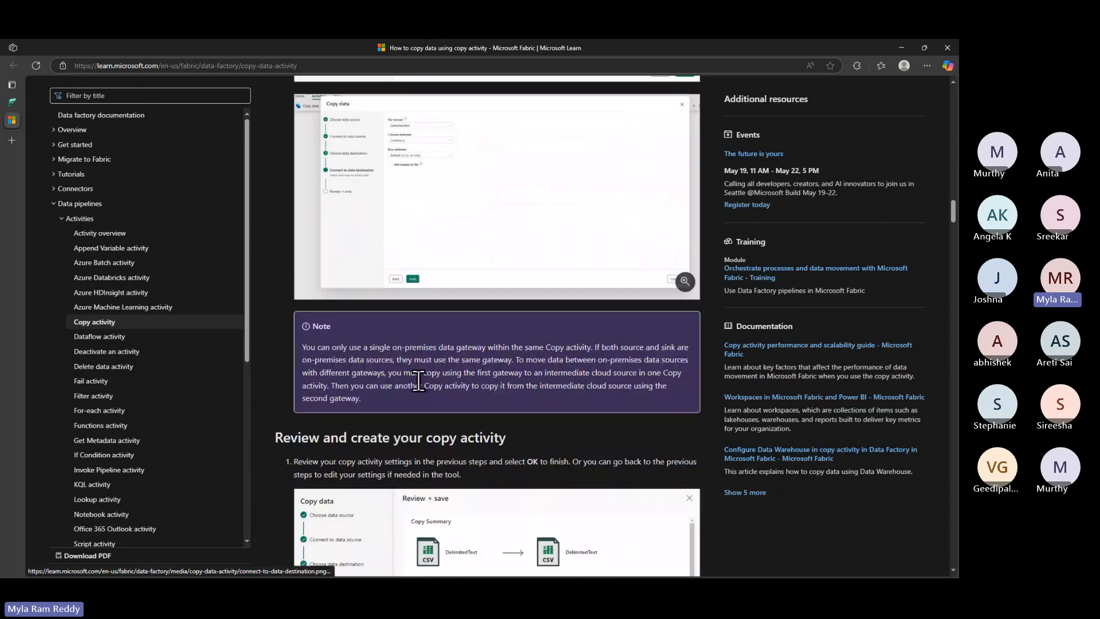
scroll(419, 381, "down", 6)
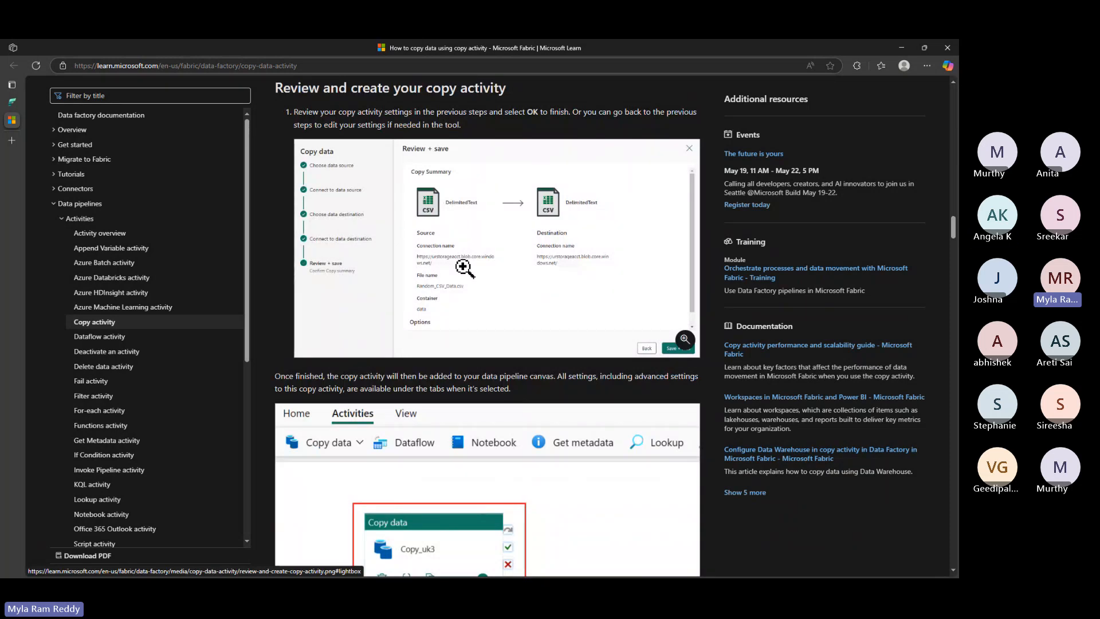
scroll(455, 351, "down", 5)
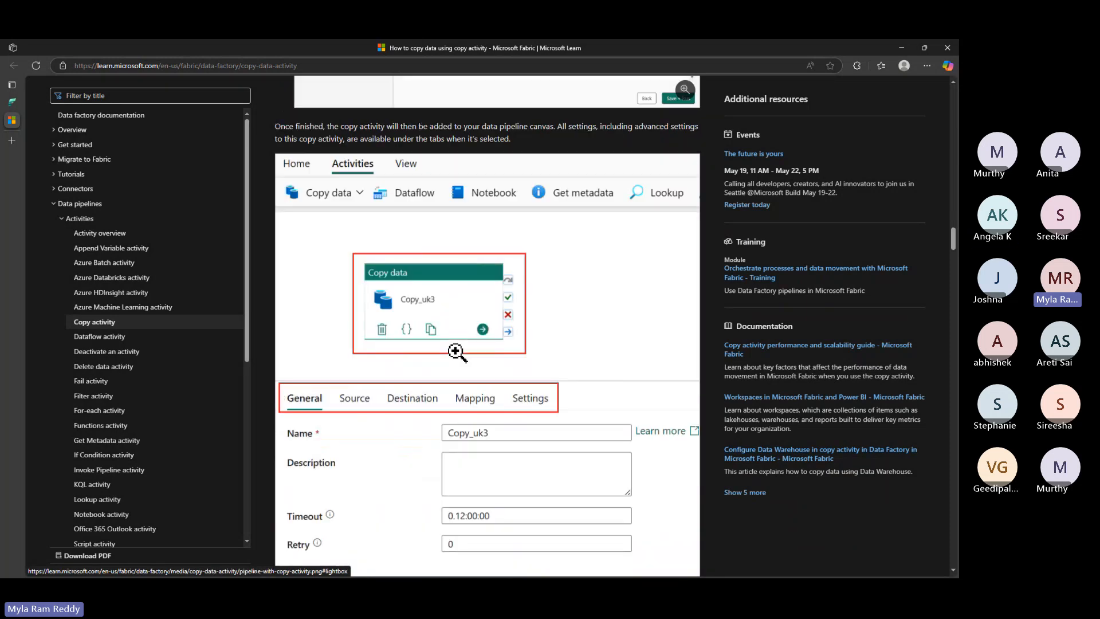
scroll(448, 328, "up", 6)
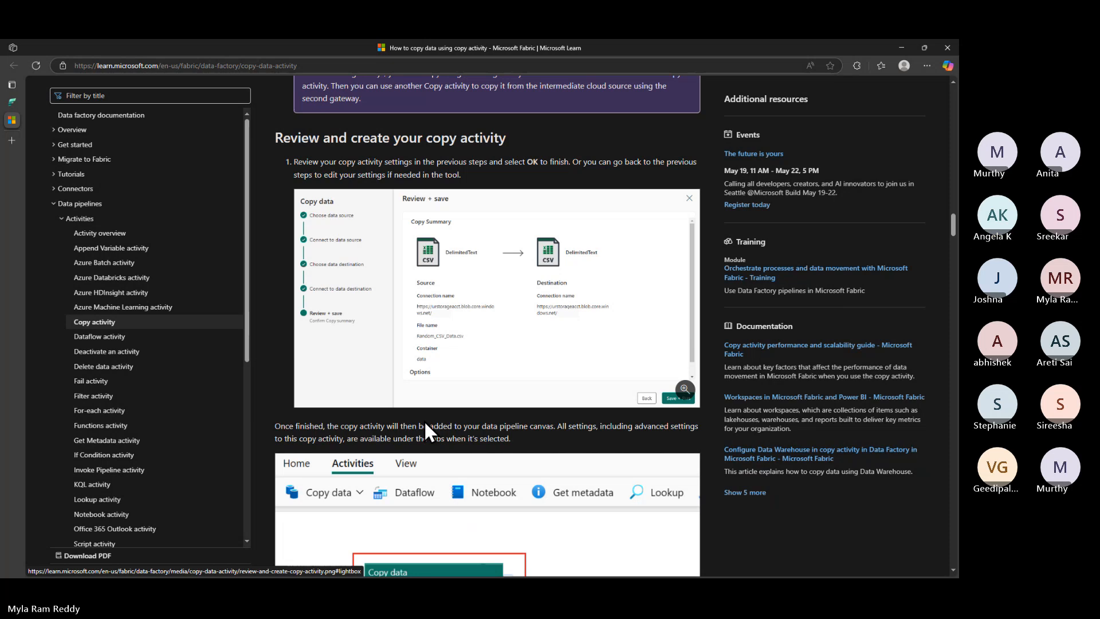
Examine the copy activity article's sections on the finished canvas activity, adding a copy activity directly, and configuring its general and source settings
scroll(424, 421, "down", 5)
scroll(418, 355, "down", 7)
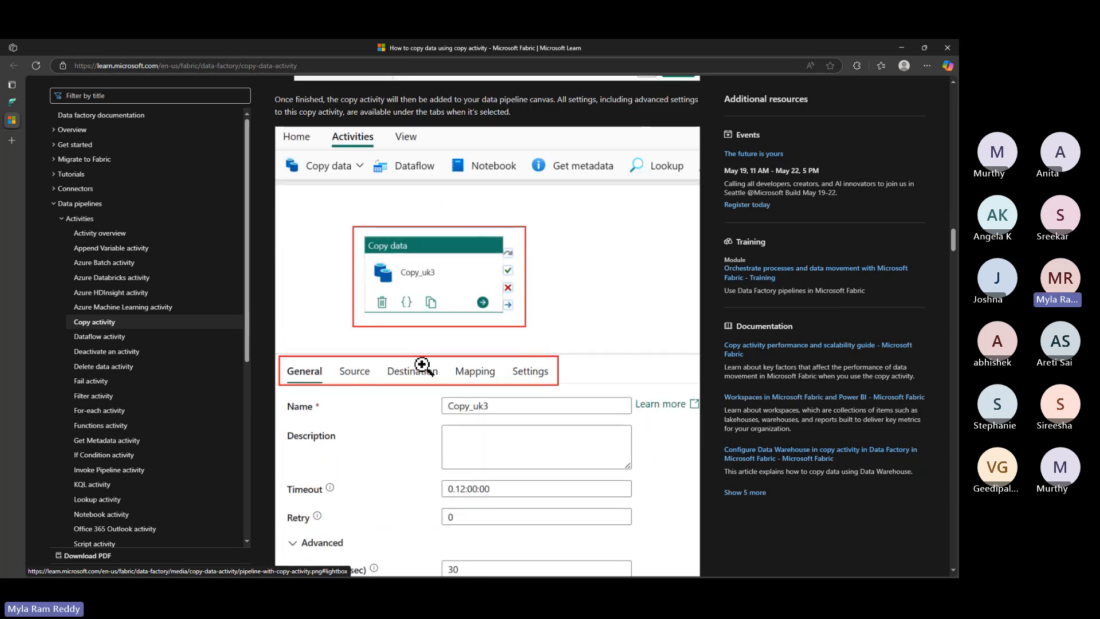
scroll(426, 369, "down", 9)
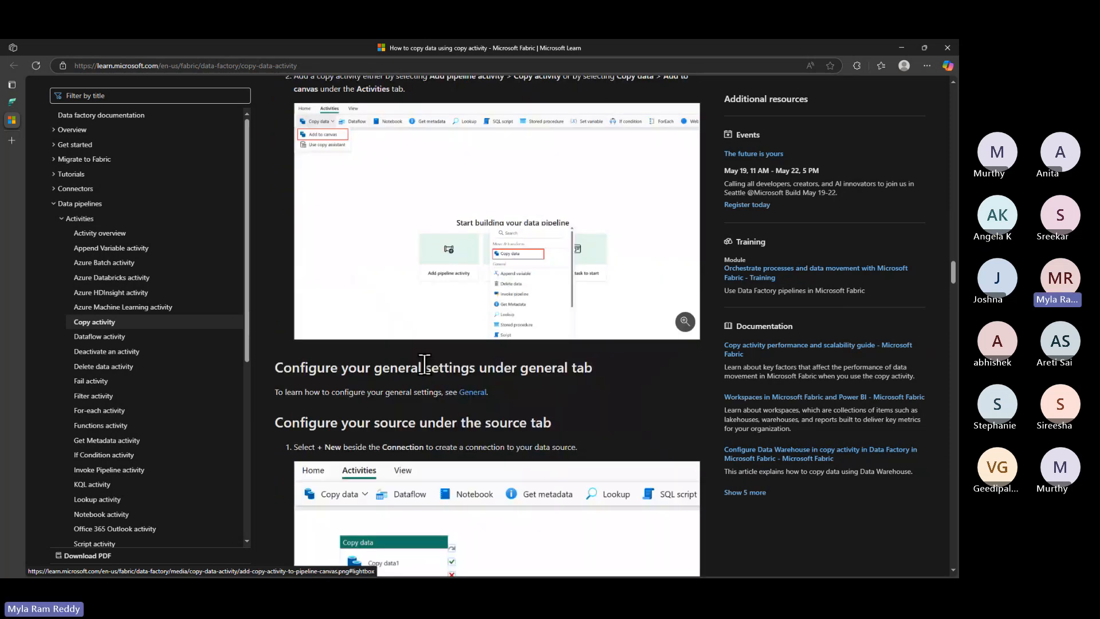
Add a Dataflow activity to the Lakhose_file_to_Lakhouse_Delta_Table_pipe pipeline and consult its Learn more article on using a dataflow in a pipeline
left_click(11, 104)
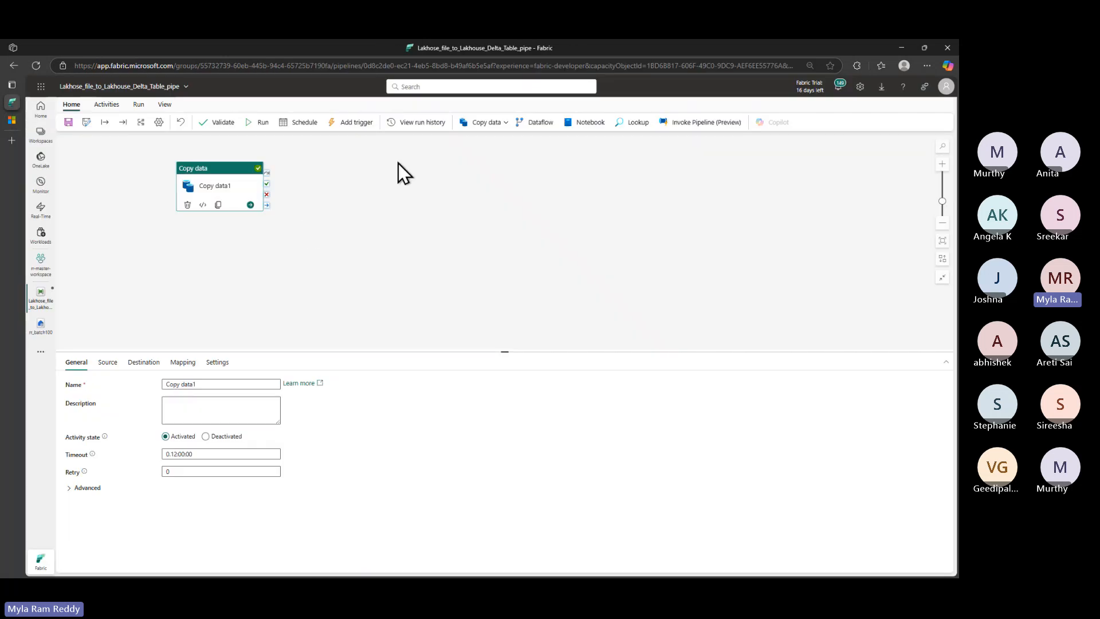
left_click(541, 123)
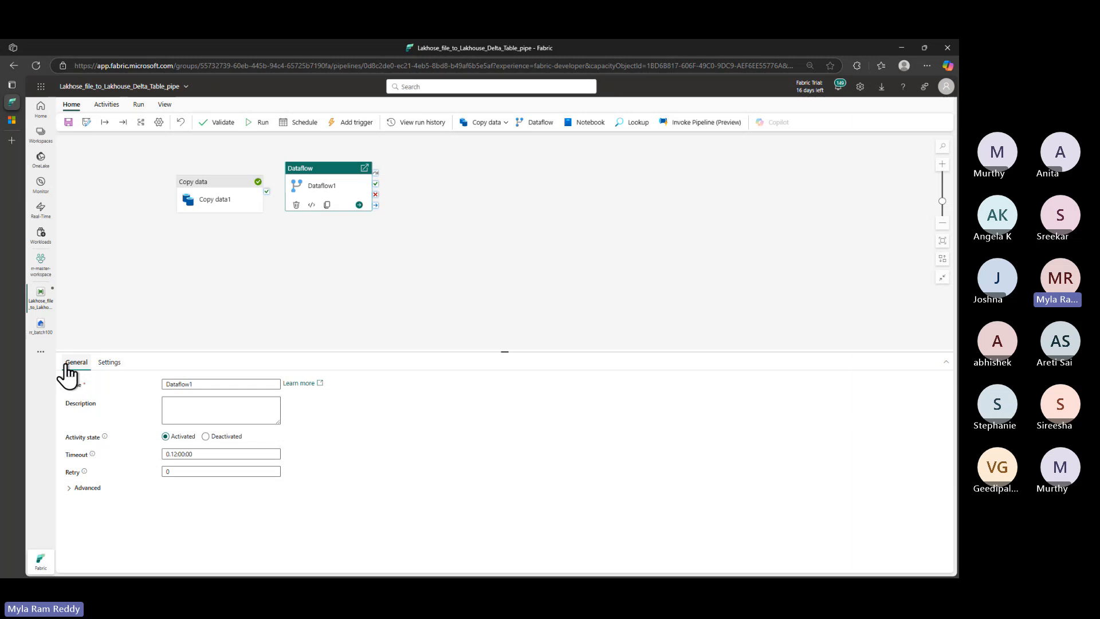
left_click(298, 383)
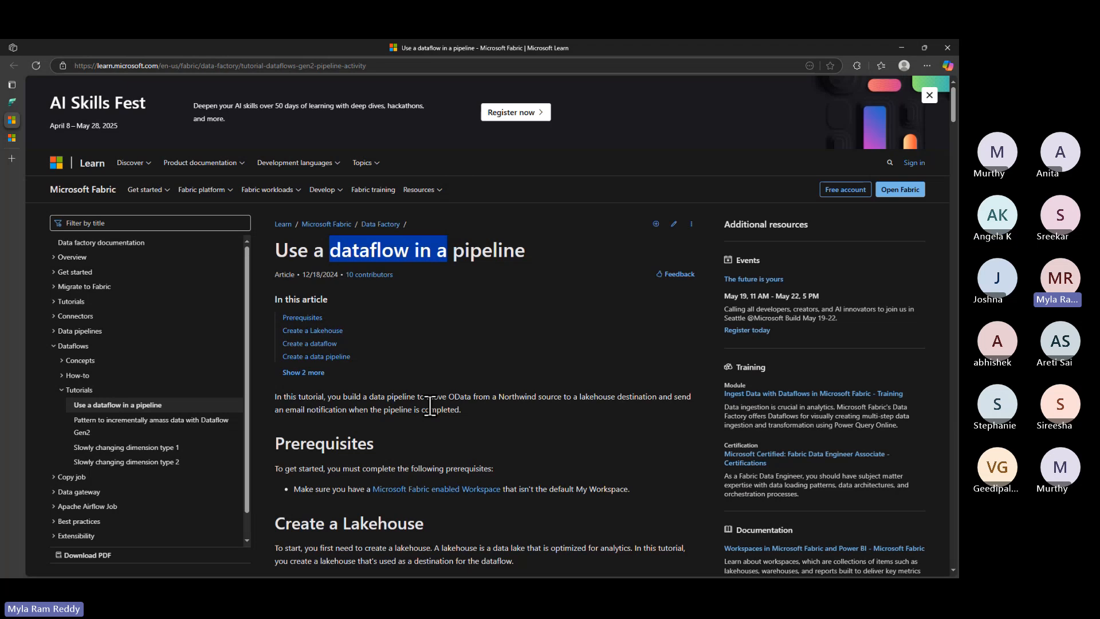
scroll(431, 409, "down", 15)
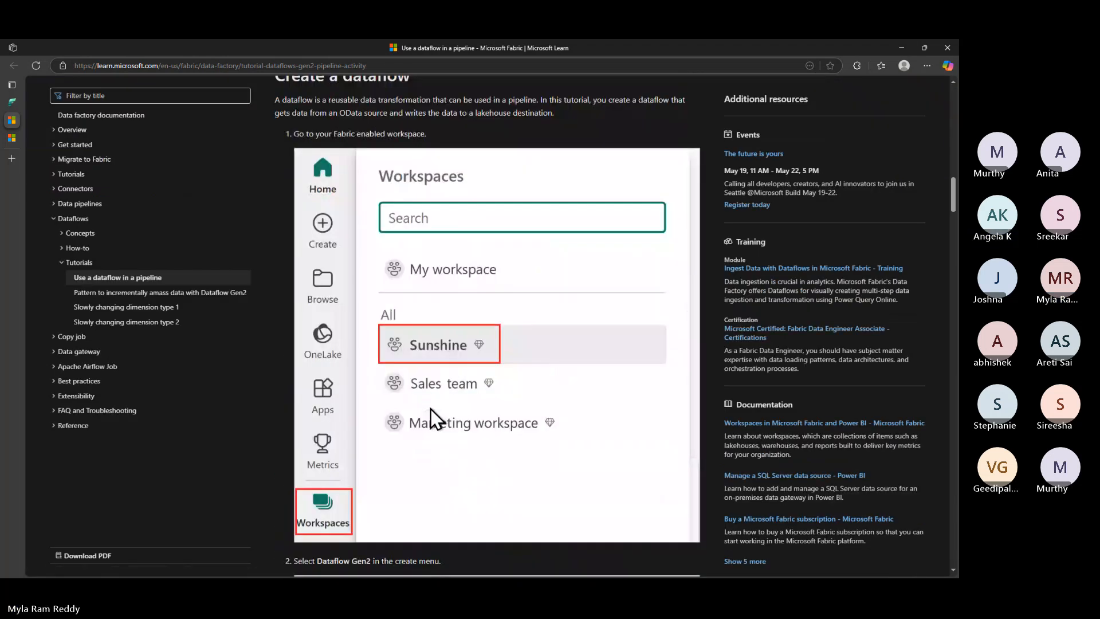
left_click(12, 101)
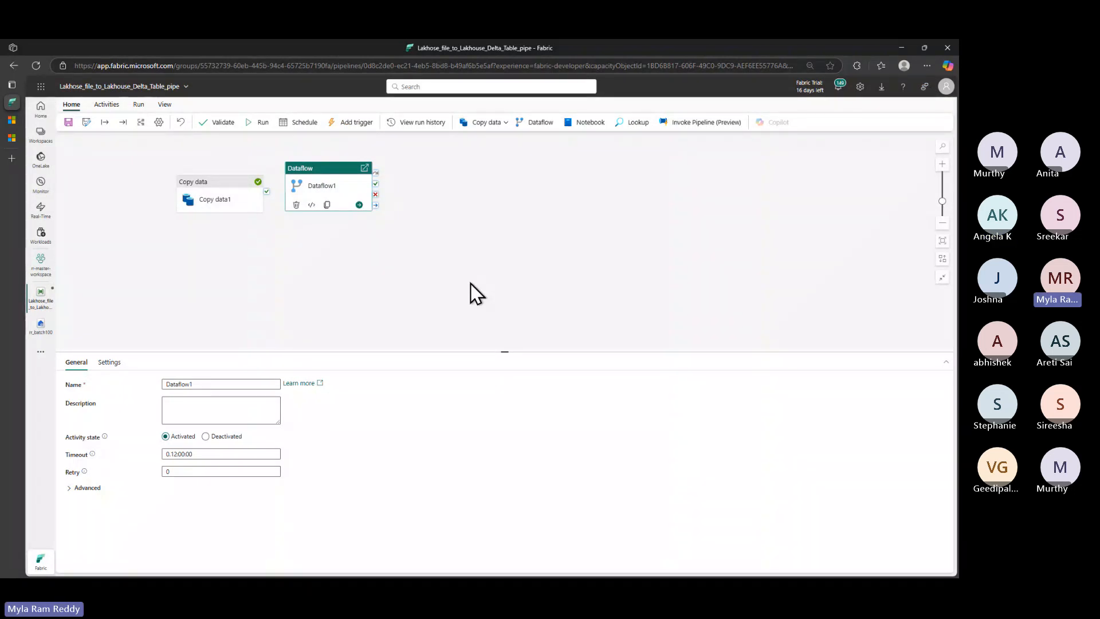
Switch to the Cloud Data Engineering meeting in Microsoft Teams and stop its recording
key("alt+Tab")
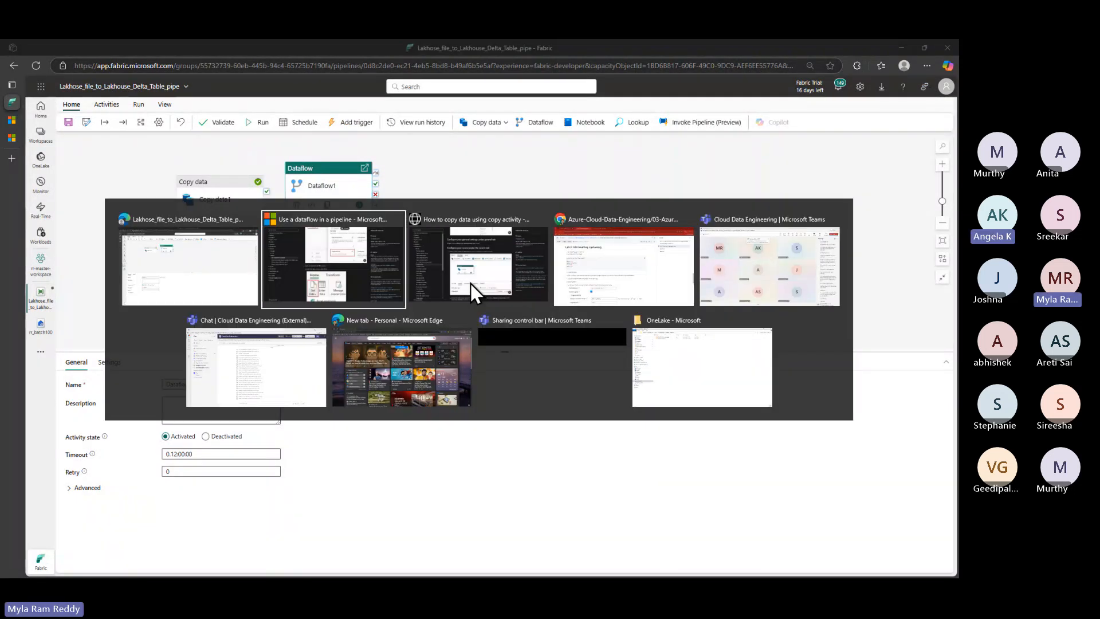
key("Tab")
key("Tab")
key("Tab")
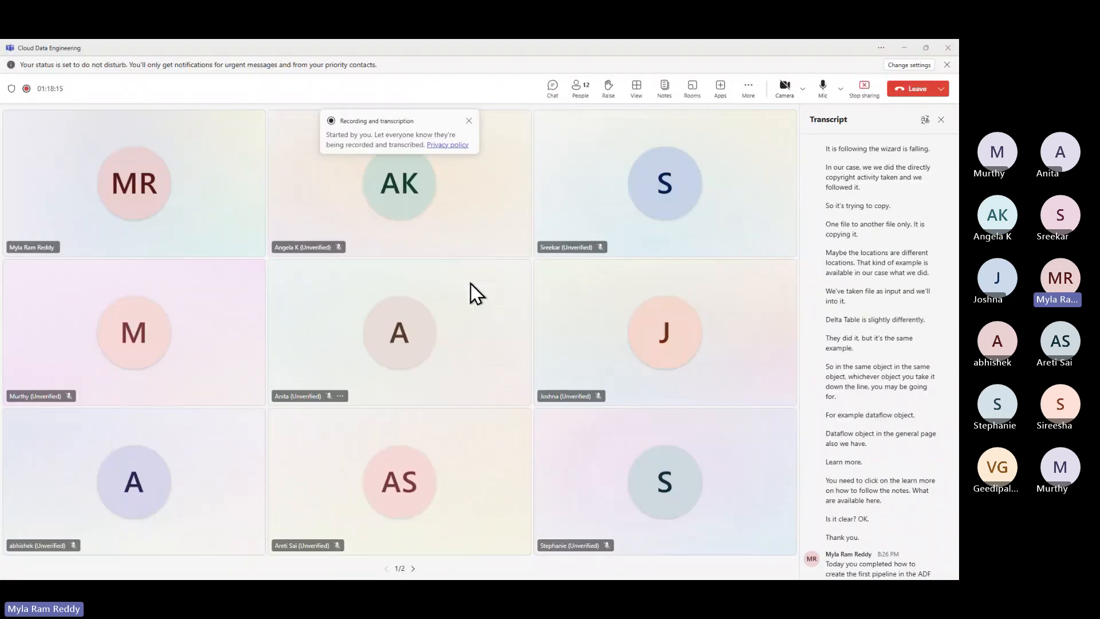
left_click(692, 202)
left_click(749, 91)
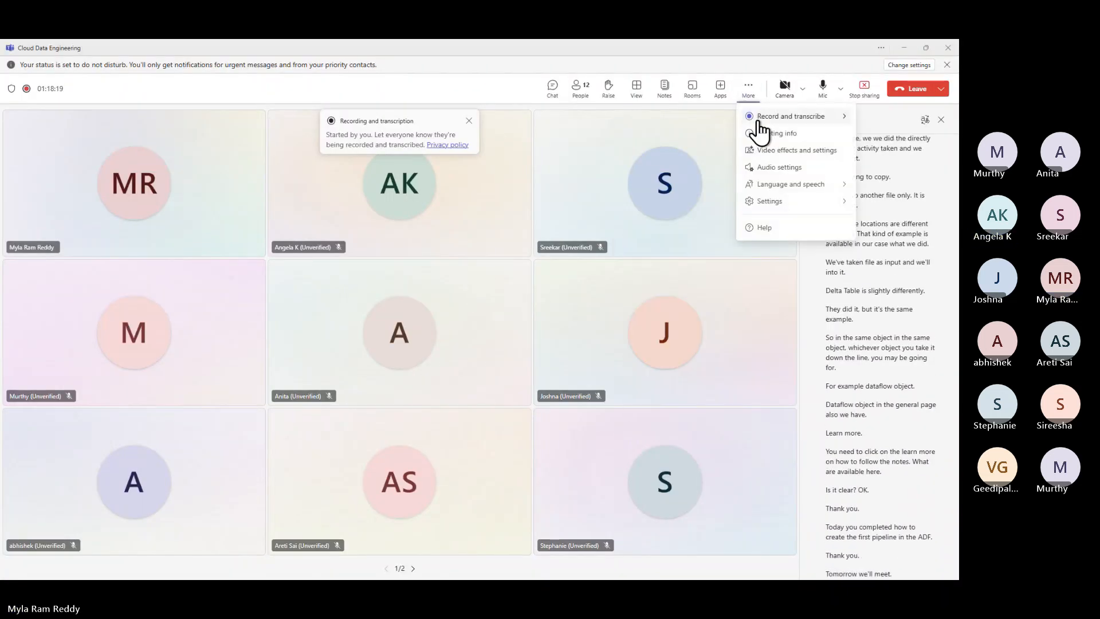
mouse_move(756, 120)
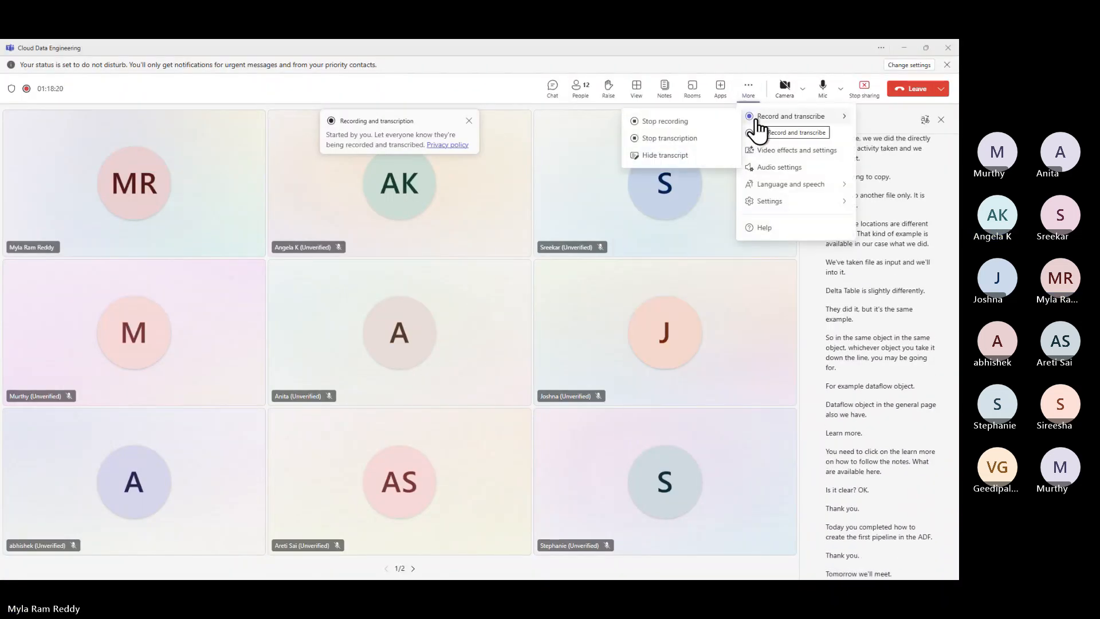
left_click(682, 121)
left_click(543, 328)
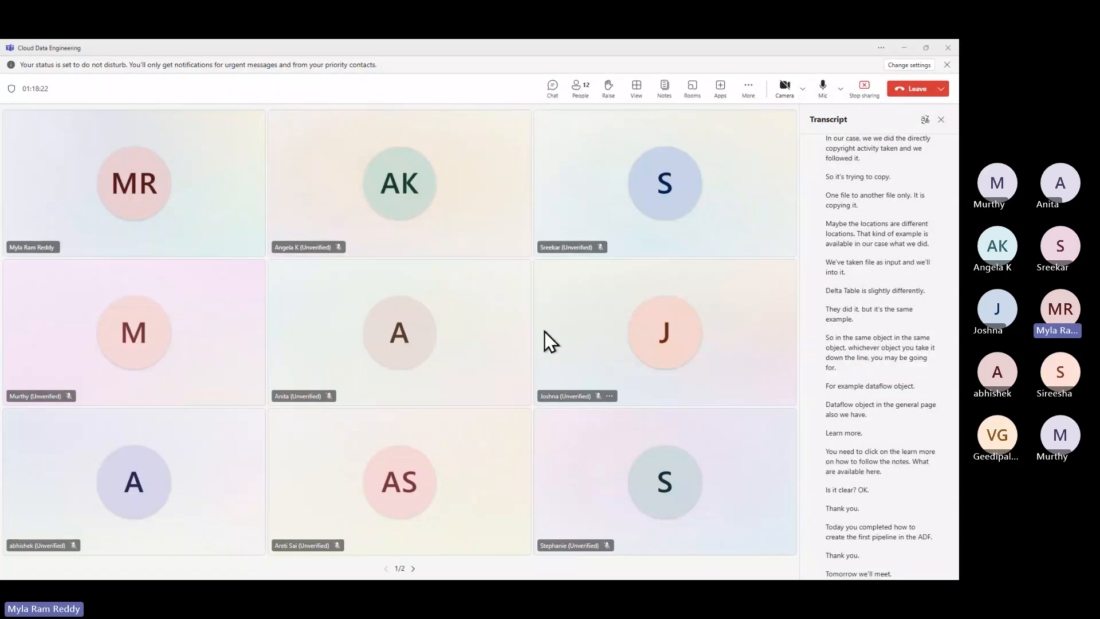